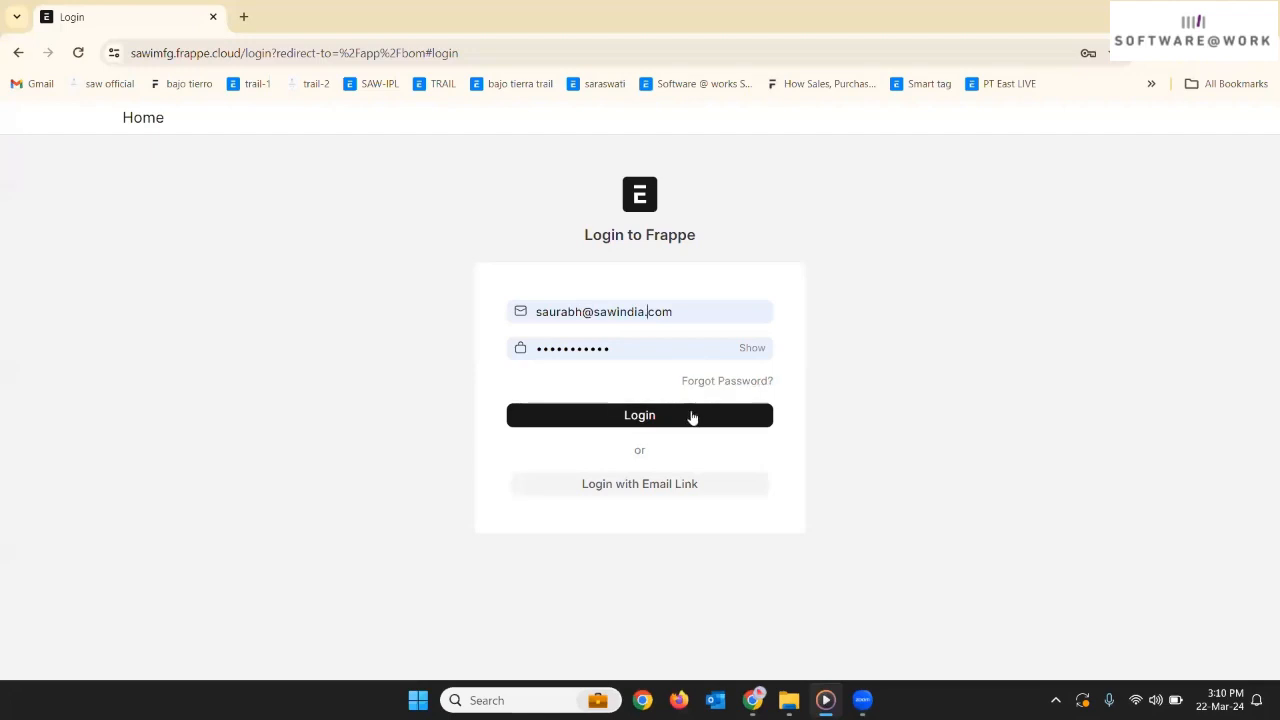
# - Log in with the prefilled account credentials, dismissing the saved-password warning, and go to the Home workspace
pyautogui.click(691, 416)
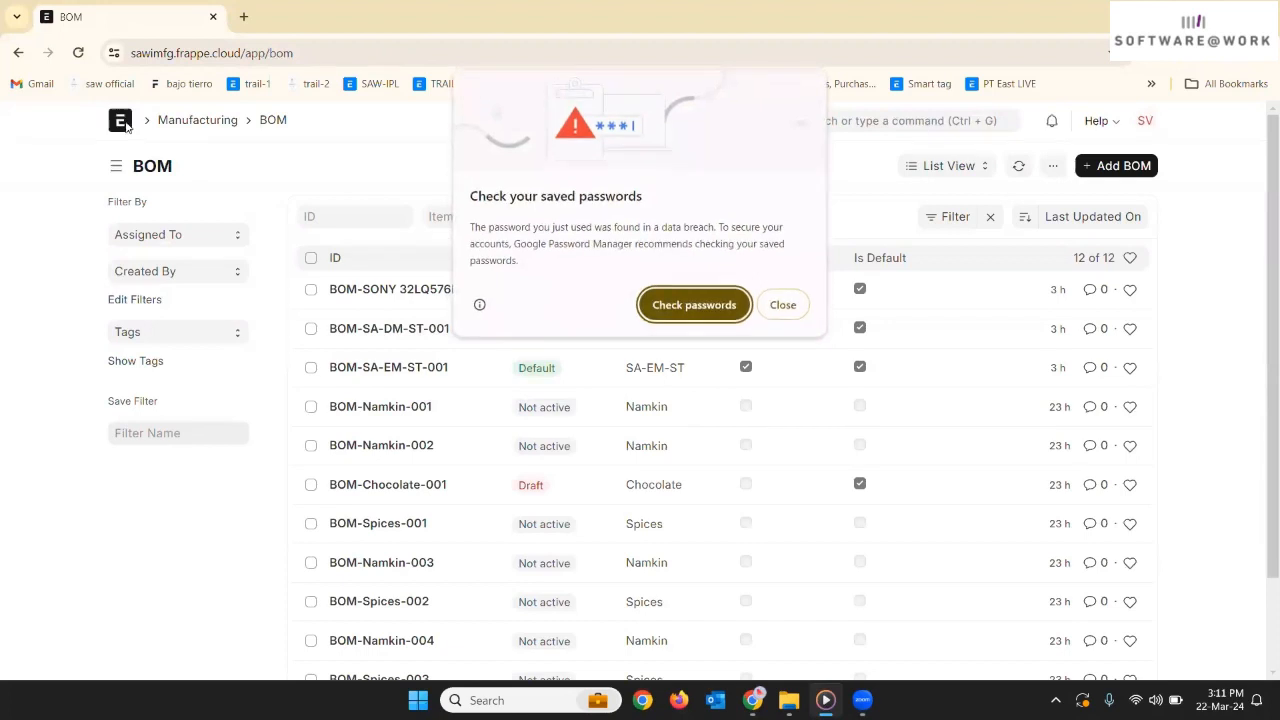
pyautogui.click(783, 305)
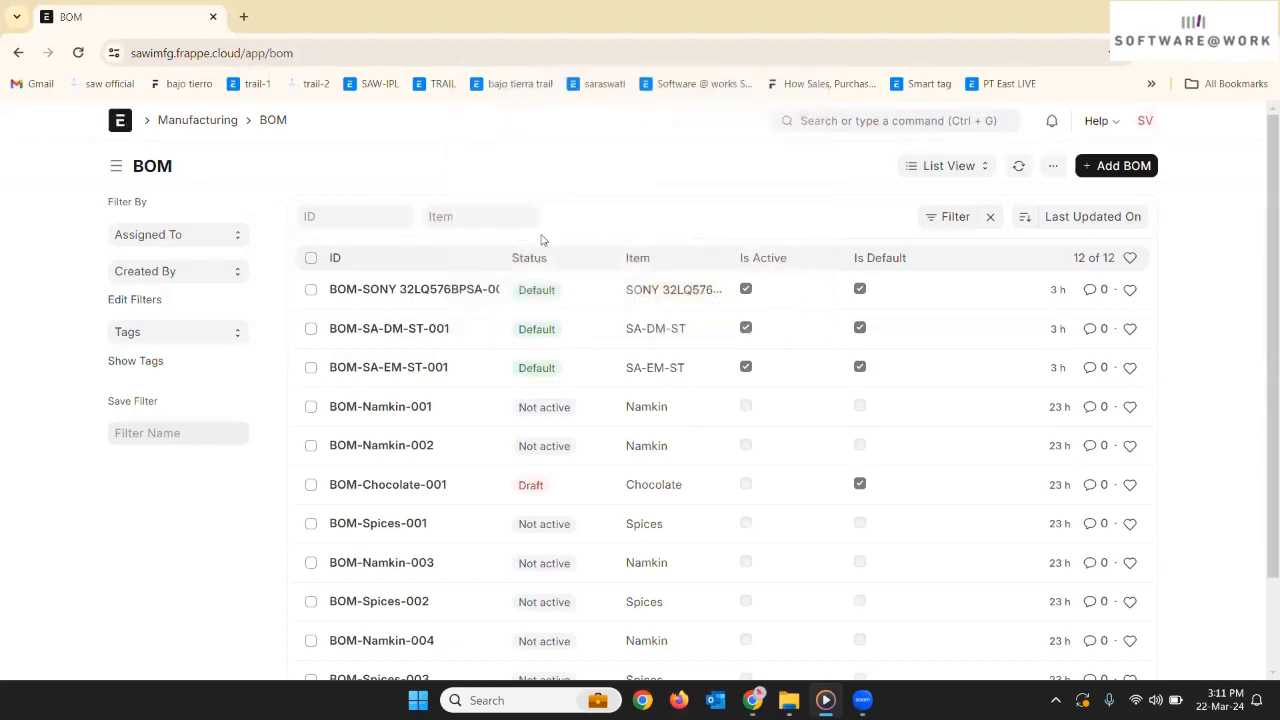
pyautogui.click(119, 122)
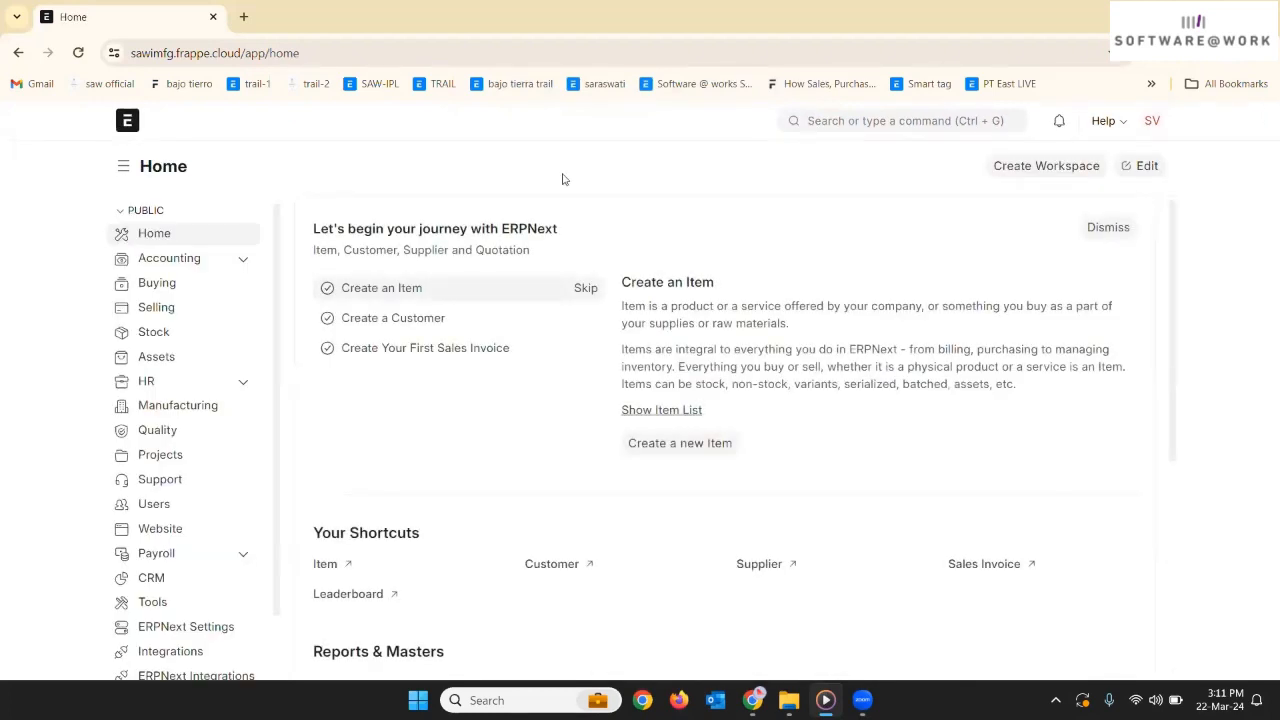
# - Open the Manufacturing workspace and look through its shortcuts, masters, reports, tools and settings
pyautogui.scroll(-3, 395, 257)
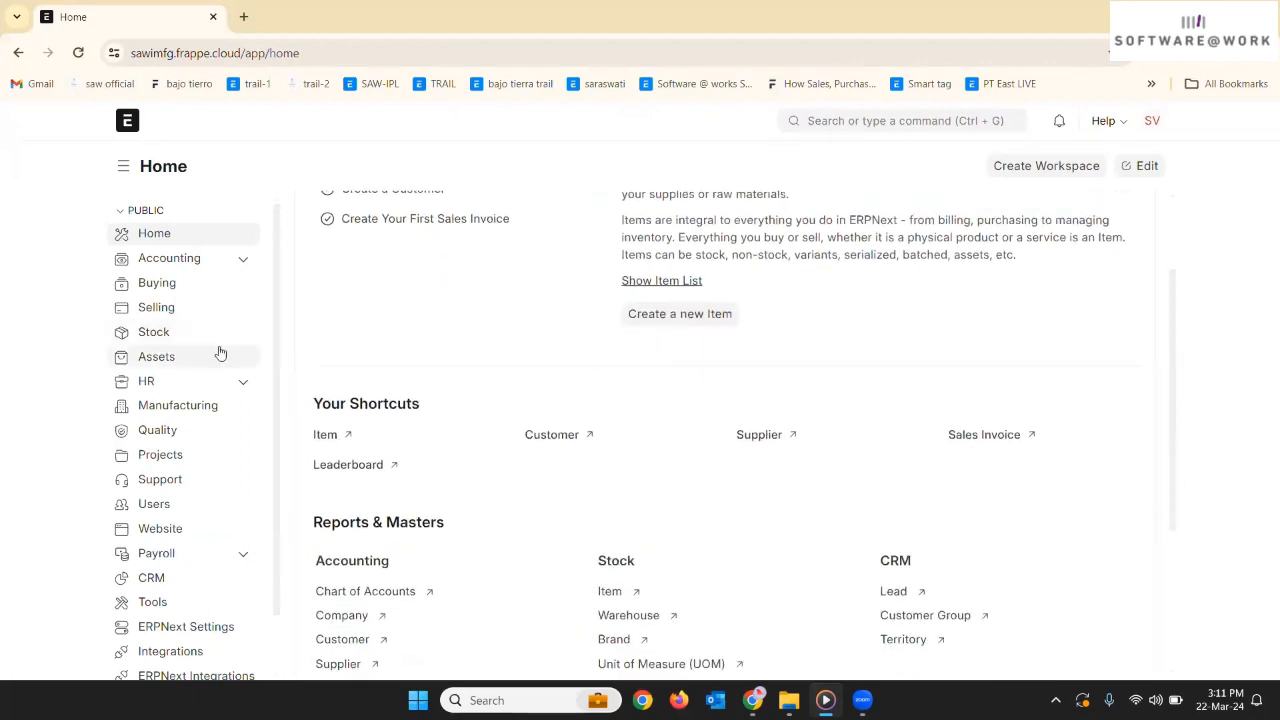
pyautogui.scroll(-2, 220, 352)
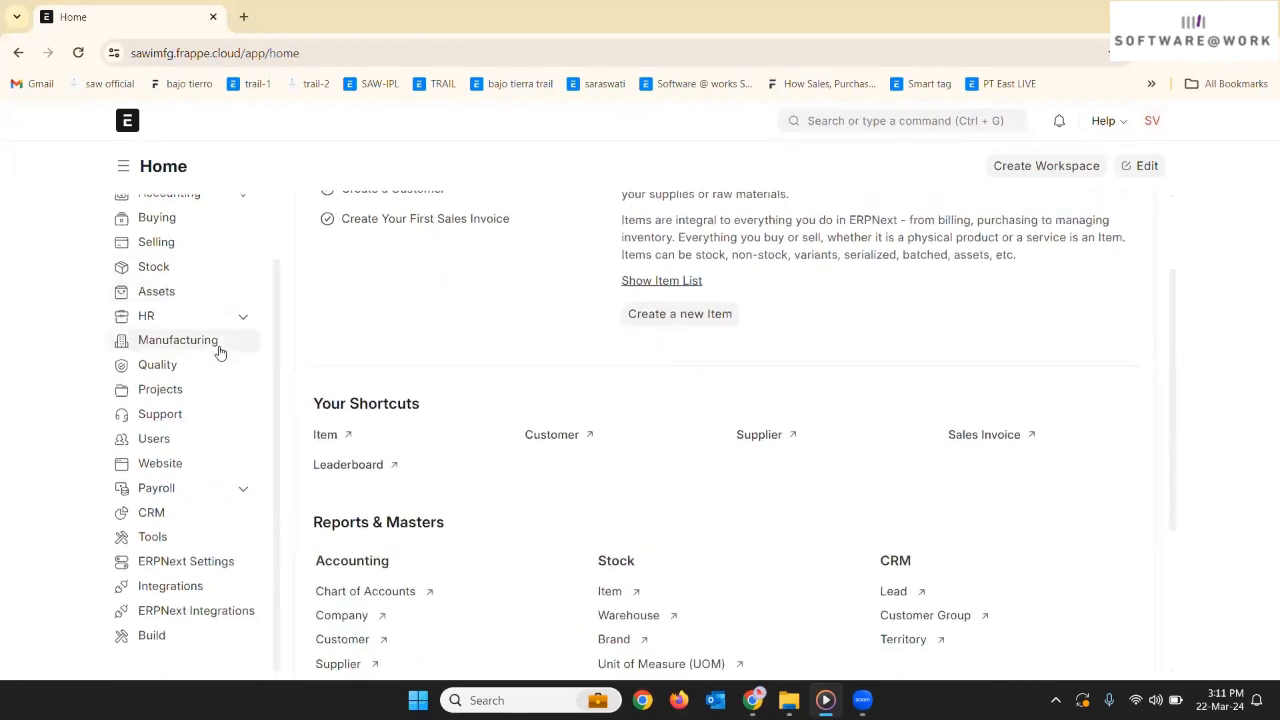
pyautogui.scroll(2, 220, 352)
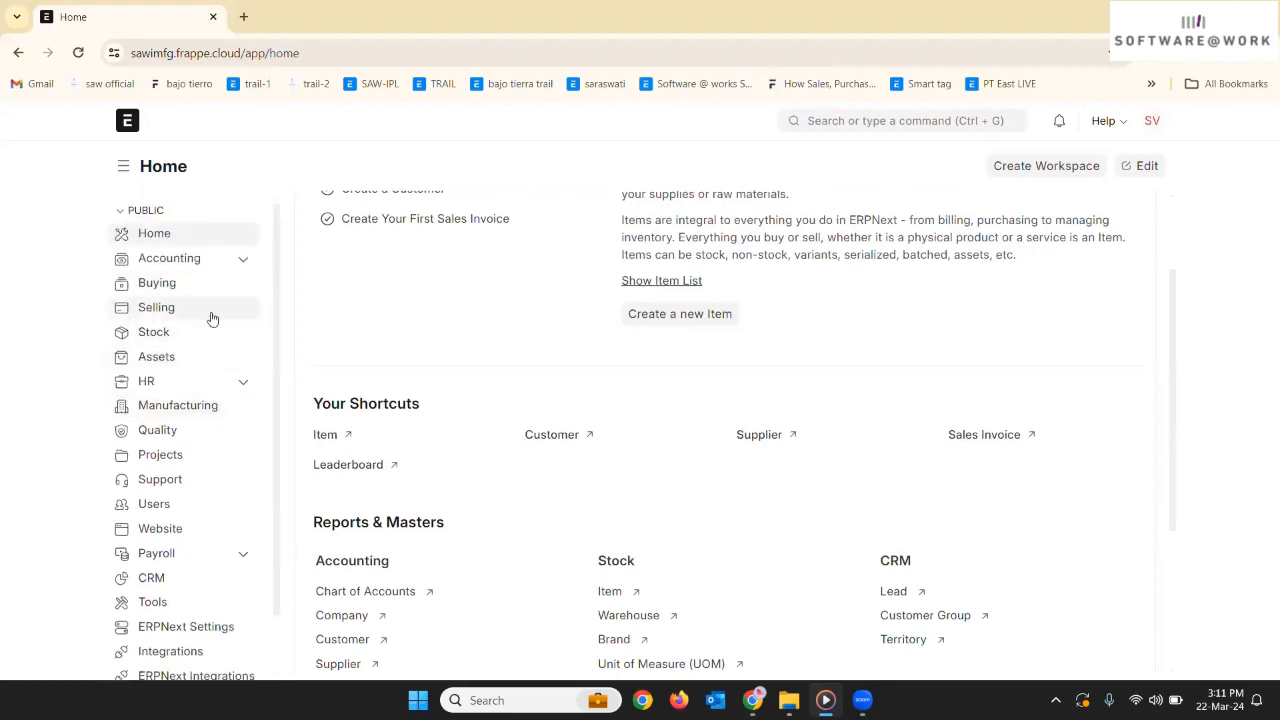
pyautogui.click(190, 410)
pyautogui.scroll(2, 468, 410)
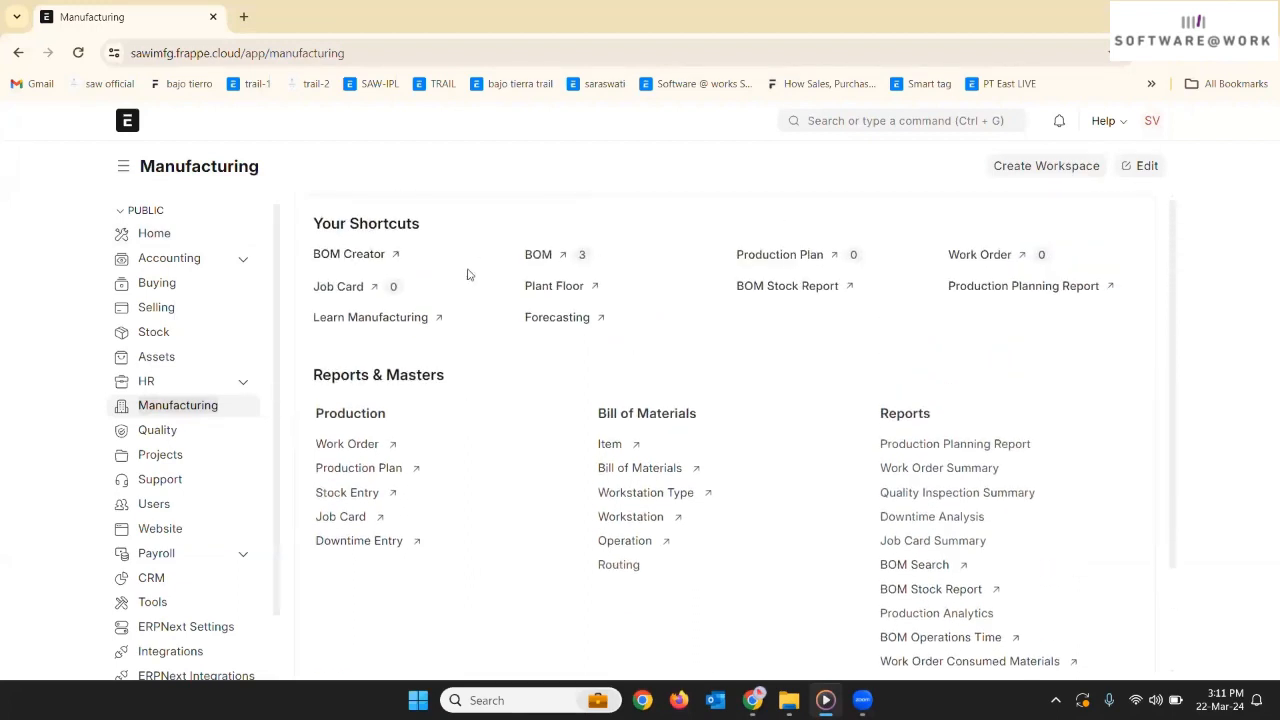
pyautogui.scroll(-2, 473, 342)
pyautogui.scroll(-3, 473, 342)
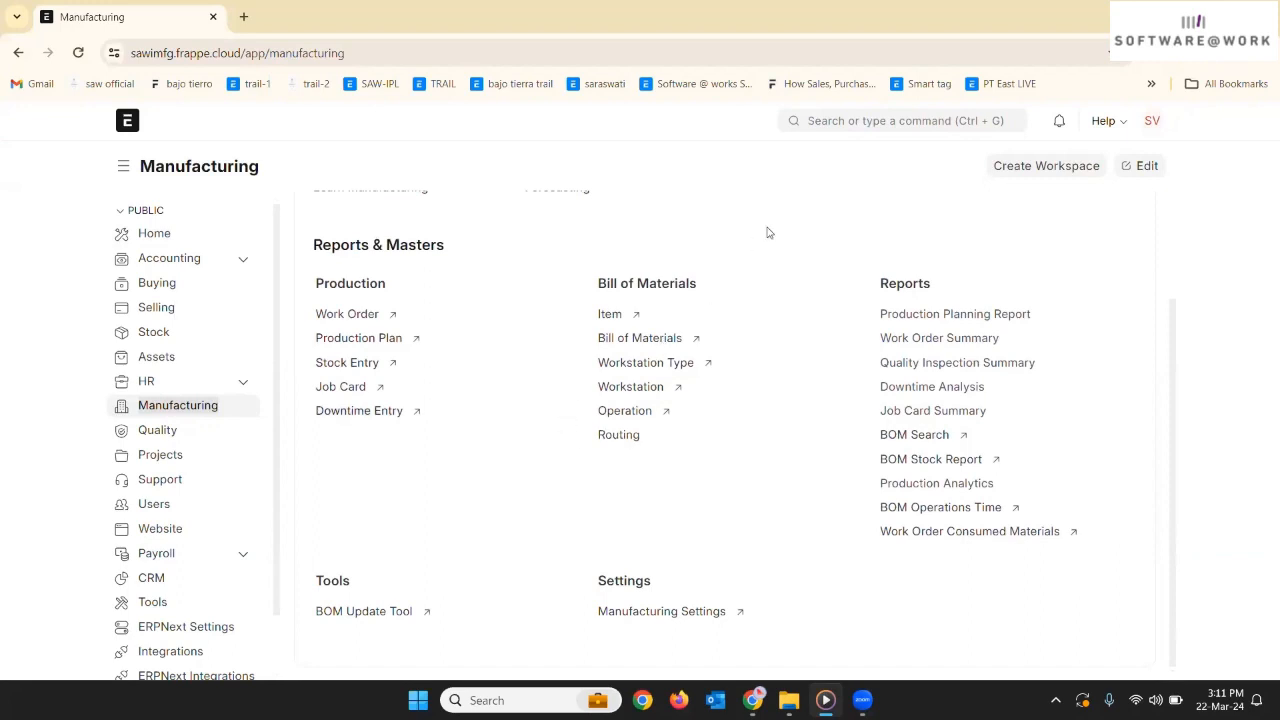
# - Search for "item", open the Item list and look through the listed items
pyautogui.click(840, 136)
pyautogui.write('item')
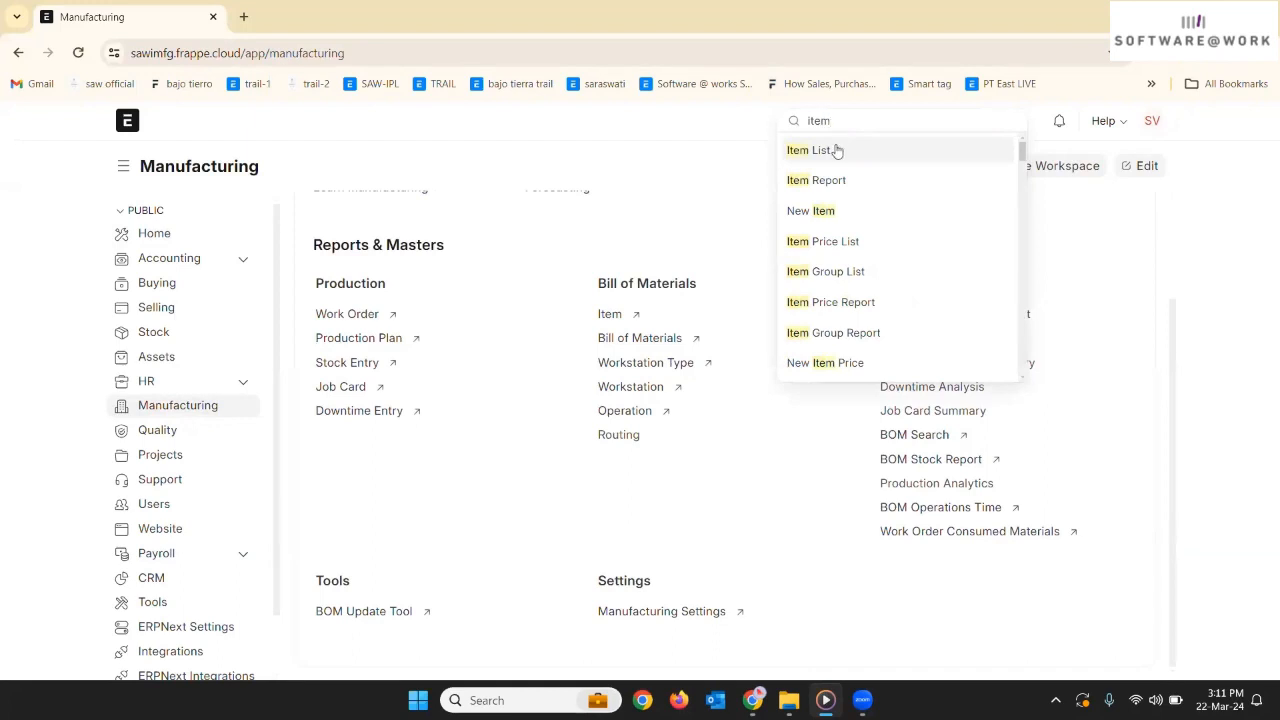
pyautogui.click(834, 149)
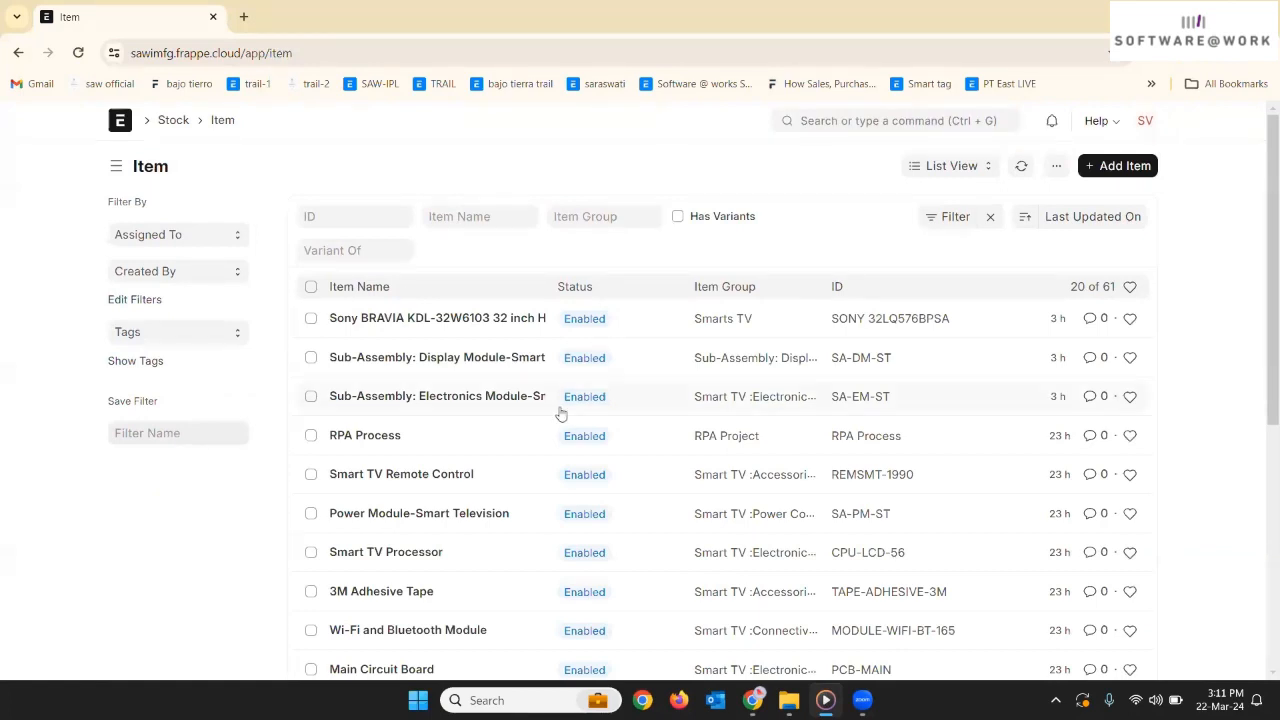
pyautogui.scroll(-1, 553, 465)
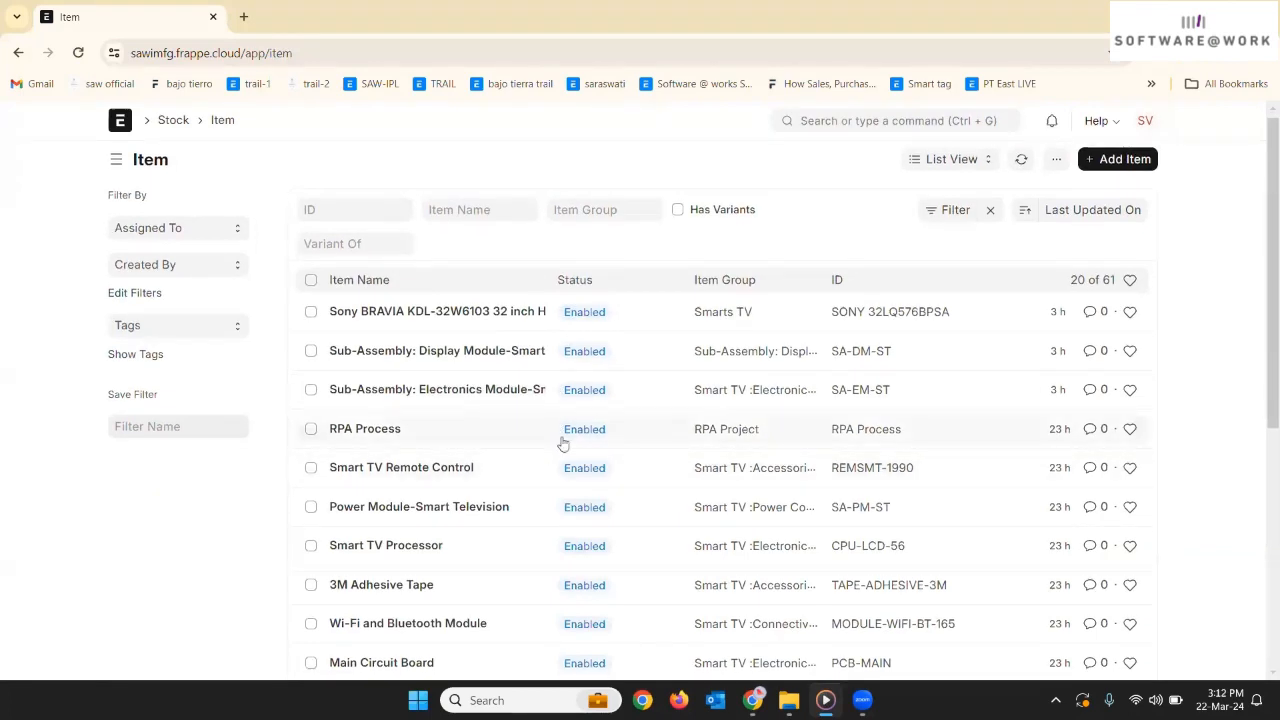
pyautogui.scroll(1, 562, 447)
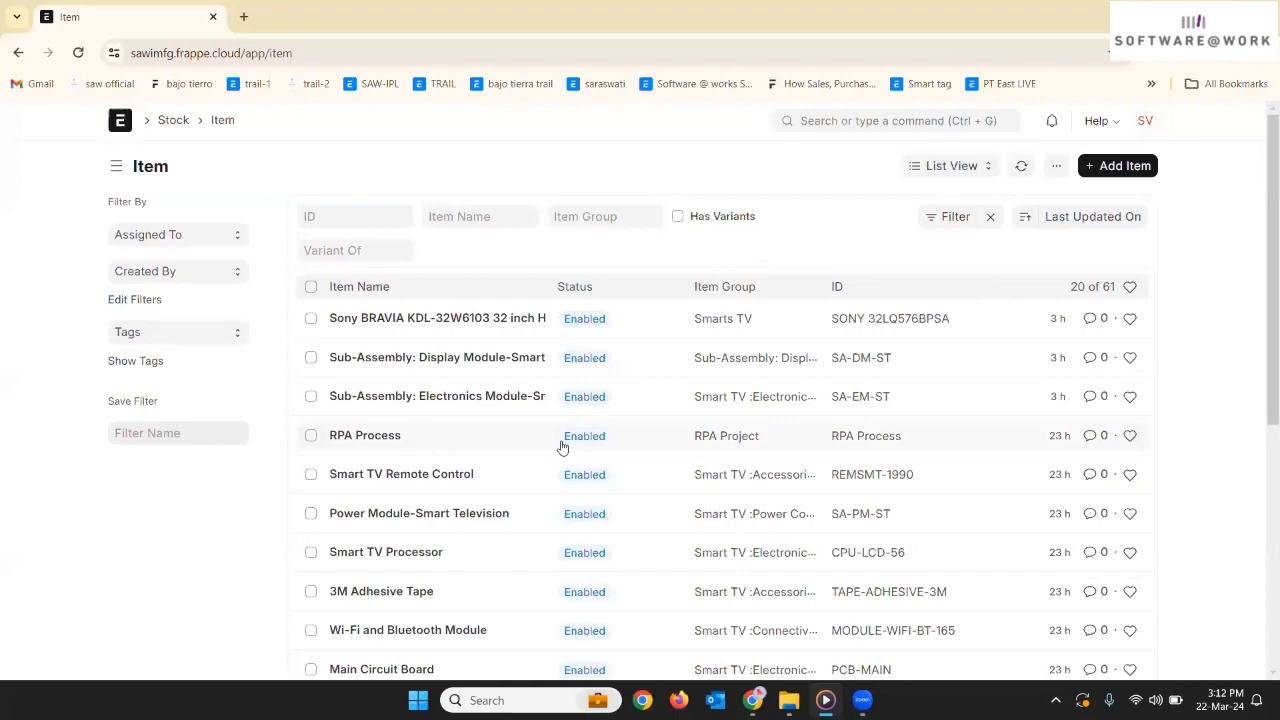
pyautogui.scroll(-3, 562, 447)
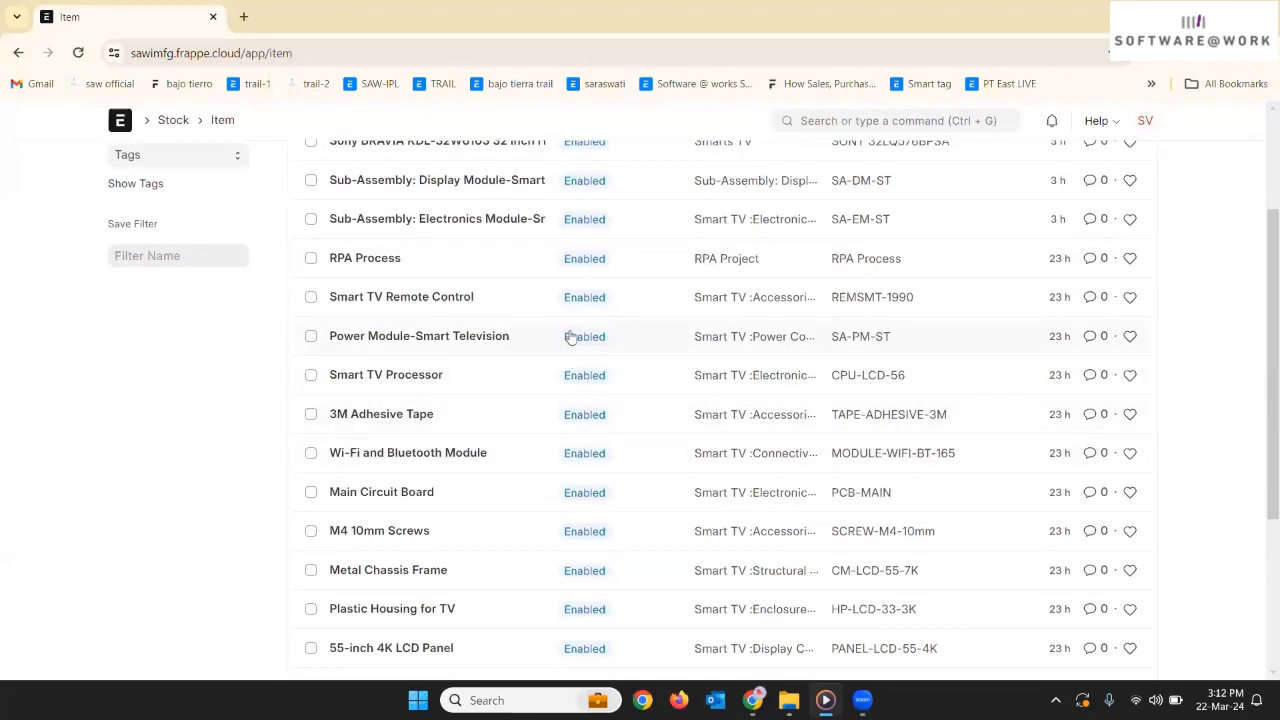
pyautogui.scroll(3, 570, 337)
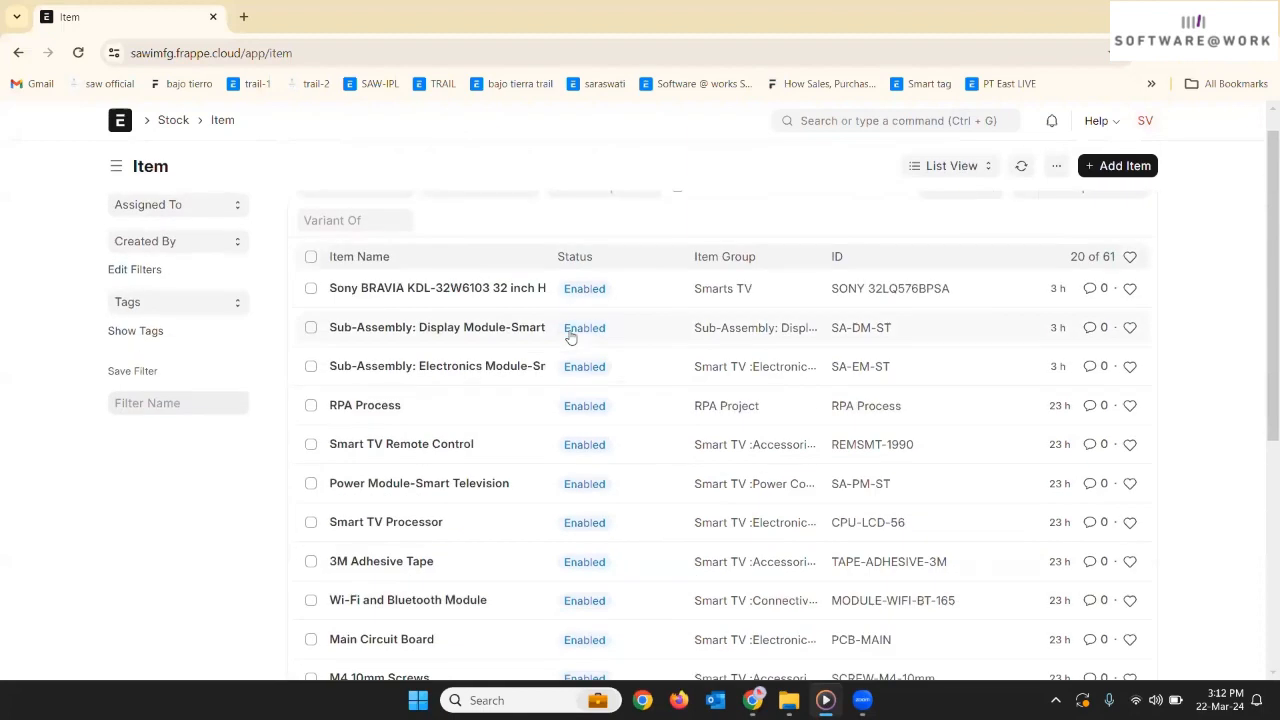
# - Search for "bom", open the BOM list and open the record BOM-SONY 32LQ576BPSA-002
pyautogui.click(850, 130)
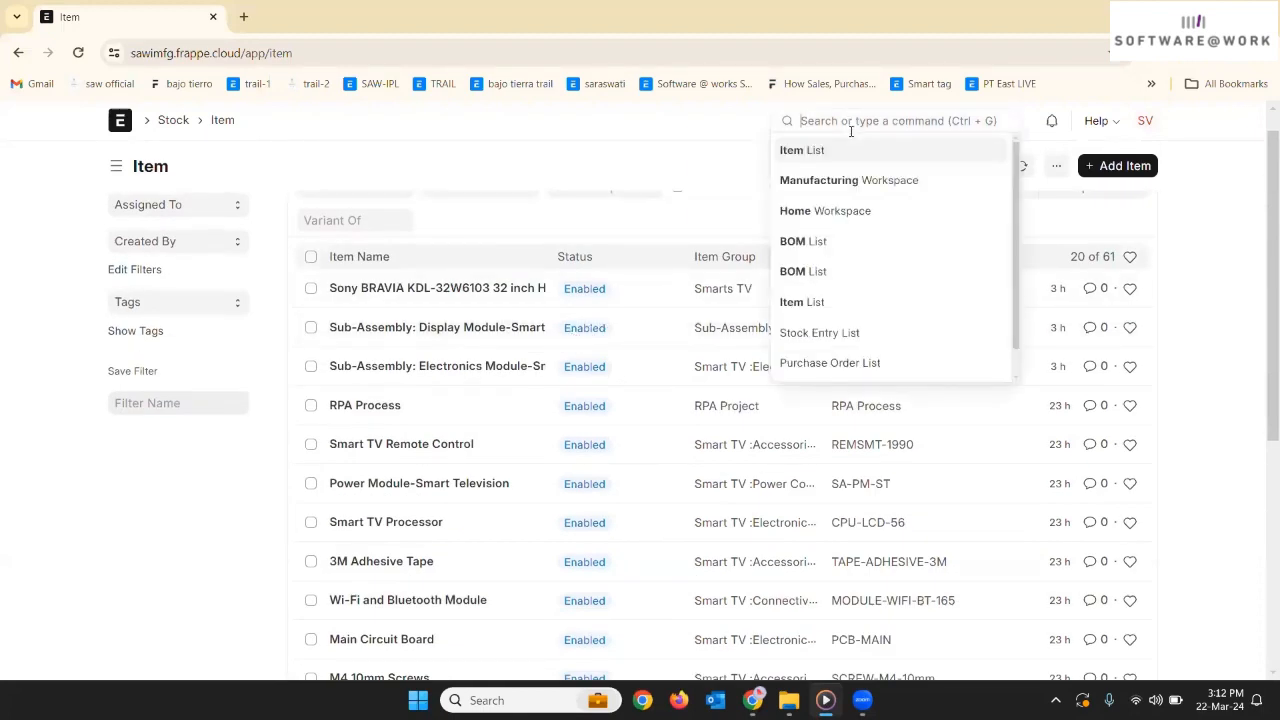
pyautogui.write('bom')
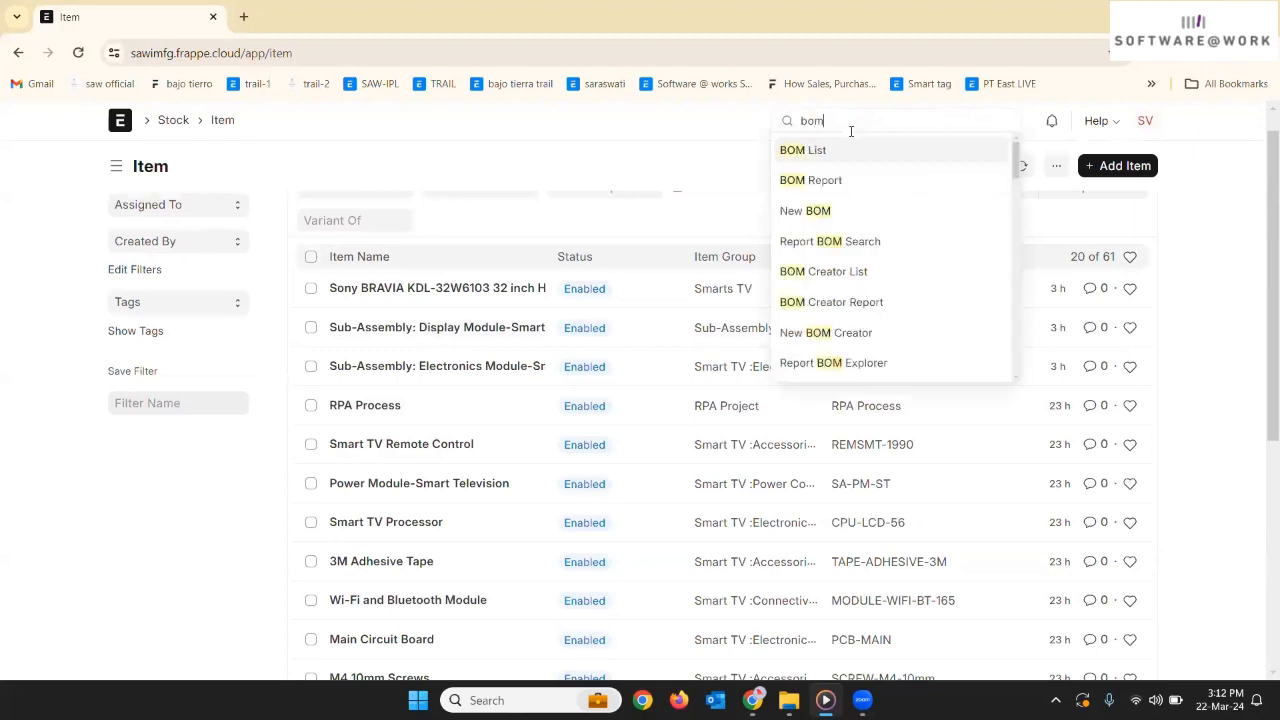
pyautogui.click(838, 156)
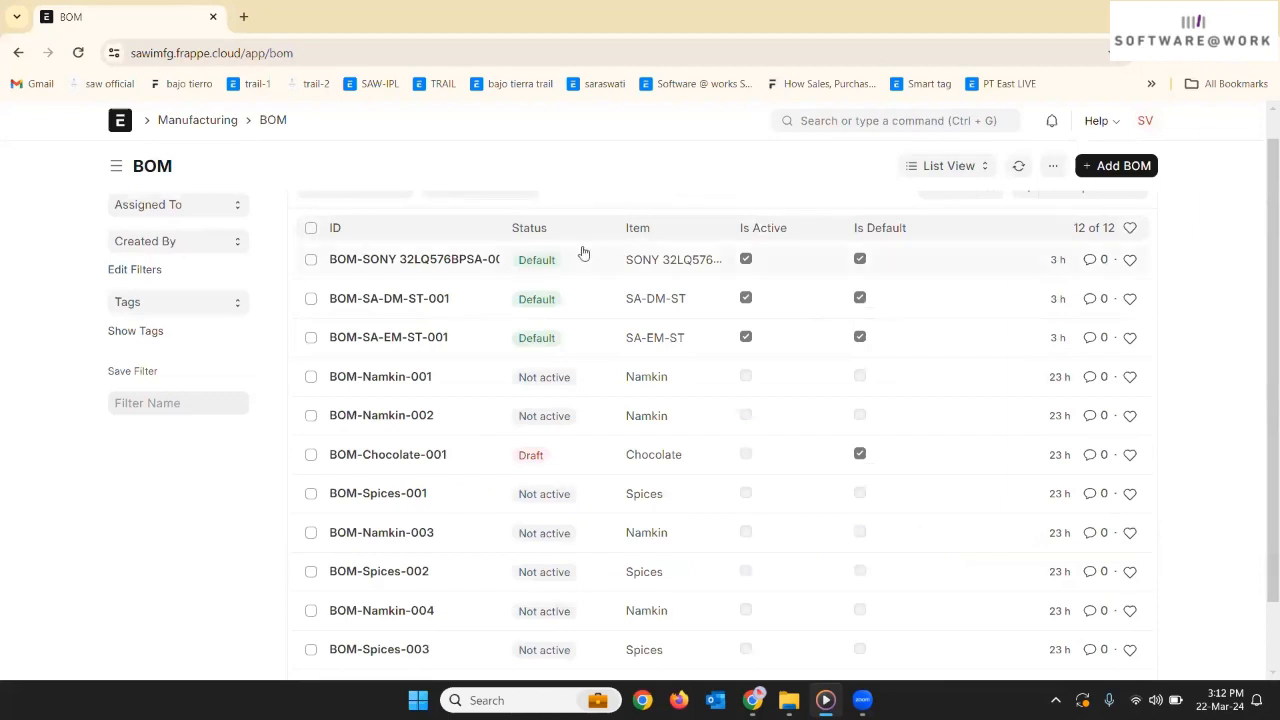
pyautogui.click(461, 266)
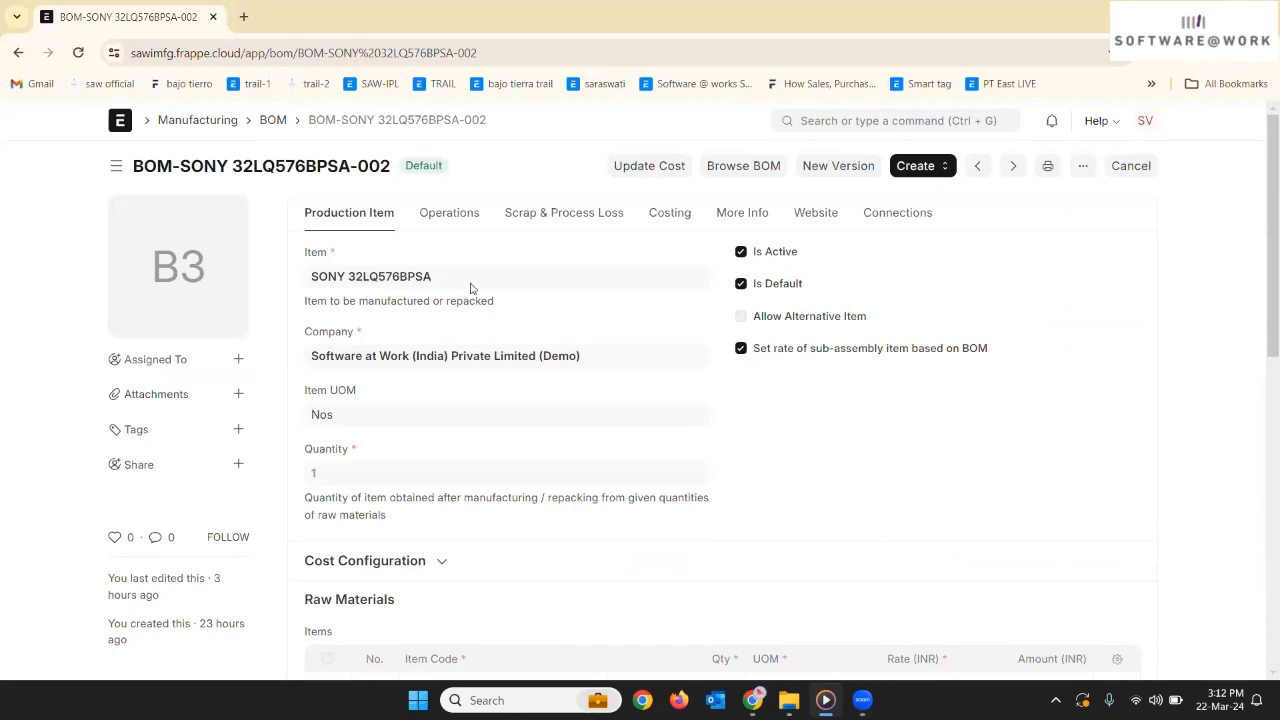
# - Review the Sony BOM's production item details, raw materials and the upload options for its attachments
pyautogui.scroll(-2, 471, 288)
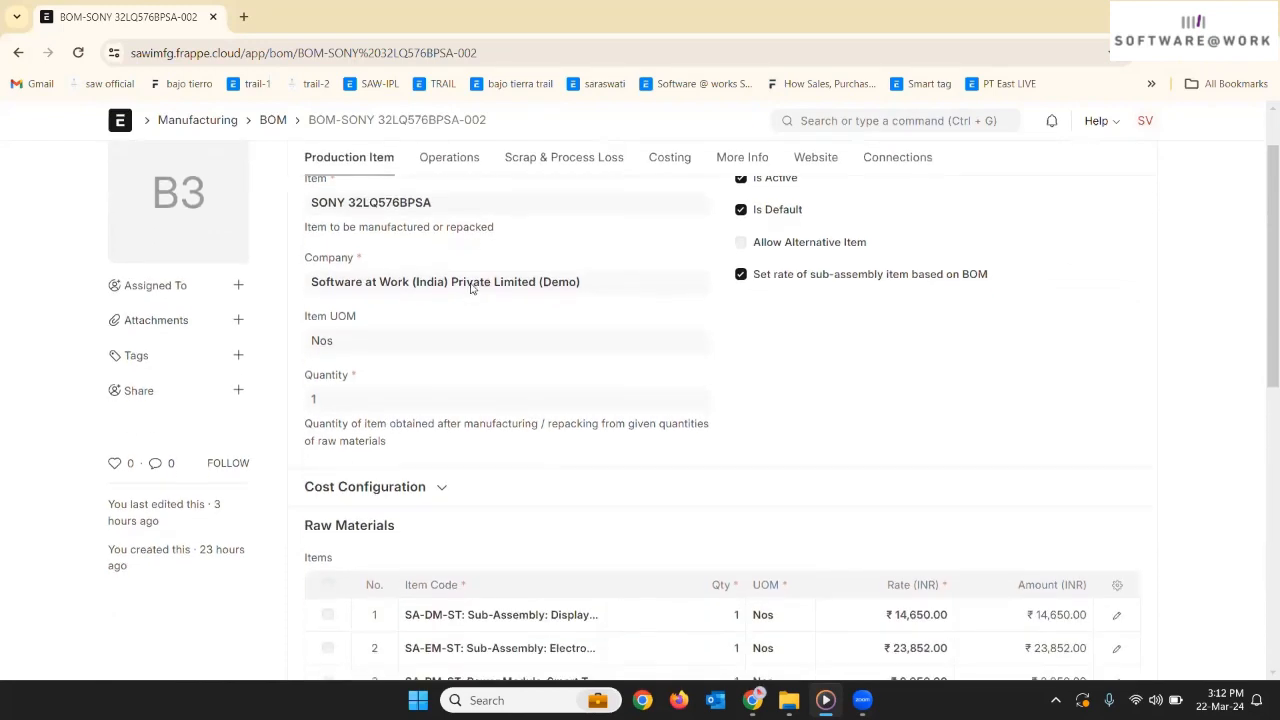
pyautogui.scroll(-3, 471, 288)
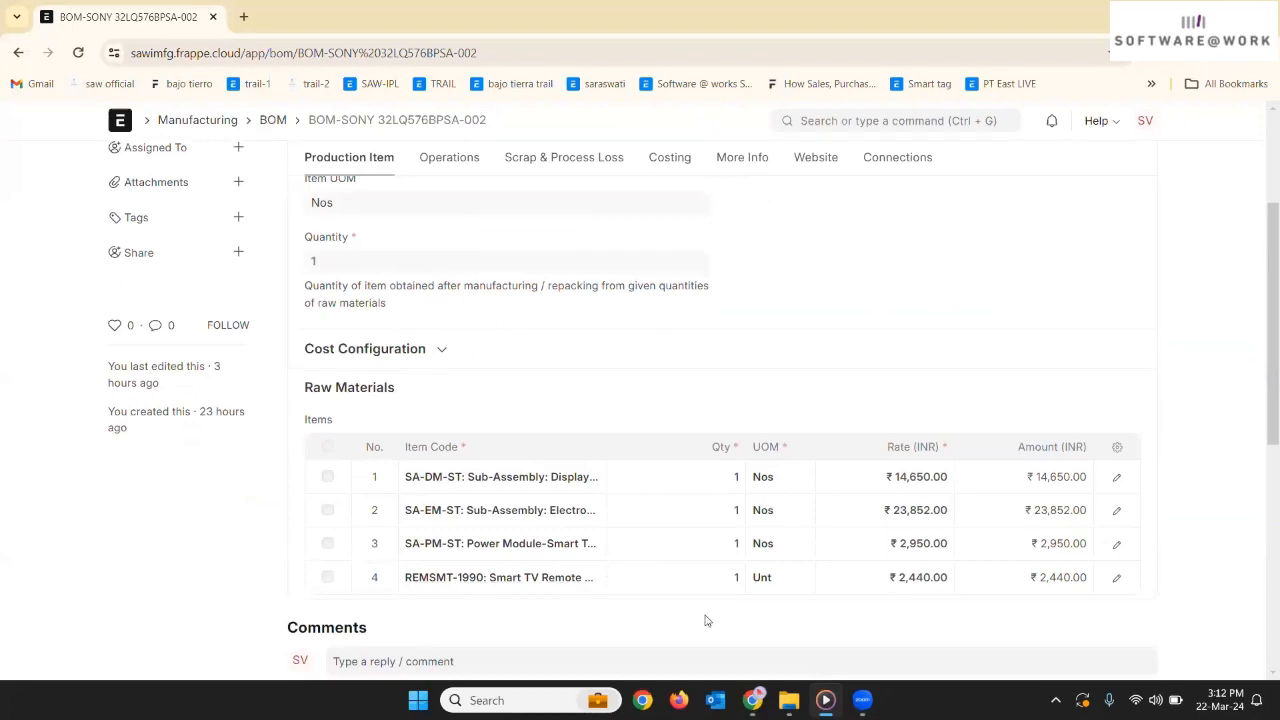
pyautogui.scroll(-1, 768, 356)
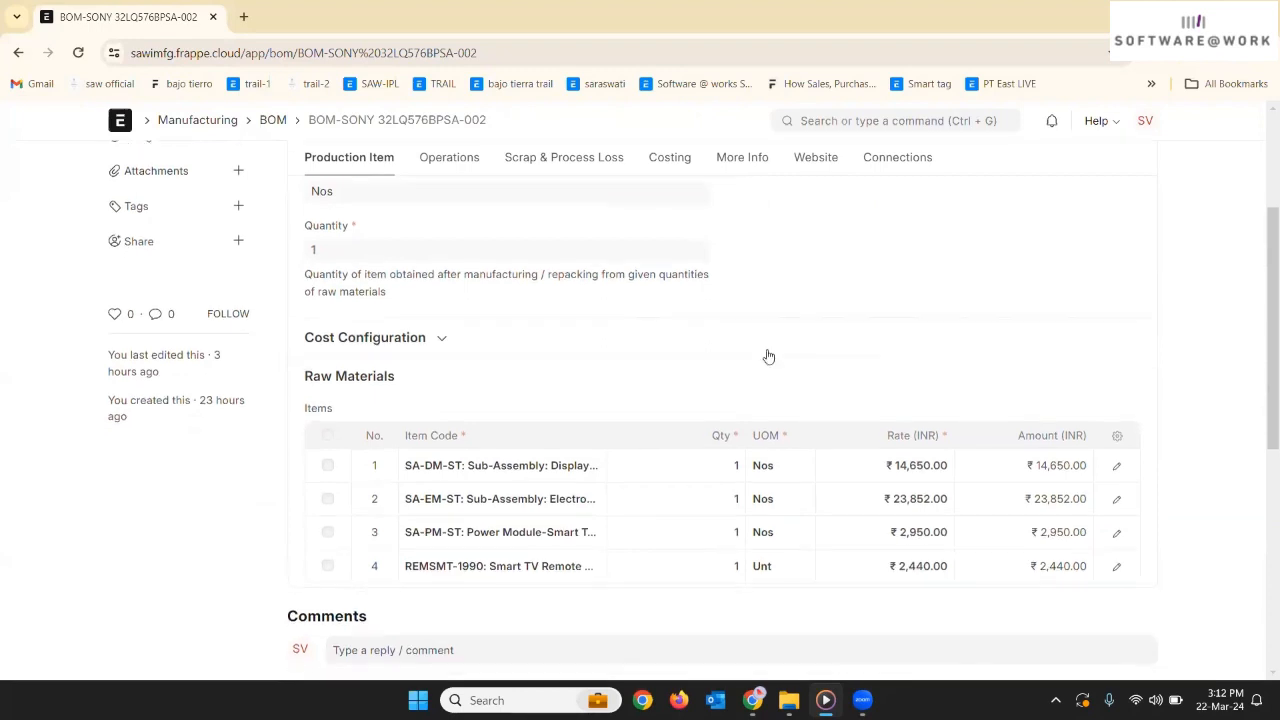
pyautogui.scroll(3, 768, 356)
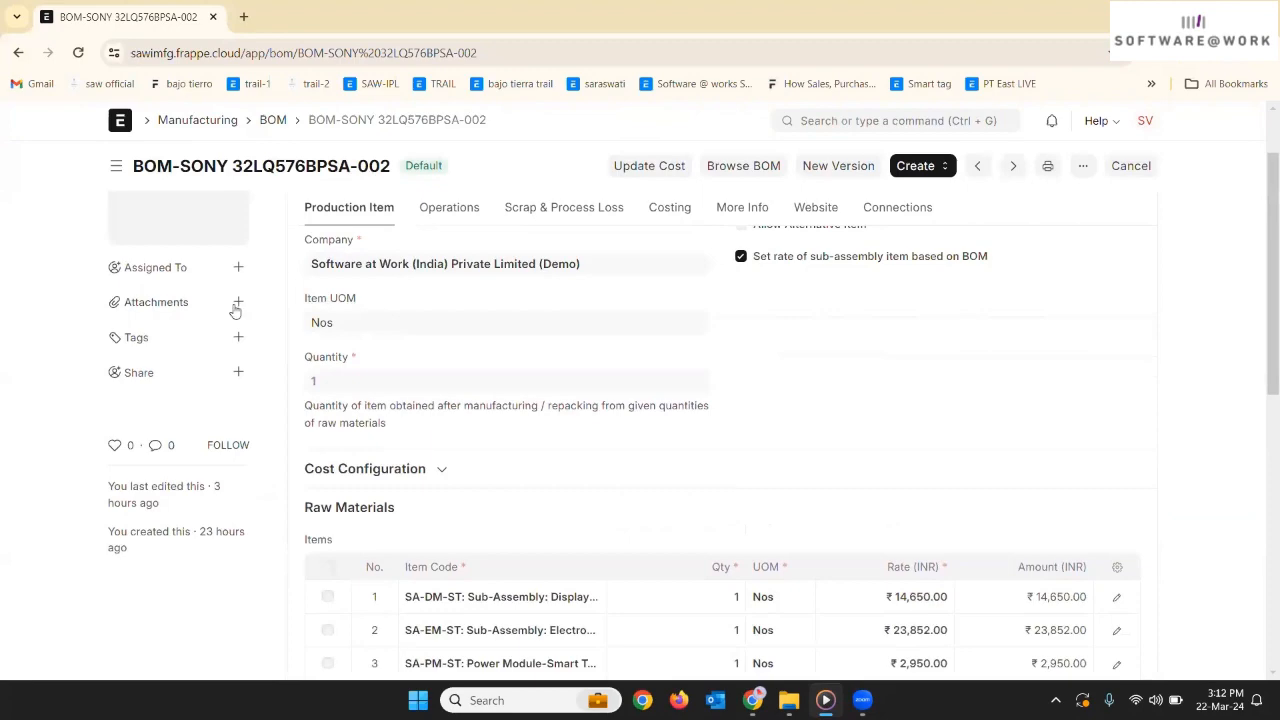
pyautogui.click(240, 303)
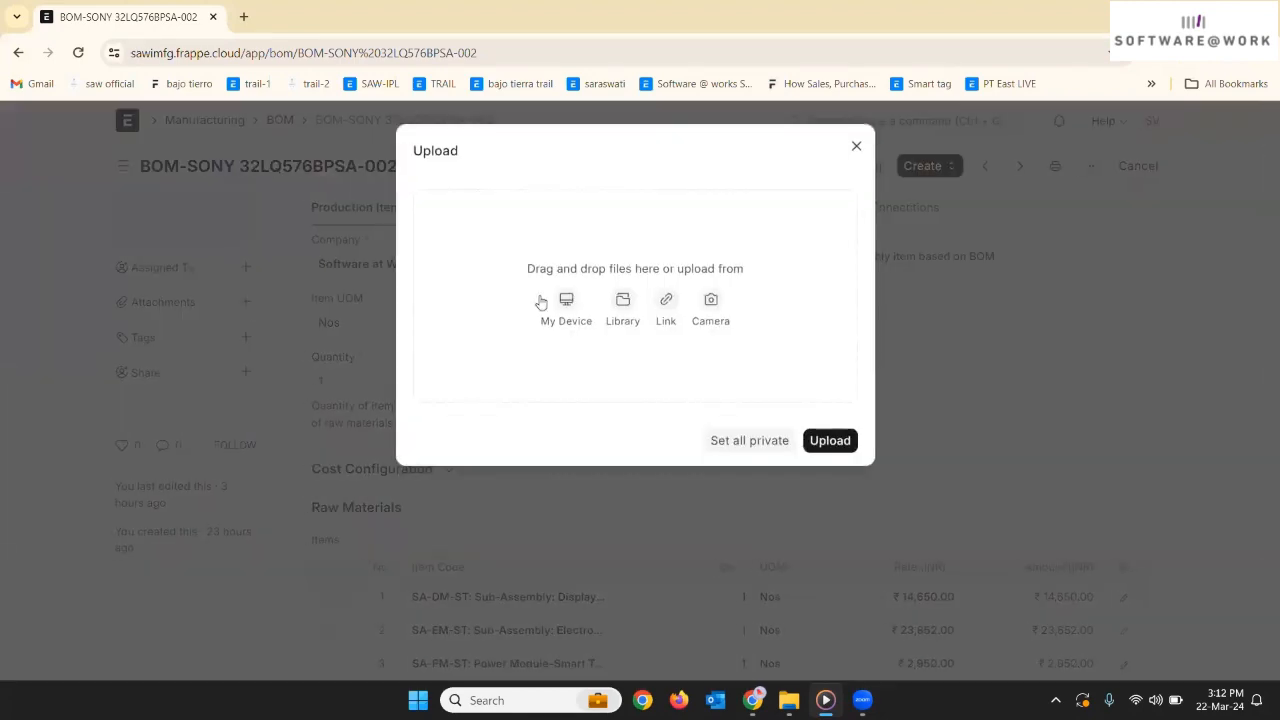
pyautogui.click(584, 496)
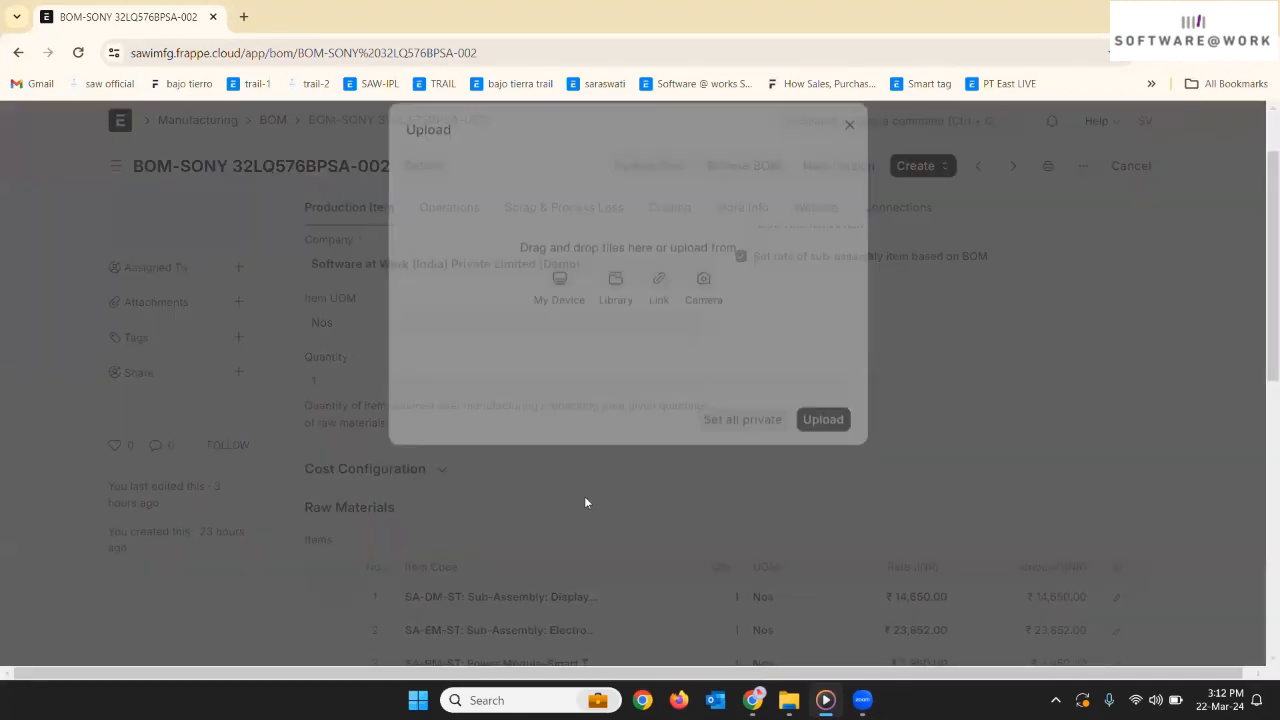
pyautogui.scroll(-1, 585, 499)
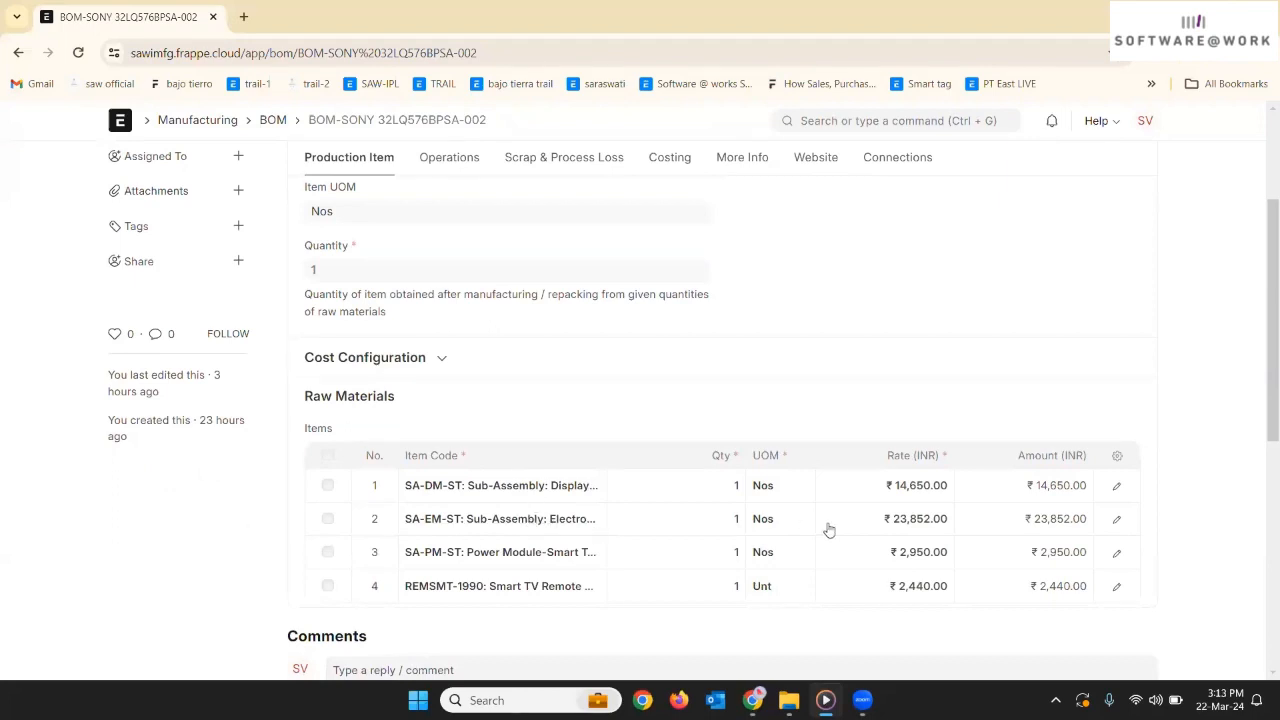
# - Open the BOM linked to the SA-DM-ST display module row in a separate browser tab and review its raw materials
pyautogui.click(1117, 489)
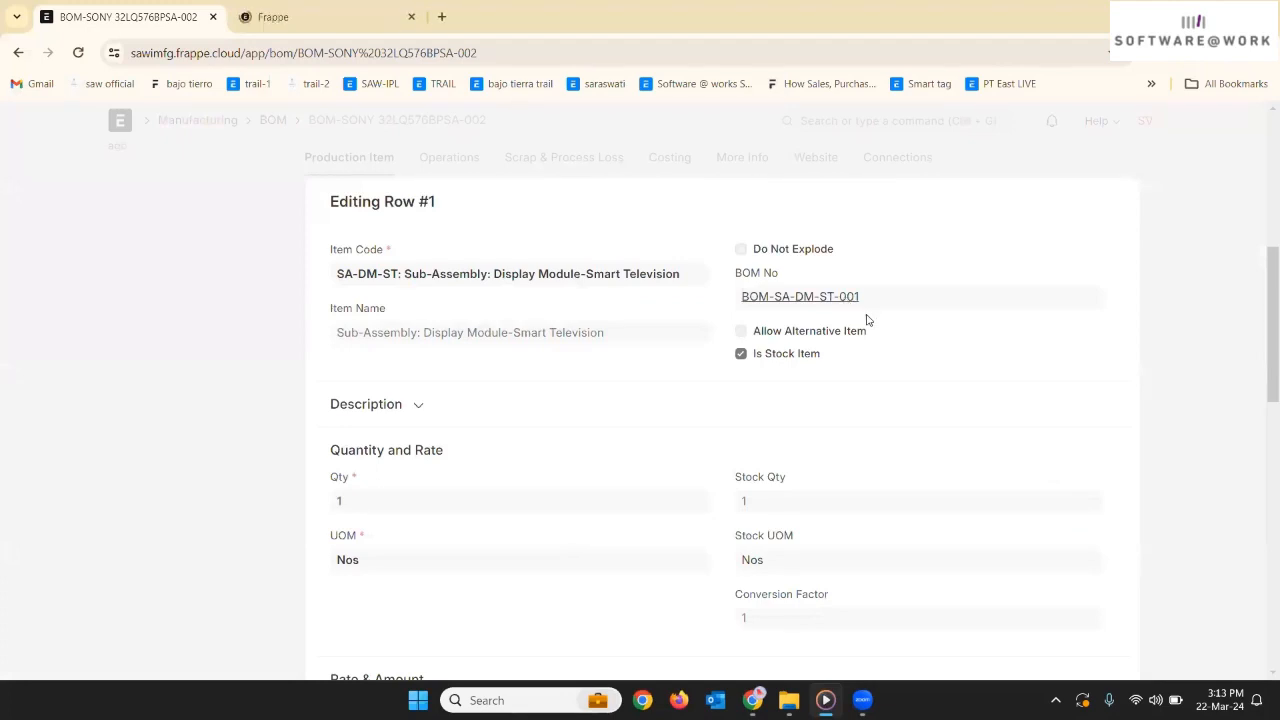
pyautogui.click(315, 33)
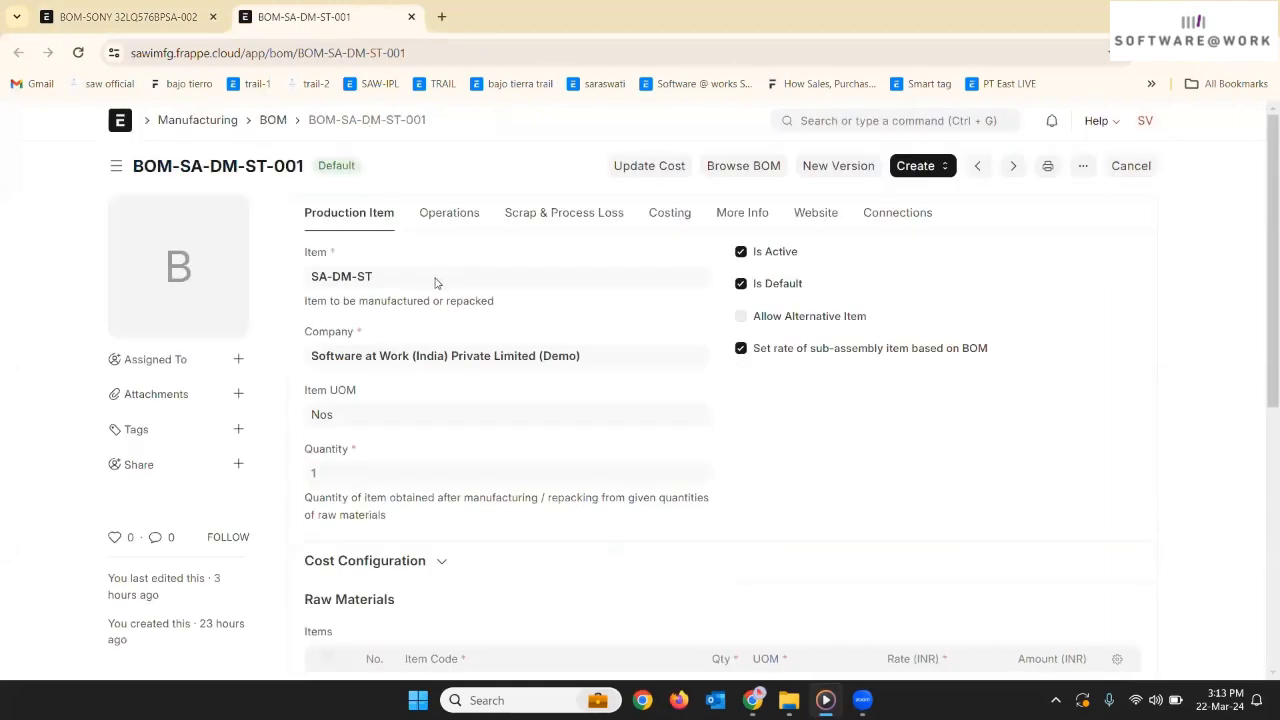
pyautogui.scroll(-1, 438, 284)
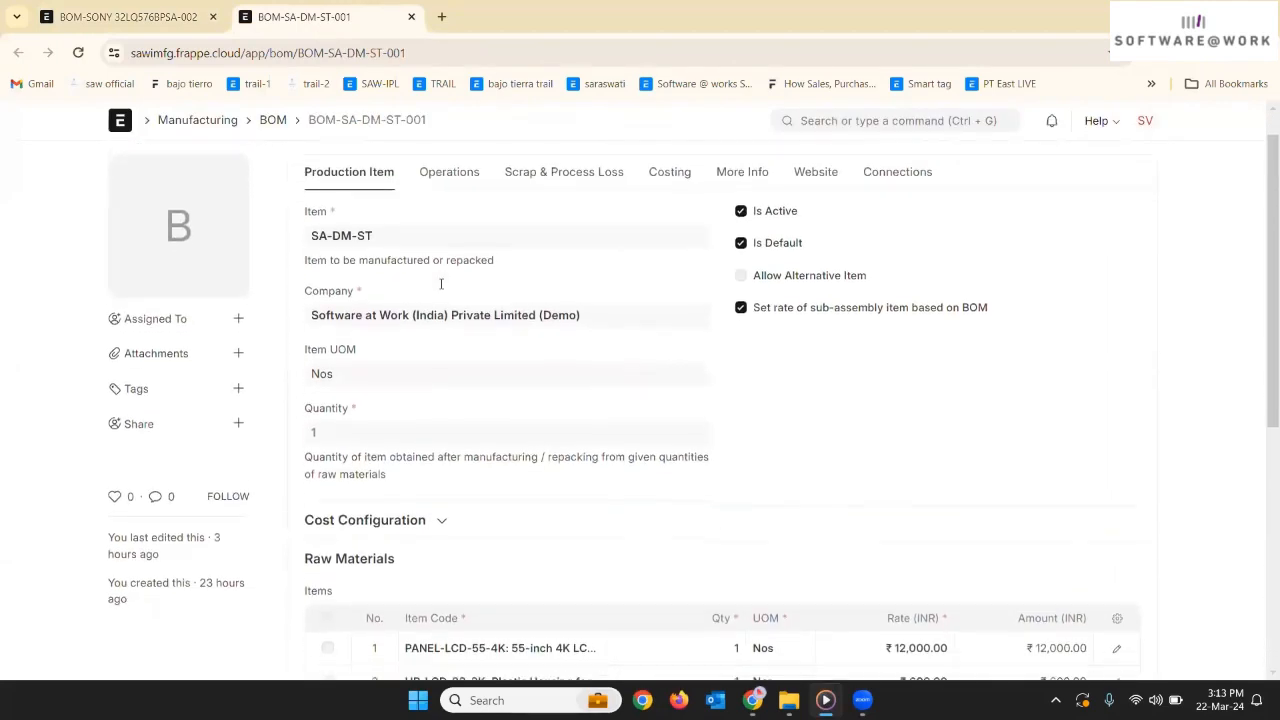
pyautogui.scroll(-1, 440, 284)
pyautogui.scroll(-1, 436, 284)
pyautogui.scroll(1, 436, 284)
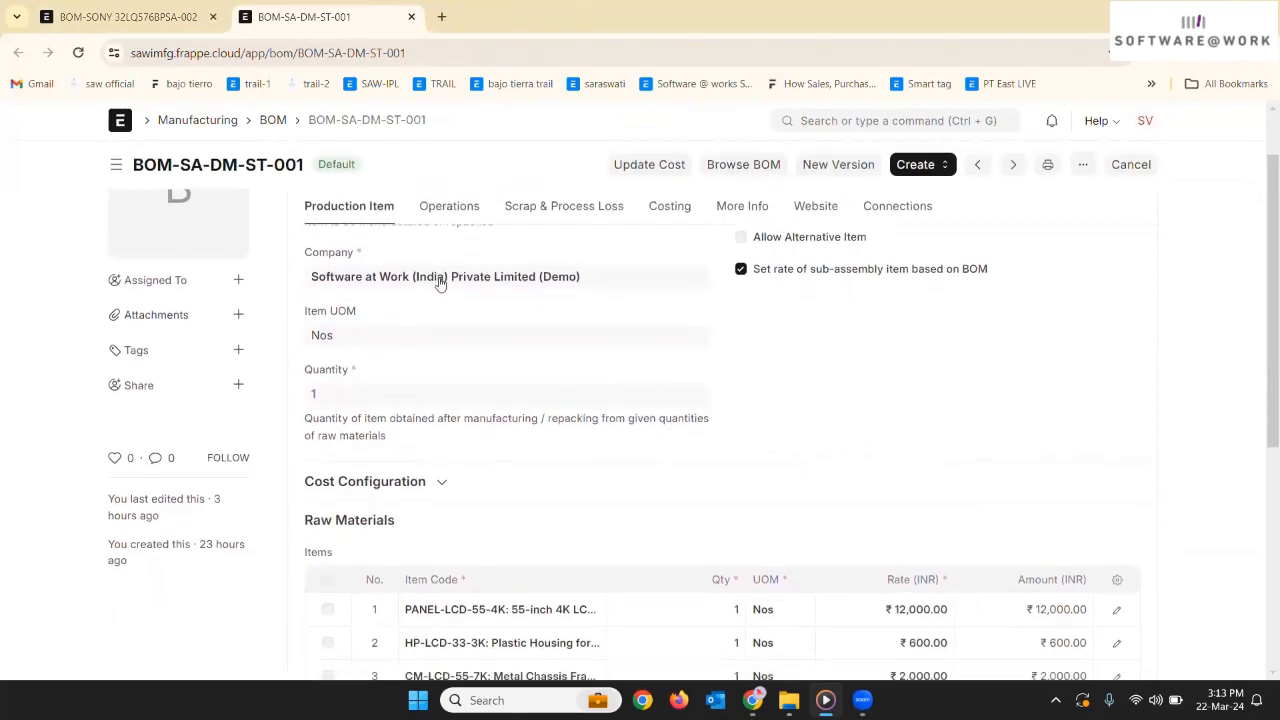
pyautogui.scroll(-3, 438, 284)
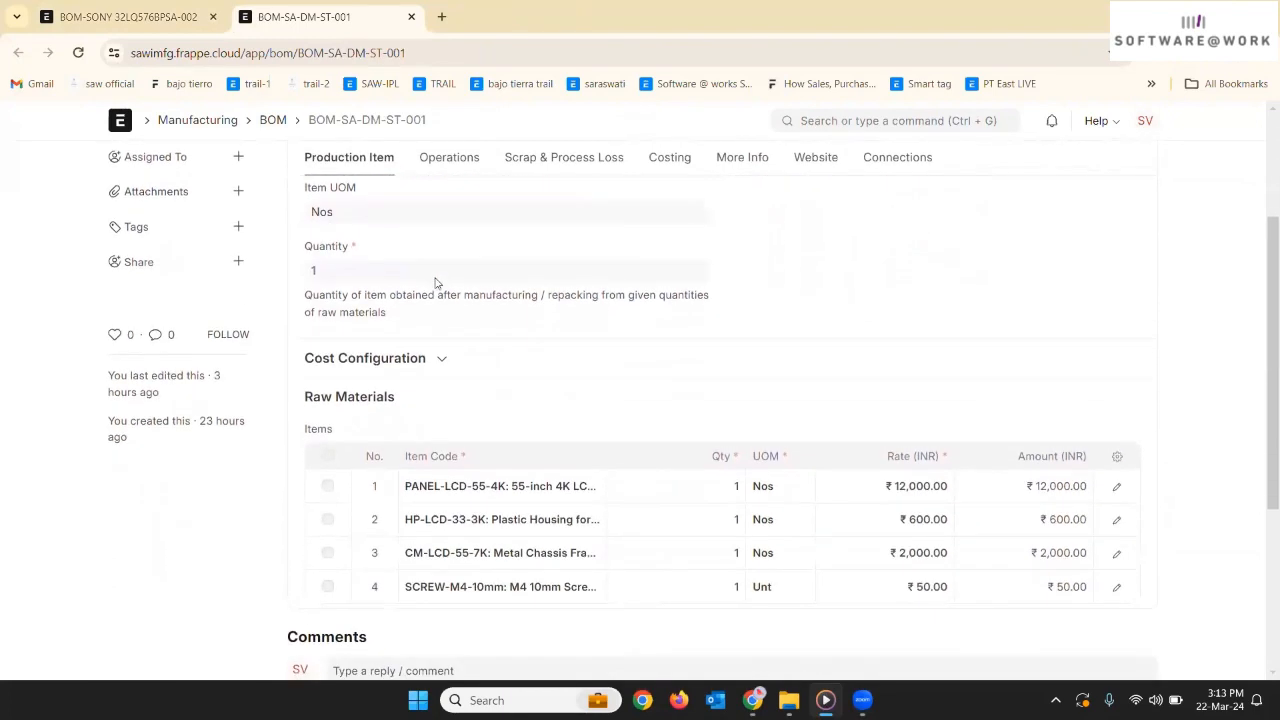
pyautogui.scroll(-1, 436, 284)
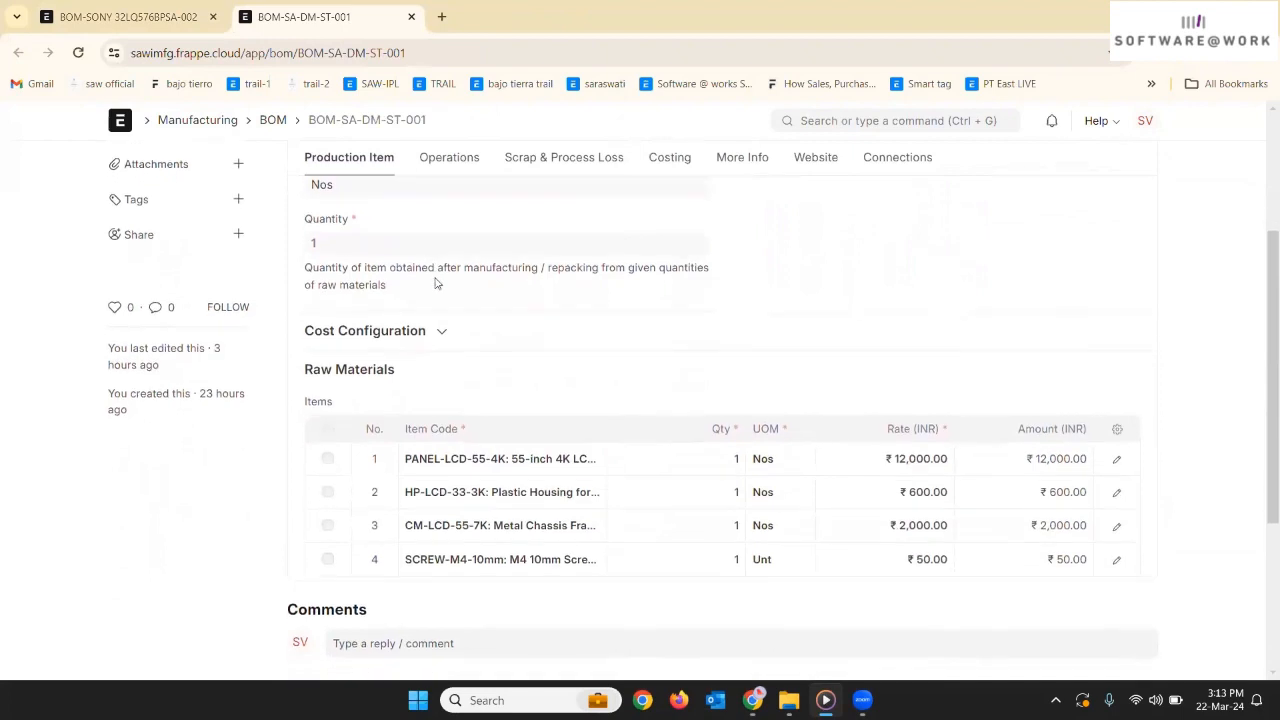
pyautogui.scroll(5, 645, 408)
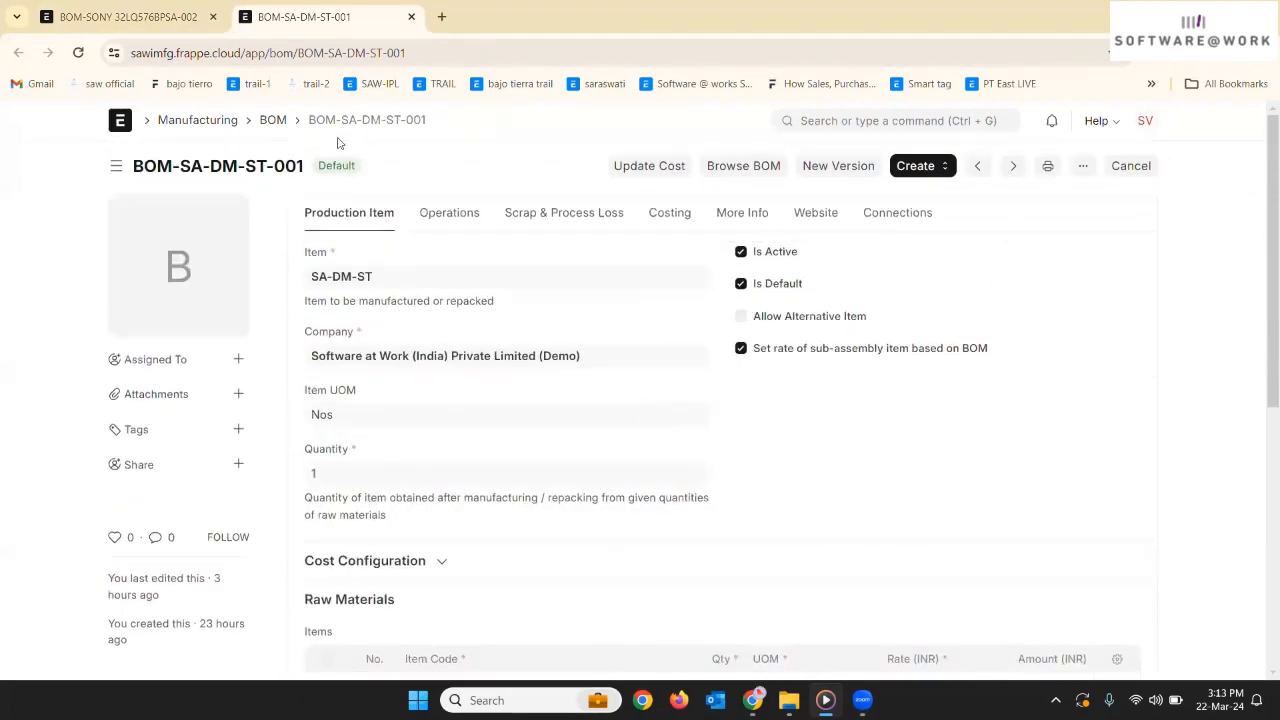
# - Return to the Sony BOM, close the first row's details and open those of the SA-EM-ST electronics module row
pyautogui.click(160, 20)
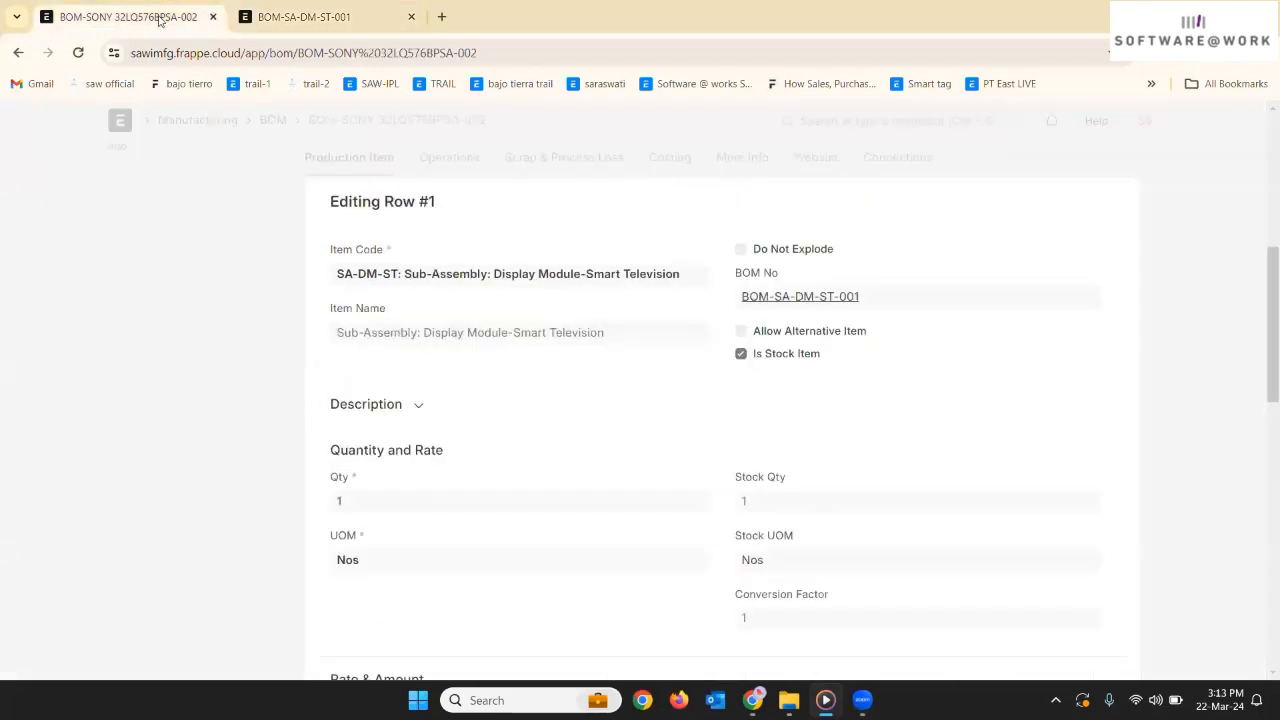
pyautogui.click(241, 327)
pyautogui.scroll(1, 241, 327)
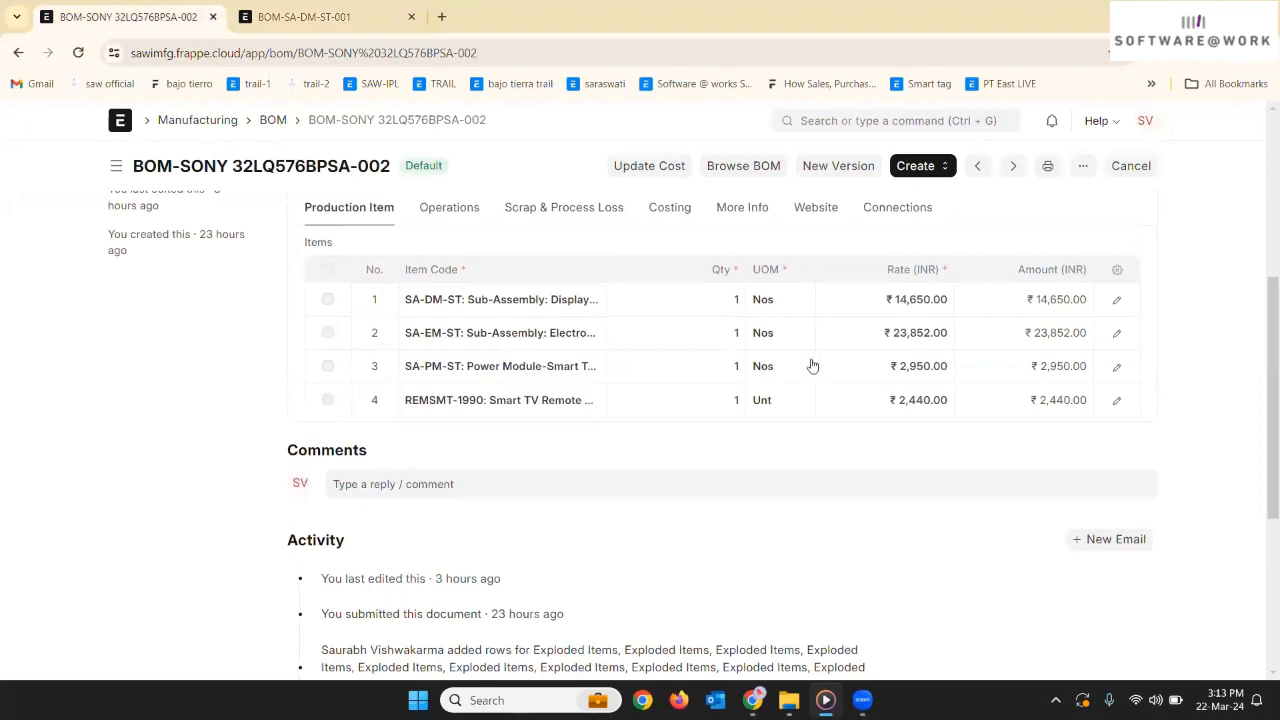
pyautogui.click(1117, 333)
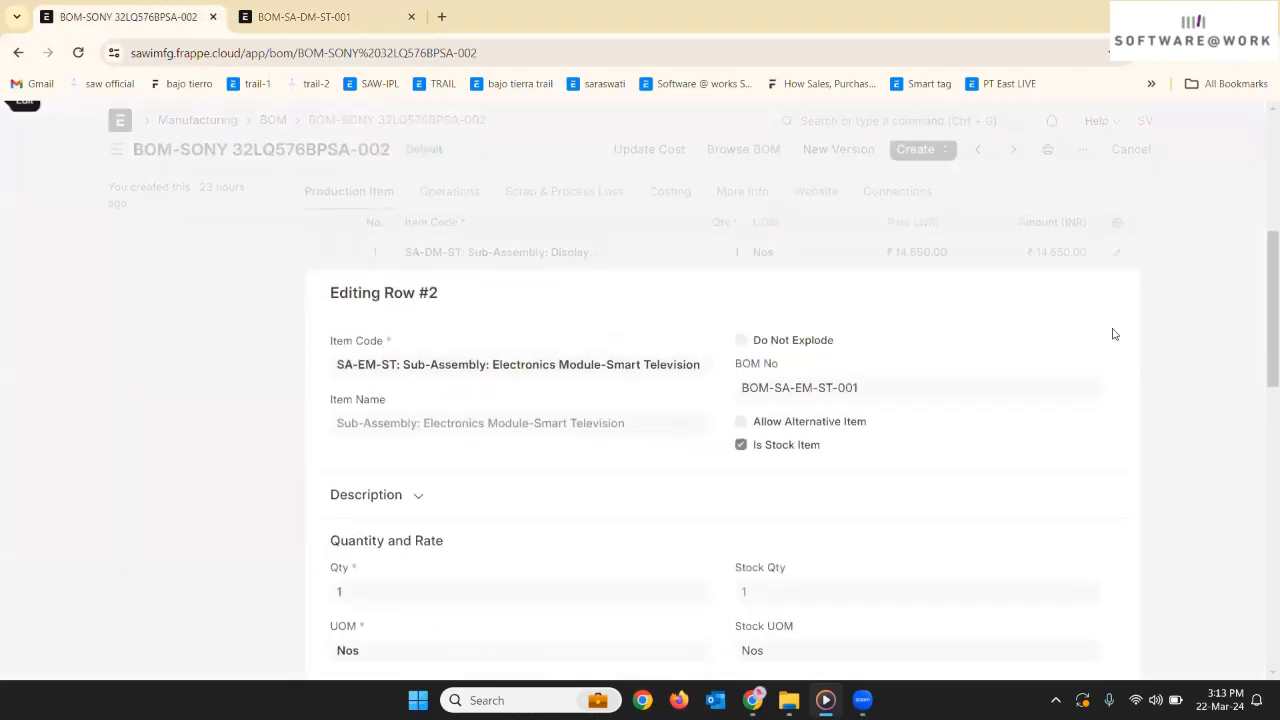
# - Open the BOM linked to the SA-EM-ST row in a separate browser tab and review its raw materials
pyautogui.rightClick(853, 299)
pyautogui.click(879, 316)
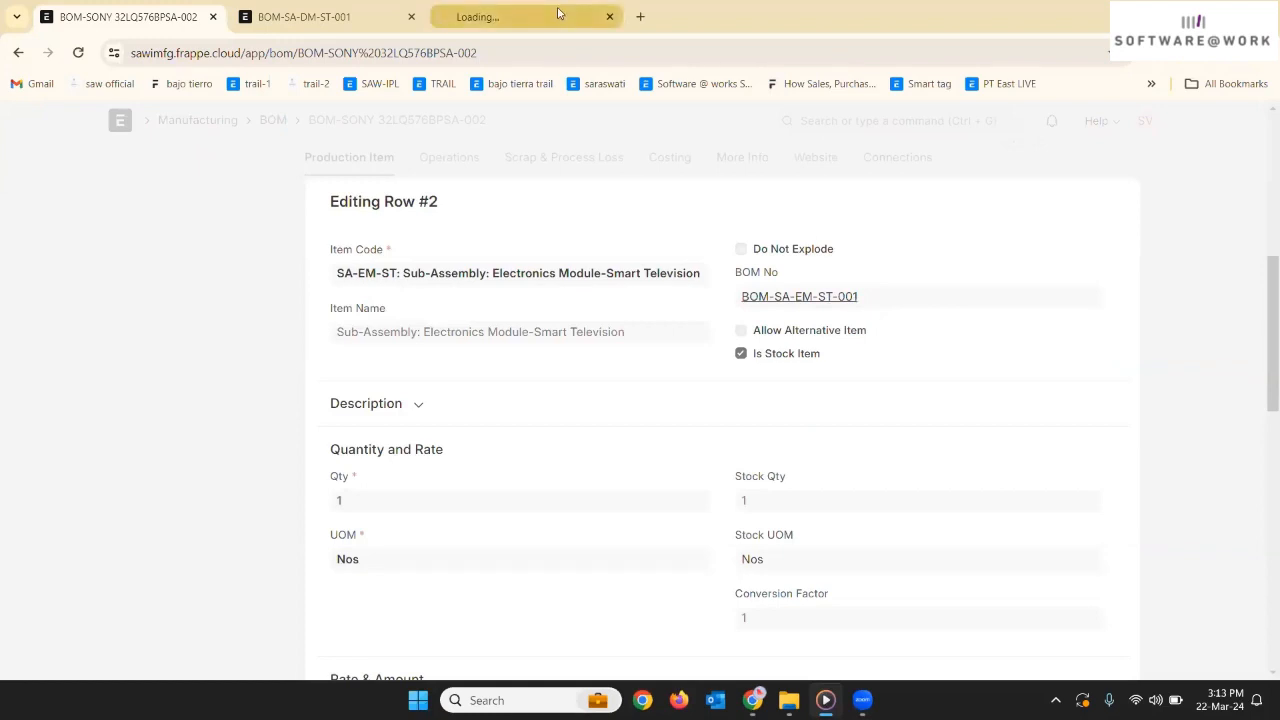
pyautogui.click(512, 20)
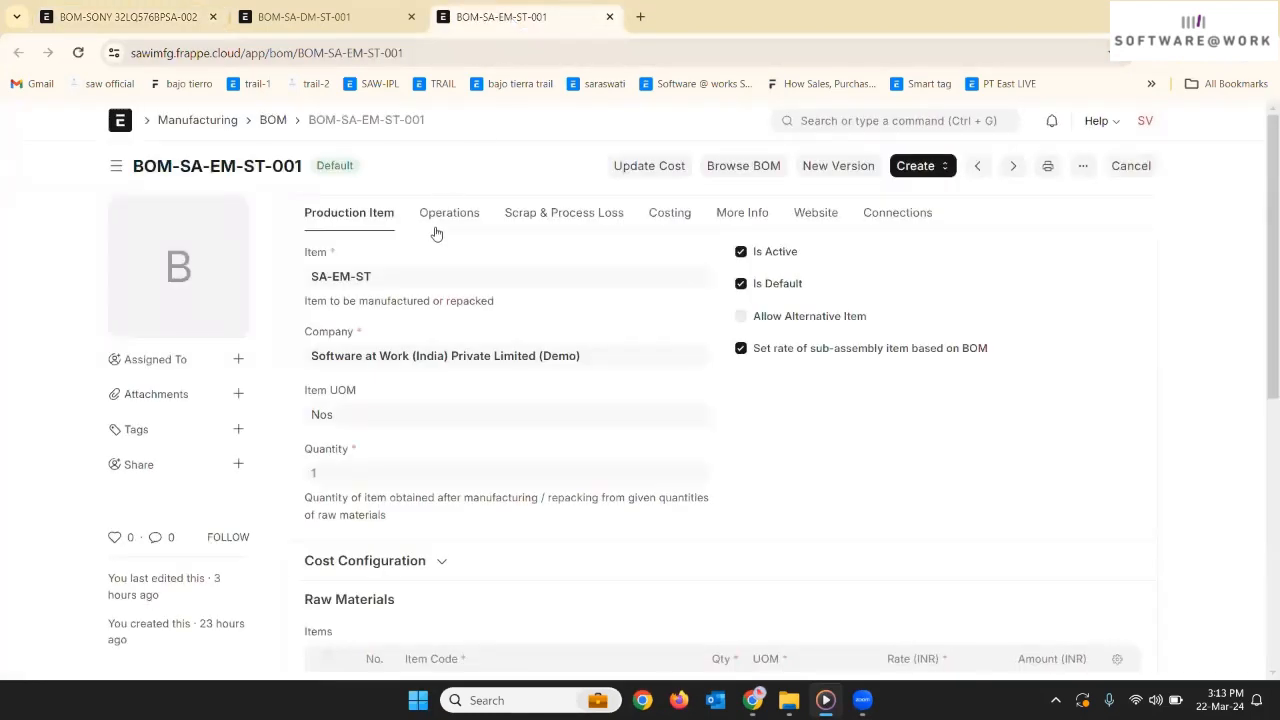
pyautogui.scroll(-1, 436, 237)
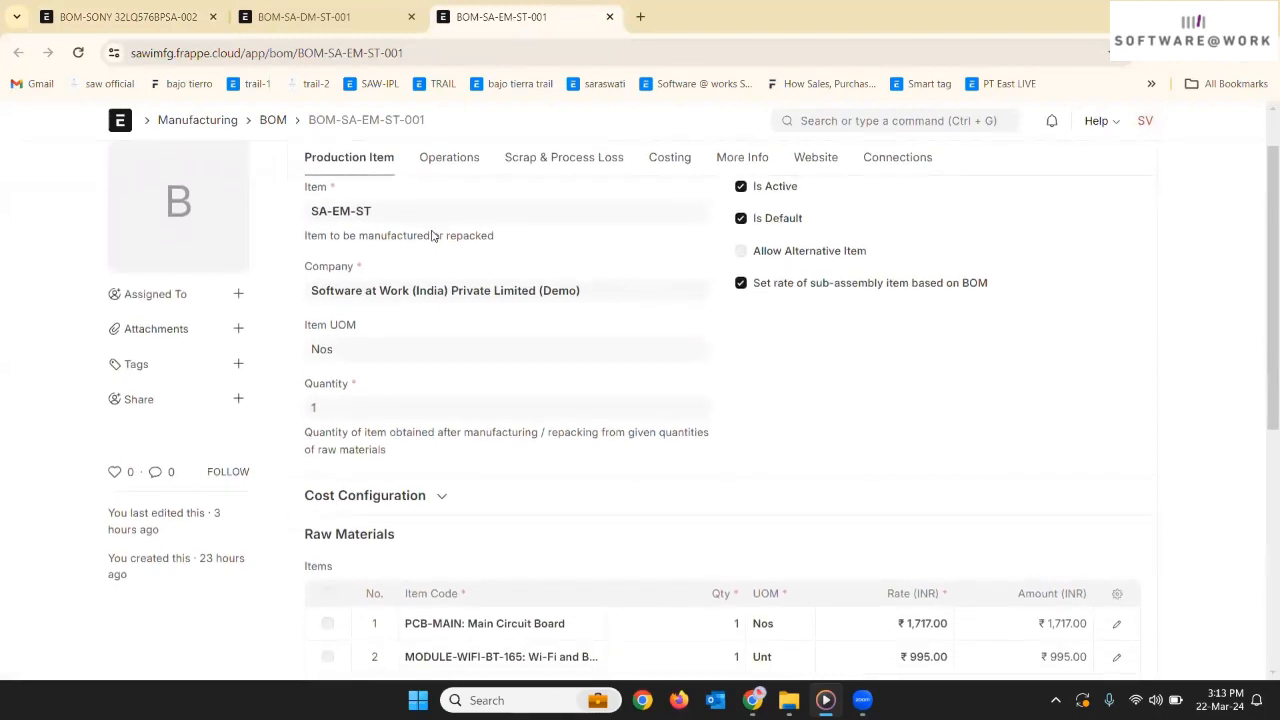
pyautogui.scroll(-2, 432, 236)
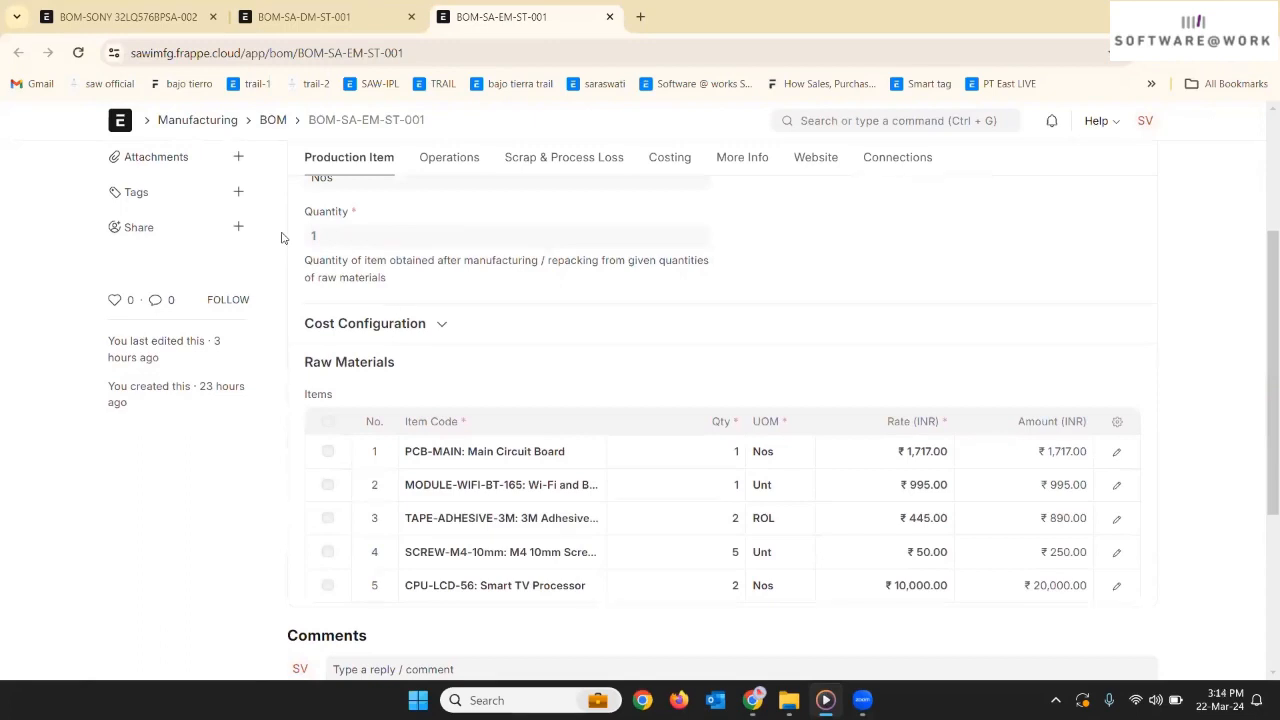
pyautogui.scroll(5, 372, 278)
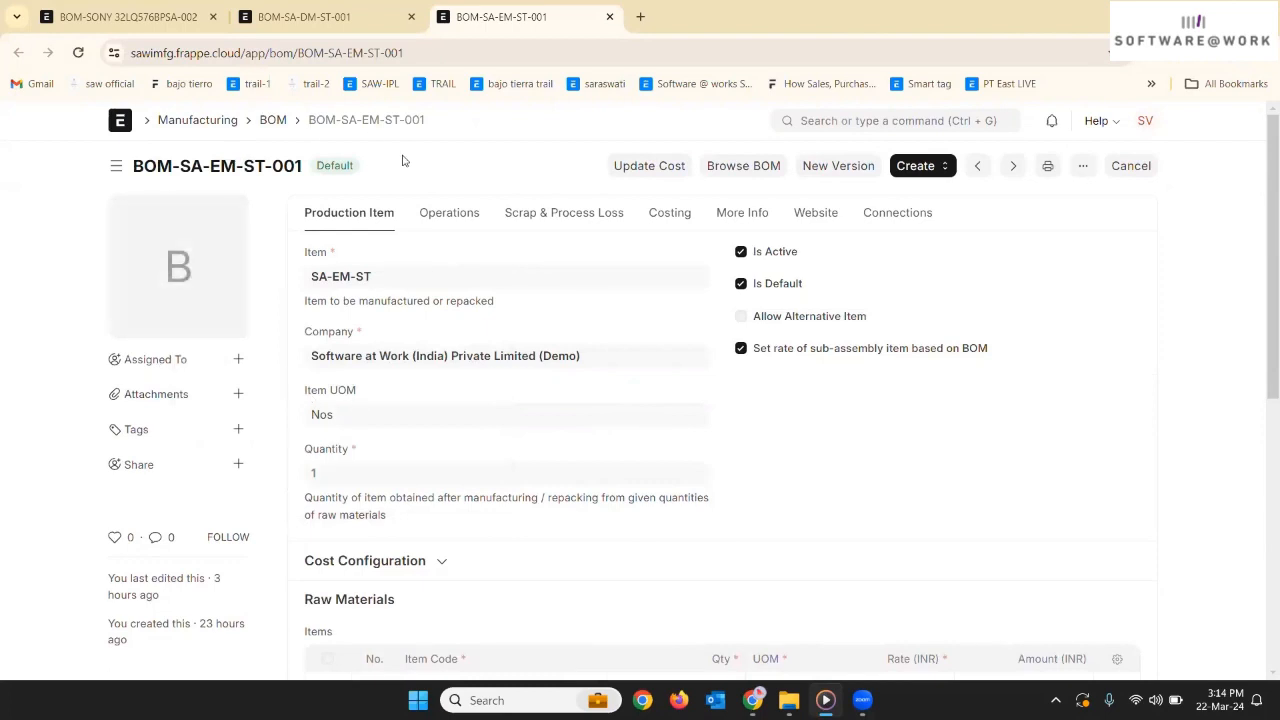
# - Search for "production pl", open the Production Plan list and start a new production plan
pyautogui.click(821, 137)
pyautogui.write('pr')
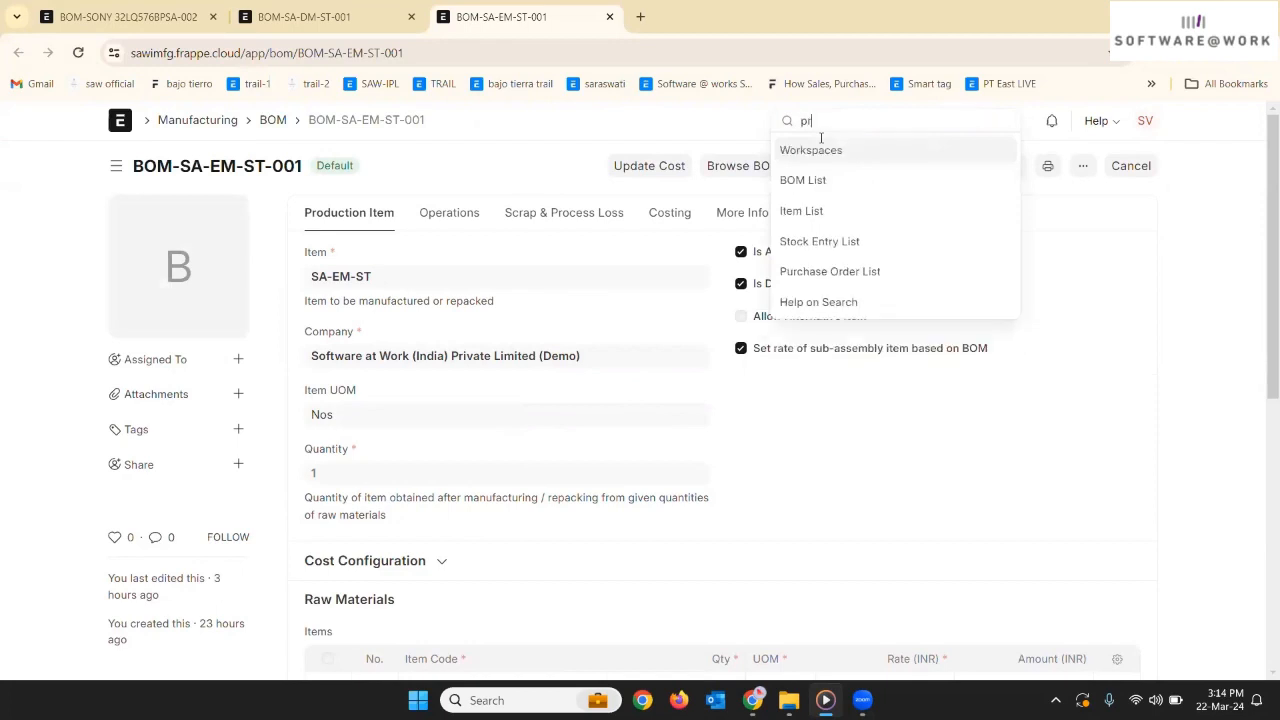
pyautogui.write('oduction pl')
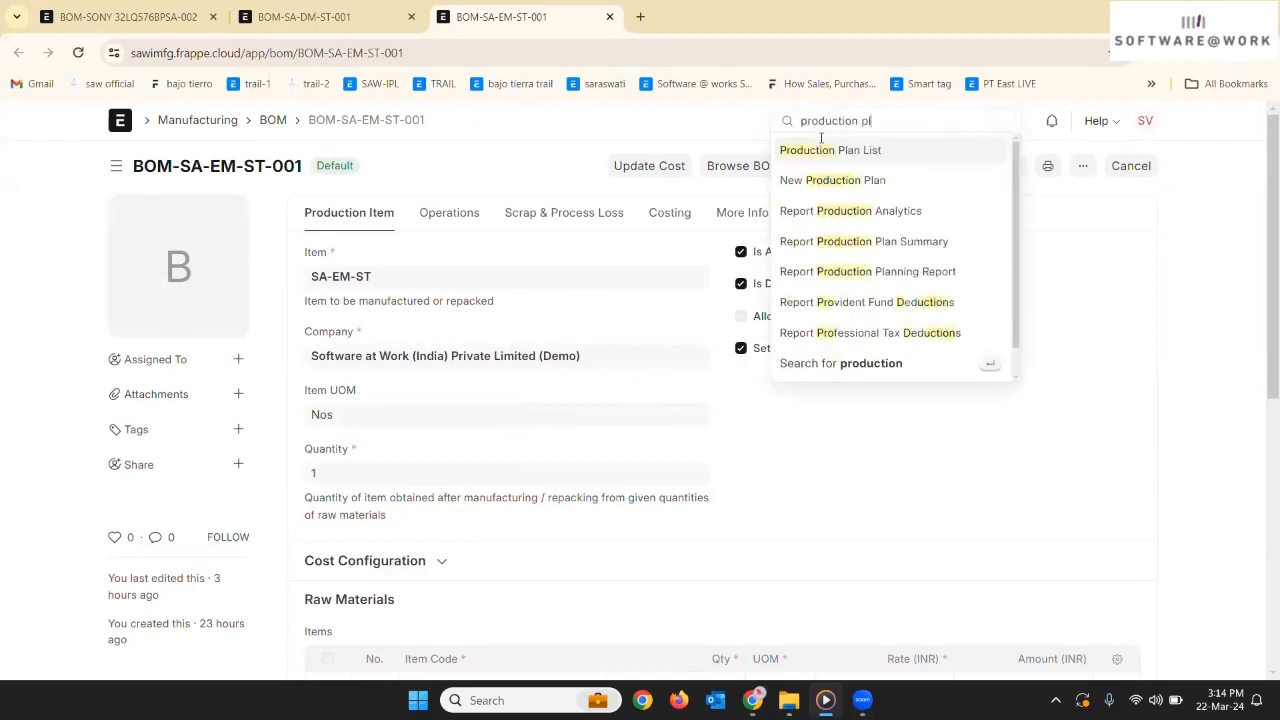
pyautogui.click(836, 152)
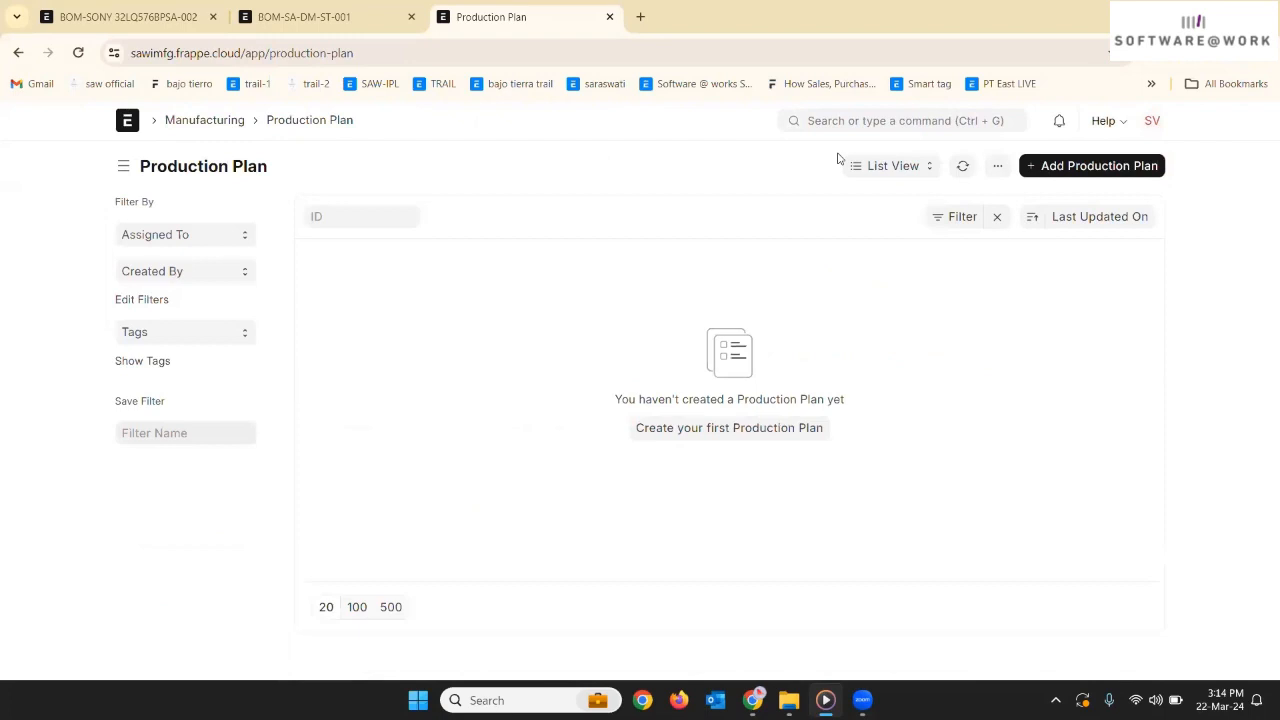
pyautogui.click(1044, 168)
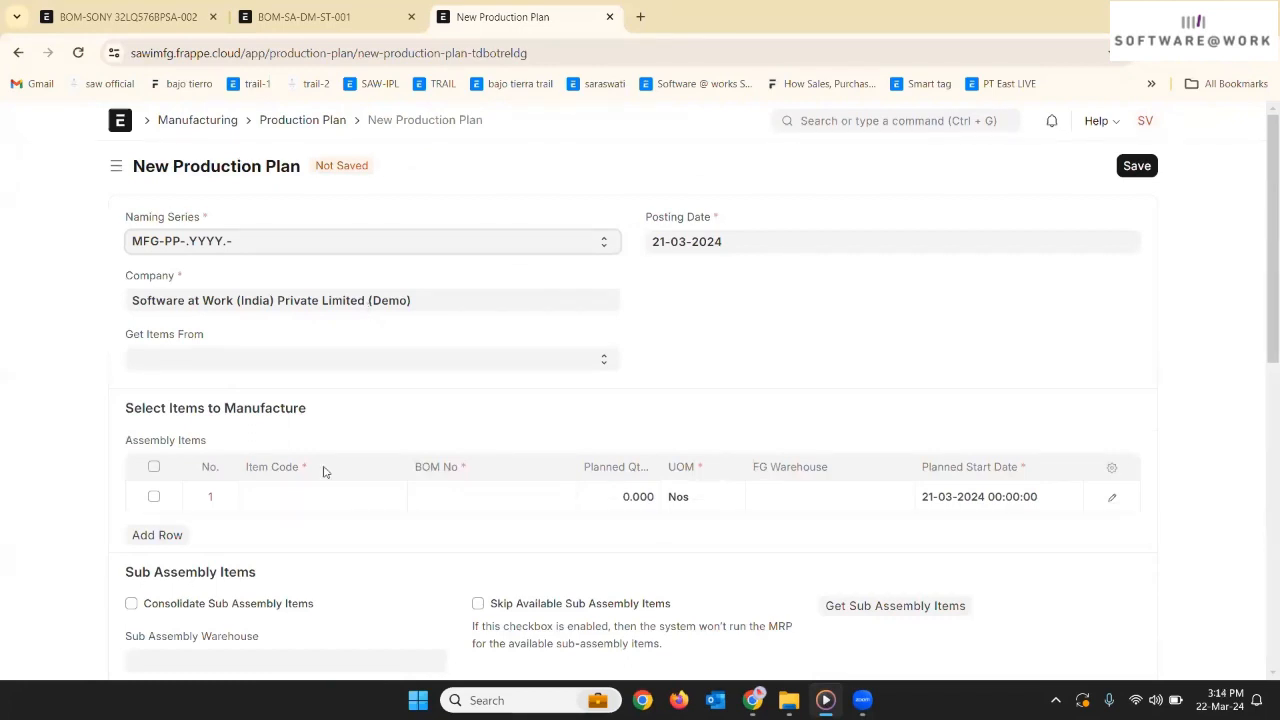
# - Choose SONY 32LQ576BPSA as the item code in the first assembly items row
pyautogui.click(364, 440)
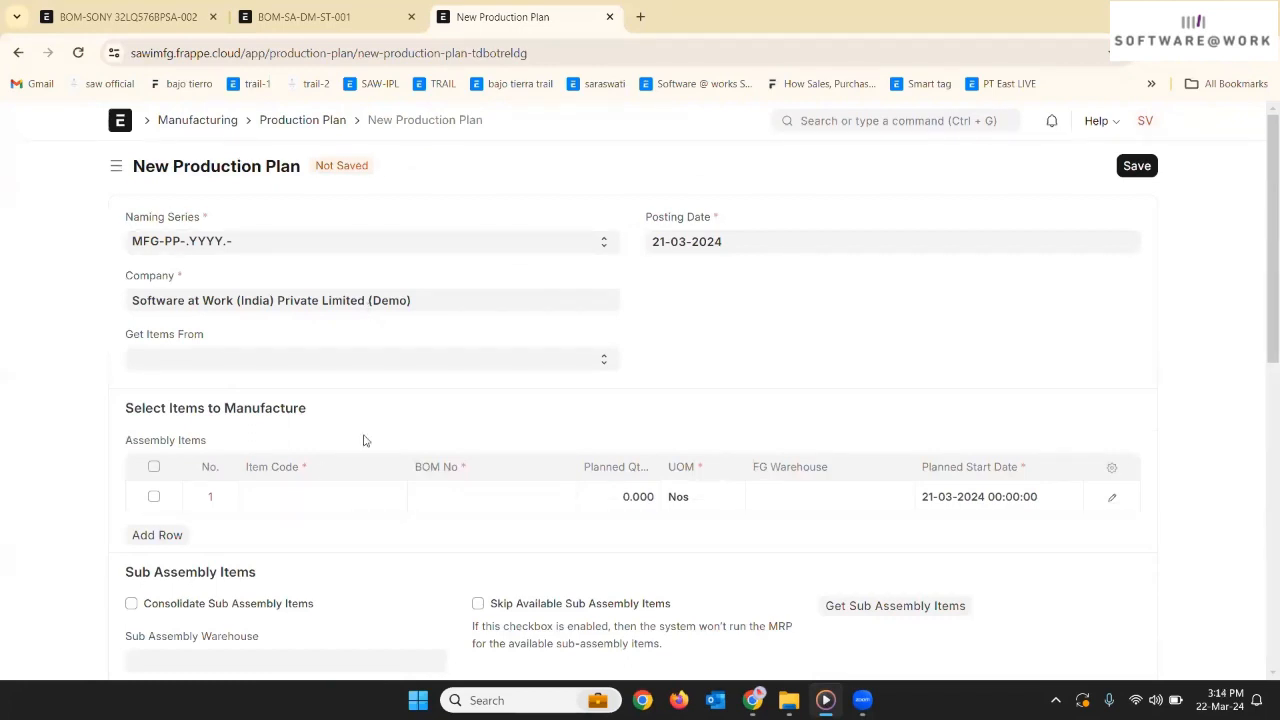
pyautogui.click(329, 509)
pyautogui.write('sony')
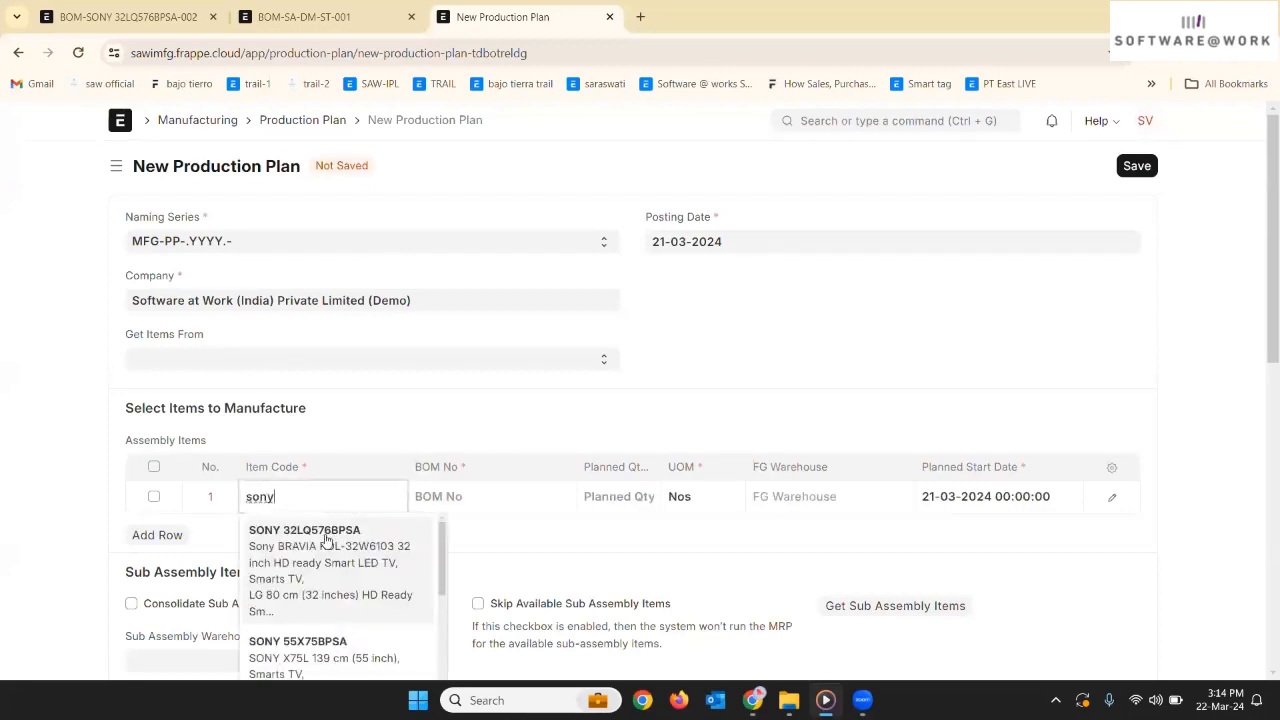
pyautogui.write(' t')
pyautogui.press('BackSpace')
pyautogui.click(324, 537)
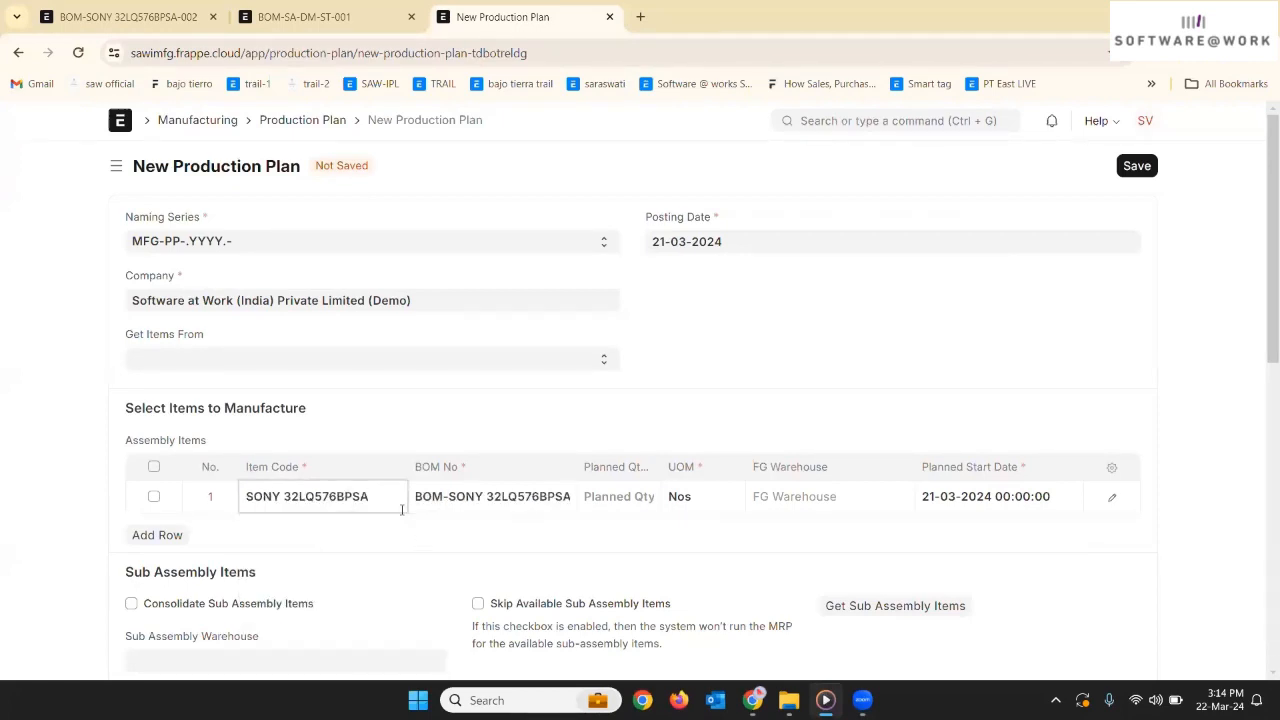
pyautogui.click(417, 540)
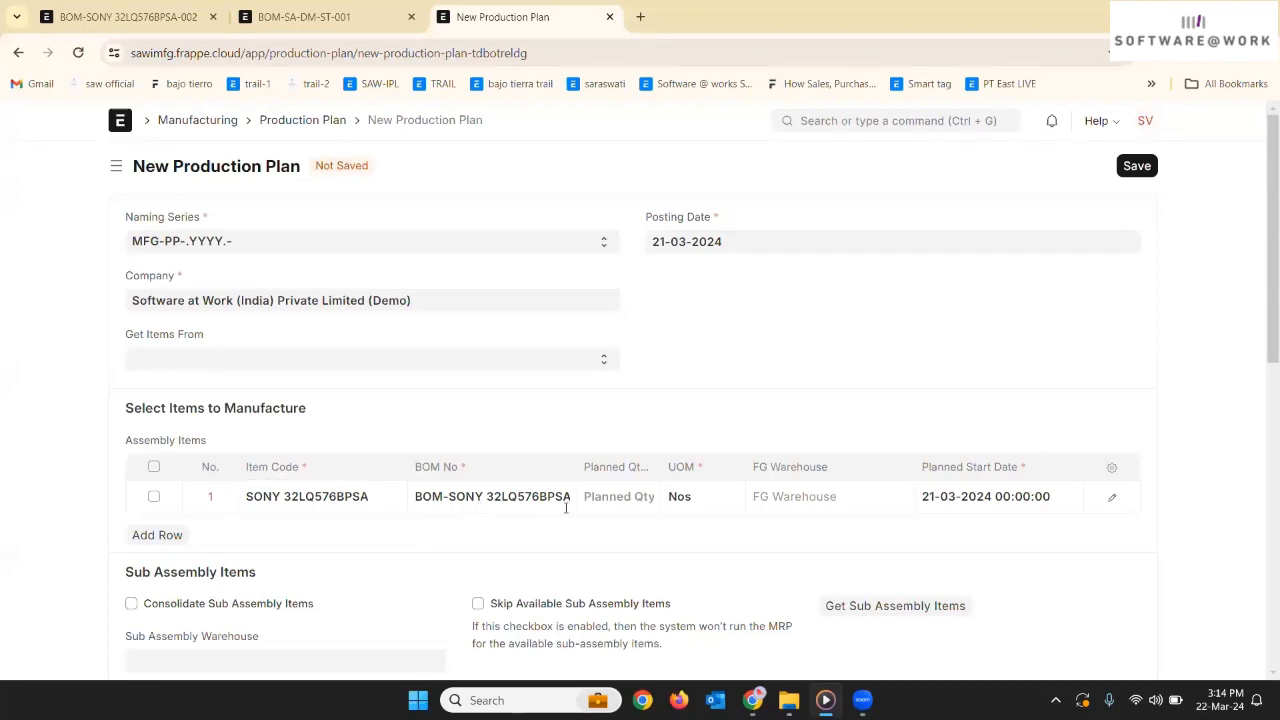
# - Set the Sony row's planned quantity to 5 and its FG warehouse to Finished Goods - SAD
pyautogui.click(600, 508)
pyautogui.write('5')
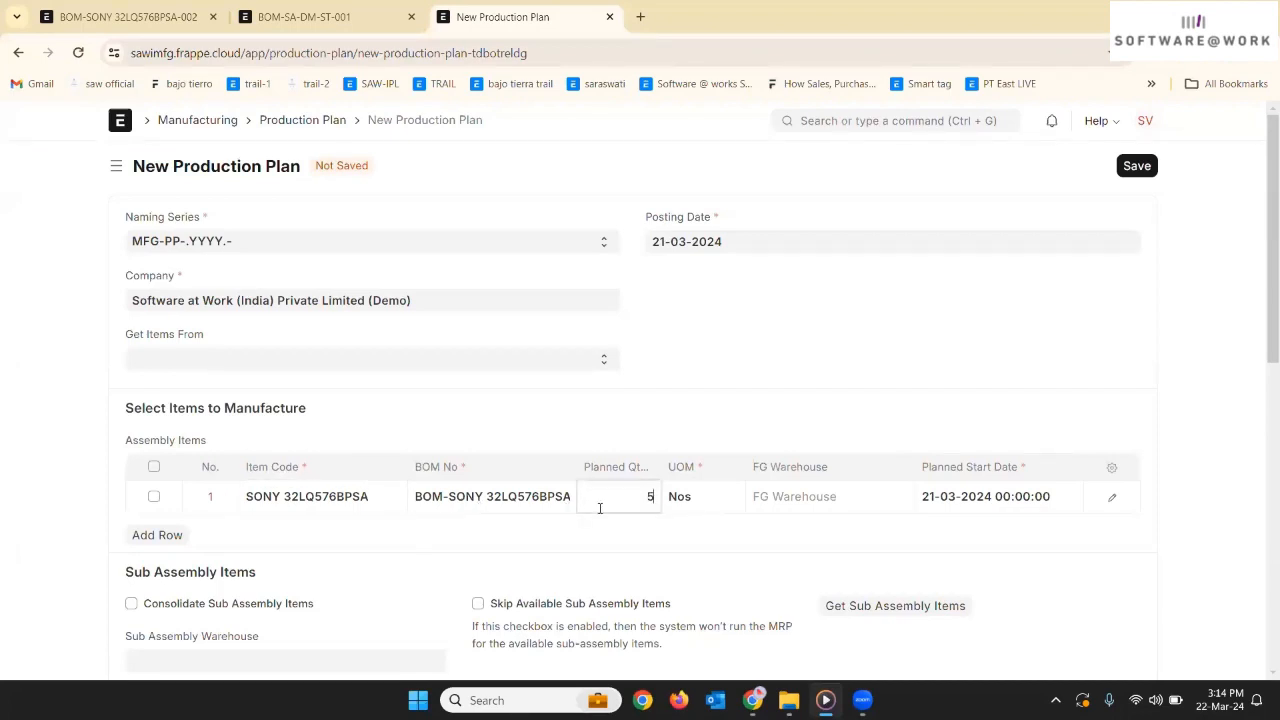
pyautogui.click(770, 508)
pyautogui.write('fin')
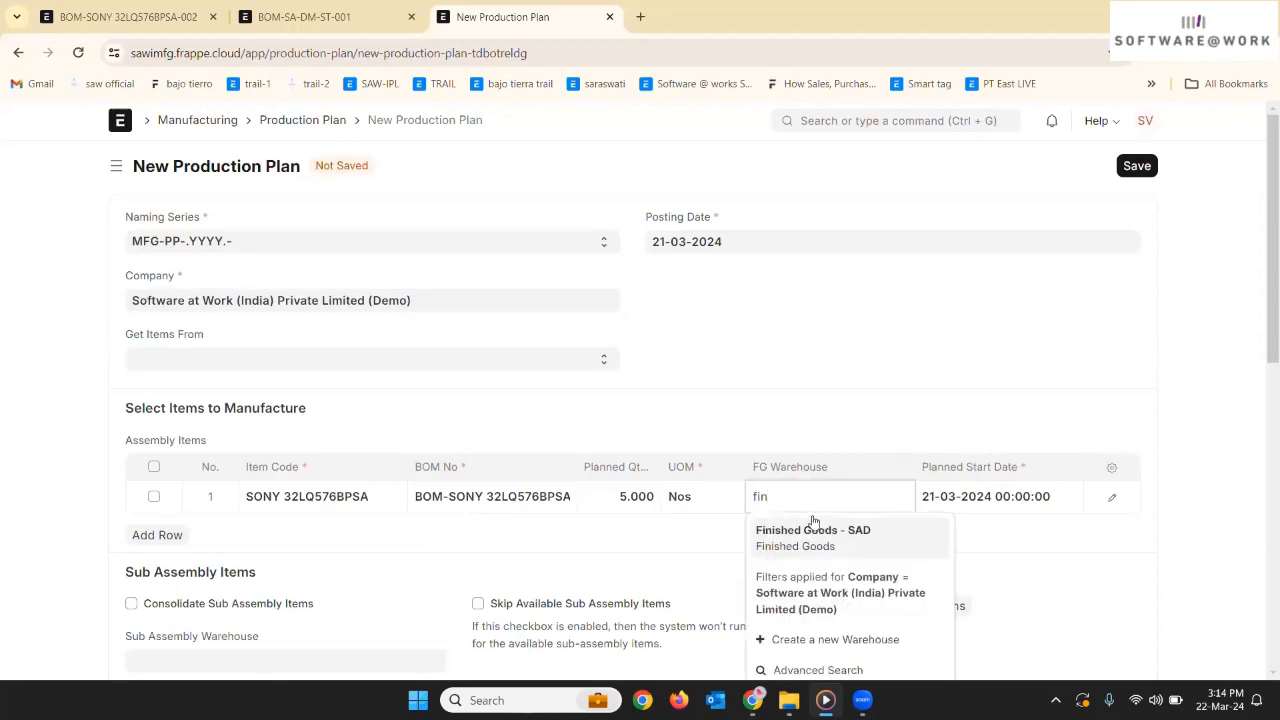
pyautogui.click(811, 534)
# - Fetch the sub-assembly items for the Sony TV and review the rows of the sub-assembly table
pyautogui.scroll(-1, 811, 538)
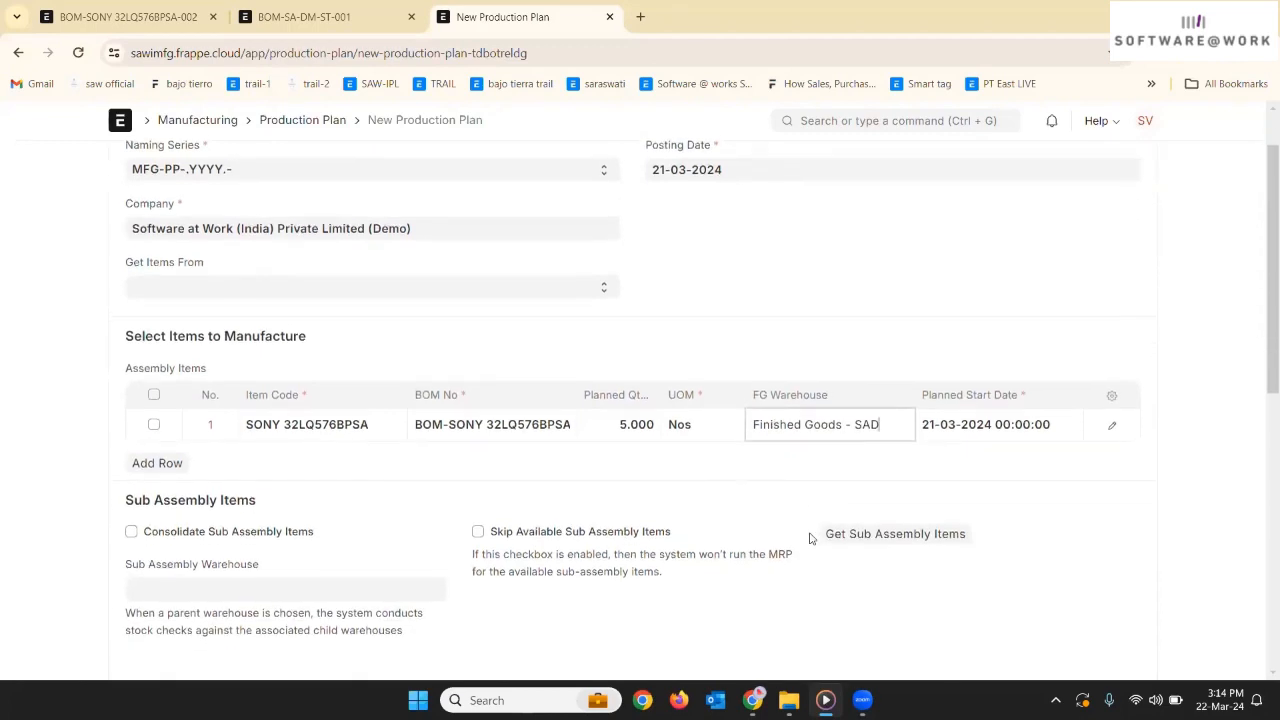
pyautogui.click(841, 529)
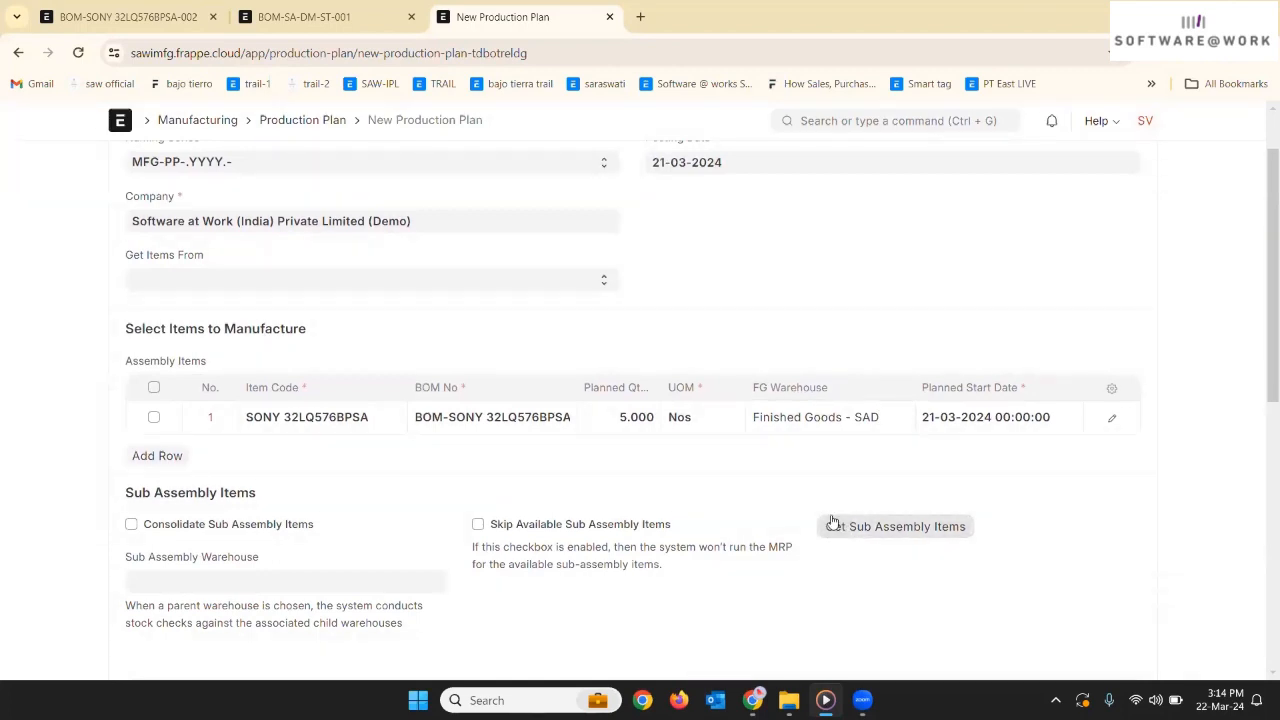
pyautogui.scroll(-2, 790, 500)
pyautogui.scroll(-1, 783, 492)
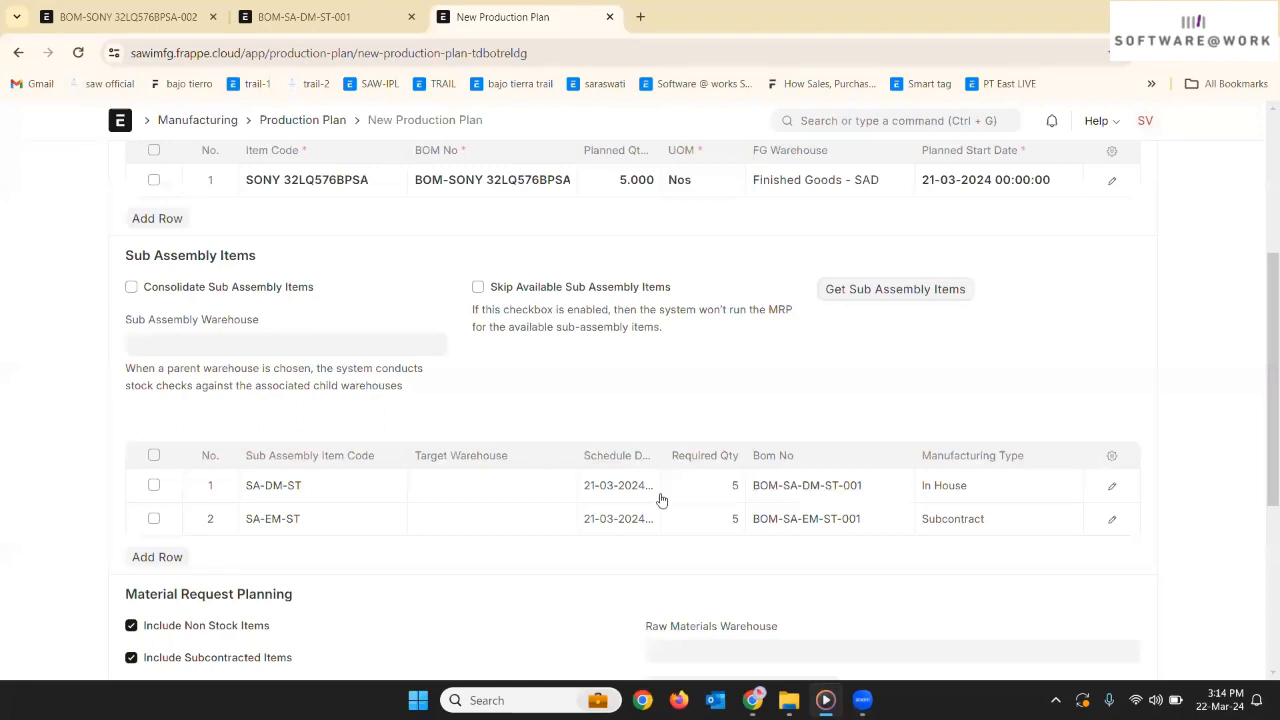
# - Set the raw materials warehouse to Raw Material- Godown - SAD, get the raw materials for purchase and dismiss the note
pyautogui.scroll(-2, 748, 497)
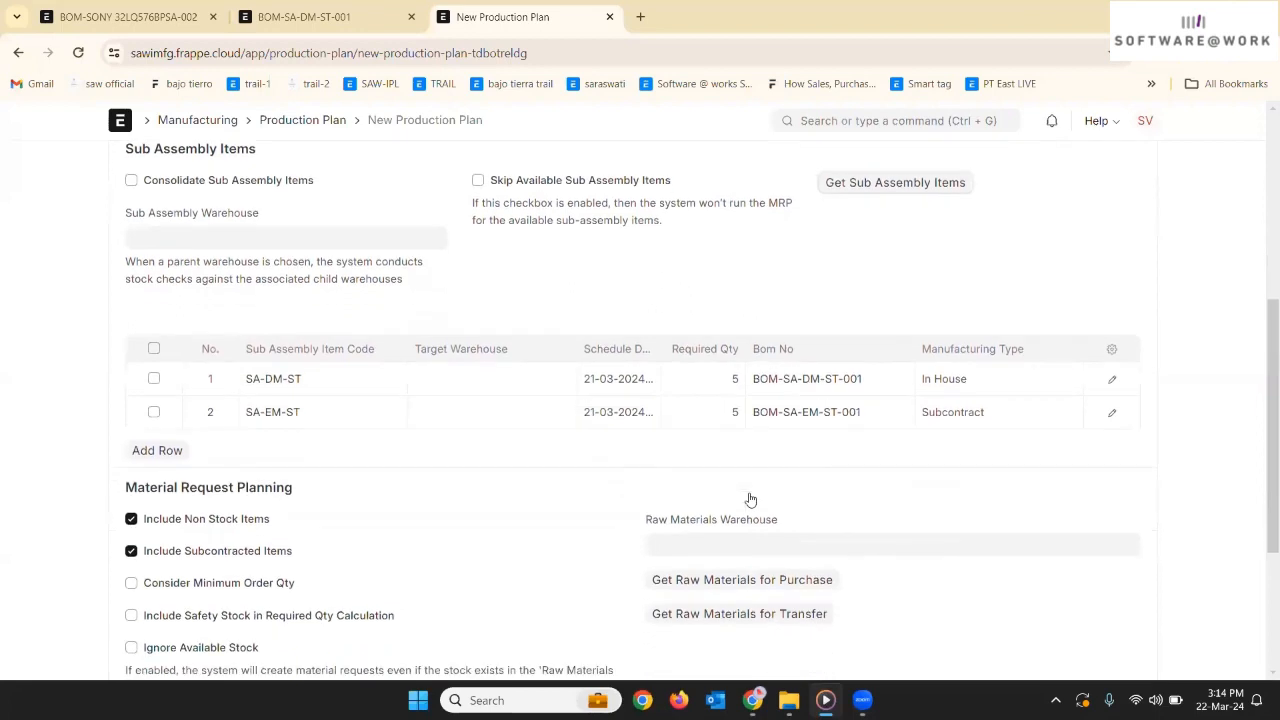
pyautogui.click(728, 515)
pyautogui.write('raw')
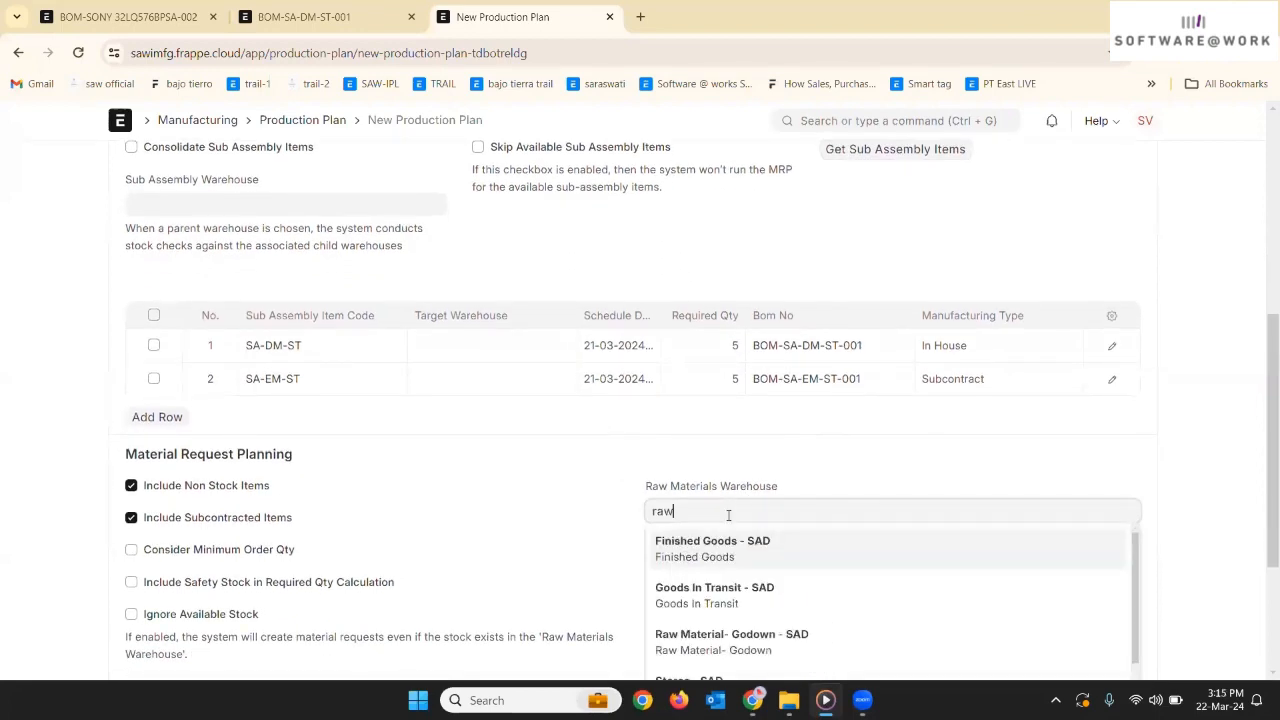
pyautogui.click(731, 545)
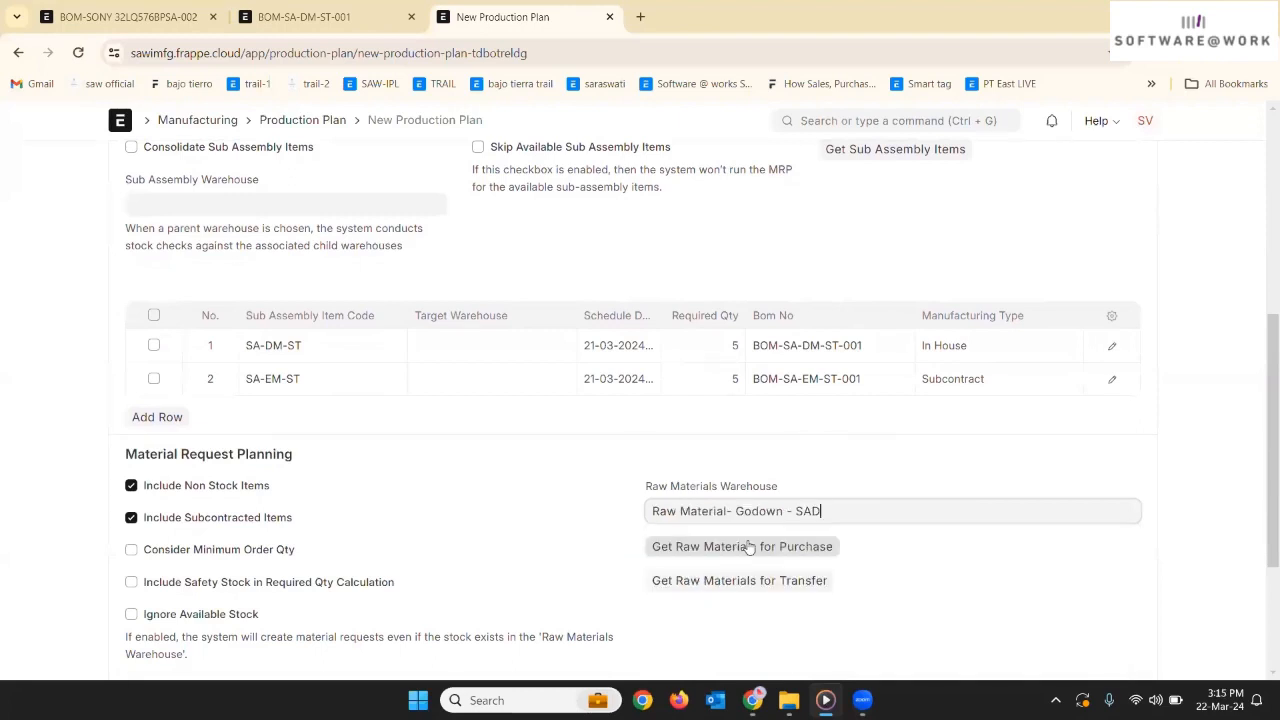
pyautogui.click(762, 556)
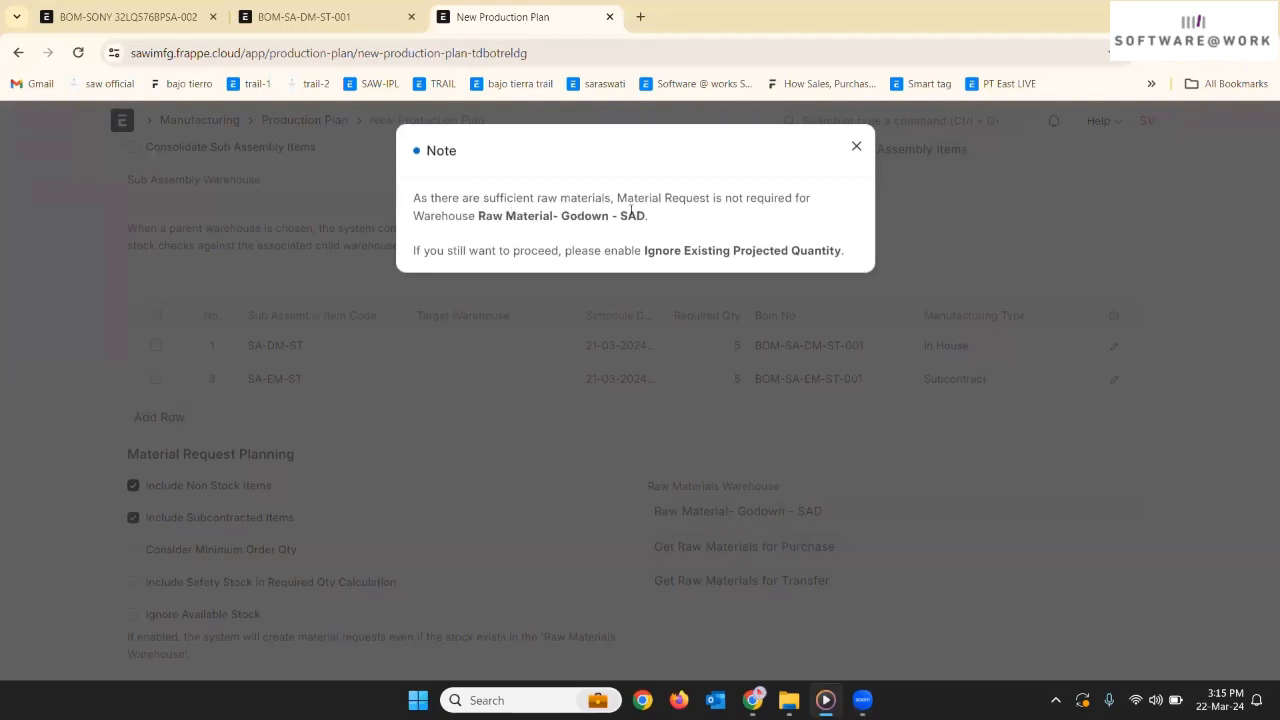
pyautogui.click(529, 469)
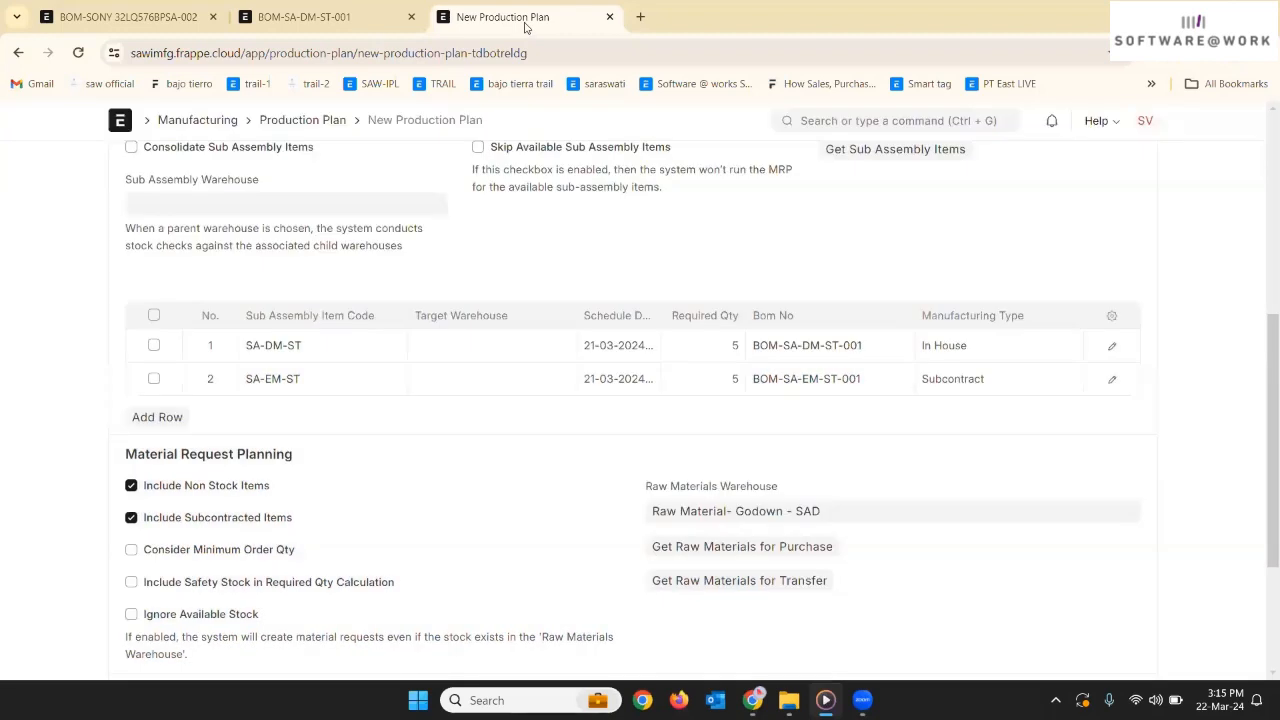
# - In a duplicate browser tab, search for "stock bala" and open the Stock Balance report
pyautogui.click(575, 176)
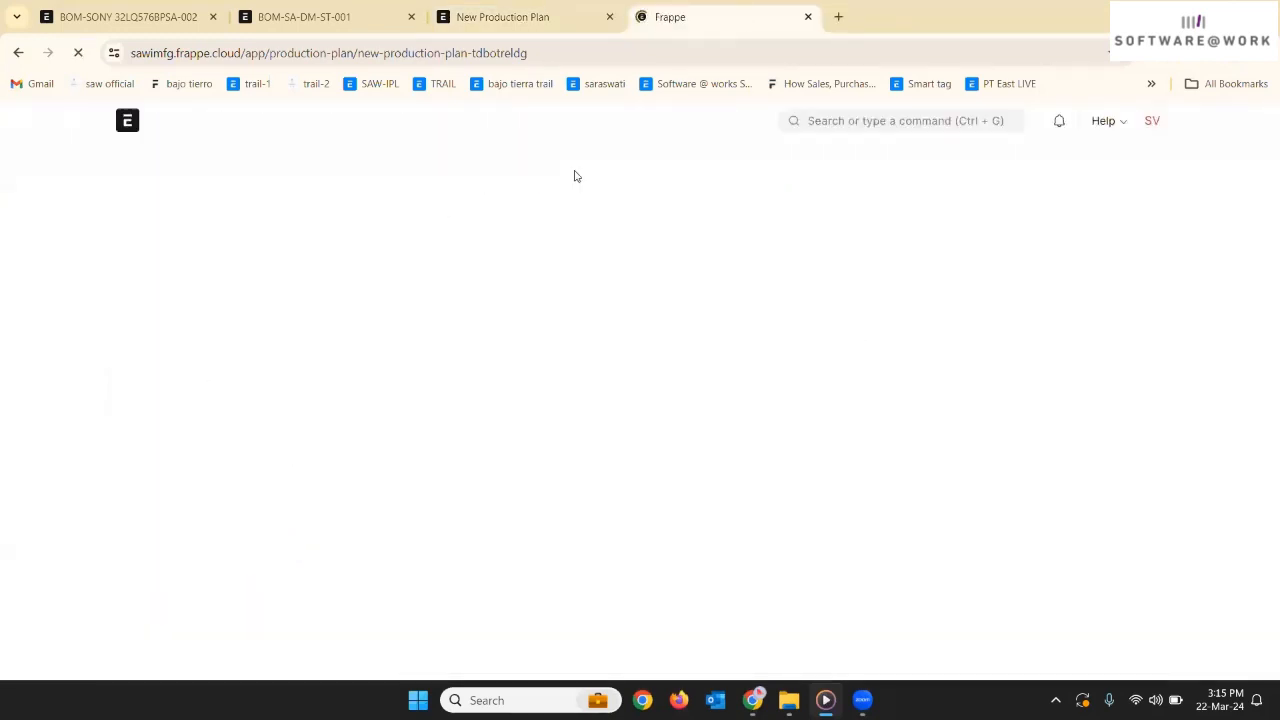
pyautogui.scroll(-3, 575, 176)
pyautogui.click(838, 121)
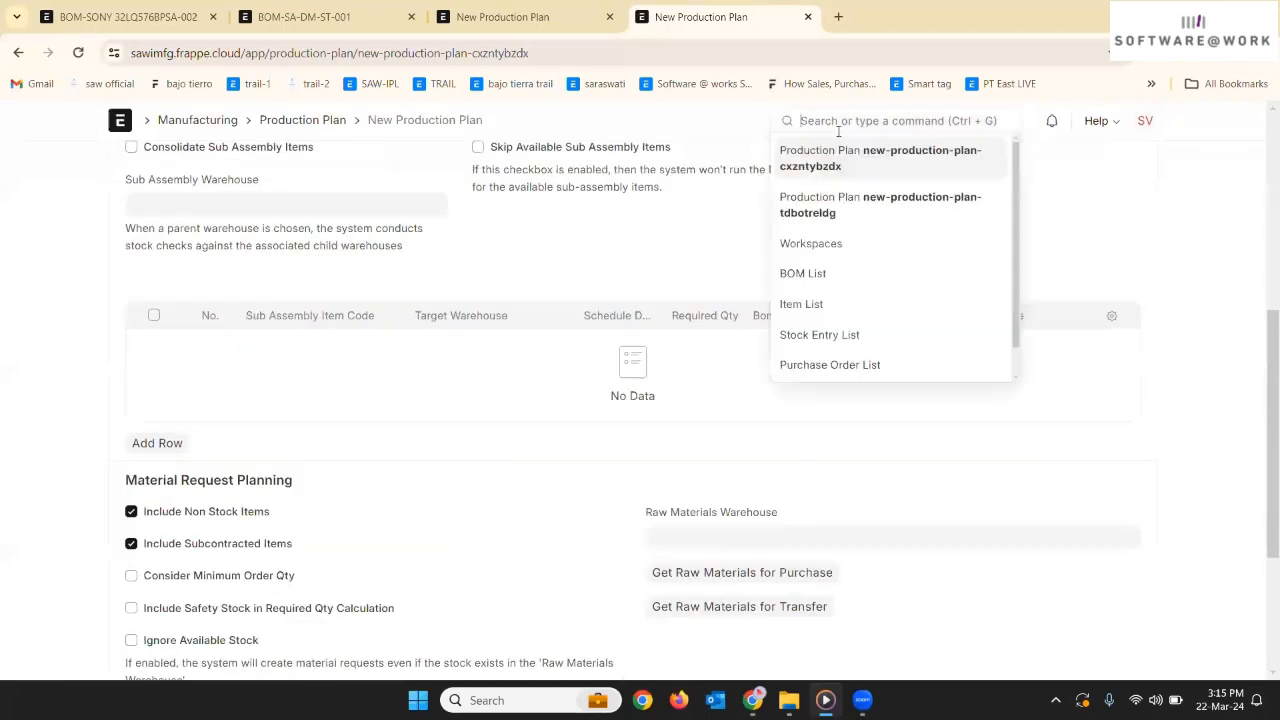
pyautogui.write('stock bala')
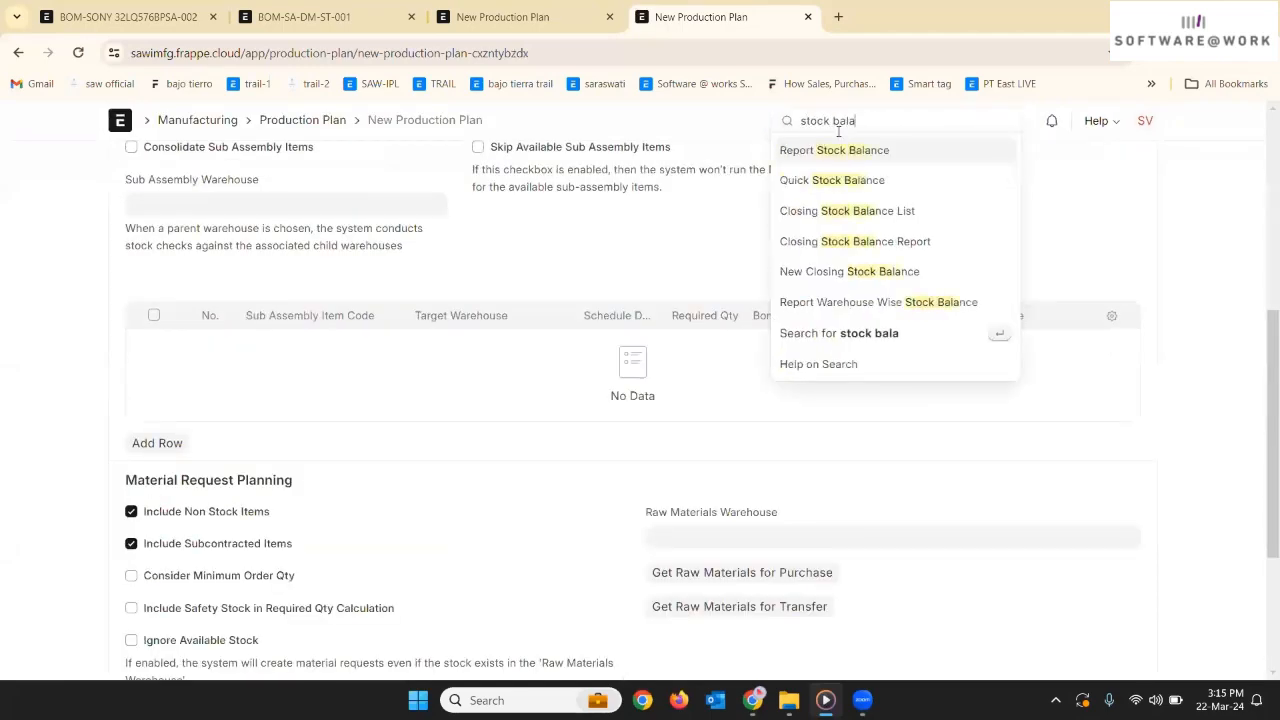
pyautogui.click(836, 151)
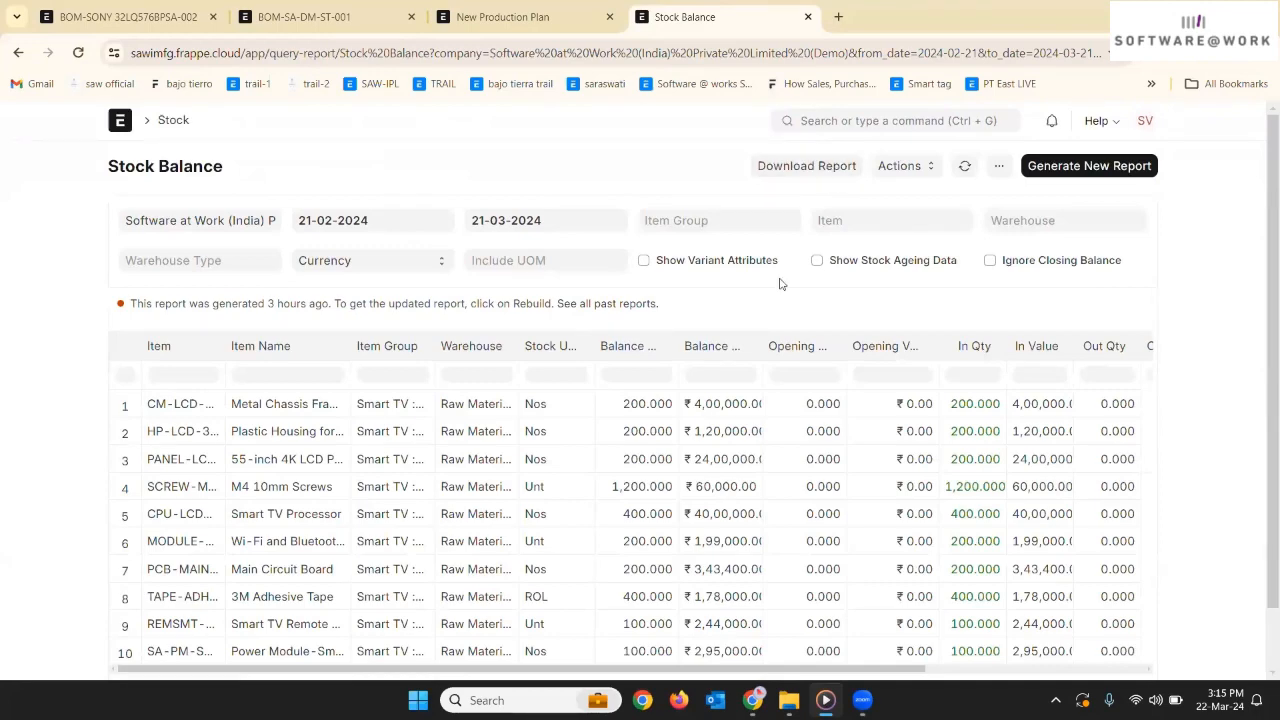
# - Review the Stock Balance report and view its Excel export options, closing them without downloading
pyautogui.scroll(-1, 728, 322)
pyautogui.scroll(1, 728, 322)
pyautogui.click(1001, 170)
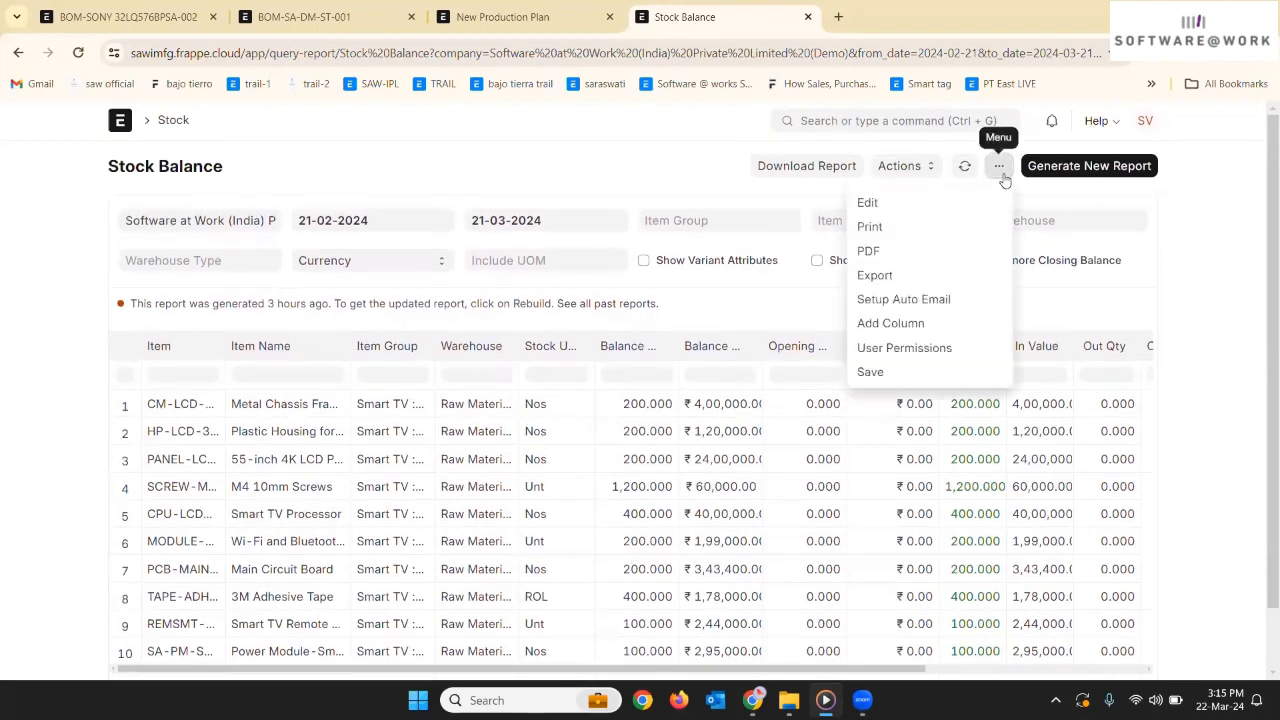
pyautogui.click(879, 276)
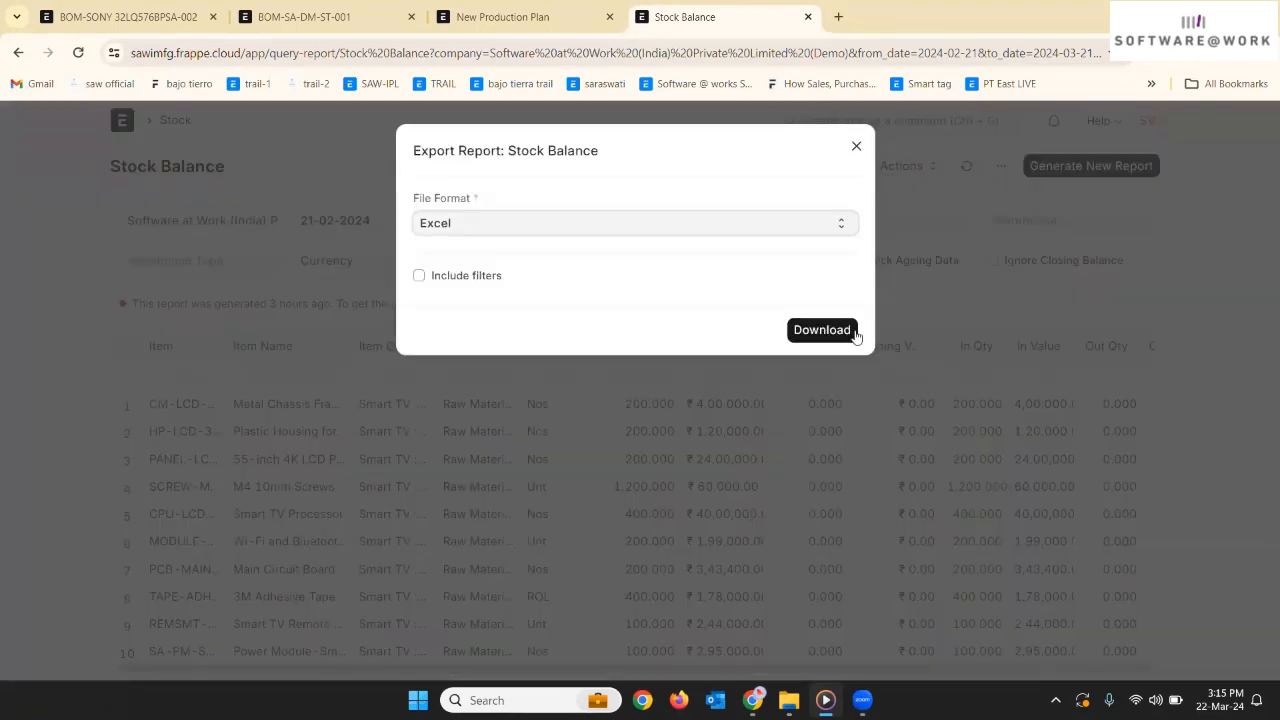
pyautogui.click(940, 320)
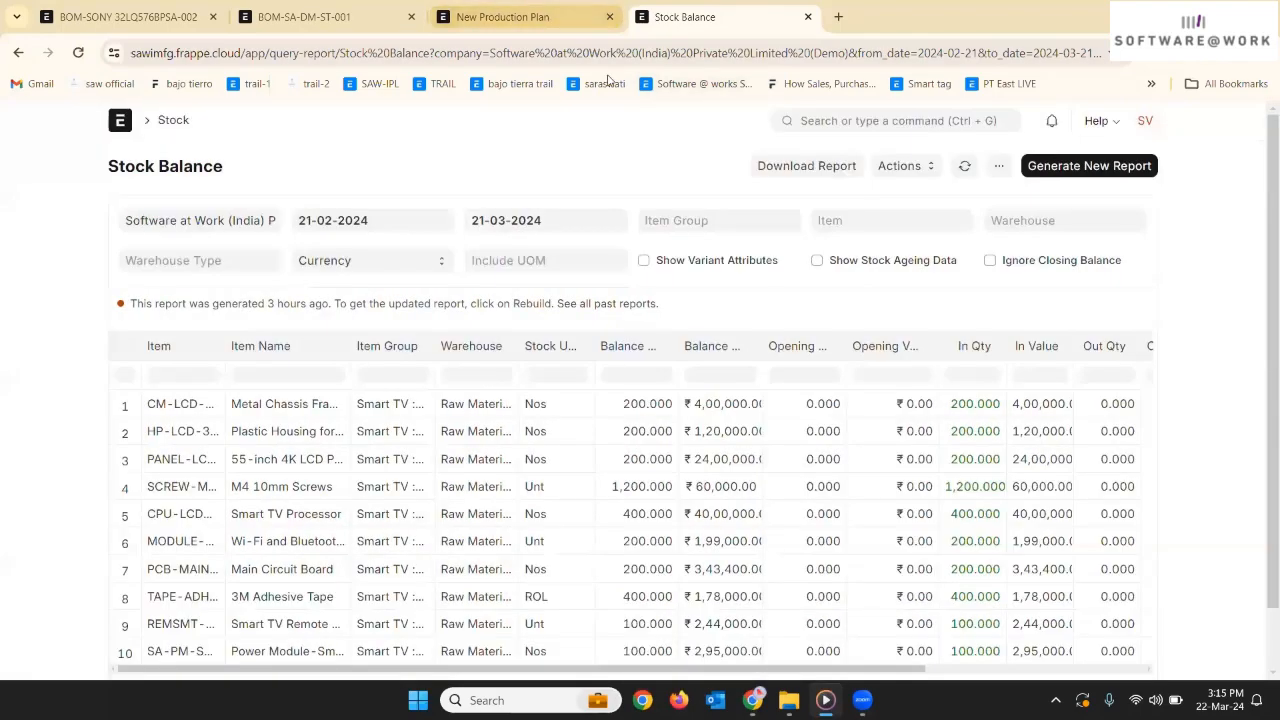
# - Return to the new production plan, try to save it and dismiss the message
pyautogui.click(578, 20)
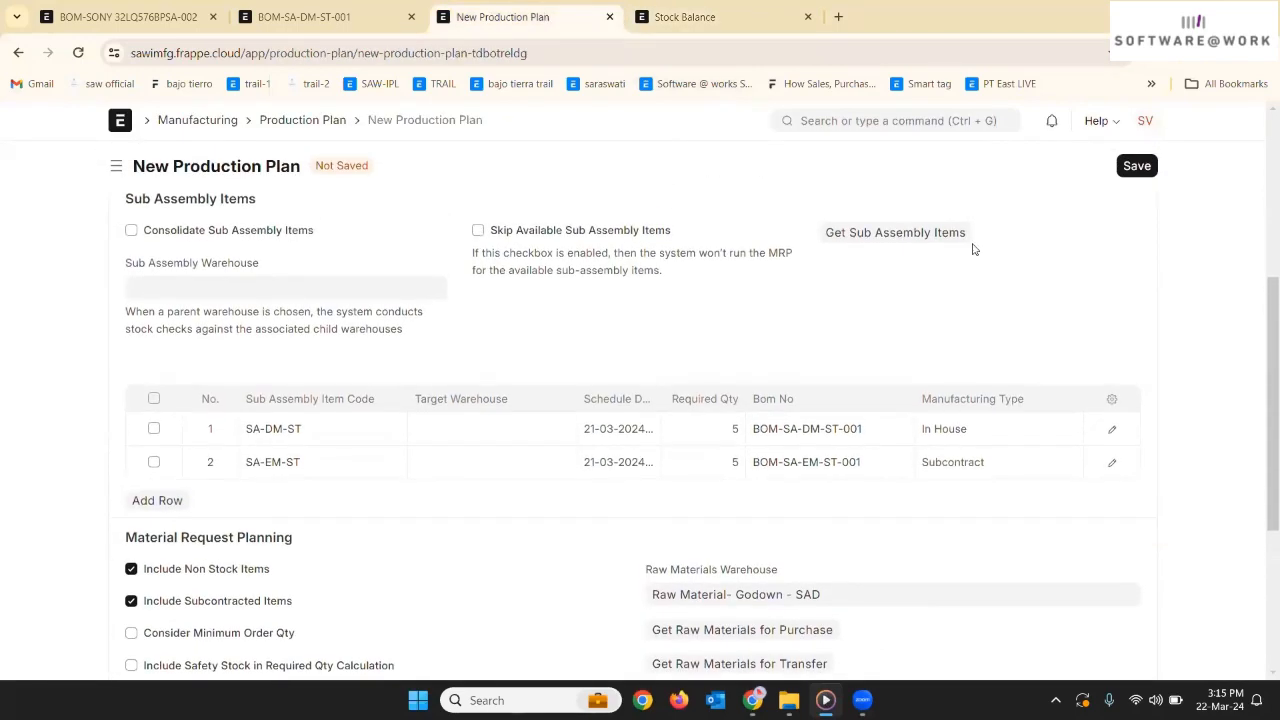
pyautogui.click(1130, 166)
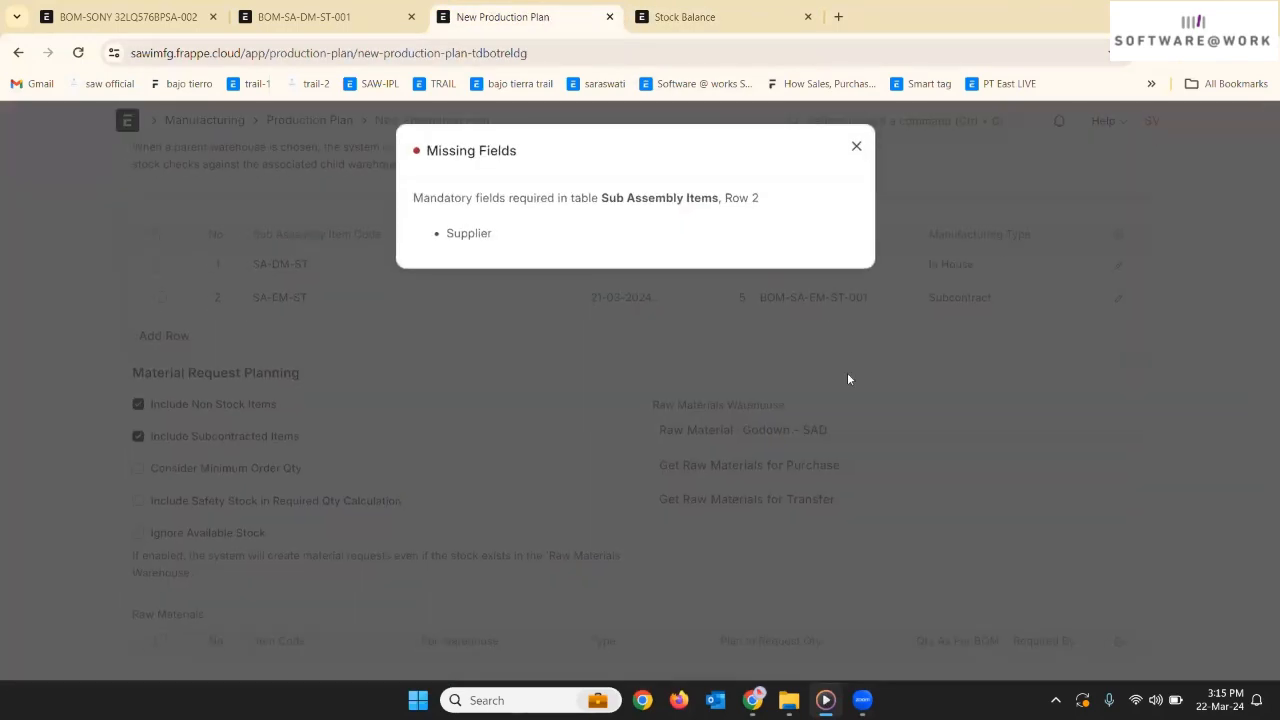
pyautogui.click(942, 370)
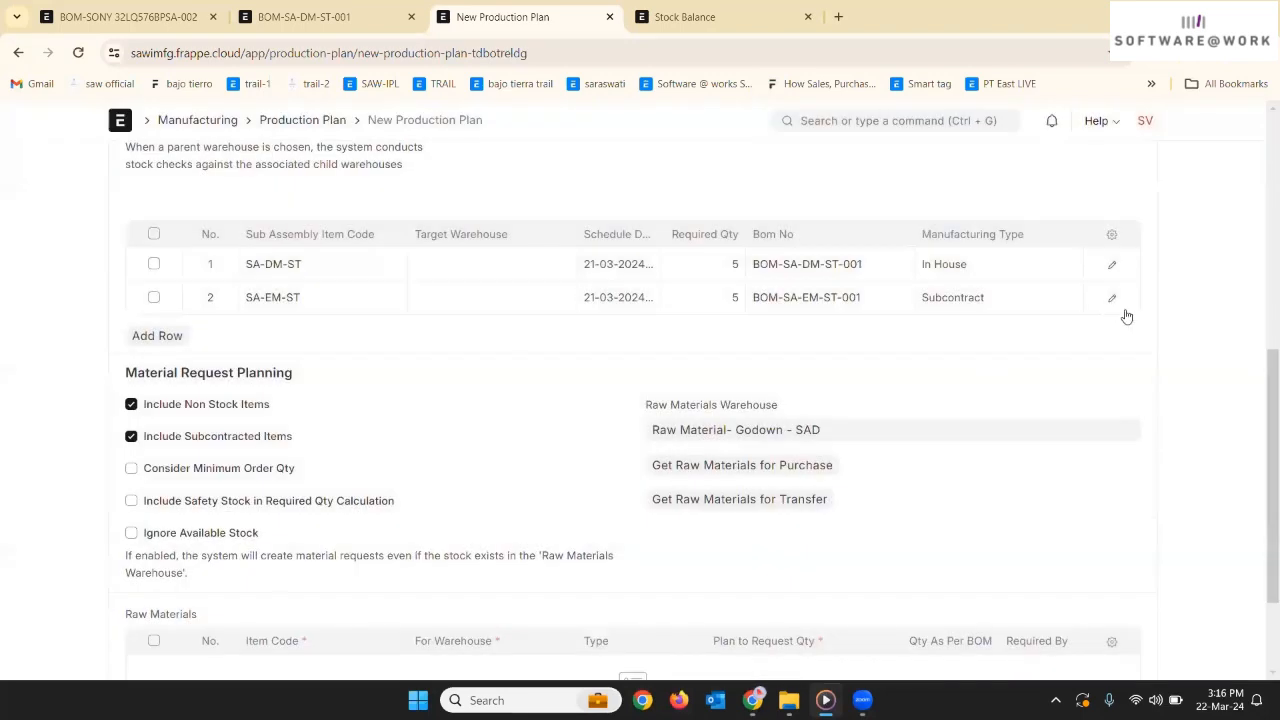
# - Set the supplier of the subcontracted SA-EM-ST sub-assembly row to Summit Traders Ltd. and close the row editor
pyautogui.click(1120, 310)
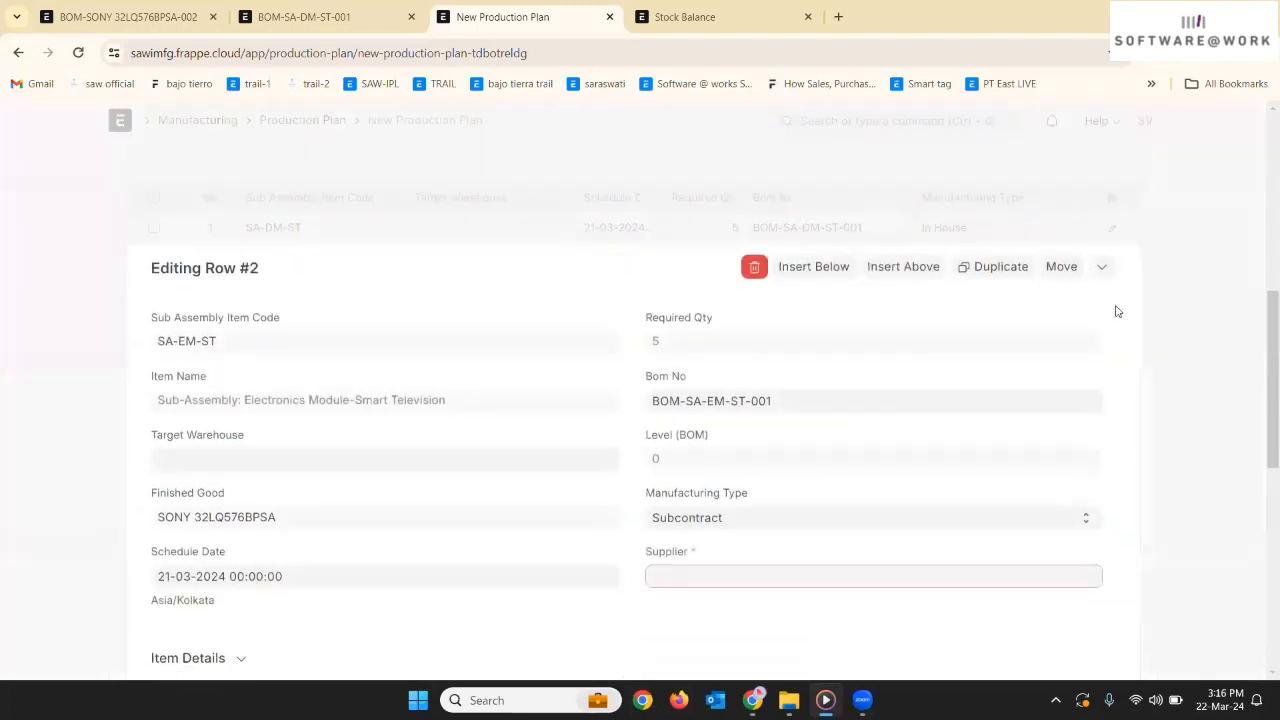
pyautogui.click(791, 506)
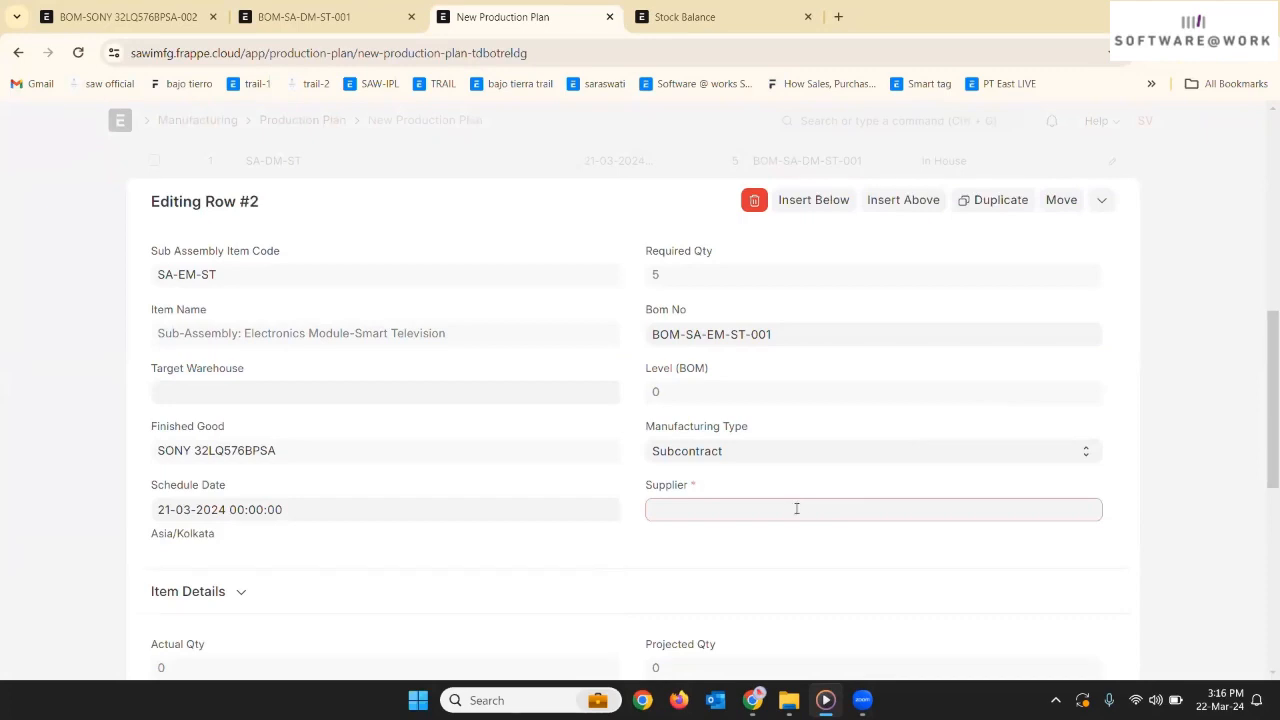
pyautogui.scroll(1, 730, 426)
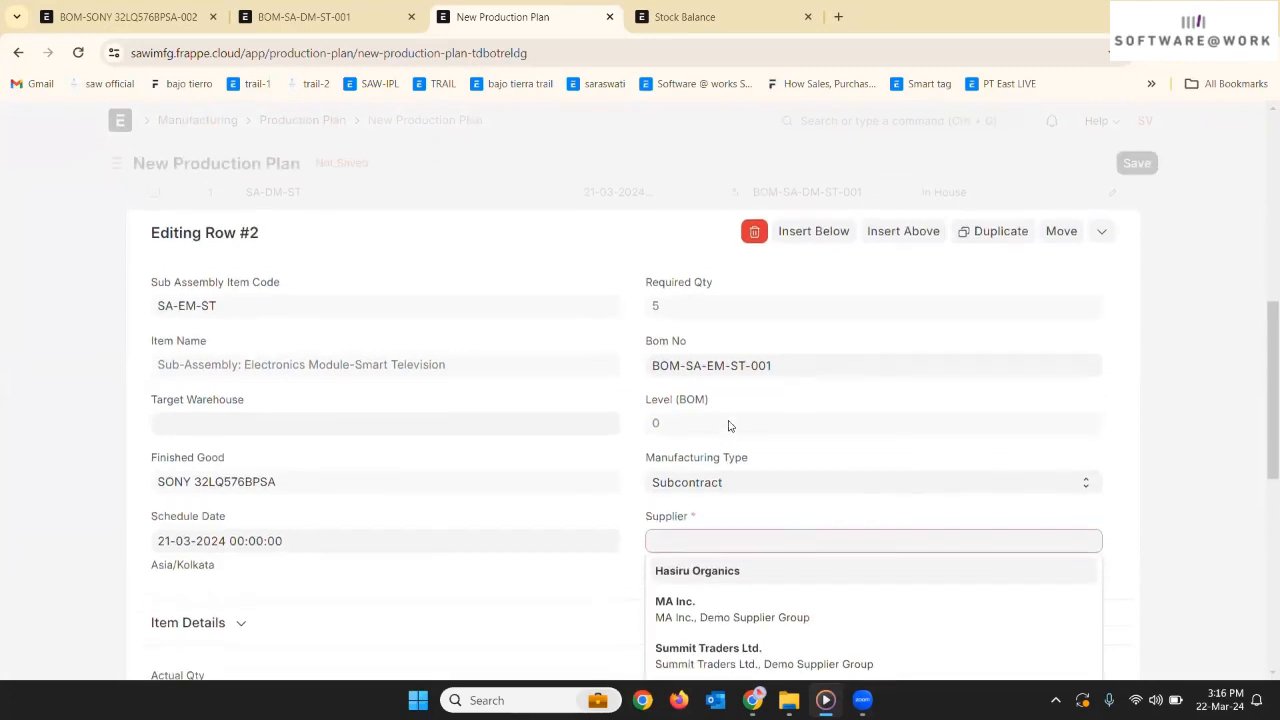
pyautogui.scroll(-2, 733, 426)
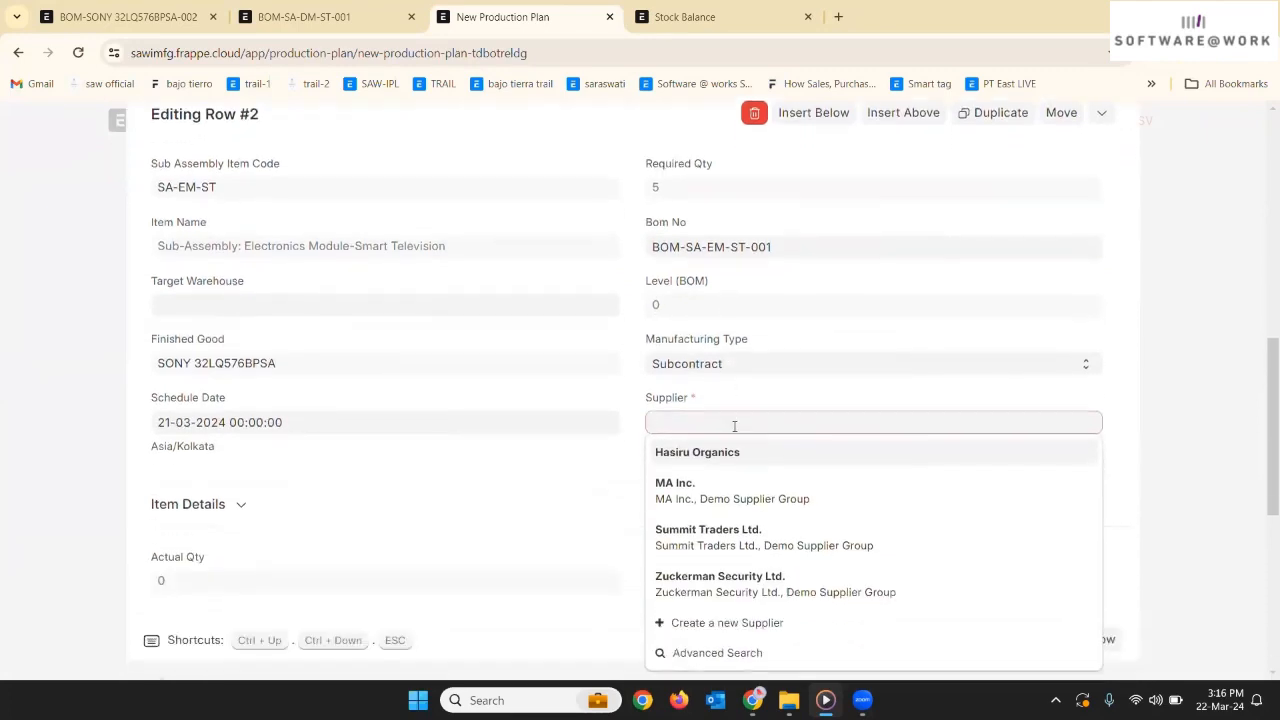
pyautogui.click(720, 536)
pyautogui.click(1190, 434)
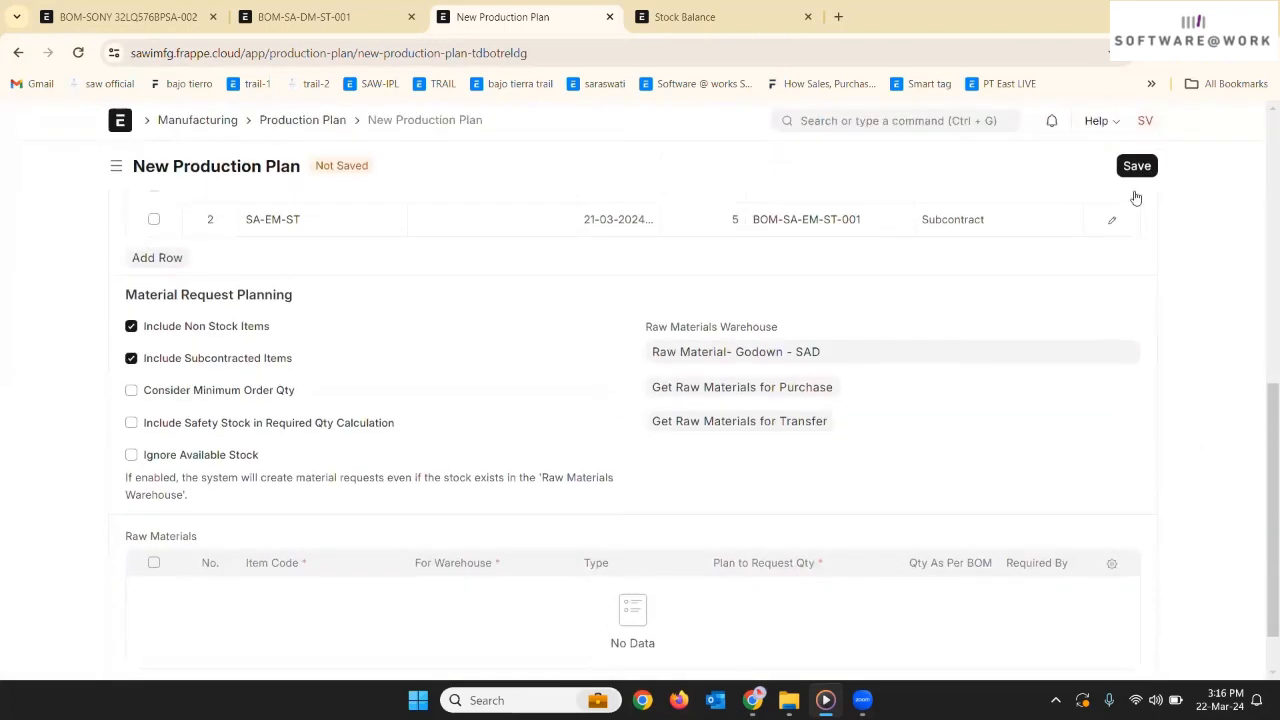
# - Save the production plan and submit it permanently
pyautogui.click(1137, 167)
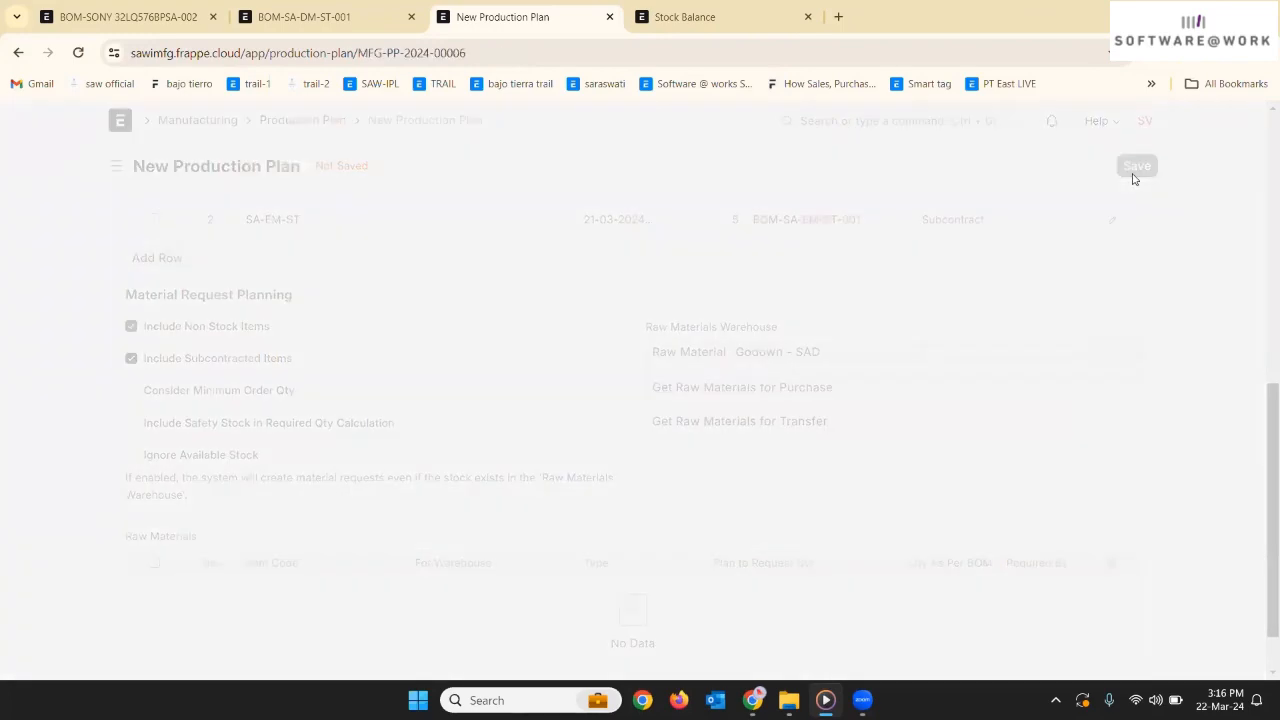
pyautogui.scroll(-8, 945, 374)
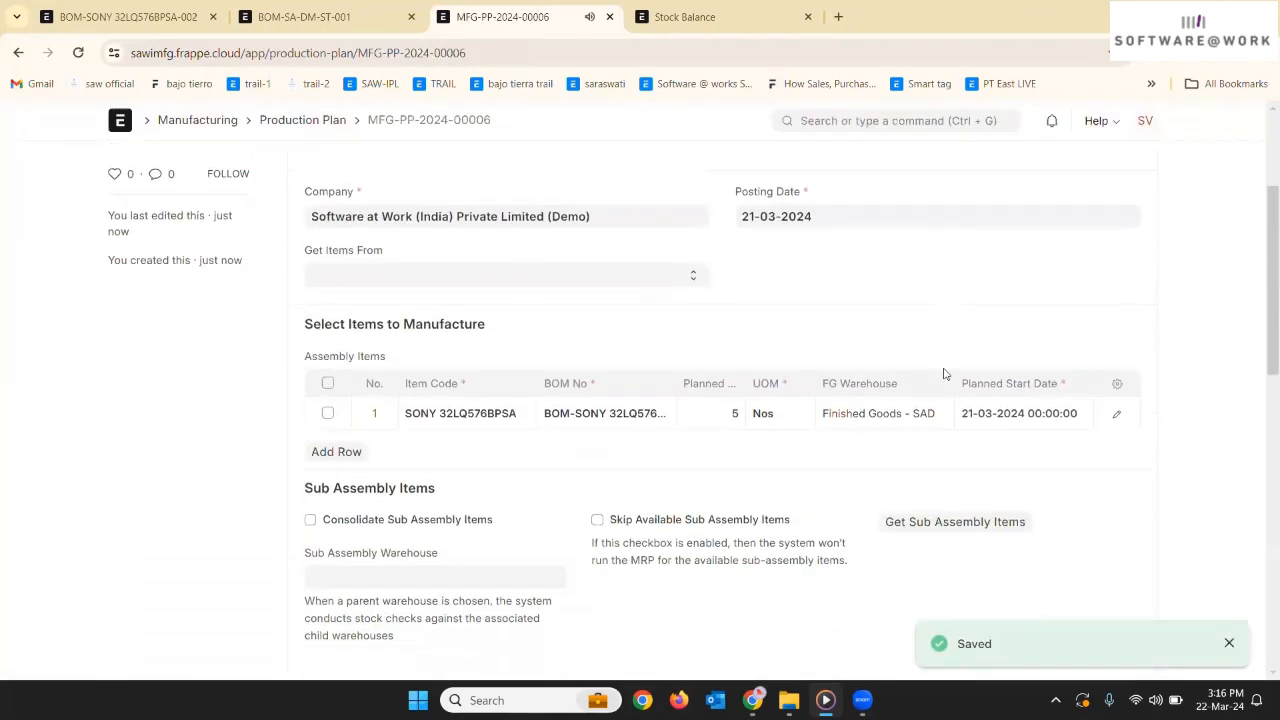
pyautogui.scroll(-3, 945, 374)
pyautogui.scroll(10, 945, 374)
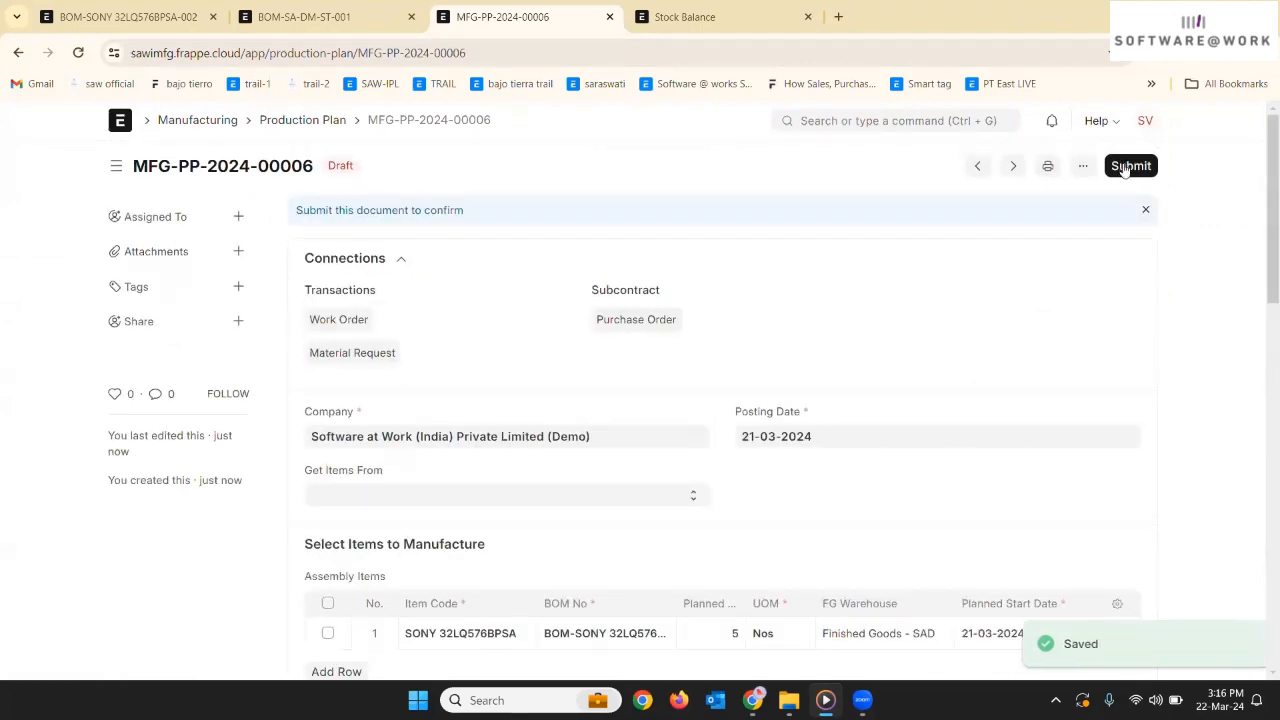
pyautogui.click(1120, 168)
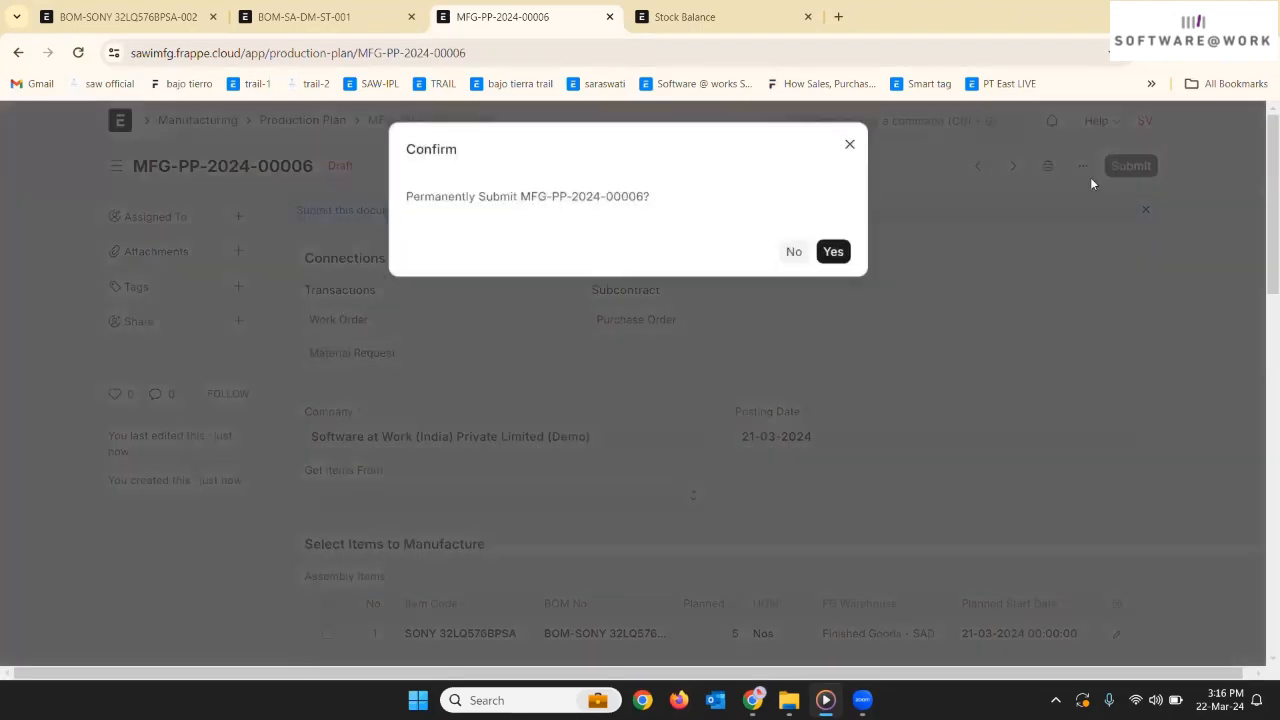
pyautogui.click(842, 251)
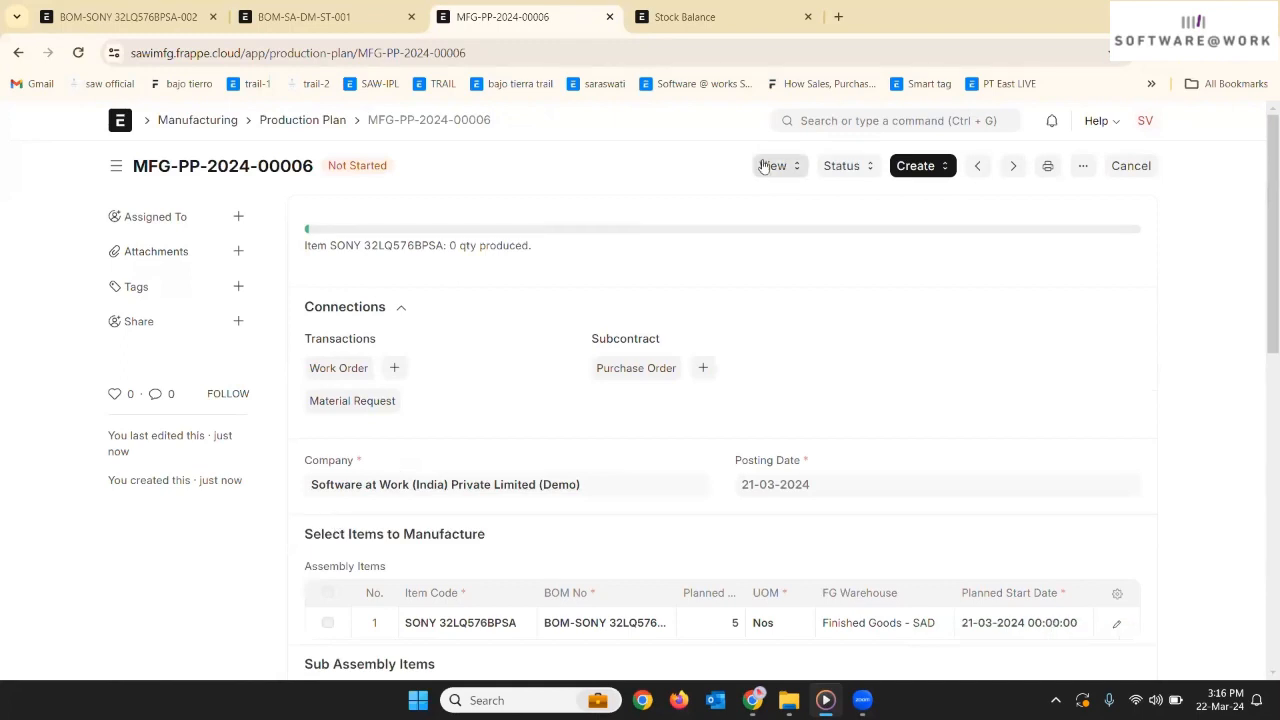
# - Search for "bom stock" and open the BOM Stock Calculated report
pyautogui.click(814, 121)
pyautogui.write('bo')
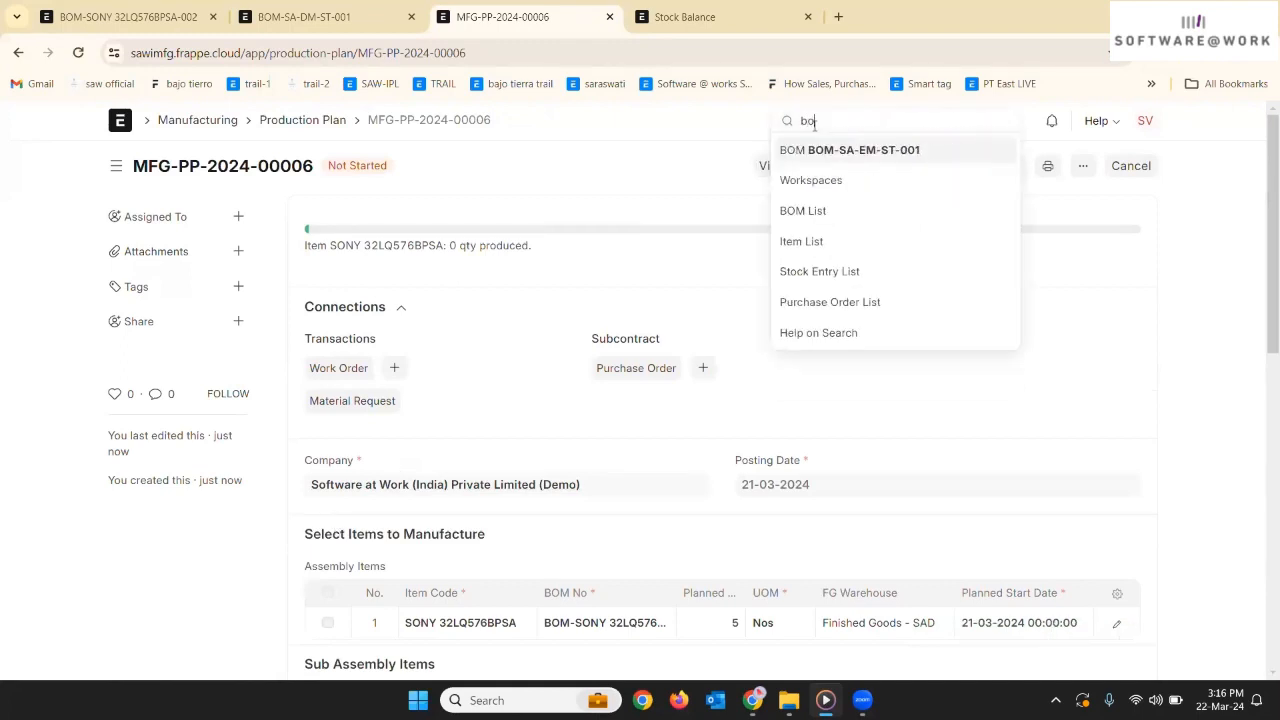
pyautogui.write('m stock')
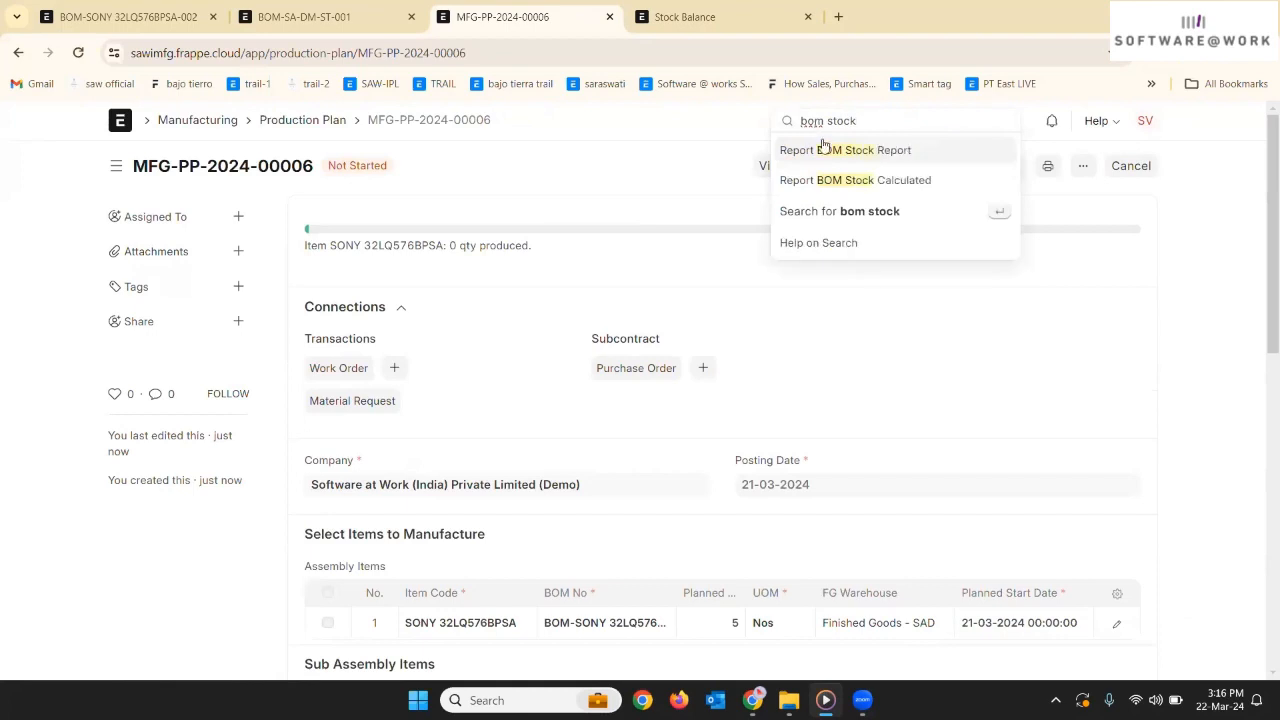
pyautogui.click(886, 190)
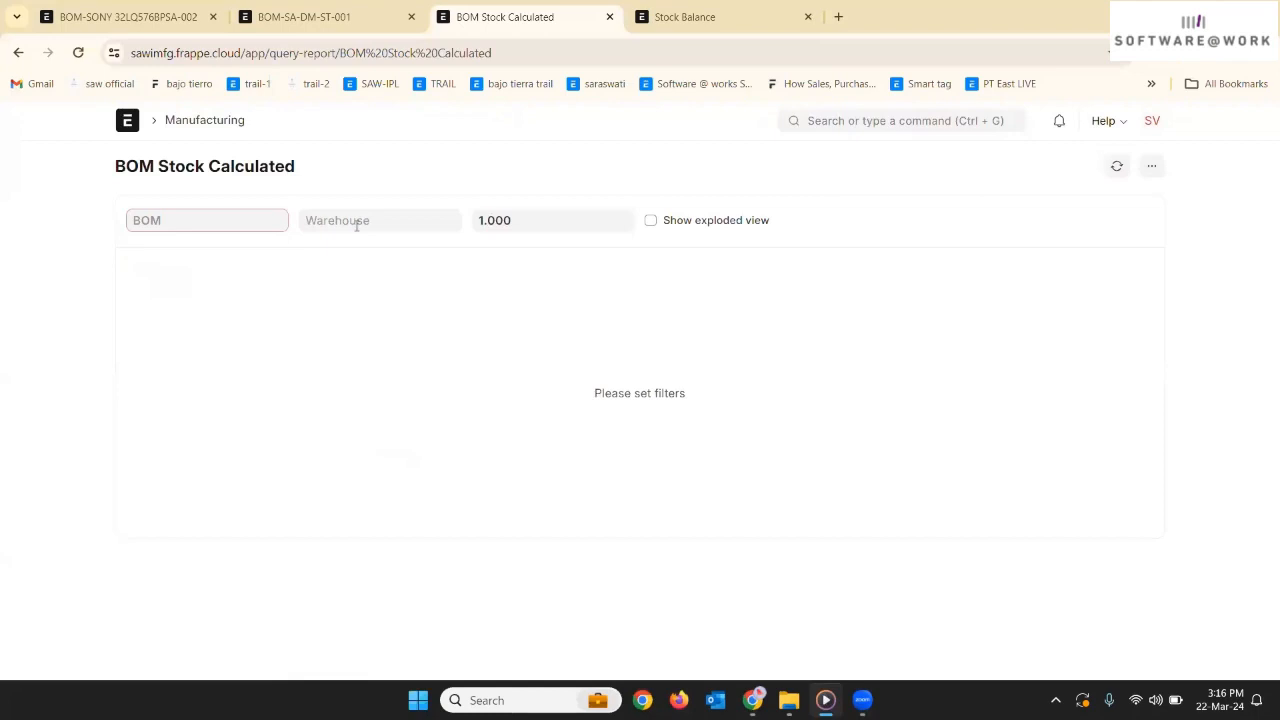
# - Run the BOM Stock Calculated report for BOM-SA-EM-ST-001 with a quantity to make of 100
pyautogui.click(203, 222)
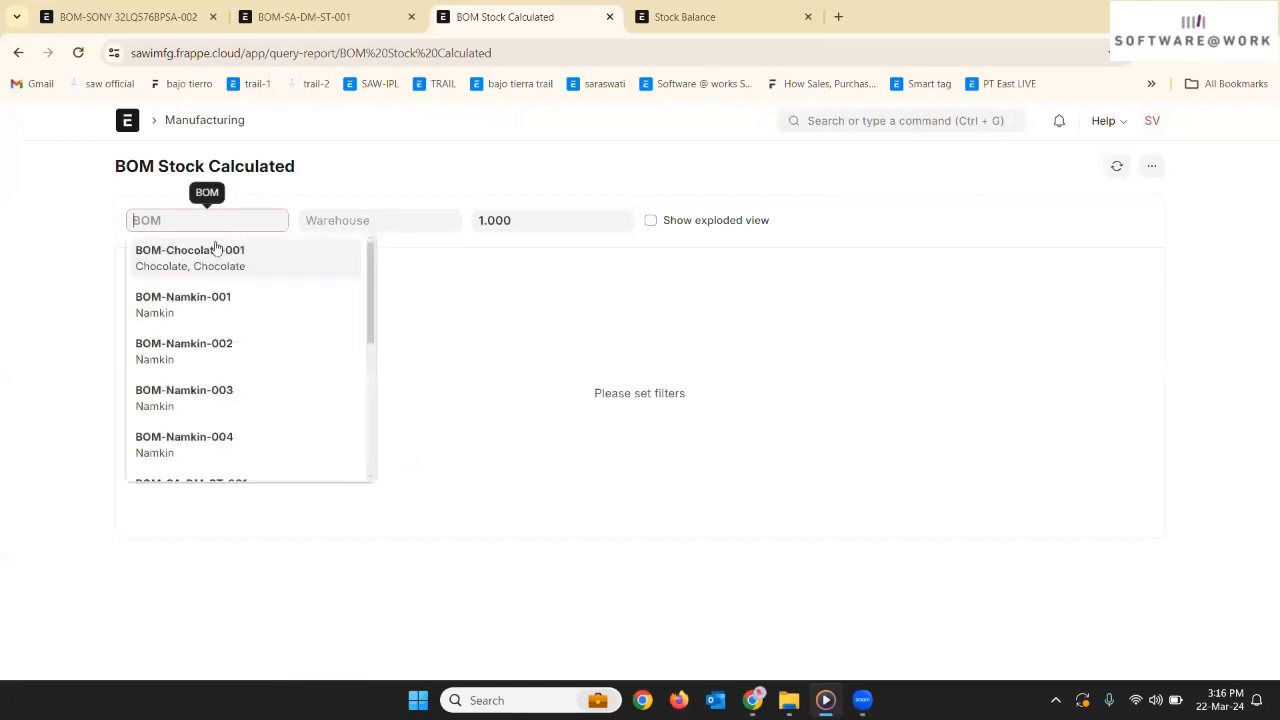
pyautogui.scroll(-1, 229, 337)
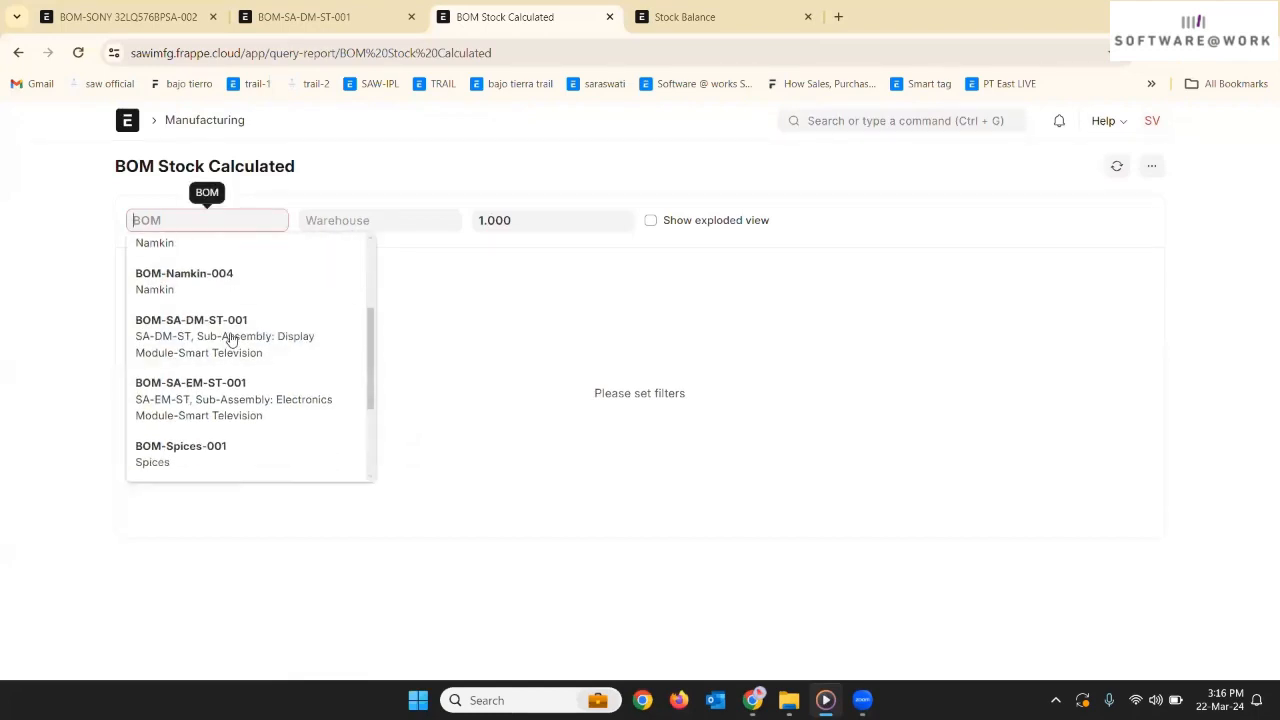
pyautogui.click(200, 412)
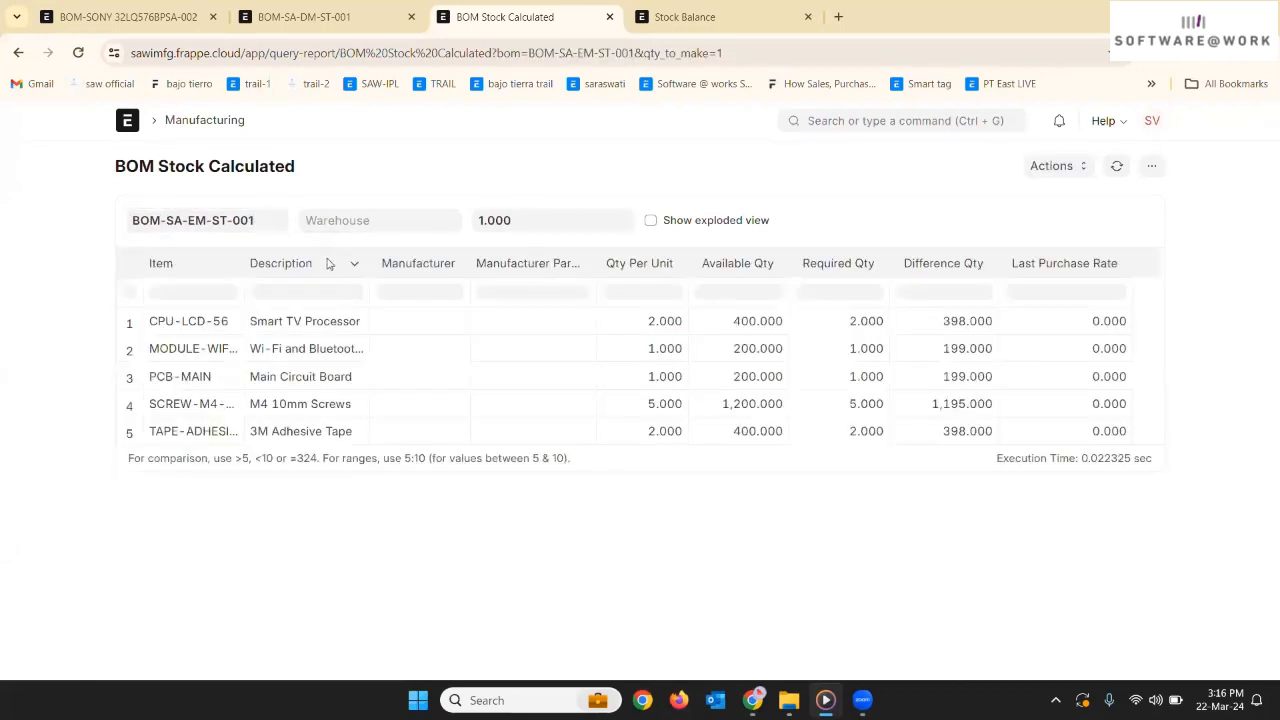
pyautogui.click(521, 225)
pyautogui.write('00')
pyautogui.click(470, 194)
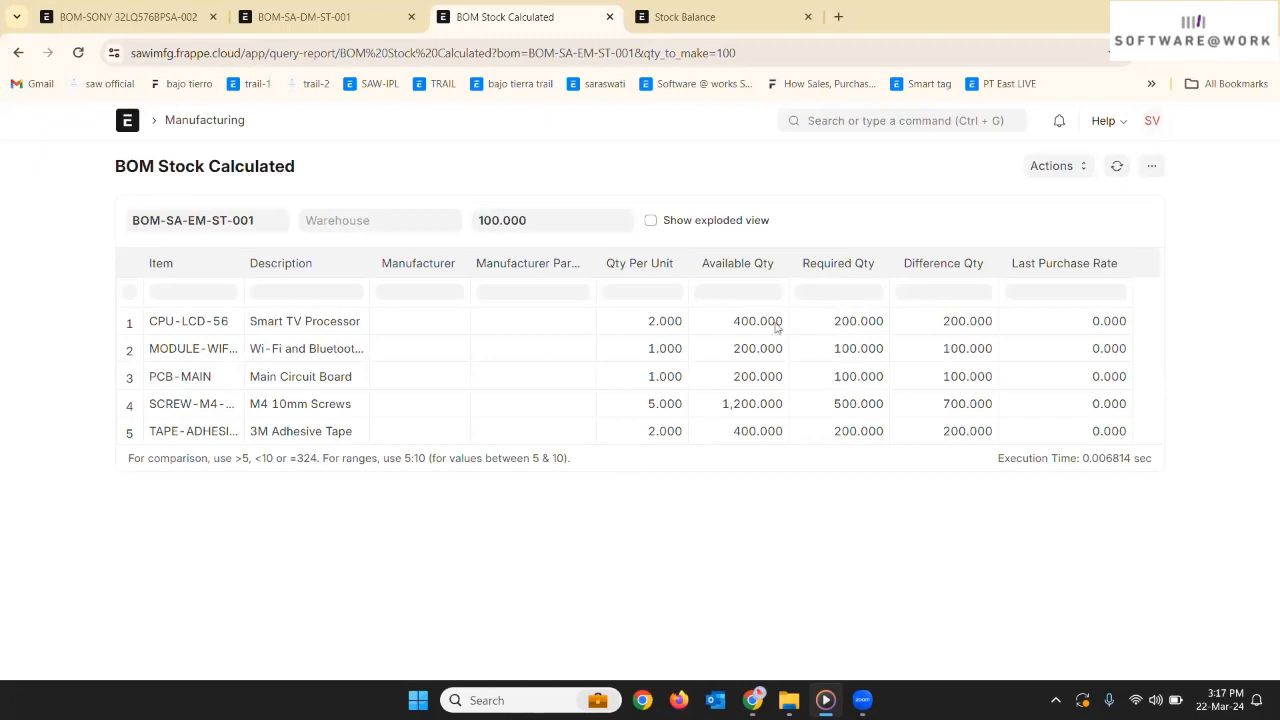
pyautogui.click(434, 409)
# - Return to the submitted production plan, create its work orders and subcontract purchase order, and dismiss the message
pyautogui.click(18, 53)
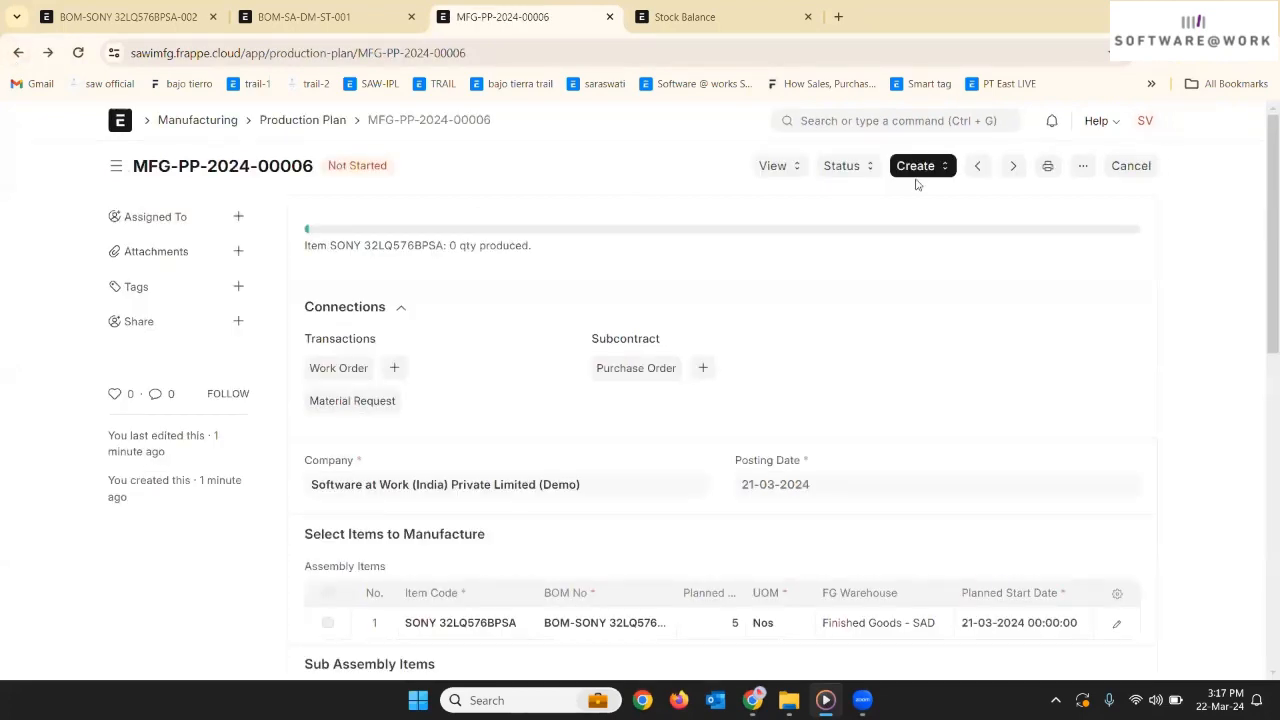
pyautogui.click(920, 168)
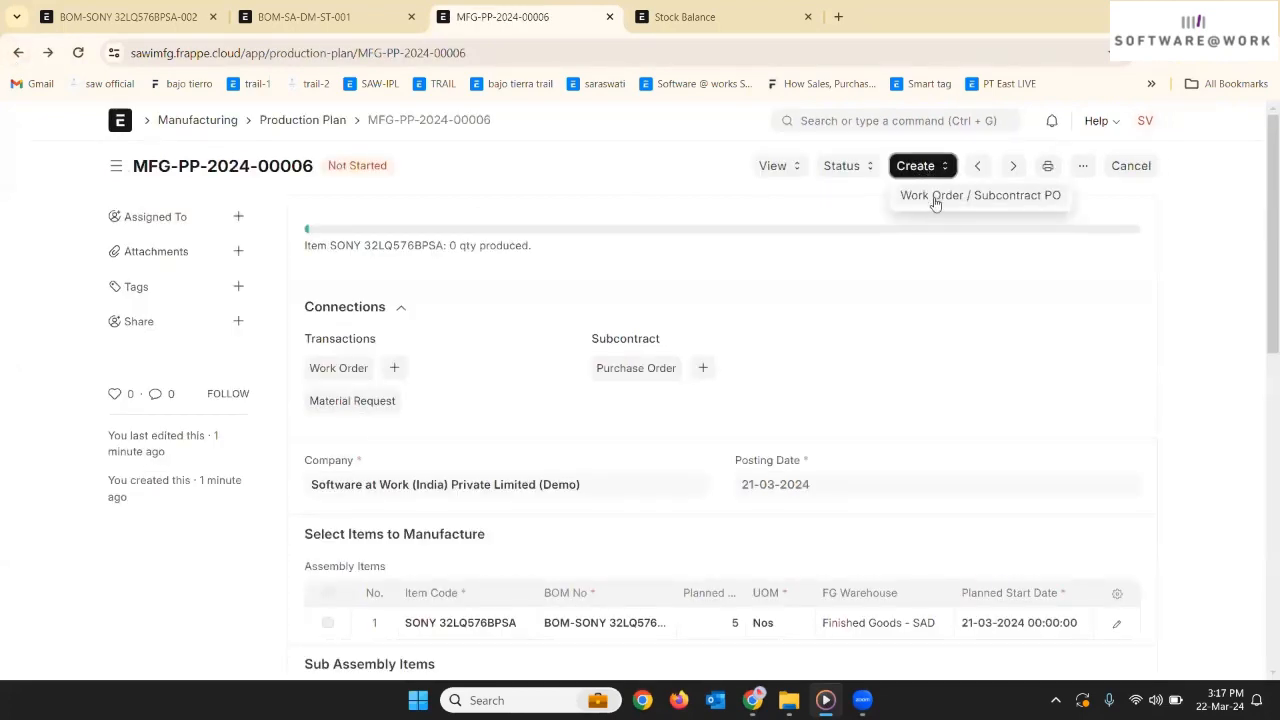
pyautogui.click(935, 197)
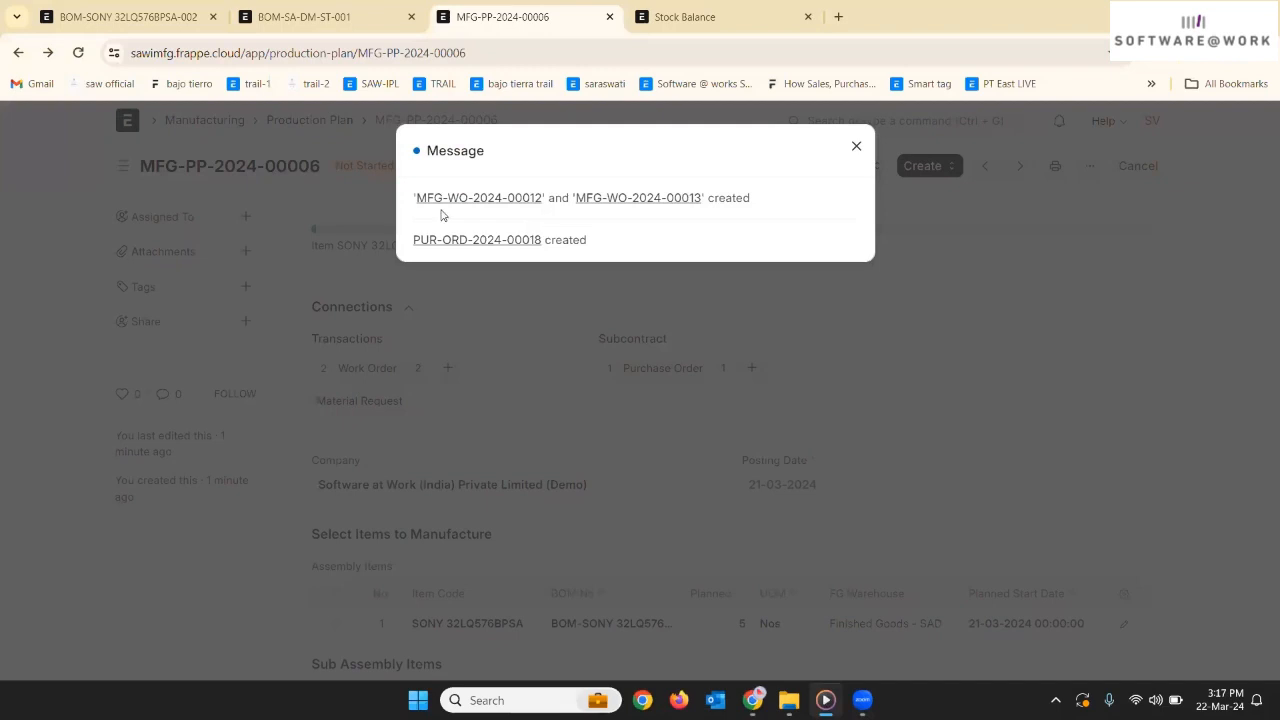
pyautogui.click(508, 294)
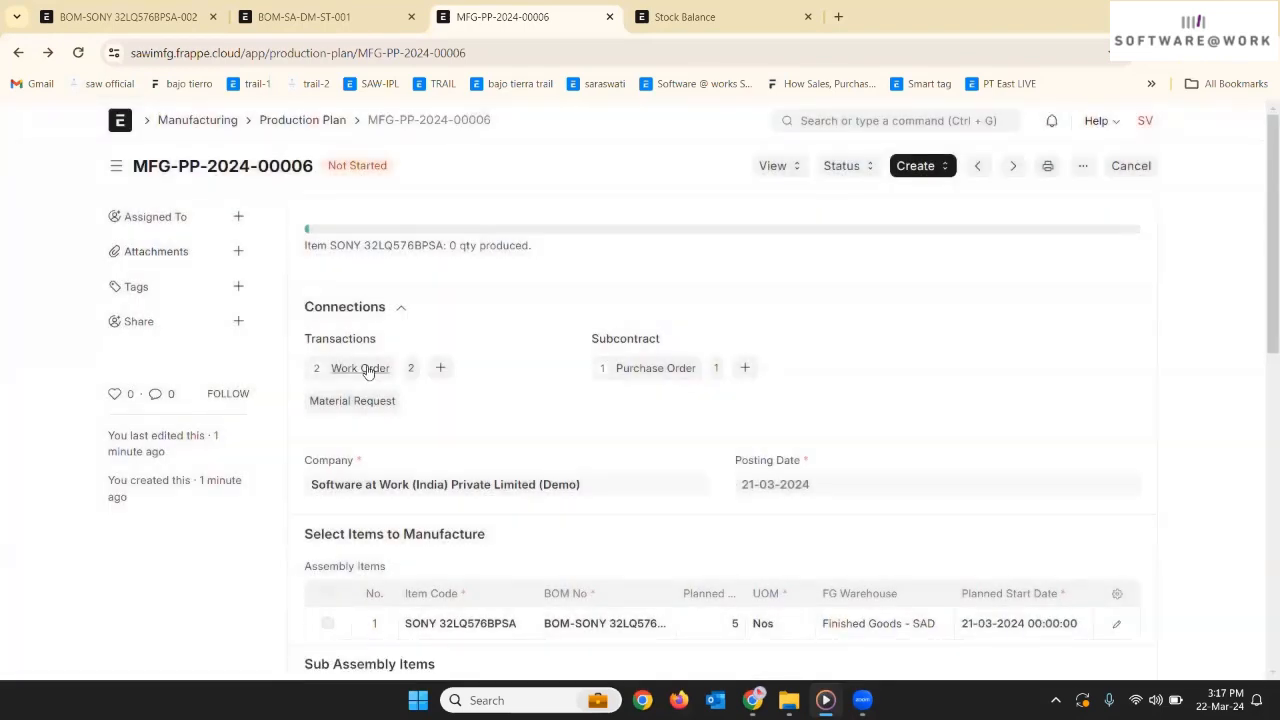
# - Open the SA-DM-ST work order from the production plan's connections and review its BOM and required items
pyautogui.click(362, 368)
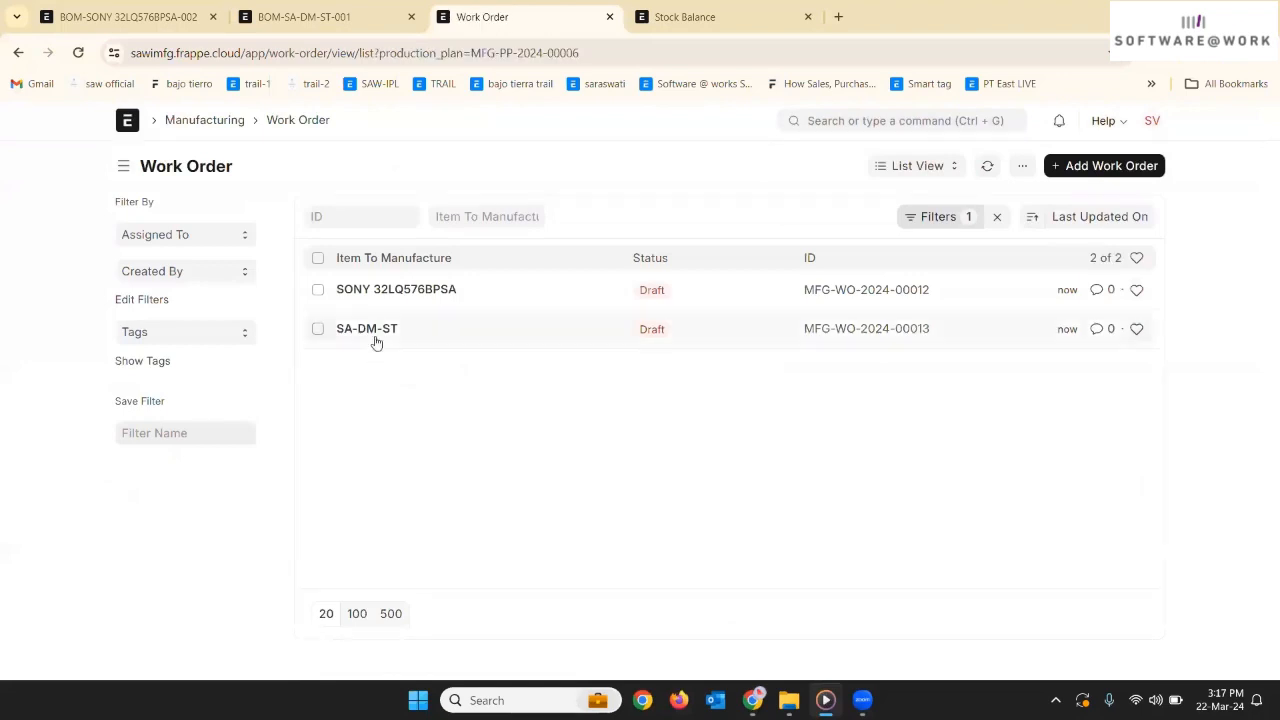
pyautogui.click(377, 336)
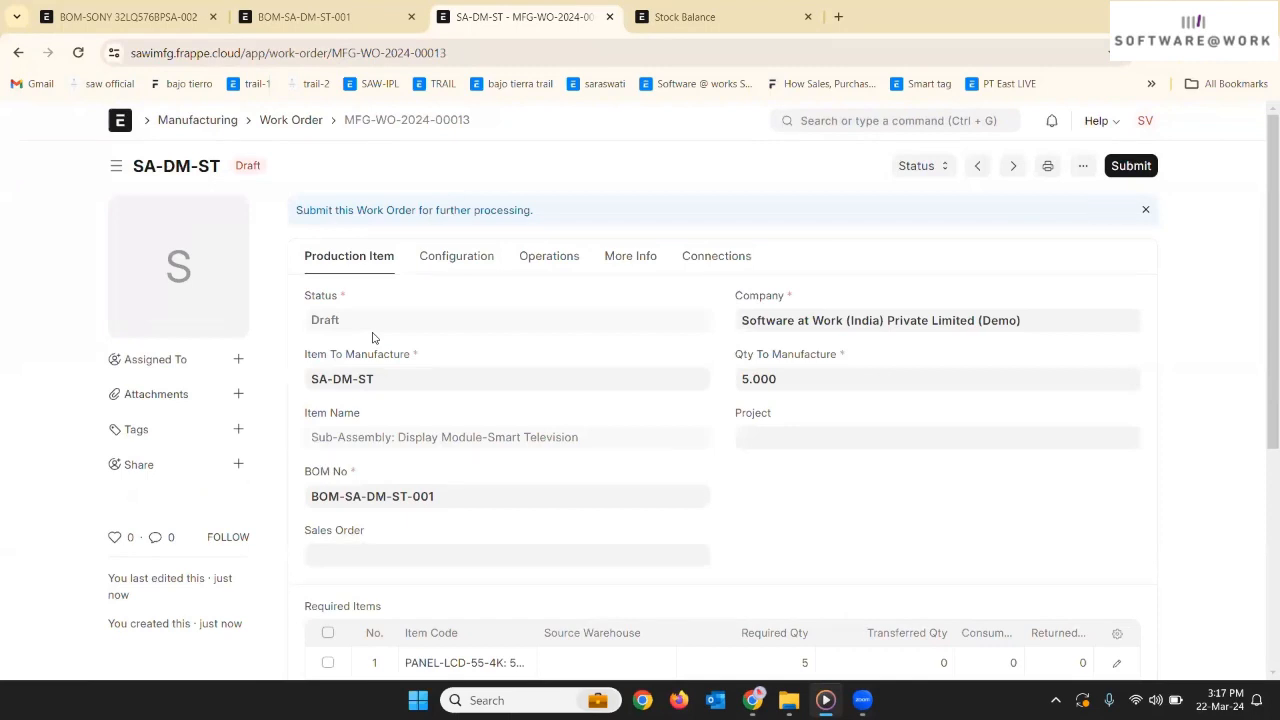
pyautogui.scroll(-3, 372, 337)
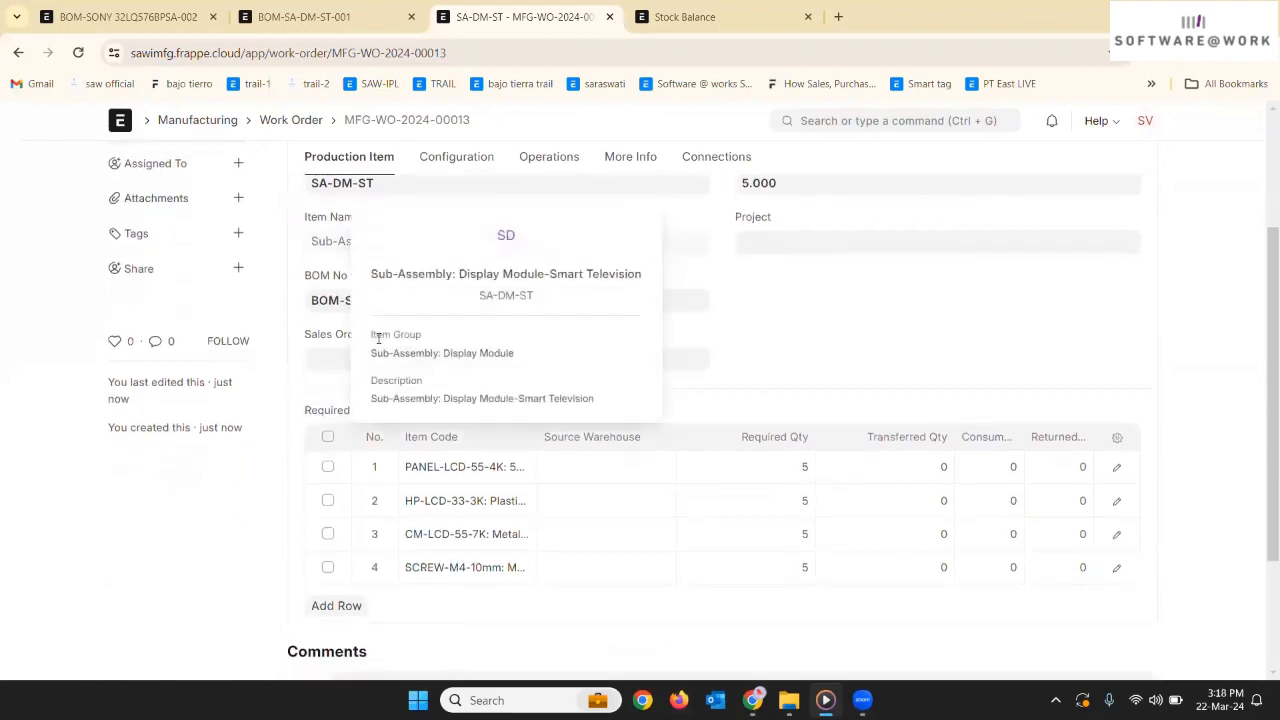
pyautogui.scroll(2, 309, 397)
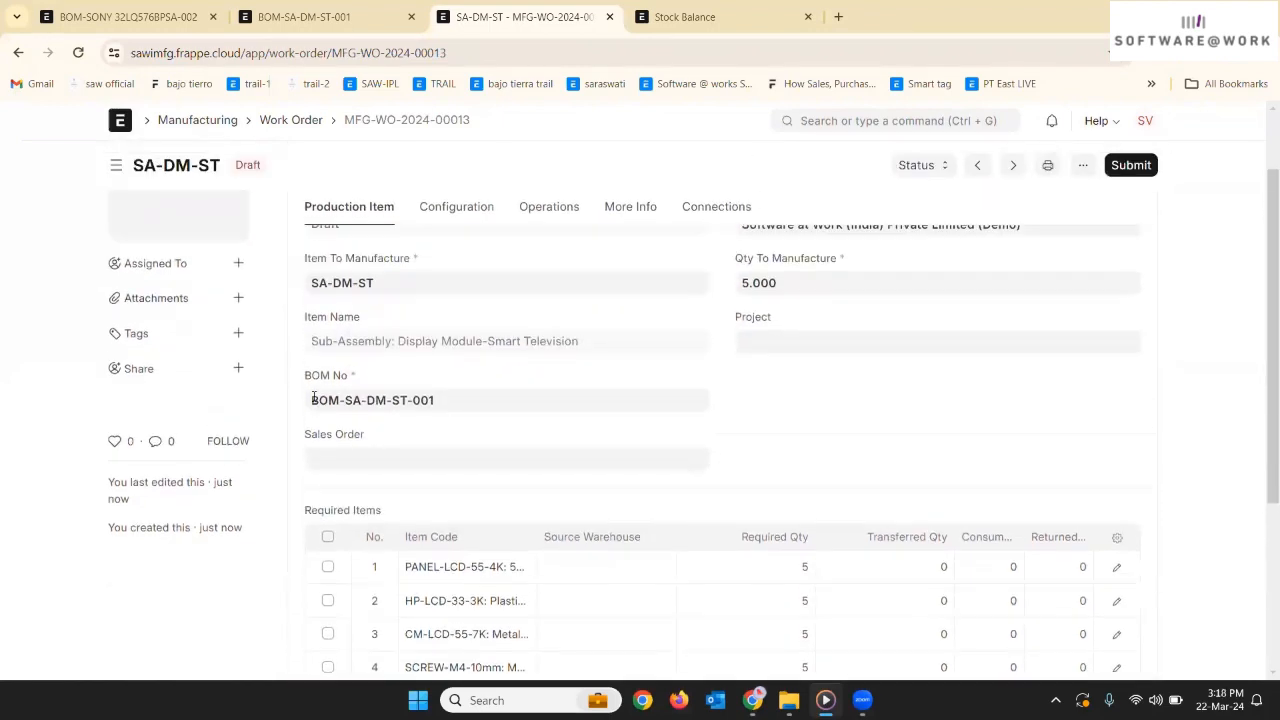
# - Set the source warehouse in the SA-DM-ST work order's configuration to Raw Material- Godown - SAD
pyautogui.click(461, 208)
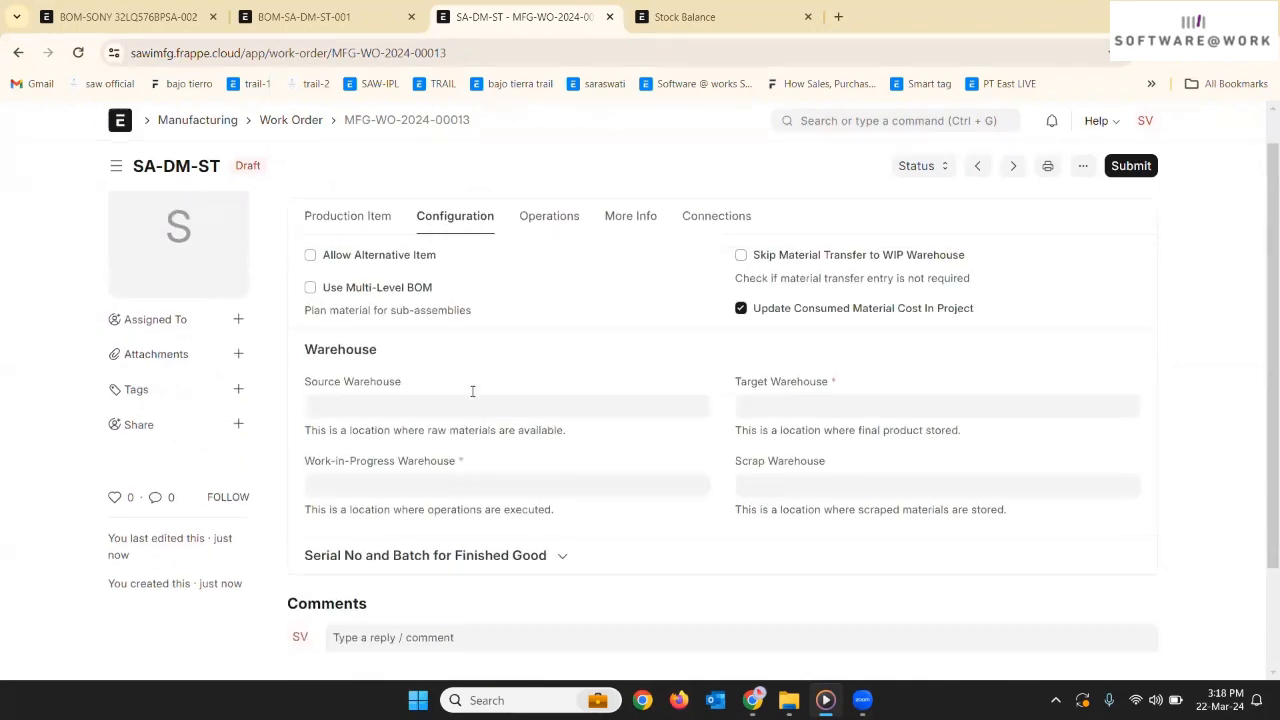
pyautogui.click(439, 388)
pyautogui.write('raw')
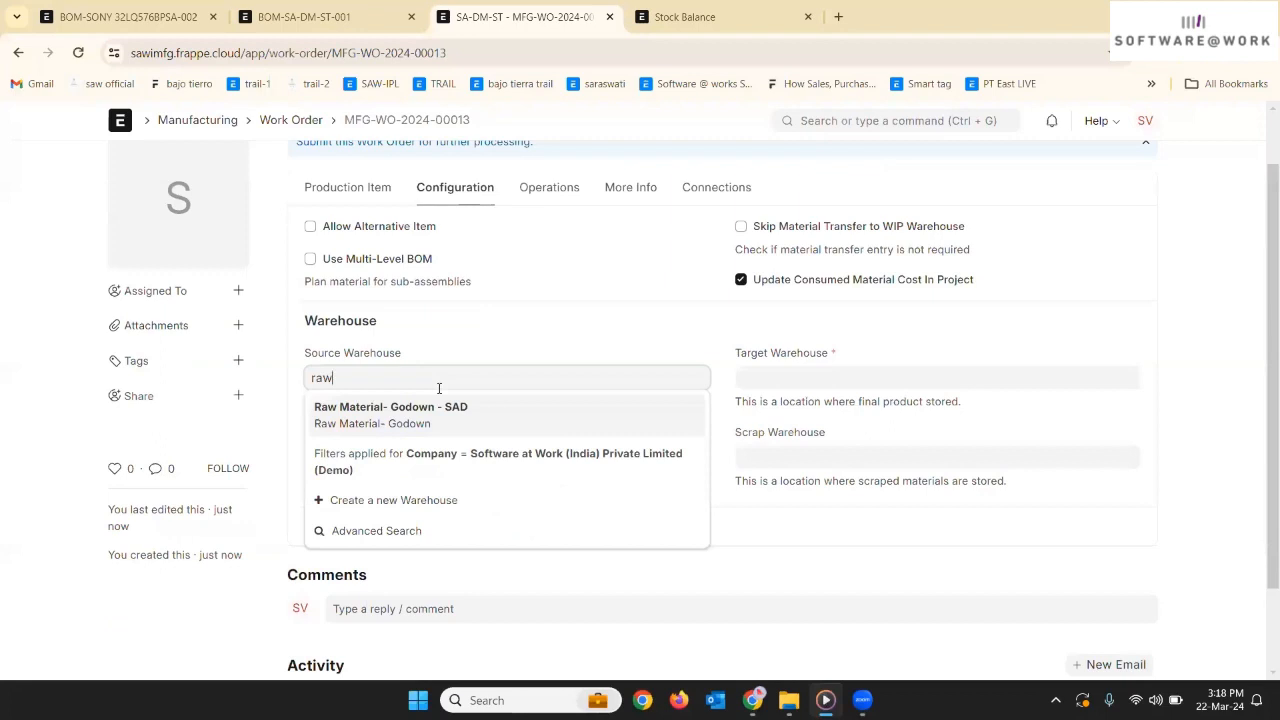
pyautogui.click(440, 411)
# - Set the work-in-progress warehouse to Work In Progress - SAD and the target warehouse to Finished Goods - SAD
pyautogui.click(441, 461)
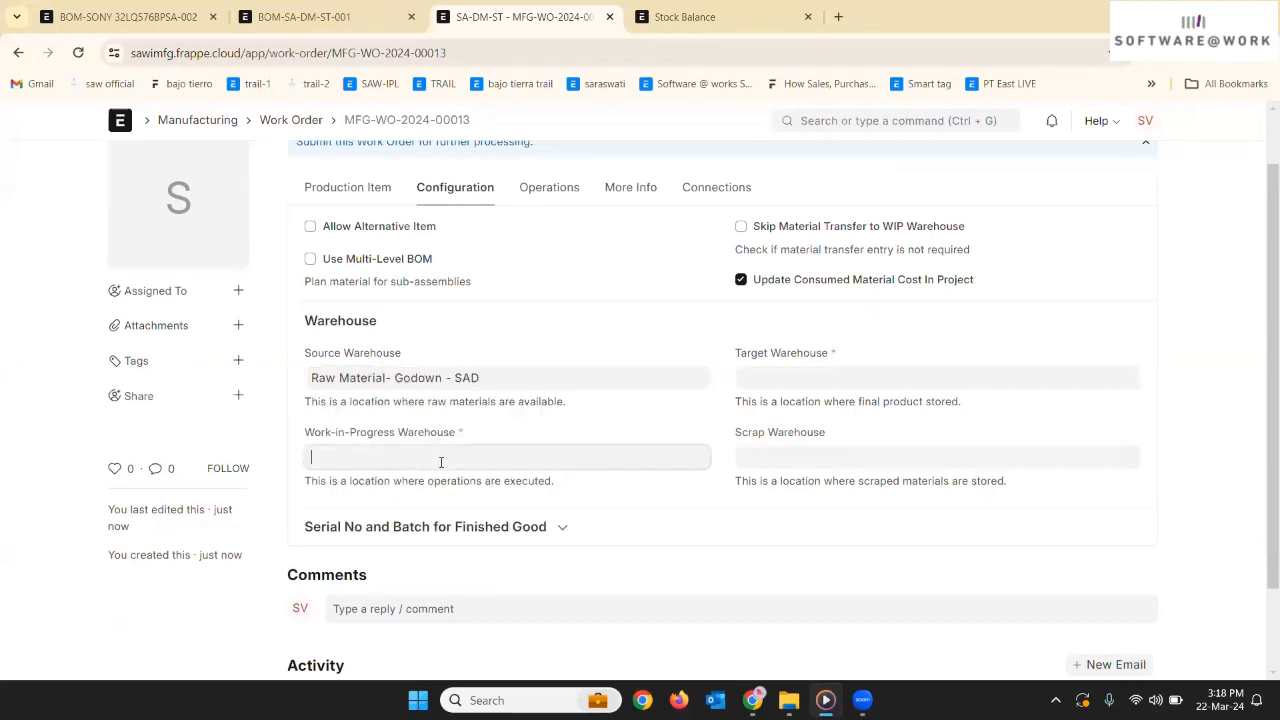
pyautogui.write('work')
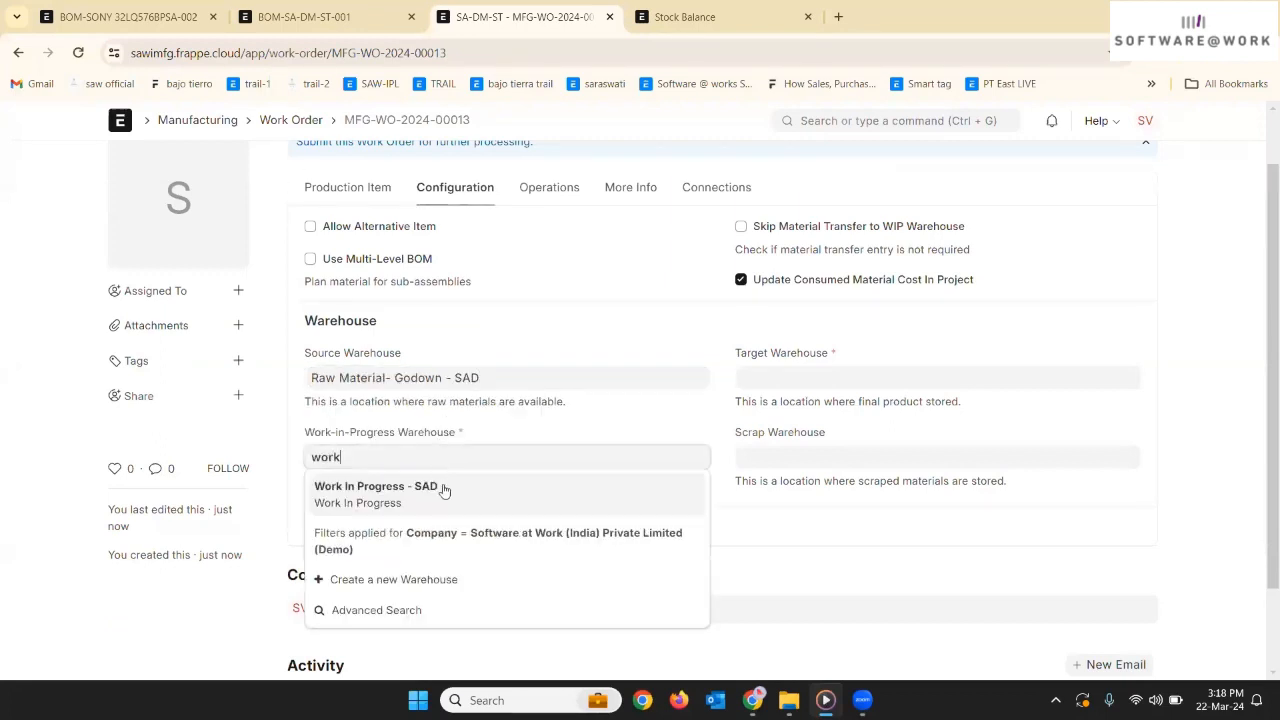
pyautogui.click(444, 490)
pyautogui.click(774, 394)
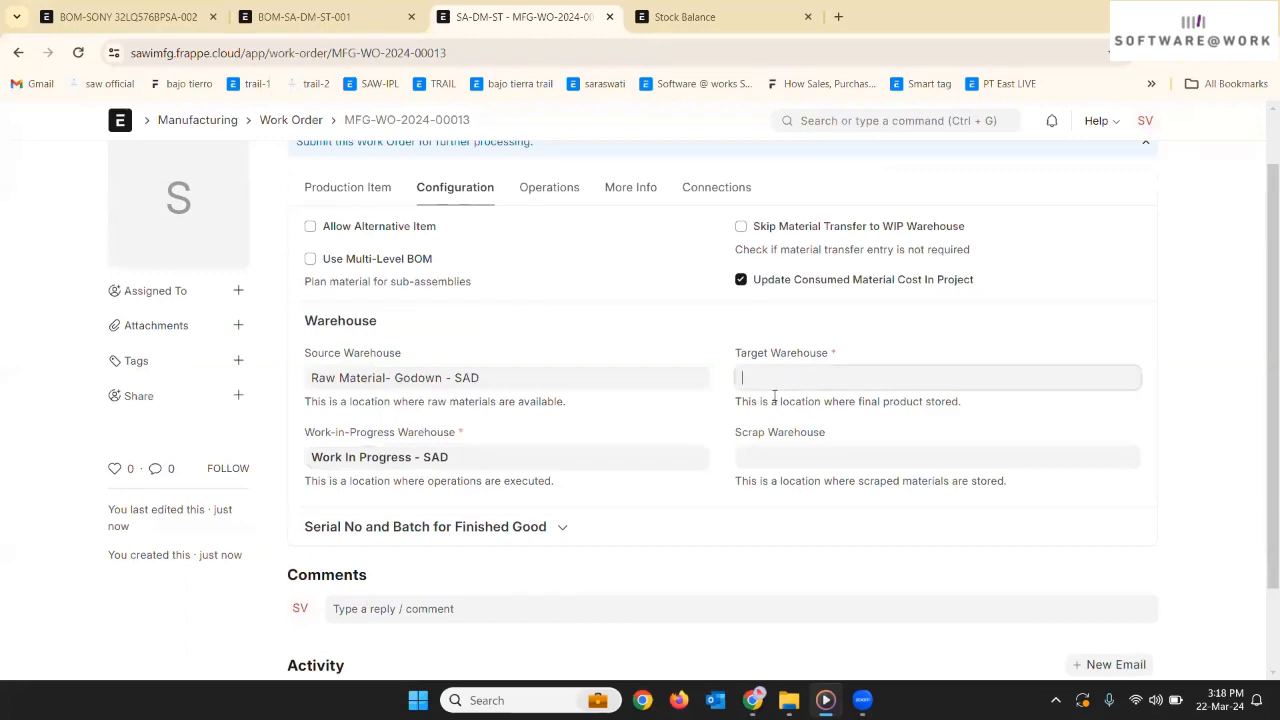
pyautogui.write('fi')
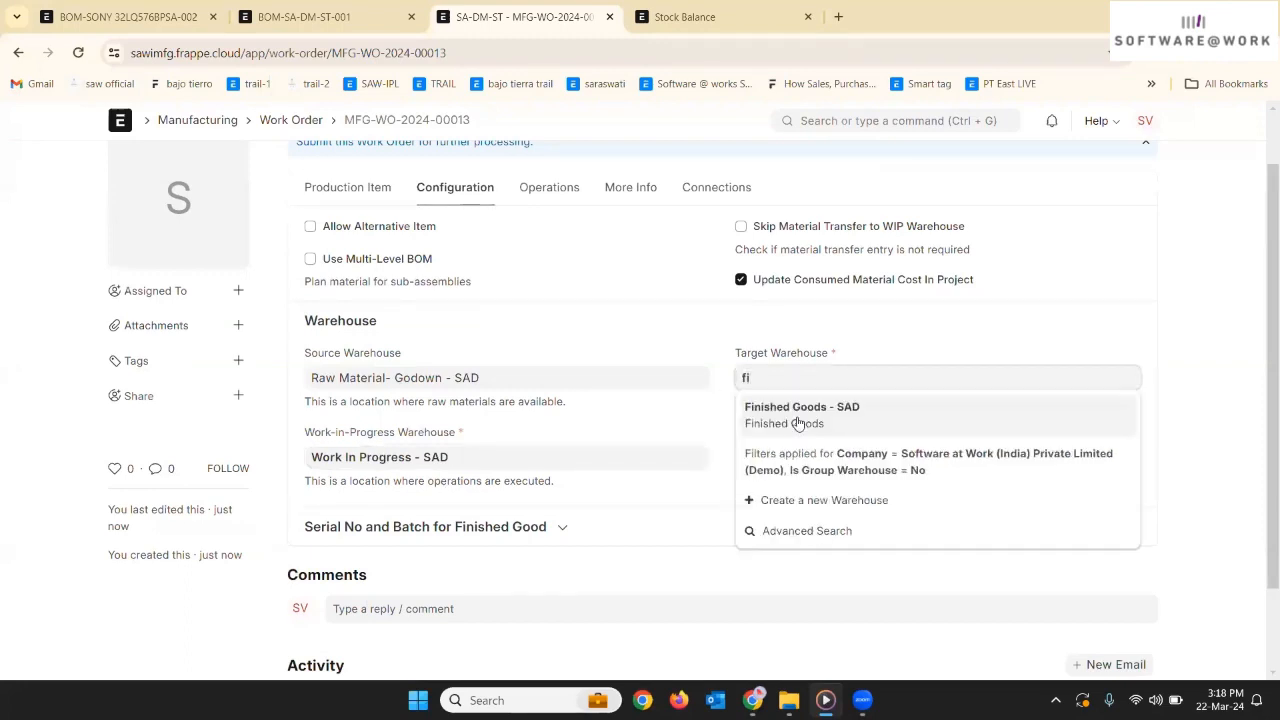
pyautogui.click(797, 422)
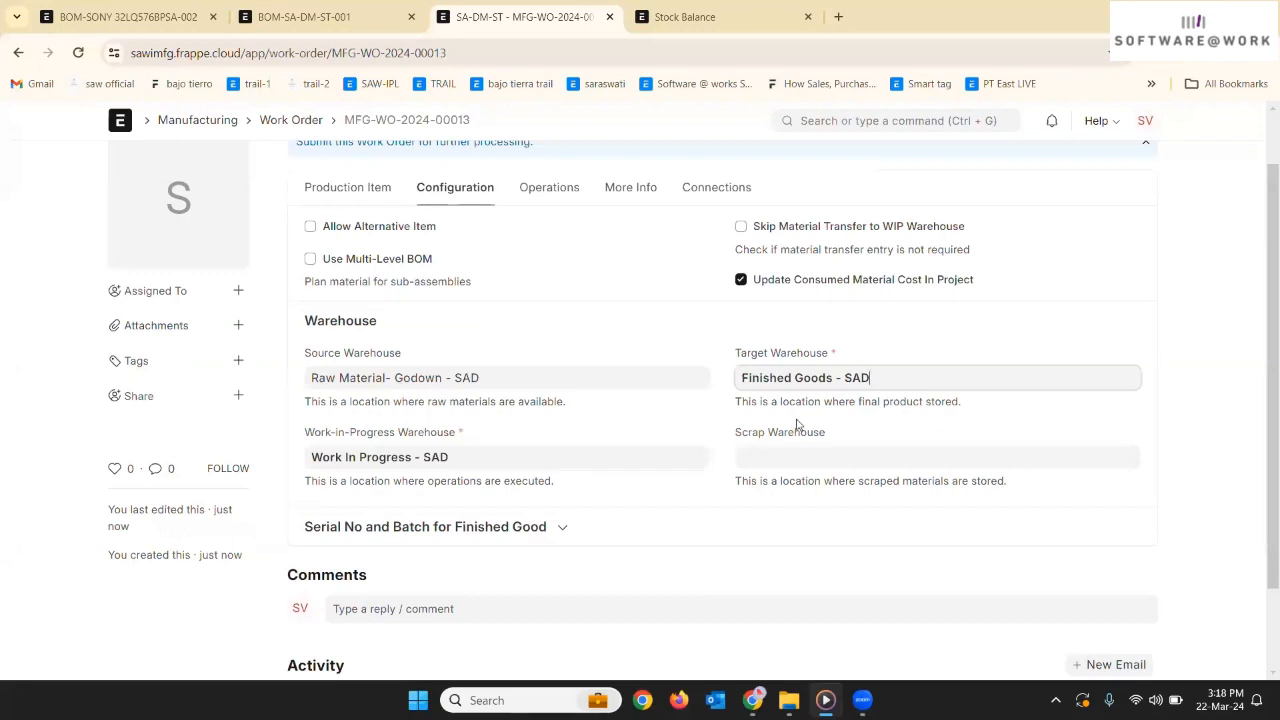
# - Save the SA-DM-ST work order with its warehouse settings and permanently submit it
pyautogui.scroll(1, 797, 425)
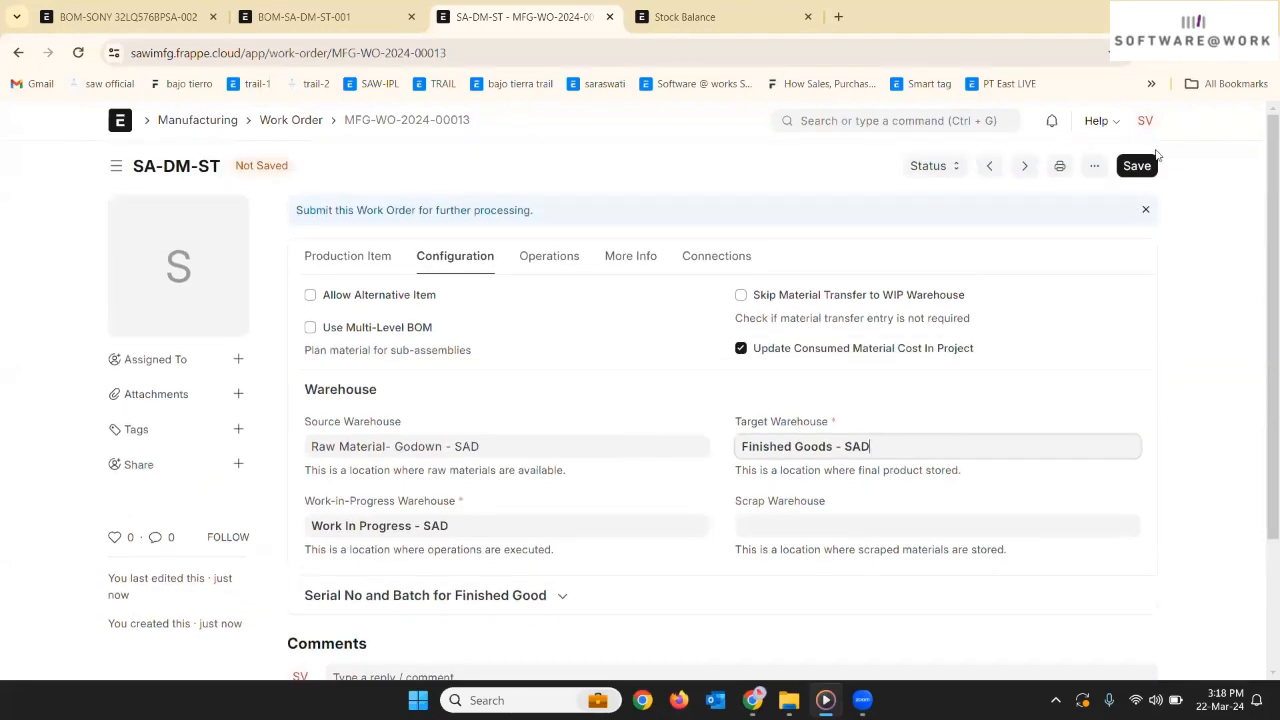
pyautogui.click(1137, 166)
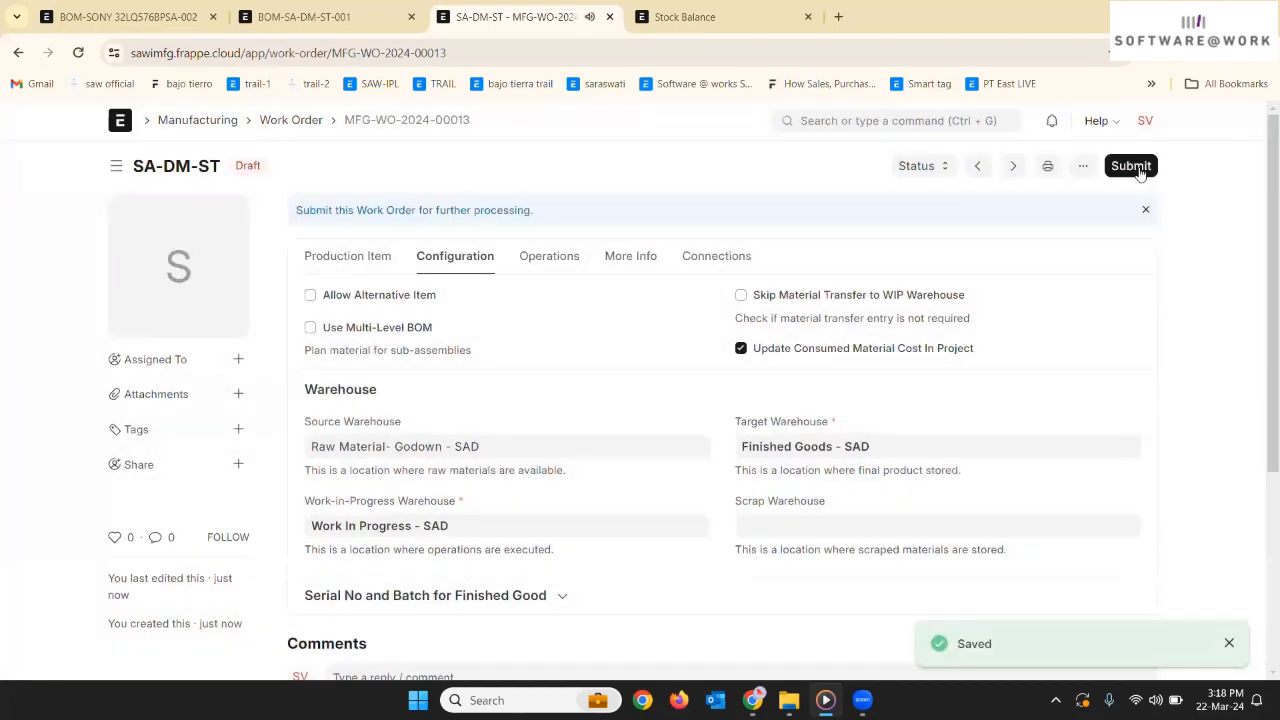
pyautogui.click(1137, 168)
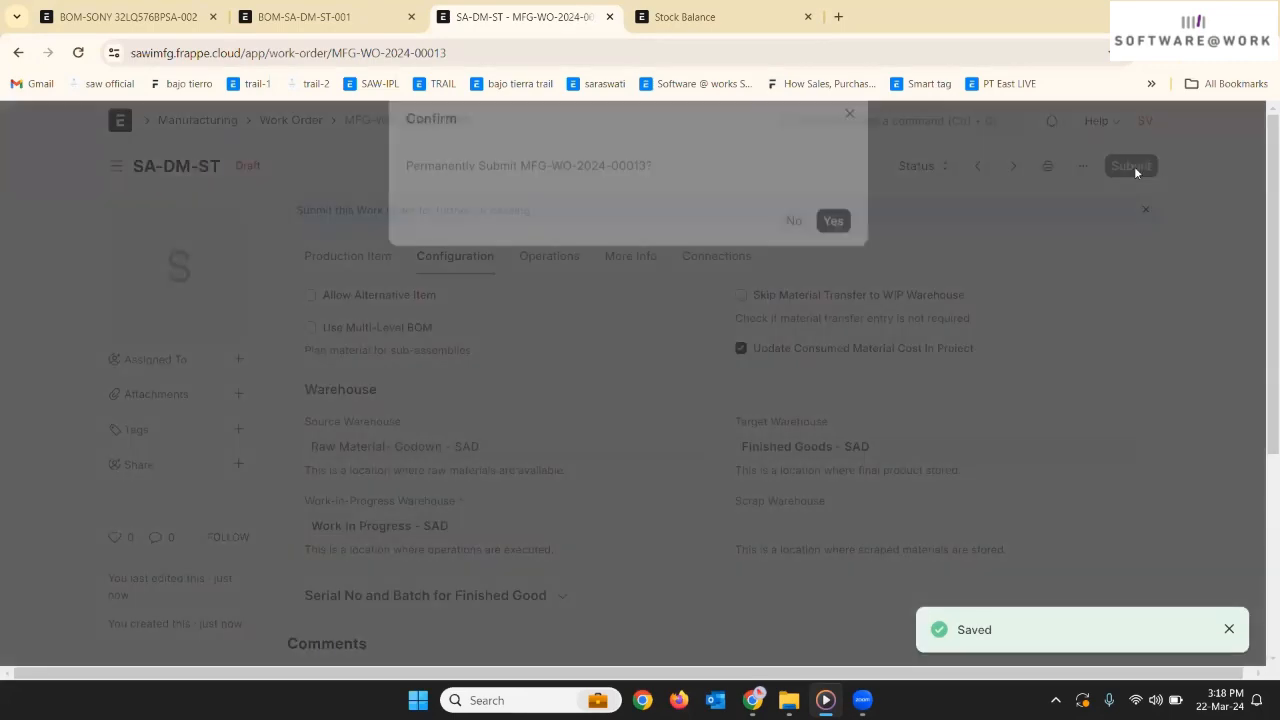
pyautogui.click(852, 259)
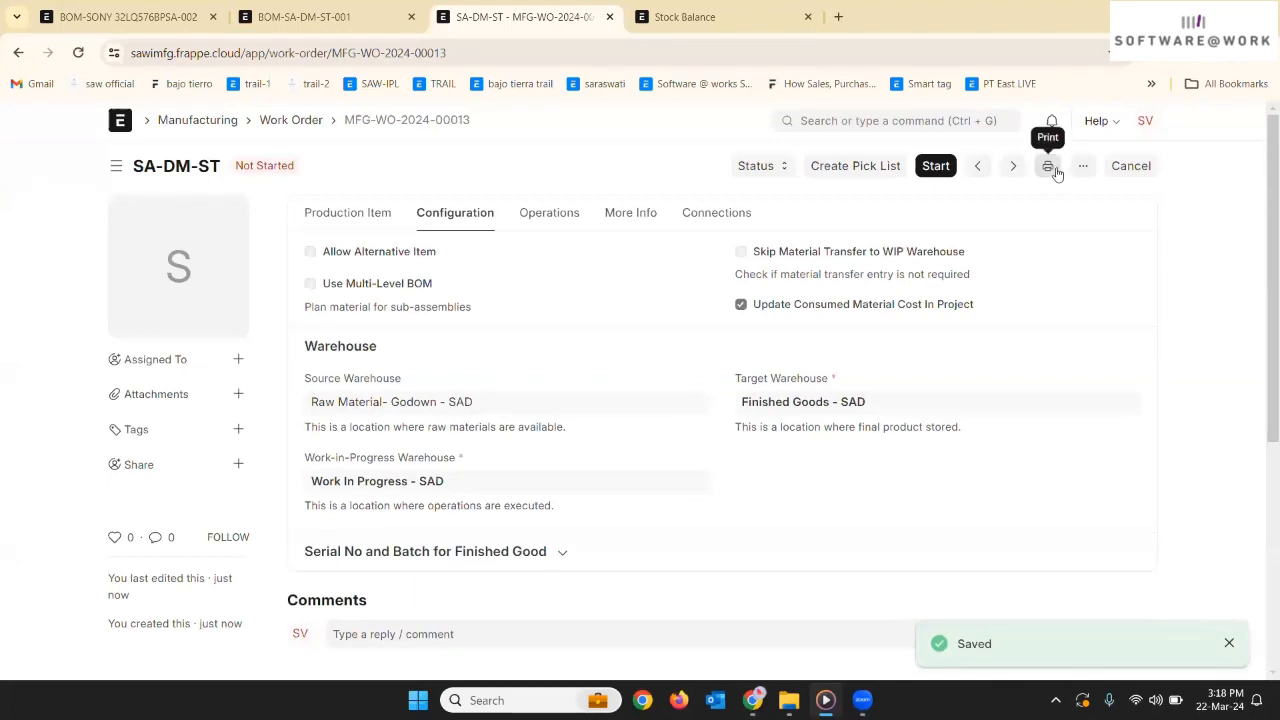
# - Review the print preview of the submitted SA-DM-ST work order, including its quantities and warehouses, and return to the work order
pyautogui.click(1048, 166)
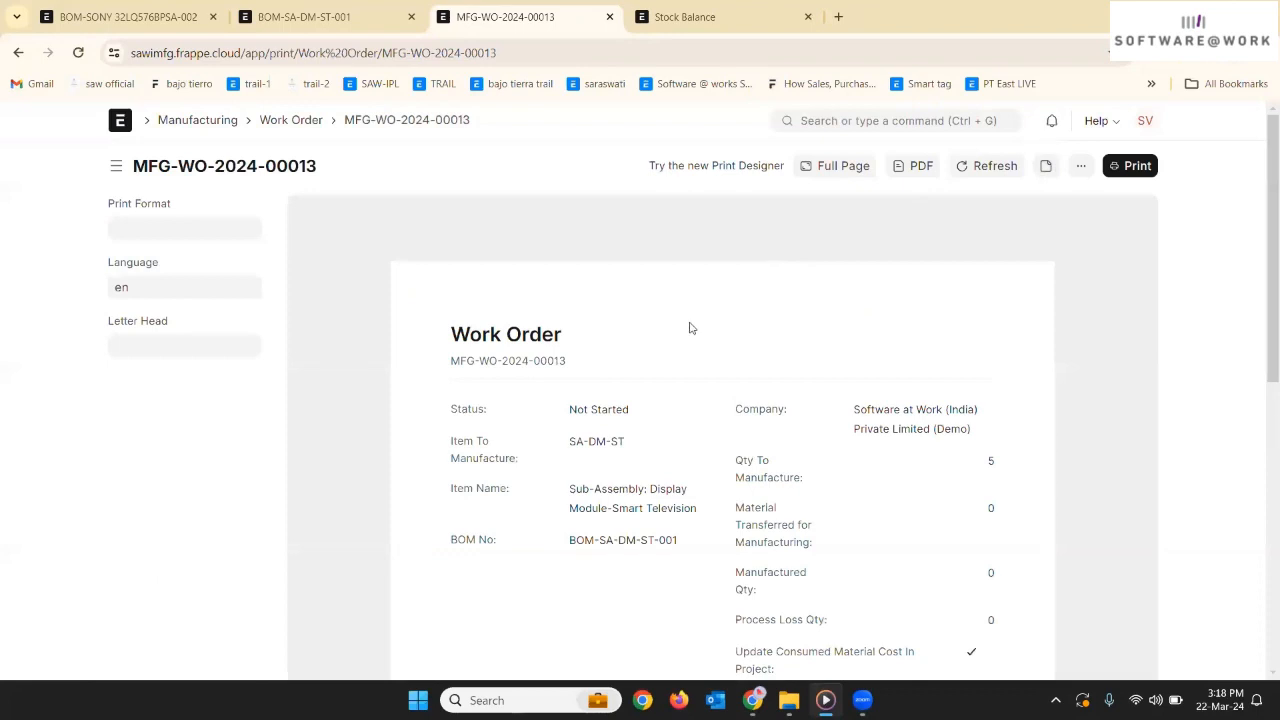
pyautogui.scroll(-3, 689, 328)
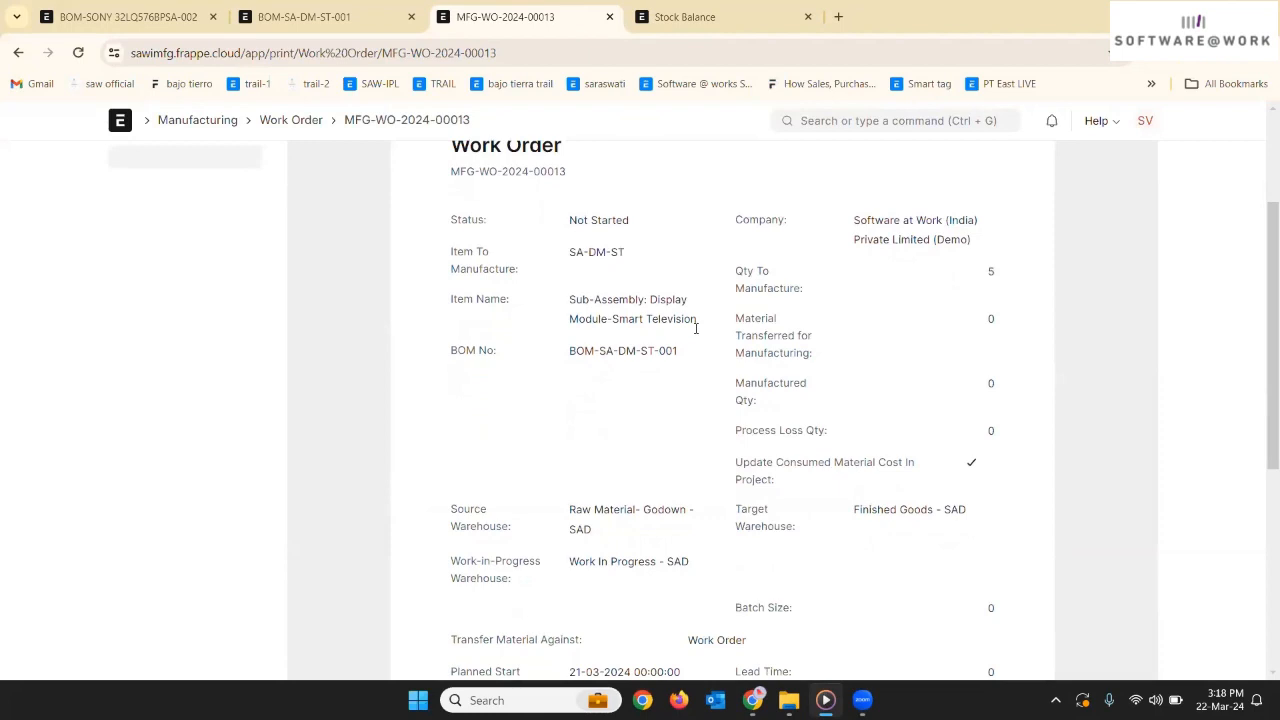
pyautogui.scroll(-5, 694, 330)
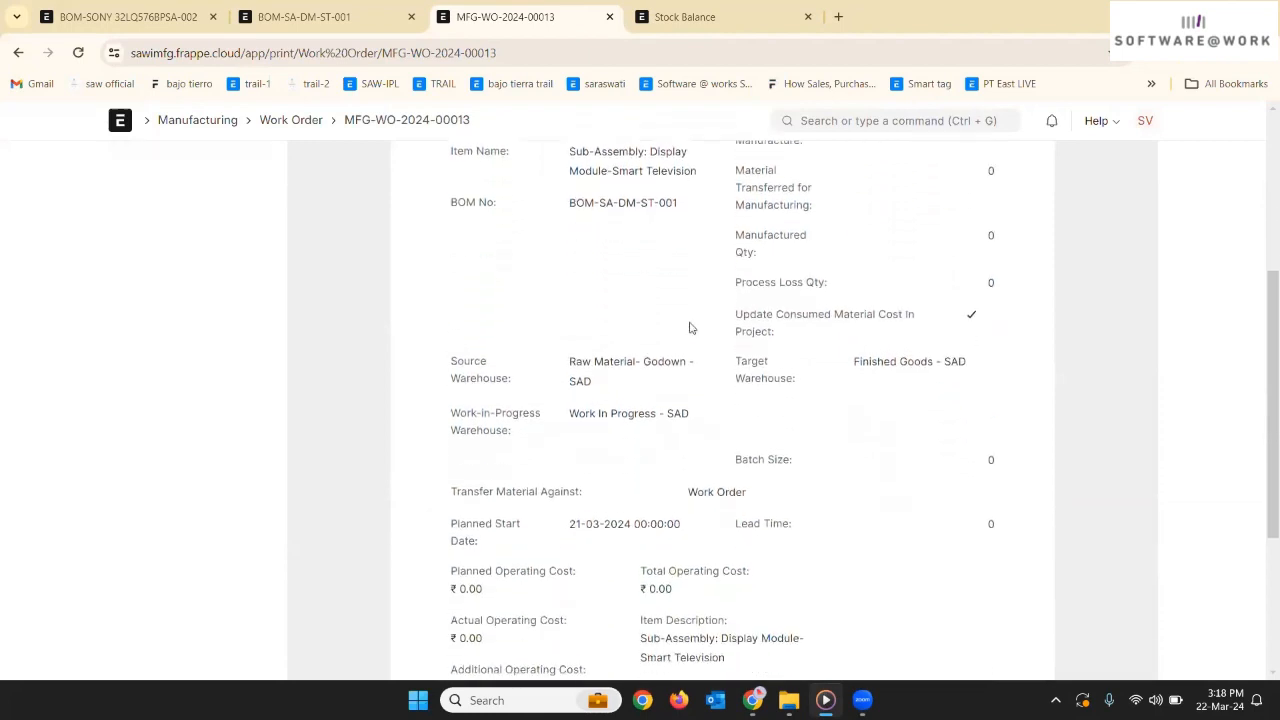
pyautogui.scroll(8, 689, 328)
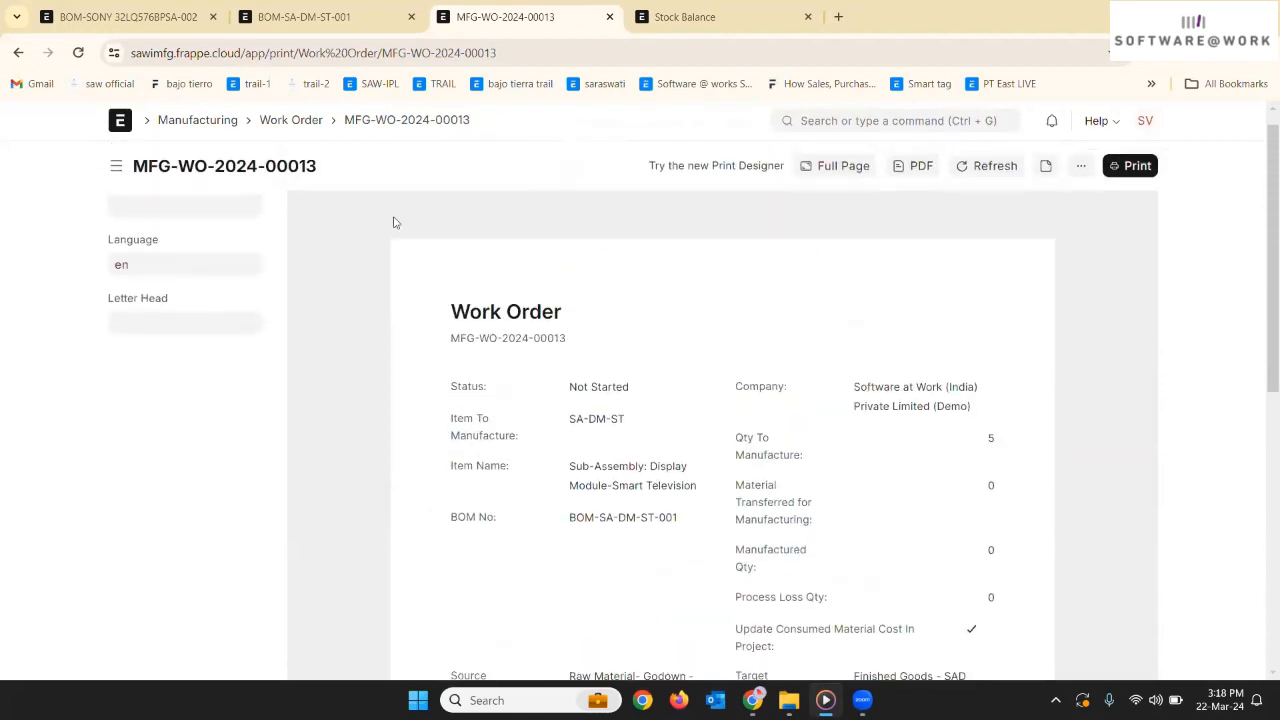
pyautogui.click(20, 50)
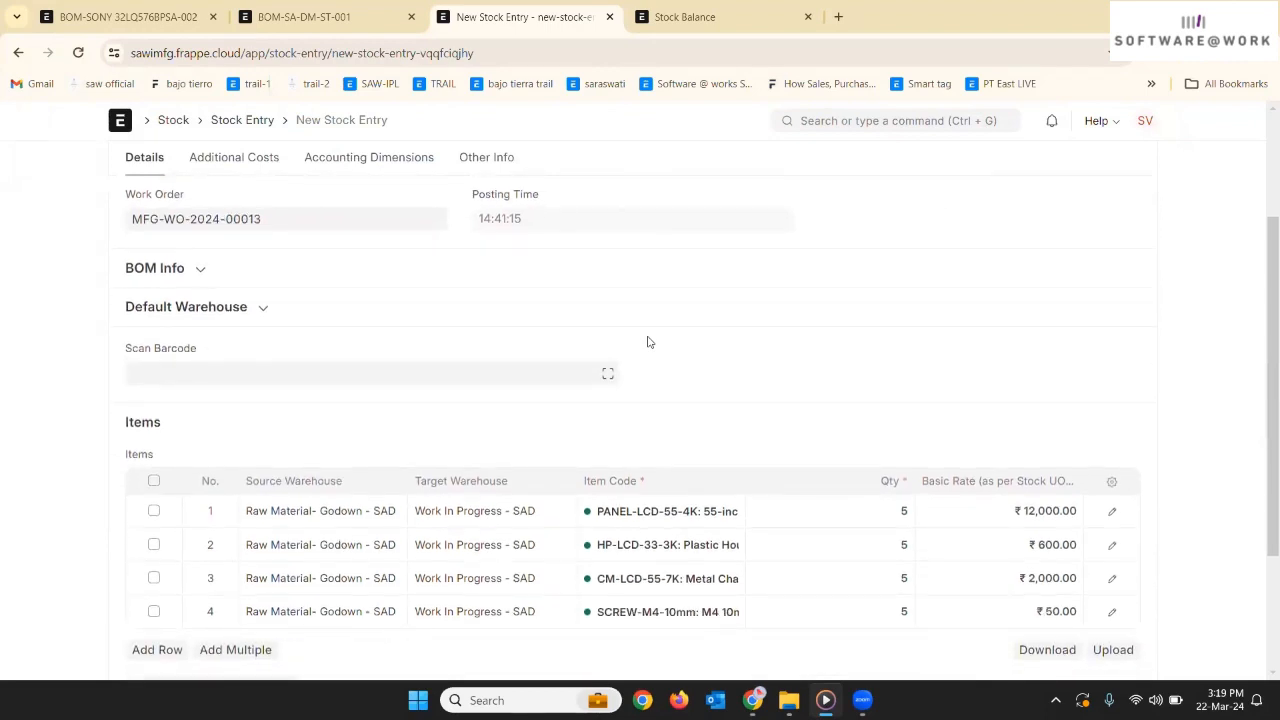
# - Save and submit the Material Transfer for Manufacture stock entry from Raw Material- Godown - SAD to Work In Progress - SAD
pyautogui.scroll(2, 650, 342)
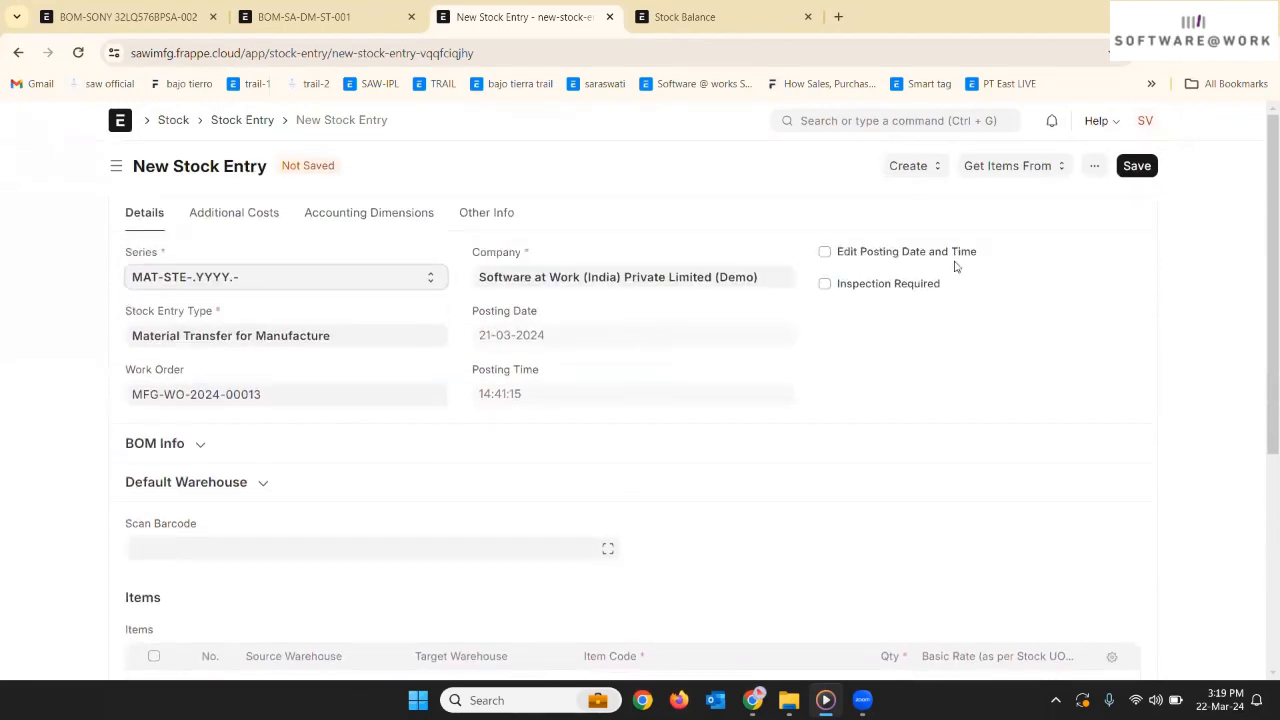
pyautogui.click(1140, 166)
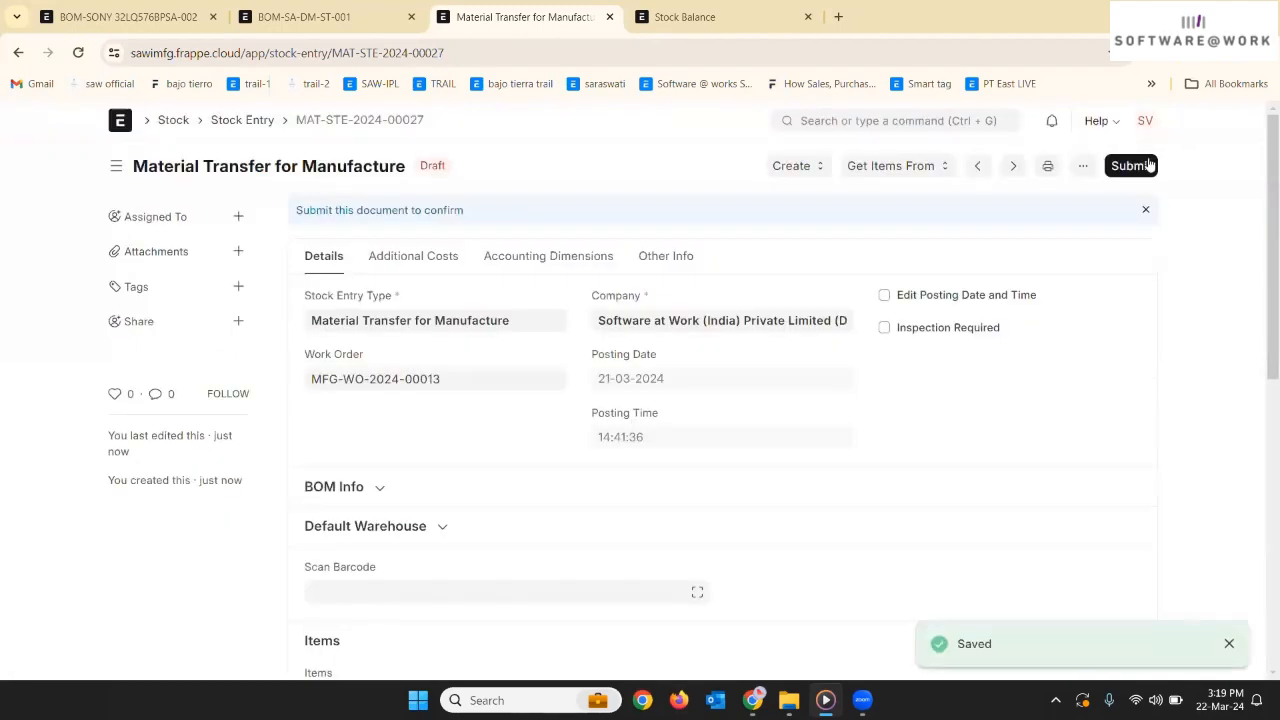
pyautogui.click(1138, 165)
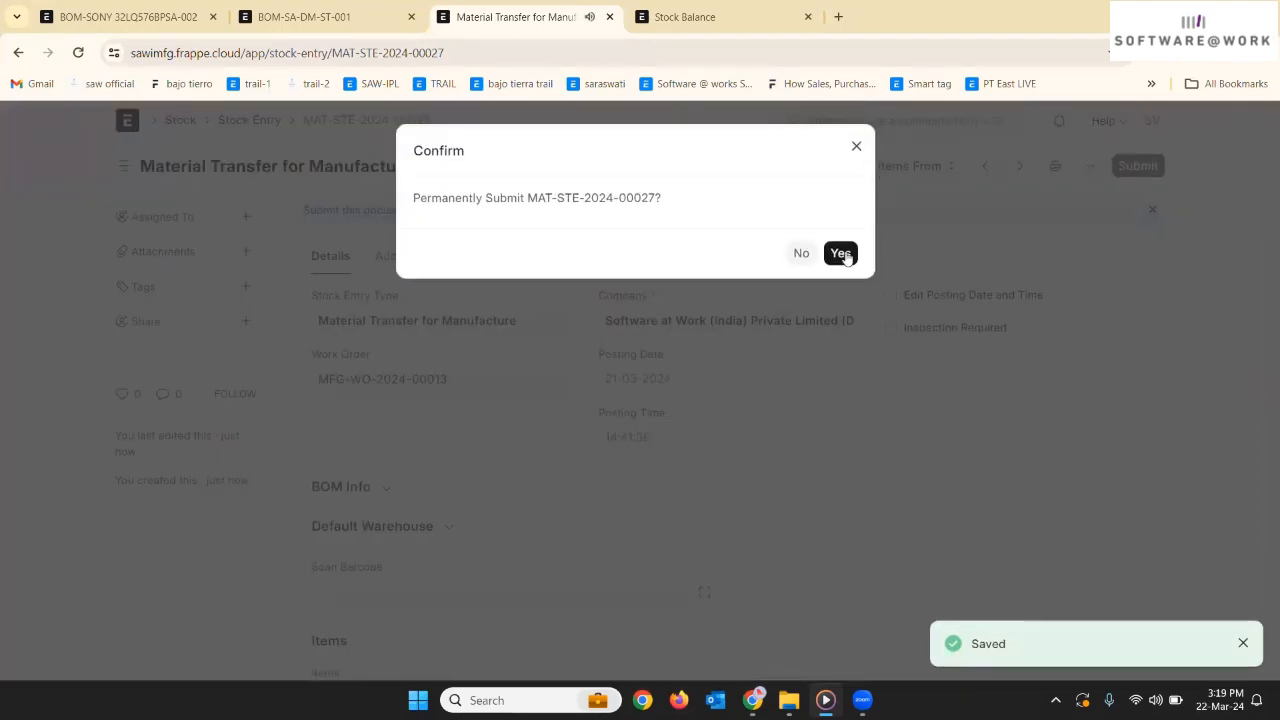
pyautogui.click(841, 254)
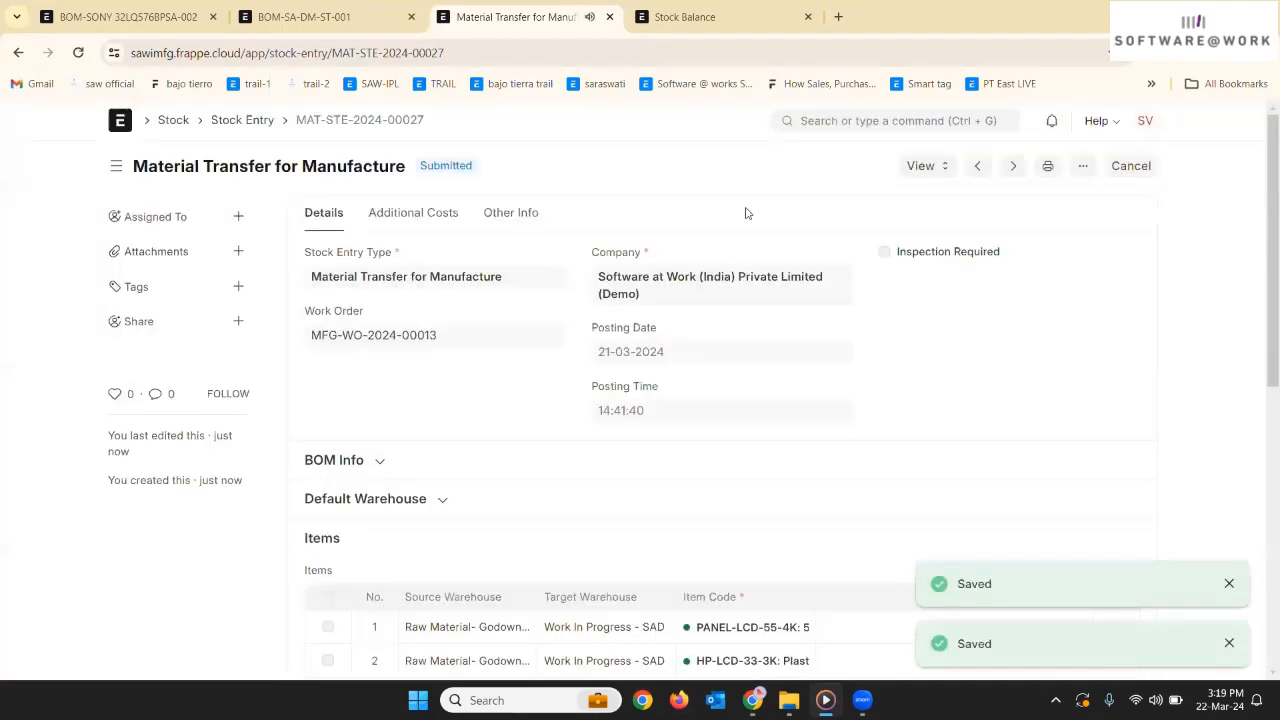
# - Examine the material transfer's stock ledger for quantities, warehouses and valuation, and return to the SA-DM-ST work order
pyautogui.click(922, 168)
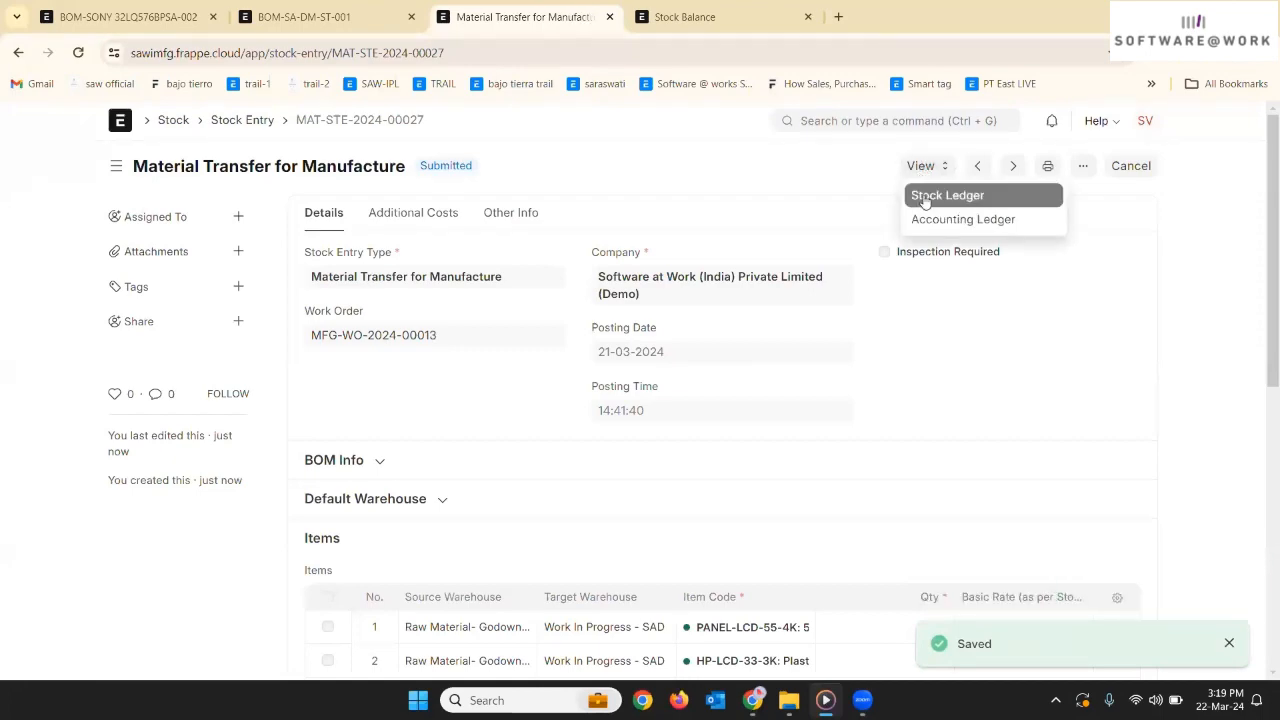
pyautogui.click(925, 197)
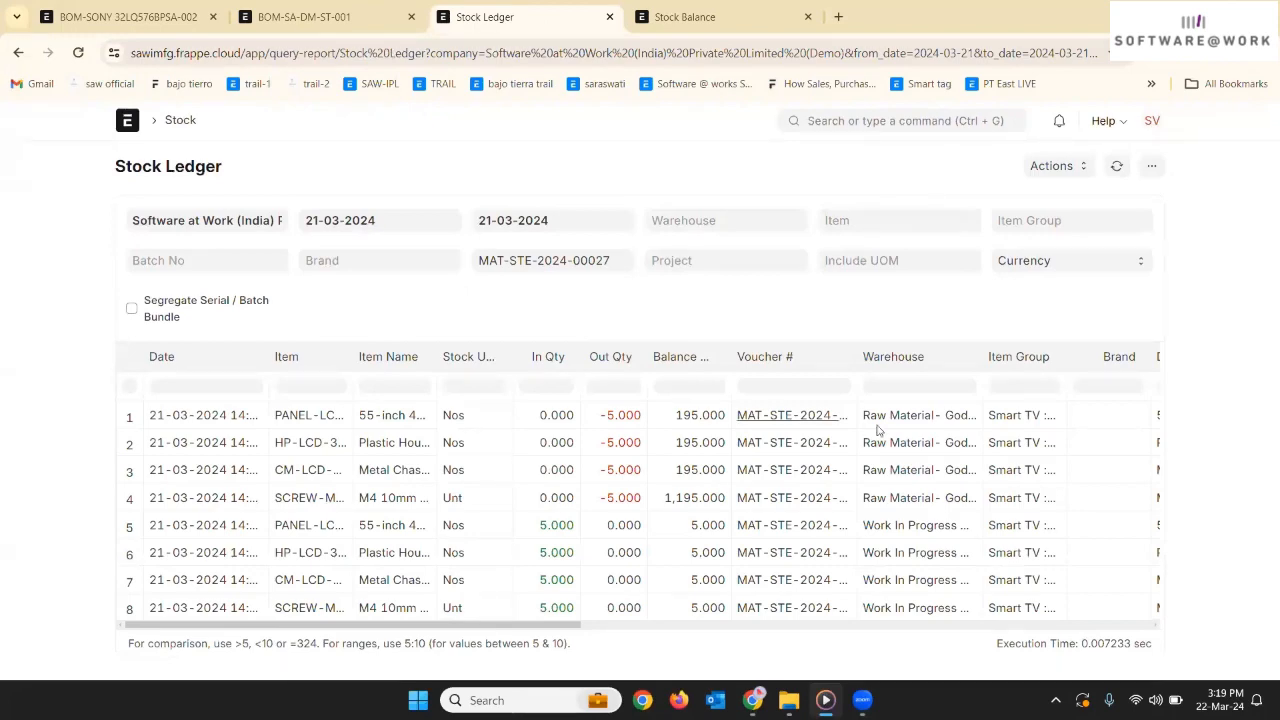
pyautogui.hscroll(5, 1015, 447)
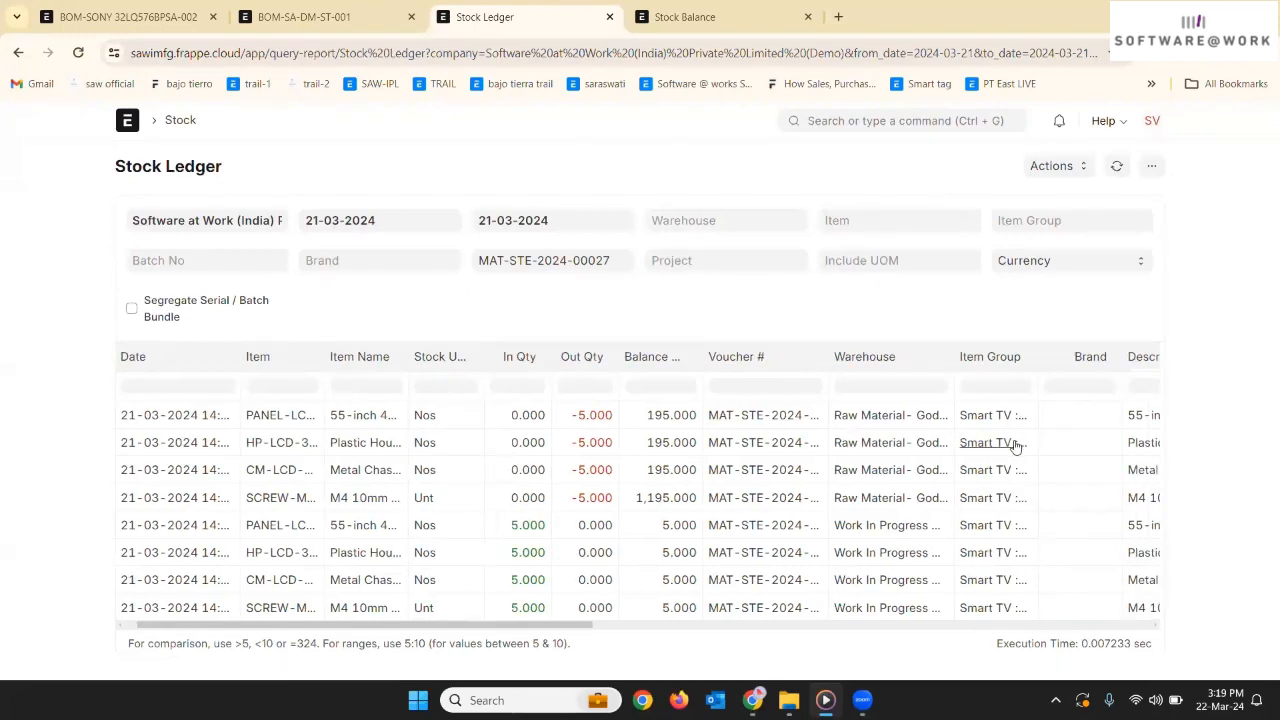
pyautogui.hscroll(5, 1015, 447)
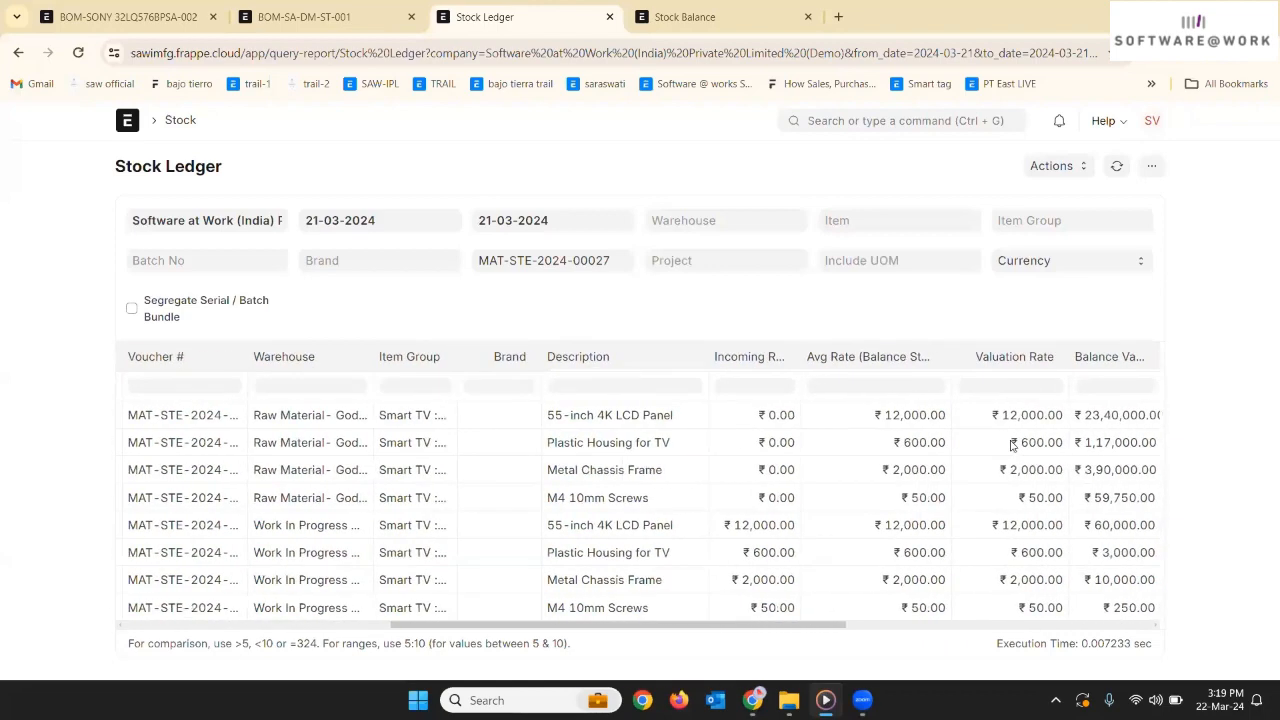
pyautogui.hscroll(5, 1012, 446)
pyautogui.hscroll(1, 1004, 446)
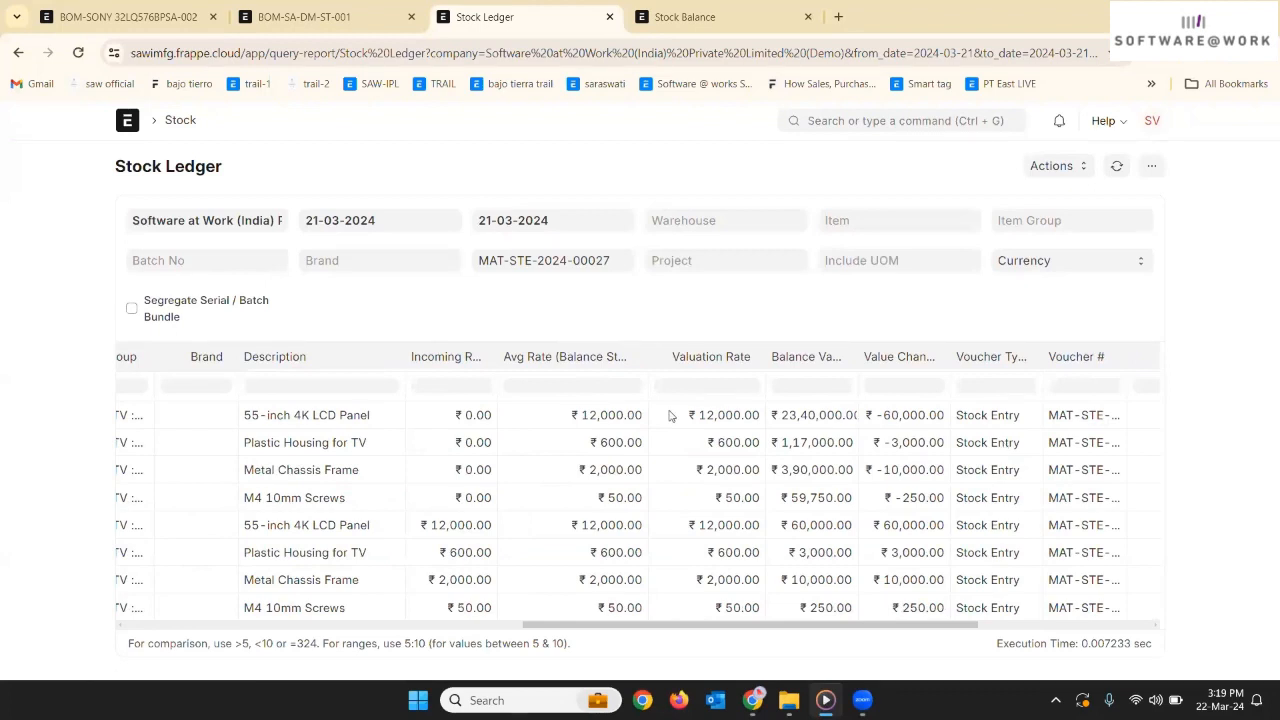
pyautogui.click(15, 59)
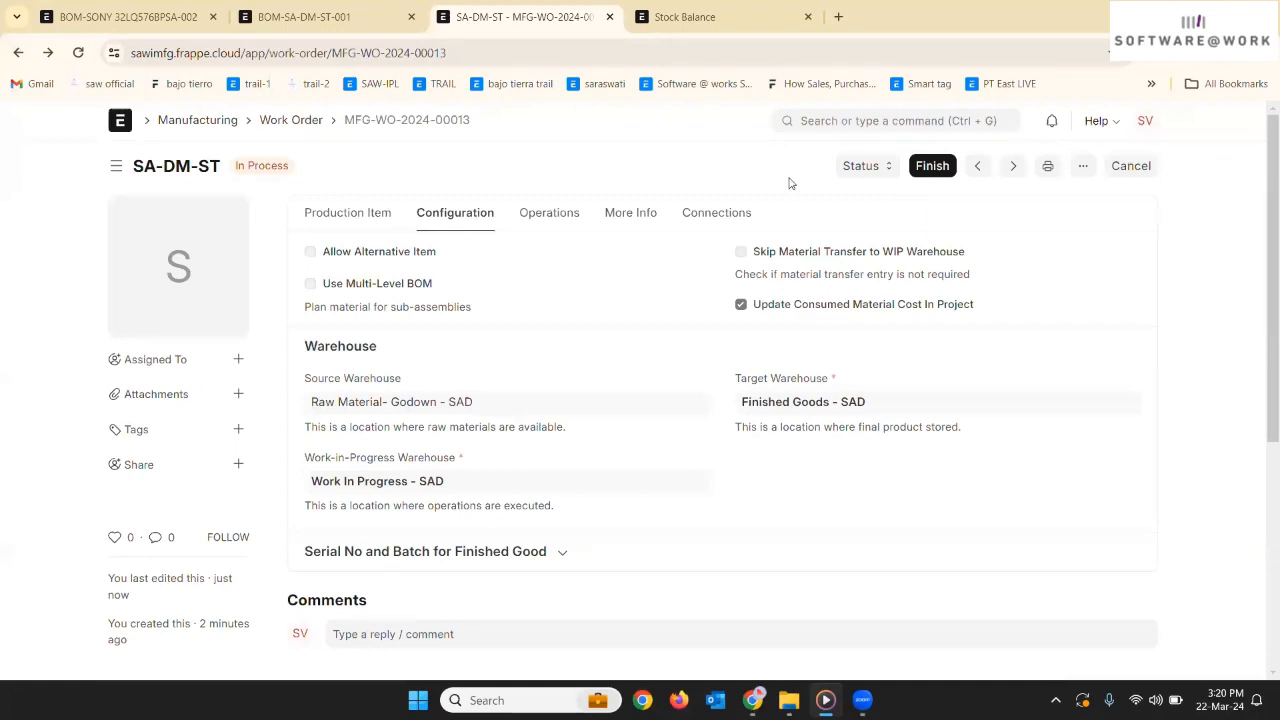
# - Find the Work Order Summary report, examine the status and quantities of the work orders, and return to the SA-DM-ST work order
pyautogui.click(838, 125)
pyautogui.write('wo')
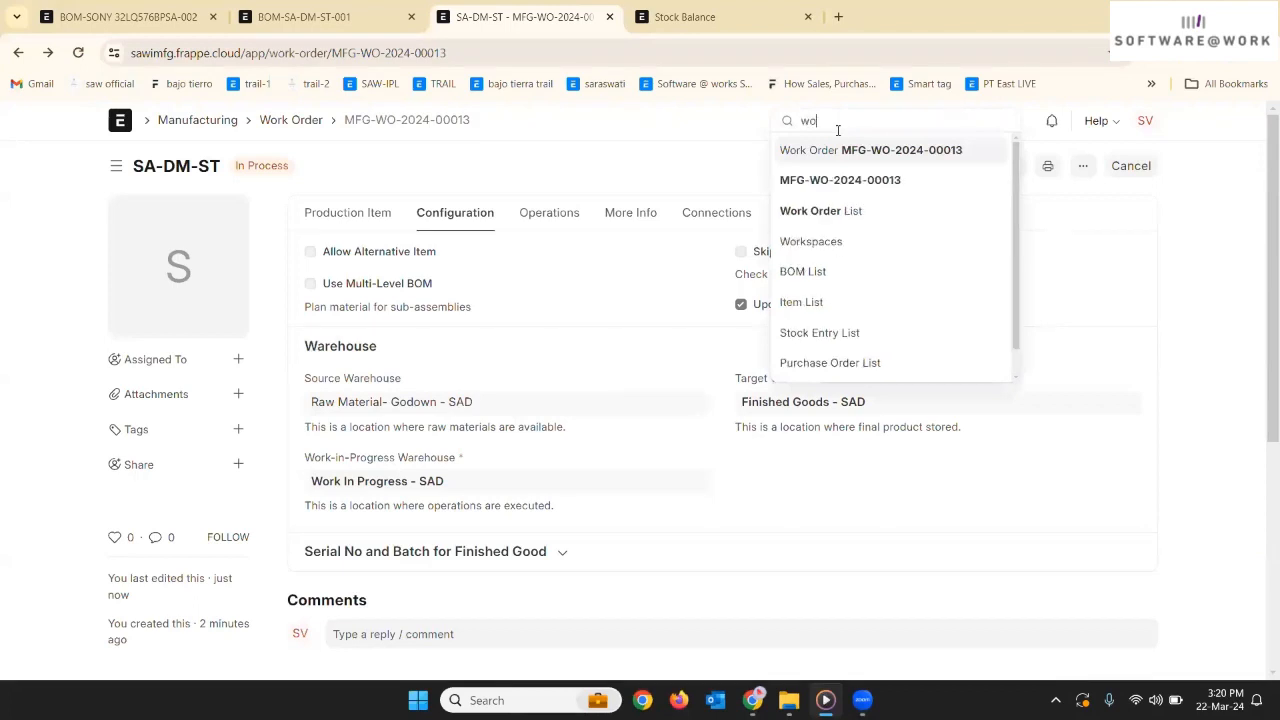
pyautogui.write('rk order su')
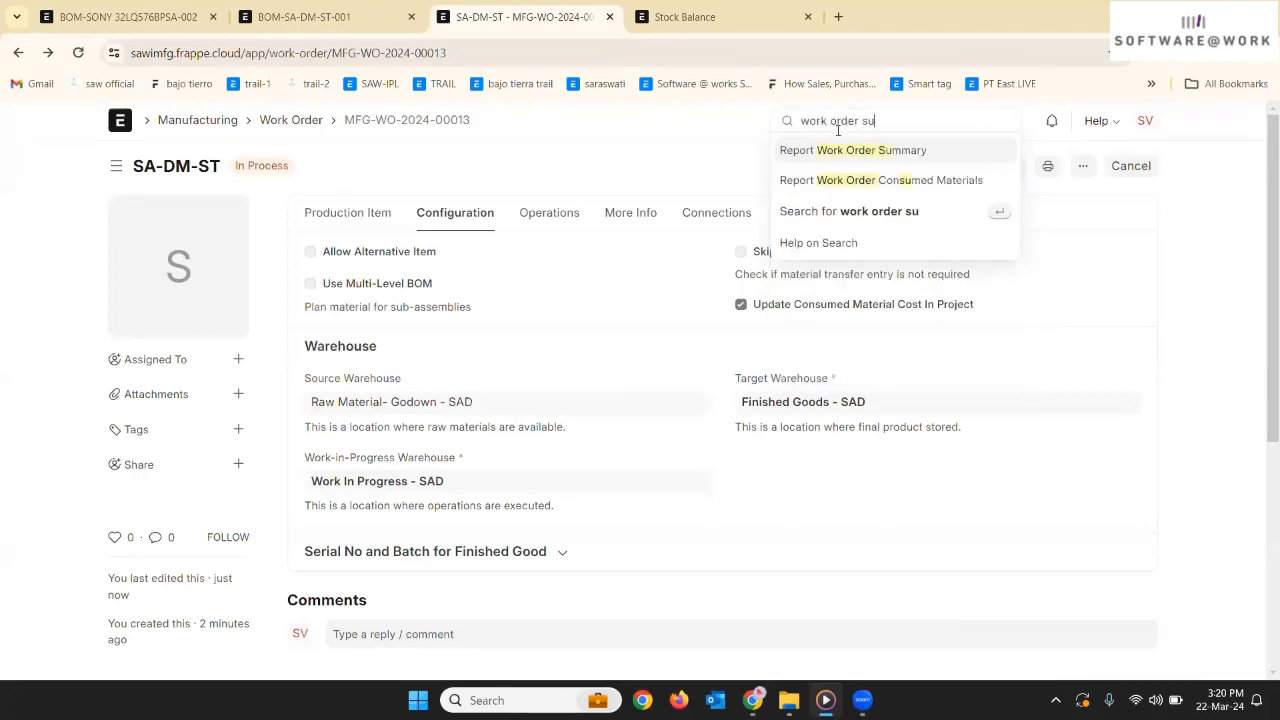
pyautogui.click(848, 152)
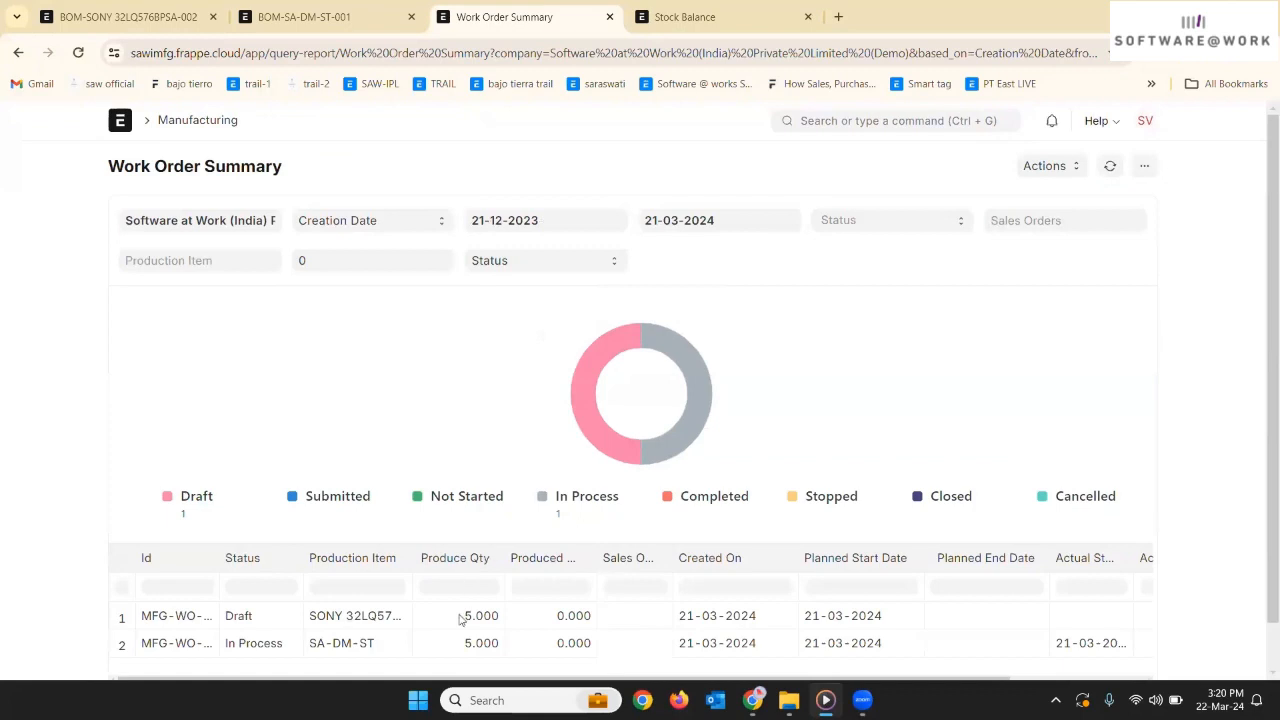
pyautogui.hscroll(1, 458, 629)
pyautogui.scroll(-1, 890, 465)
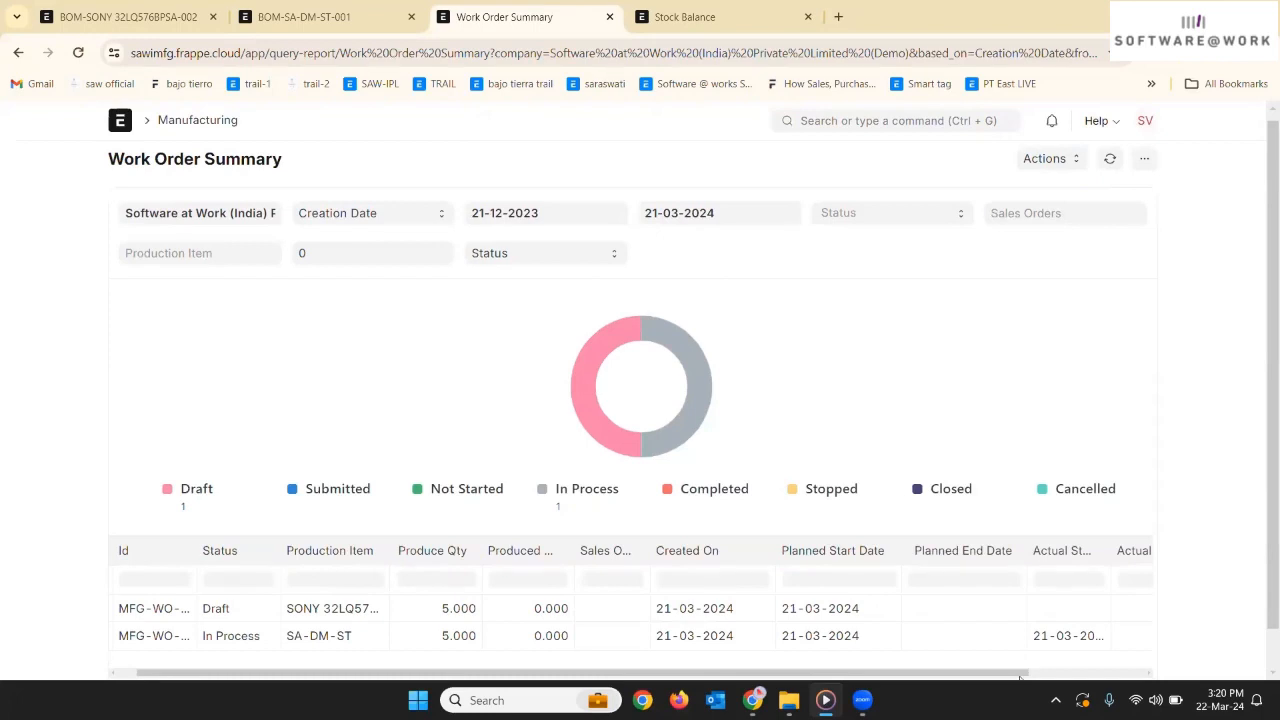
pyautogui.moveTo(1020, 678); pyautogui.dragTo(986, 678)
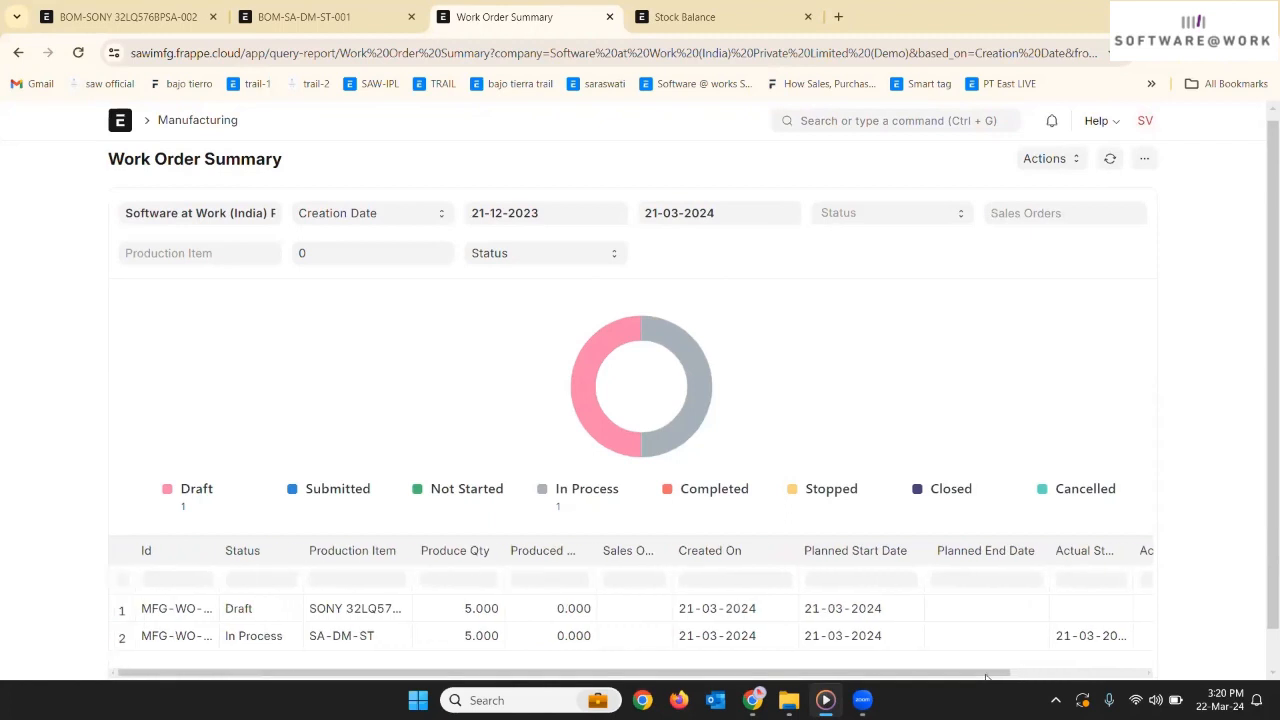
pyautogui.click(17, 57)
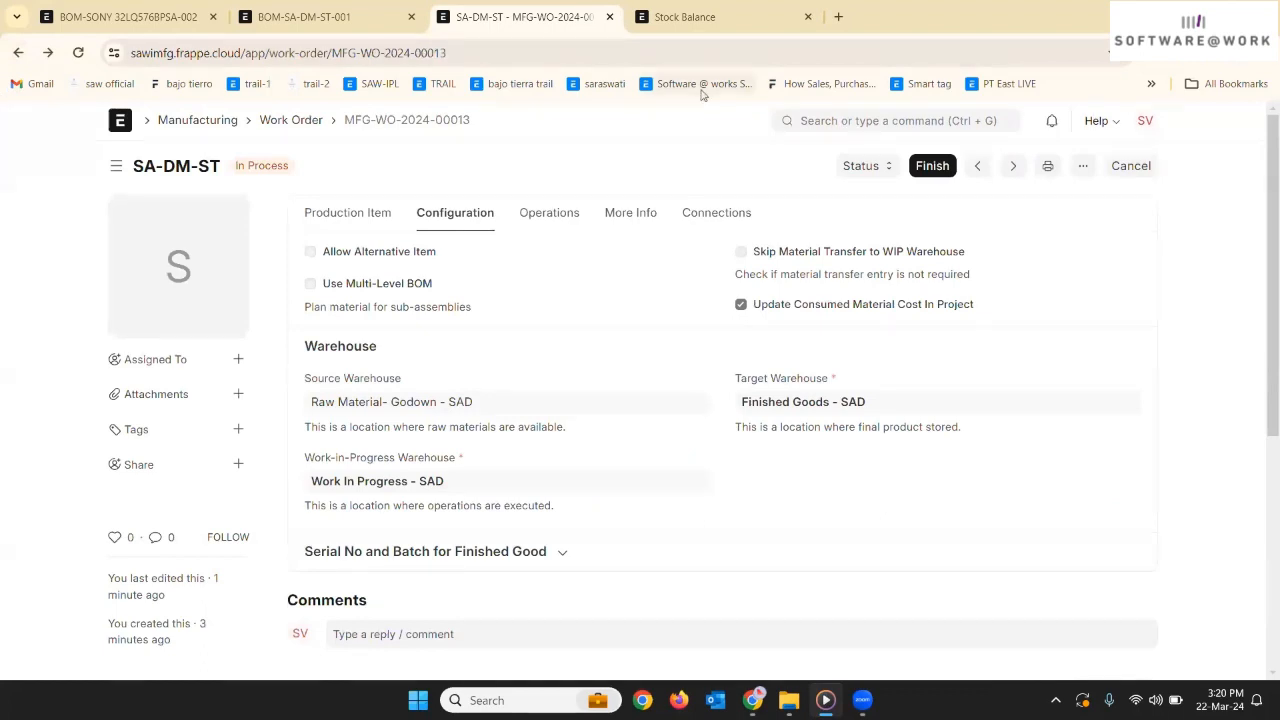
# - Finish the SA-DM-ST work order for a quantity of 5 and check the items of the resulting Manufacture stock entry
pyautogui.click(942, 177)
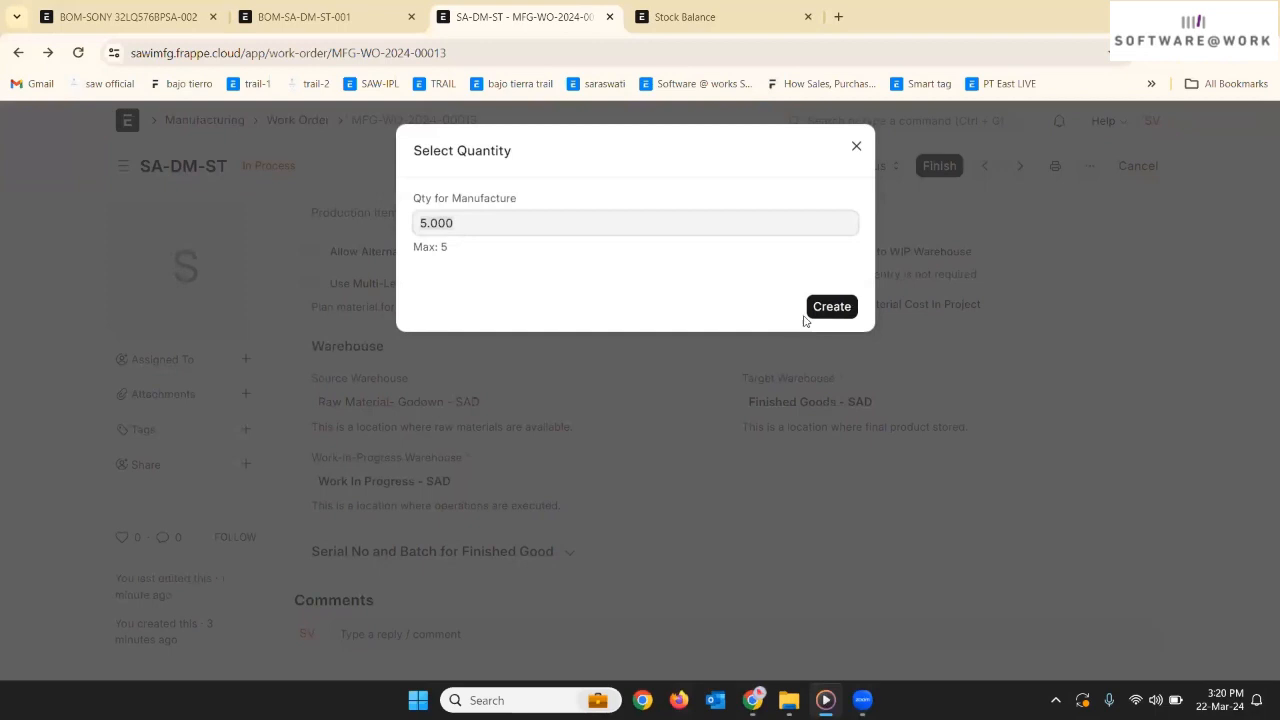
pyautogui.click(818, 316)
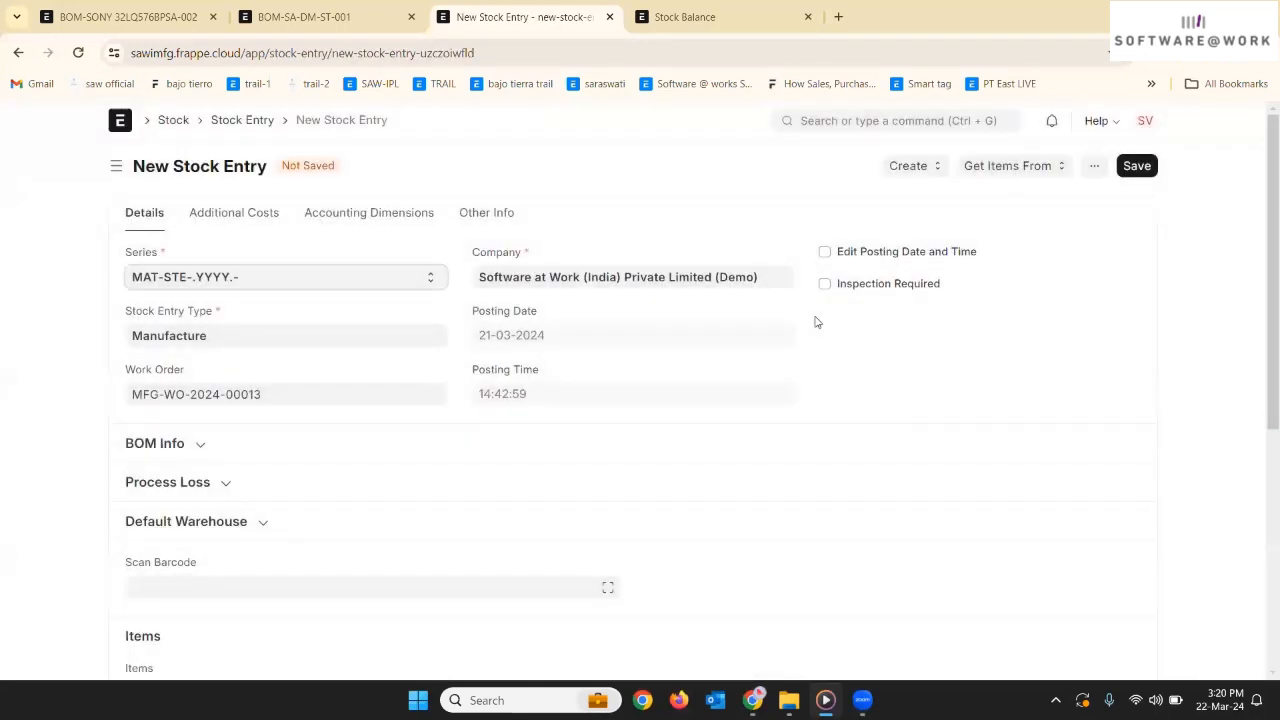
pyautogui.scroll(-2, 815, 322)
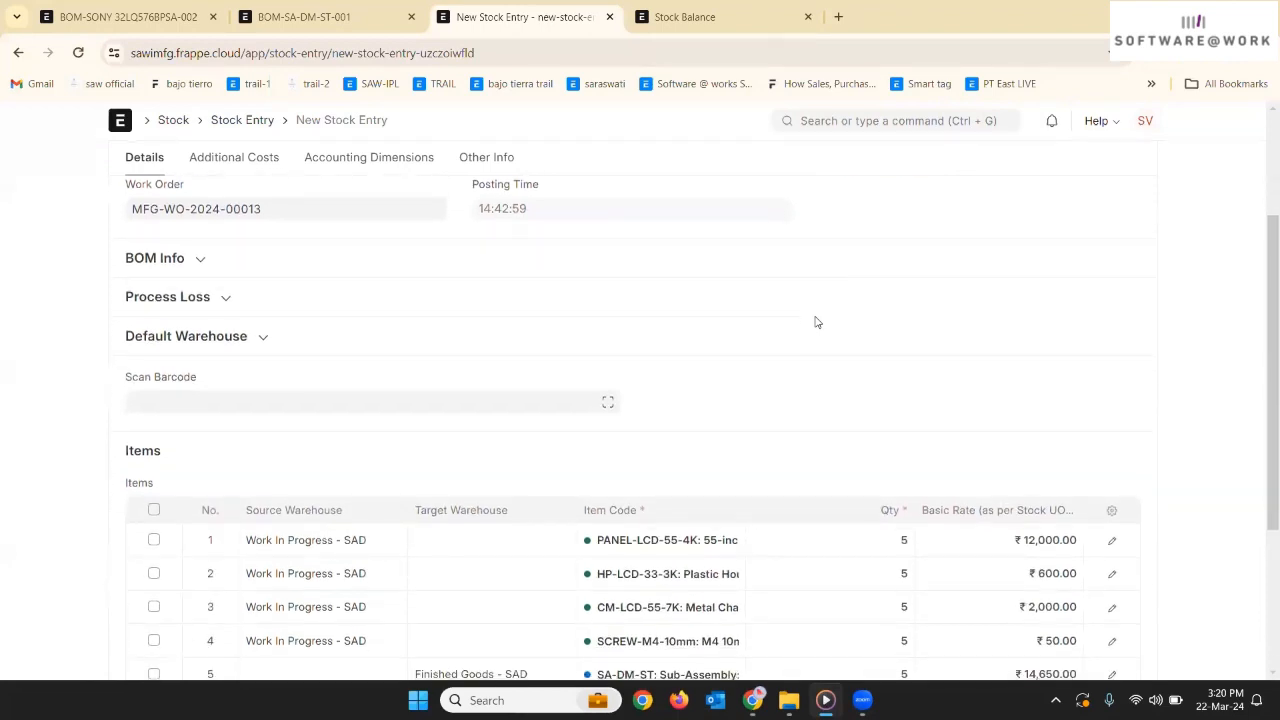
pyautogui.scroll(-1, 815, 322)
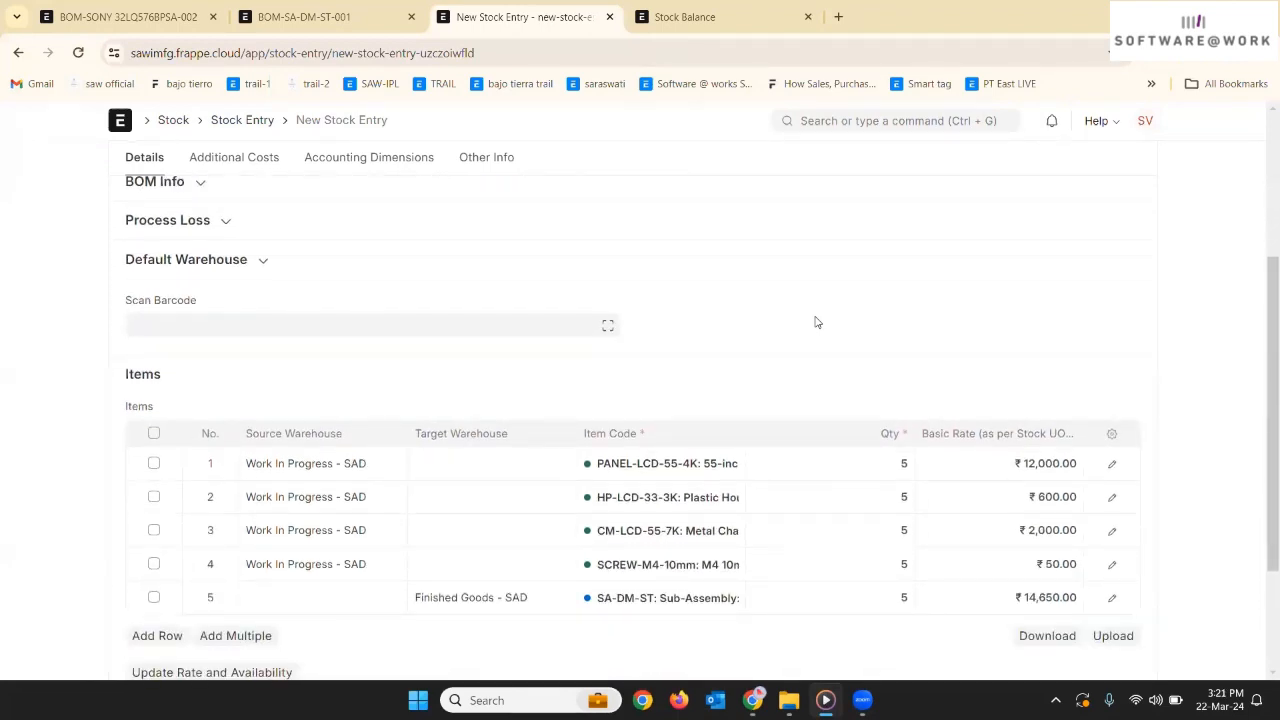
pyautogui.scroll(3, 815, 322)
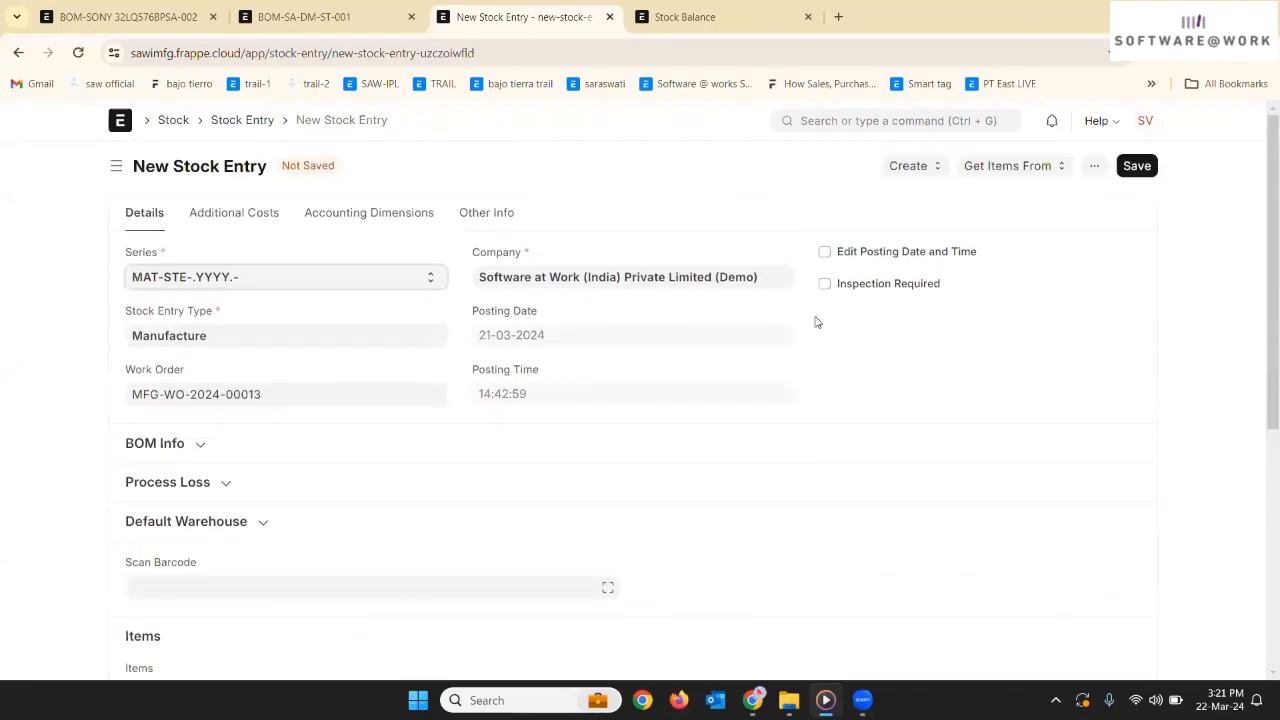
# - Save the Manufacture stock entry for SA-DM-ST and permanently submit it
pyautogui.click(1140, 168)
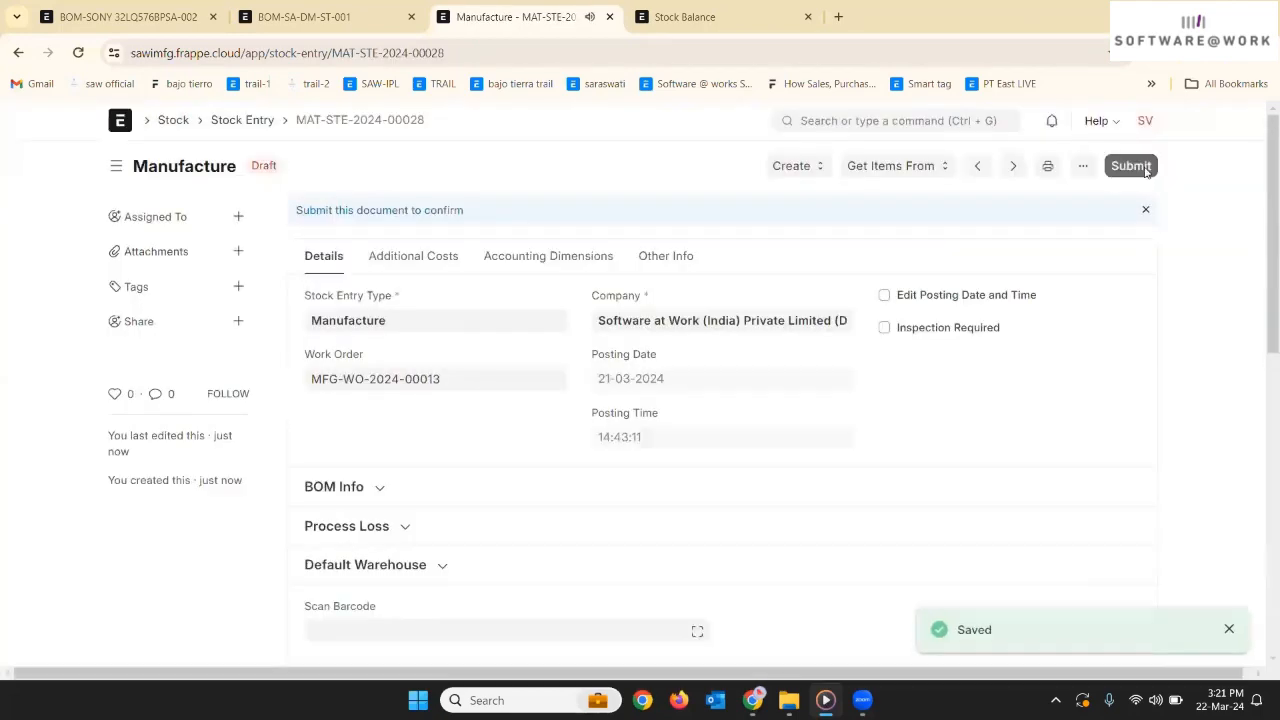
pyautogui.click(1146, 170)
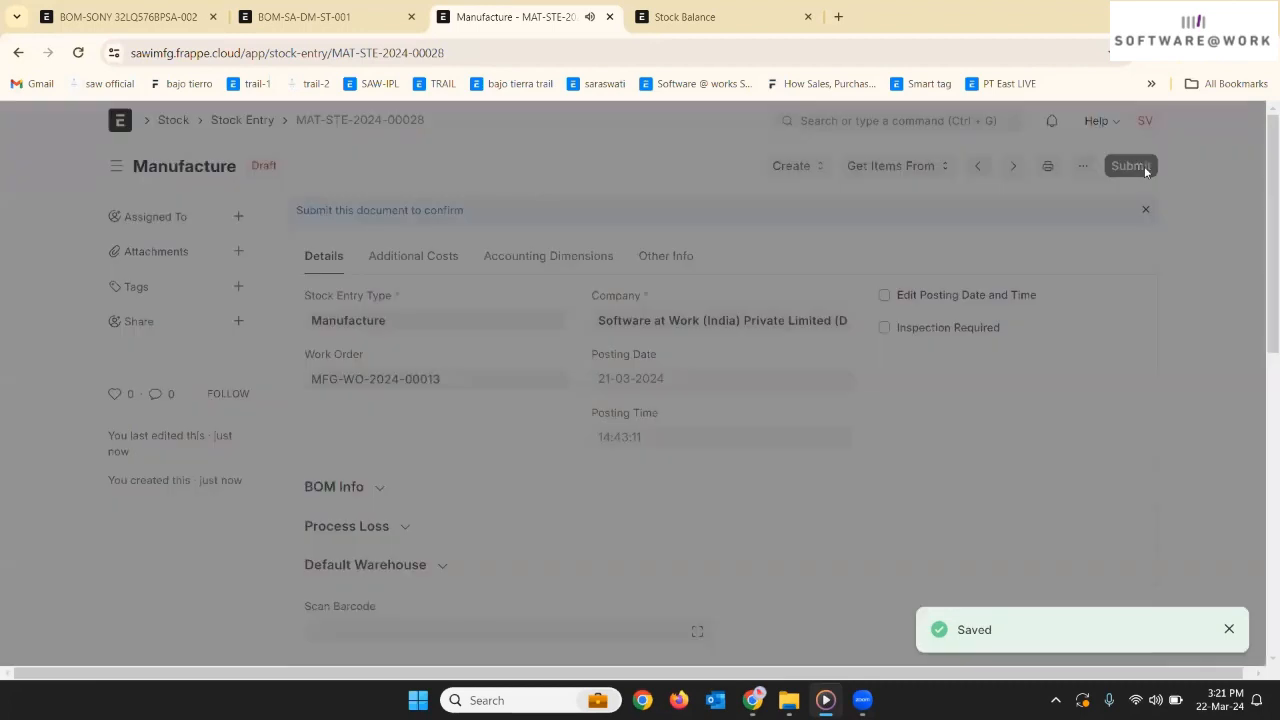
pyautogui.click(854, 255)
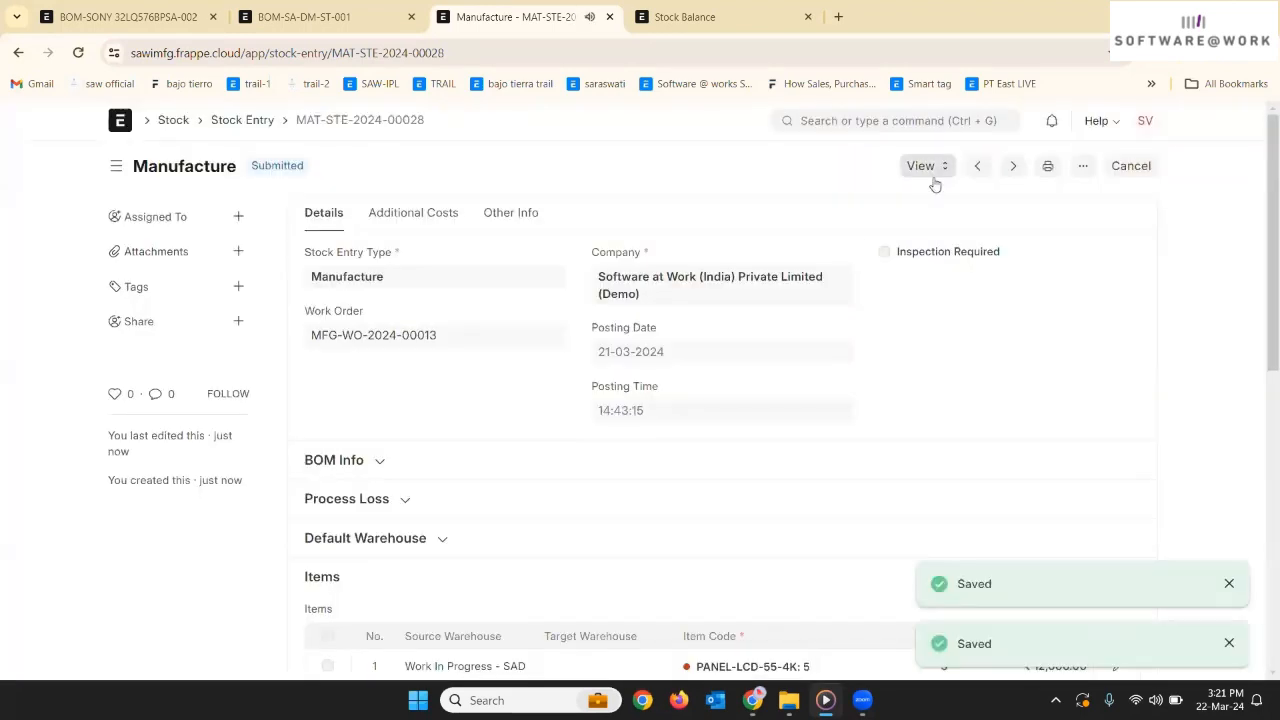
# - Open the stock ledger of the submitted Manufacture entry to examine the consumed materials and the finished sub-assembly
pyautogui.click(931, 172)
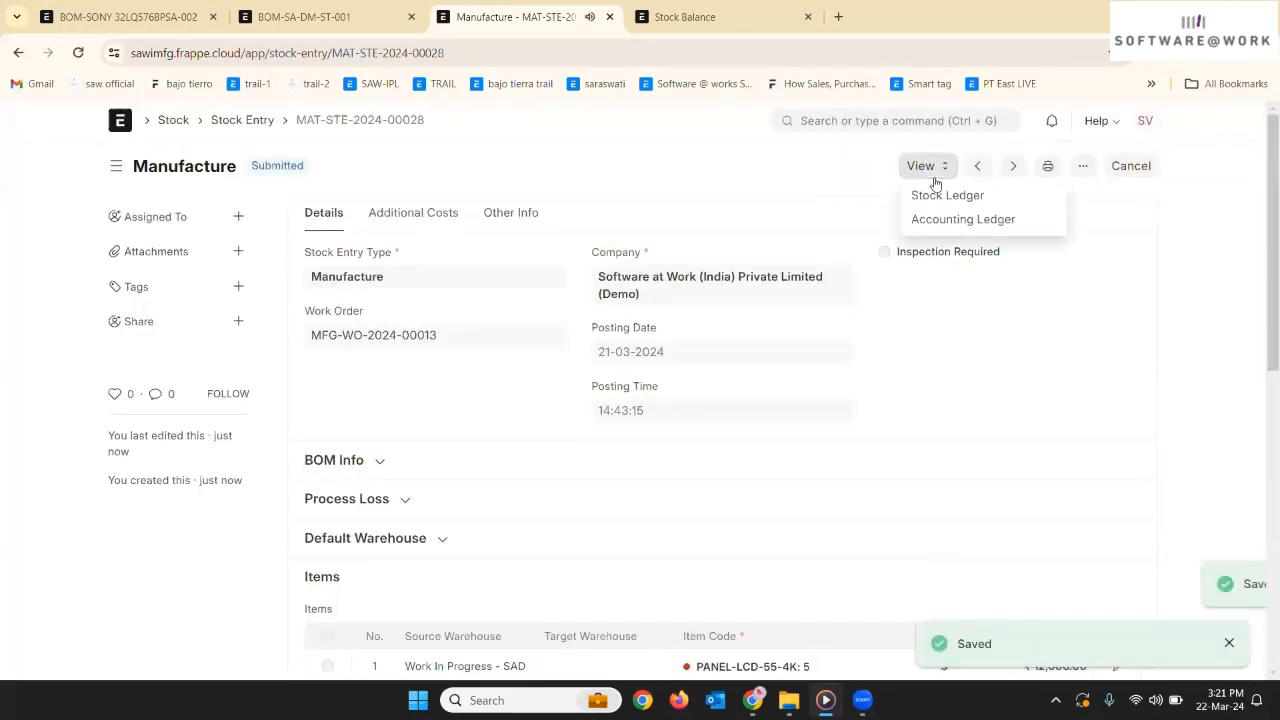
pyautogui.click(940, 197)
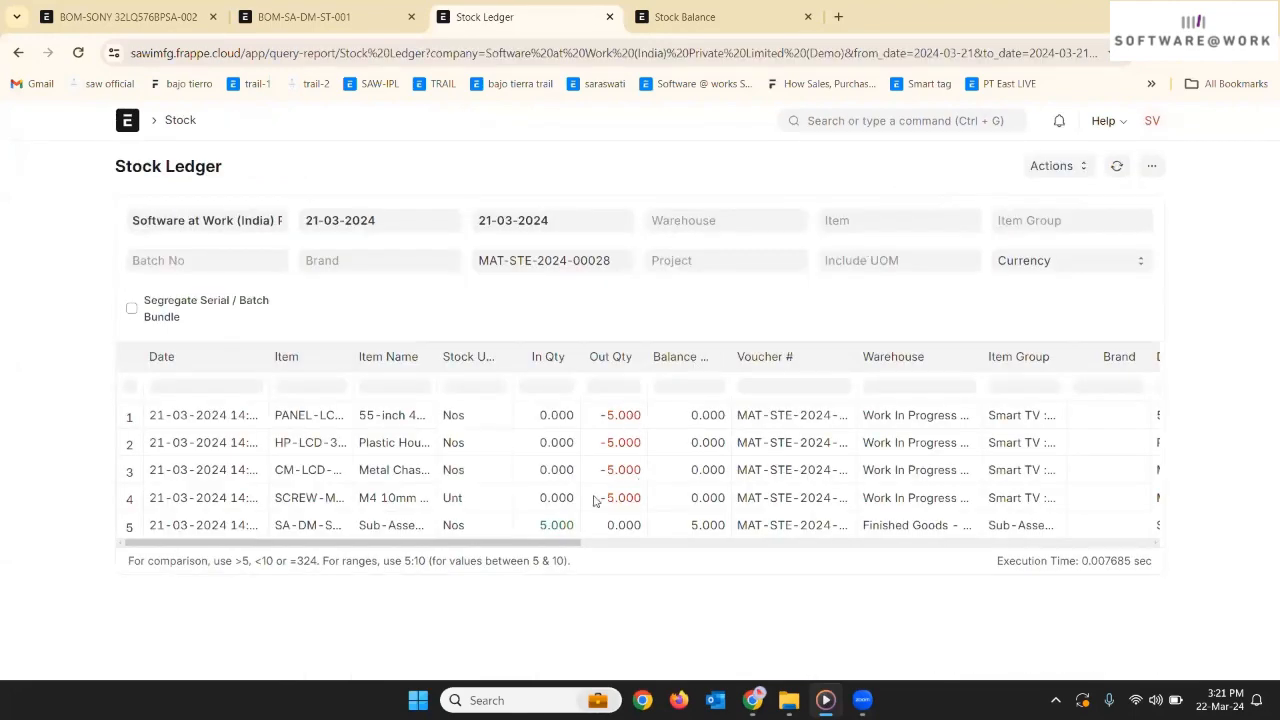
# - Examine the valuation rates and value changes in the stock ledger, and return to the production plan for the Sony TVs
pyautogui.hscroll(5, 751, 486)
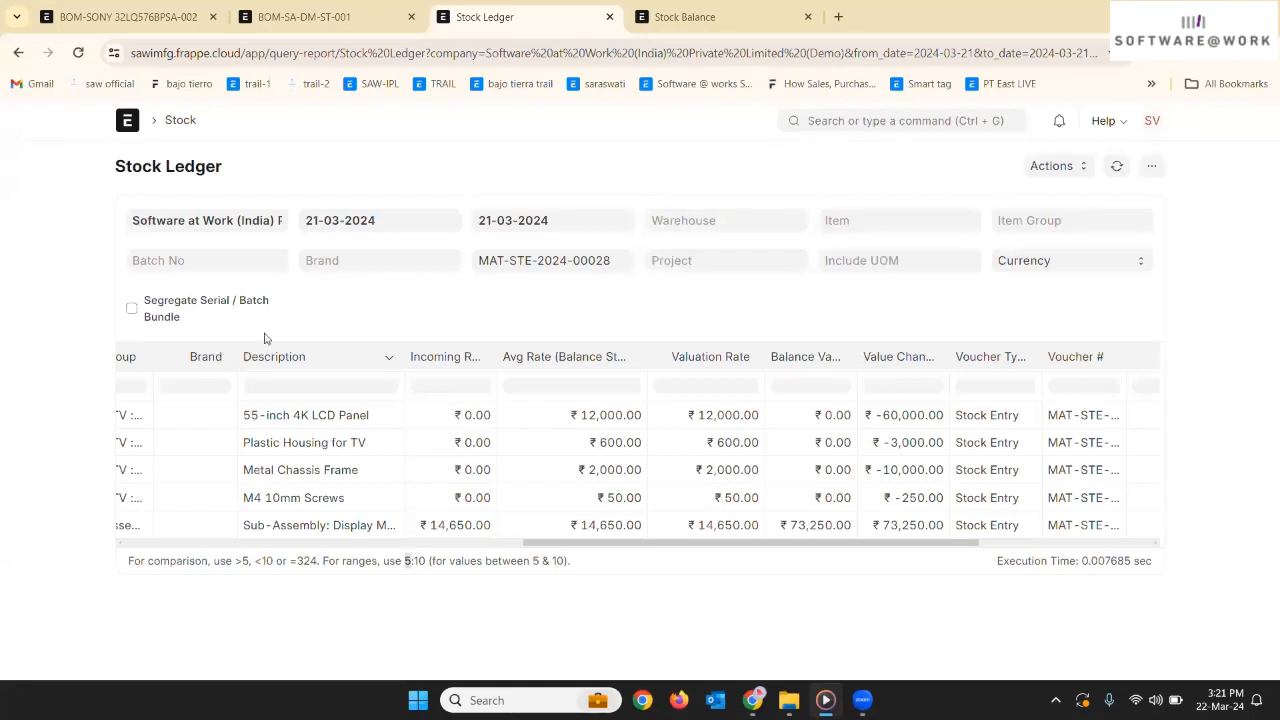
pyautogui.click(16, 53)
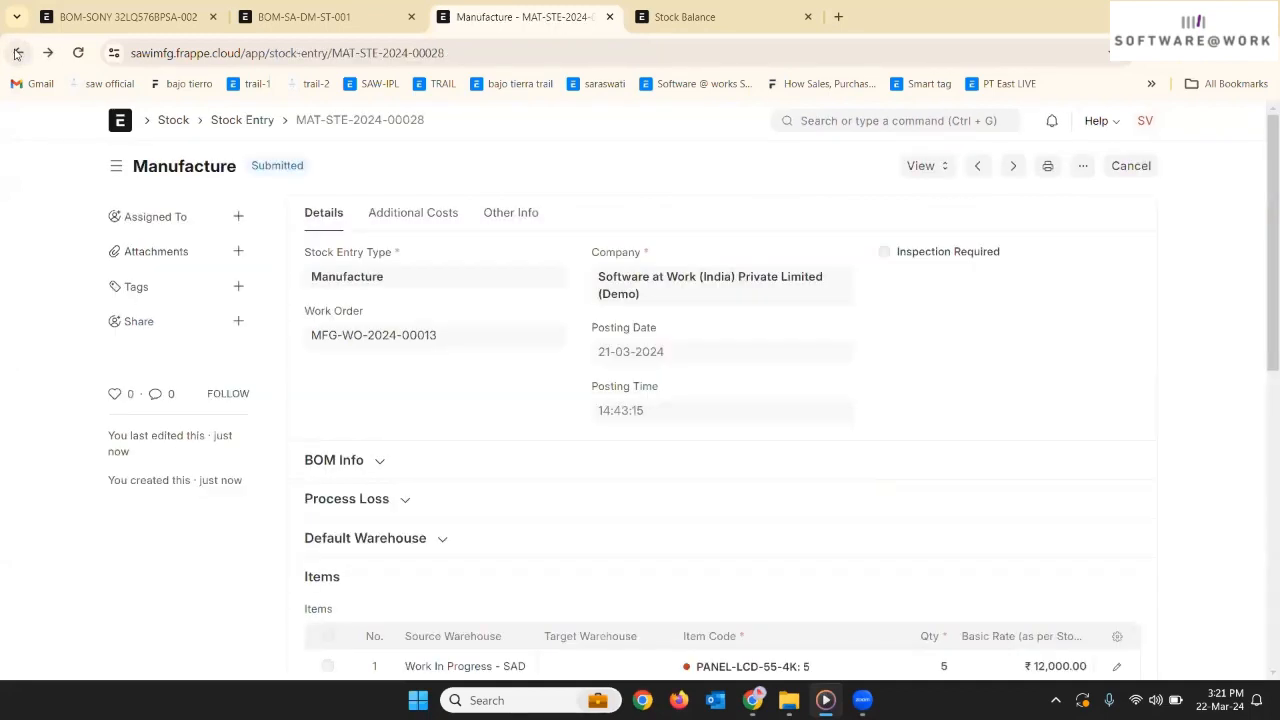
pyautogui.click(16, 53)
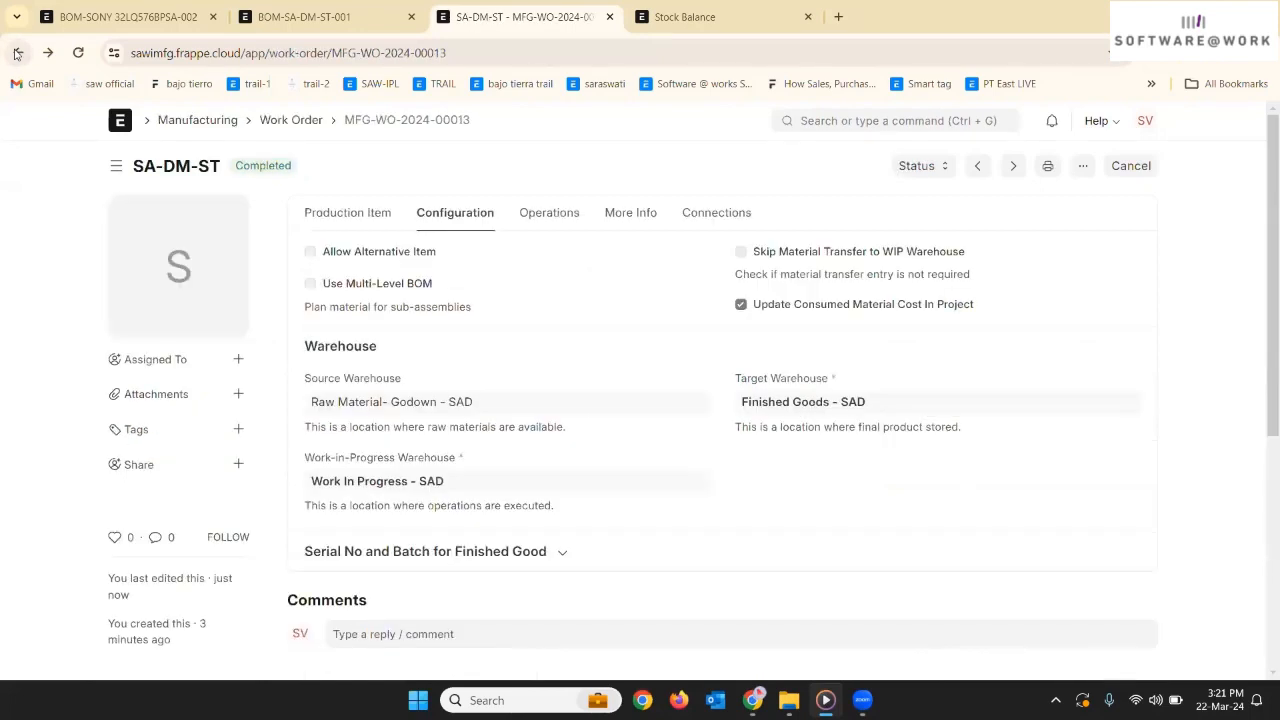
pyautogui.click(16, 53)
pyautogui.click(16, 53)
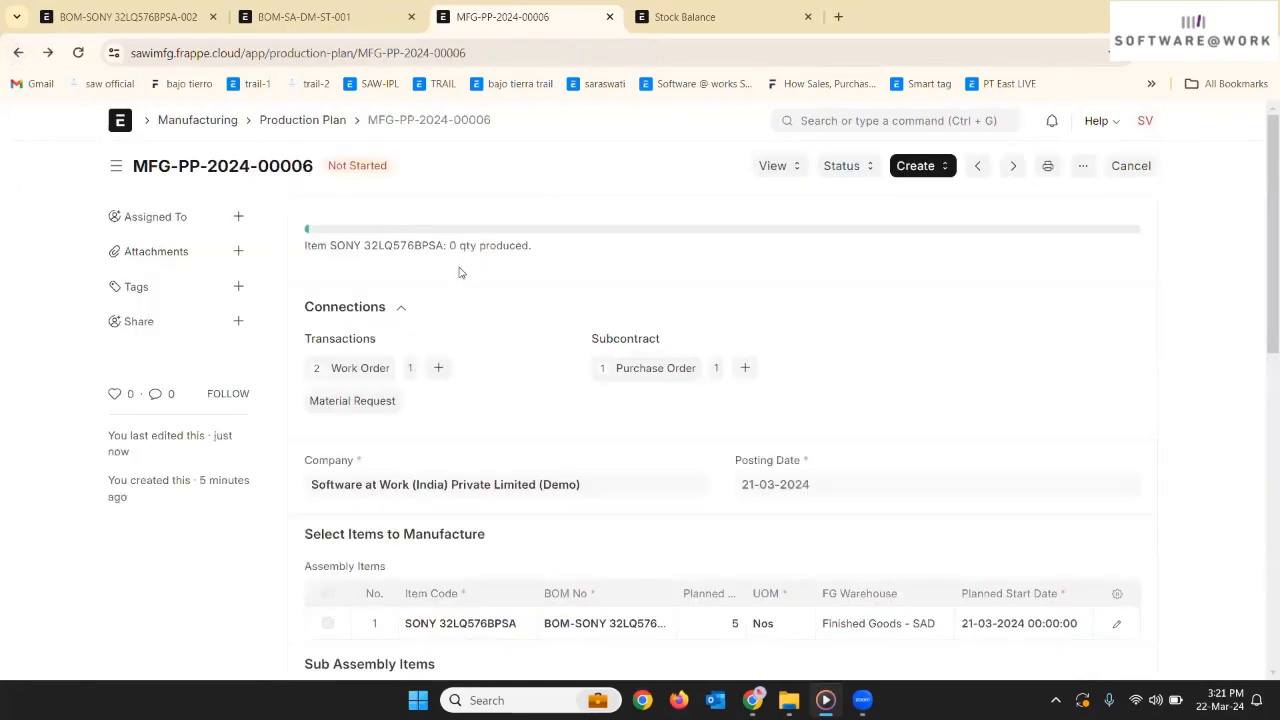
# - Open the draft Summit Traders Ltd. subcontract purchase order linked to the production plan and examine its details and items
pyautogui.click(642, 370)
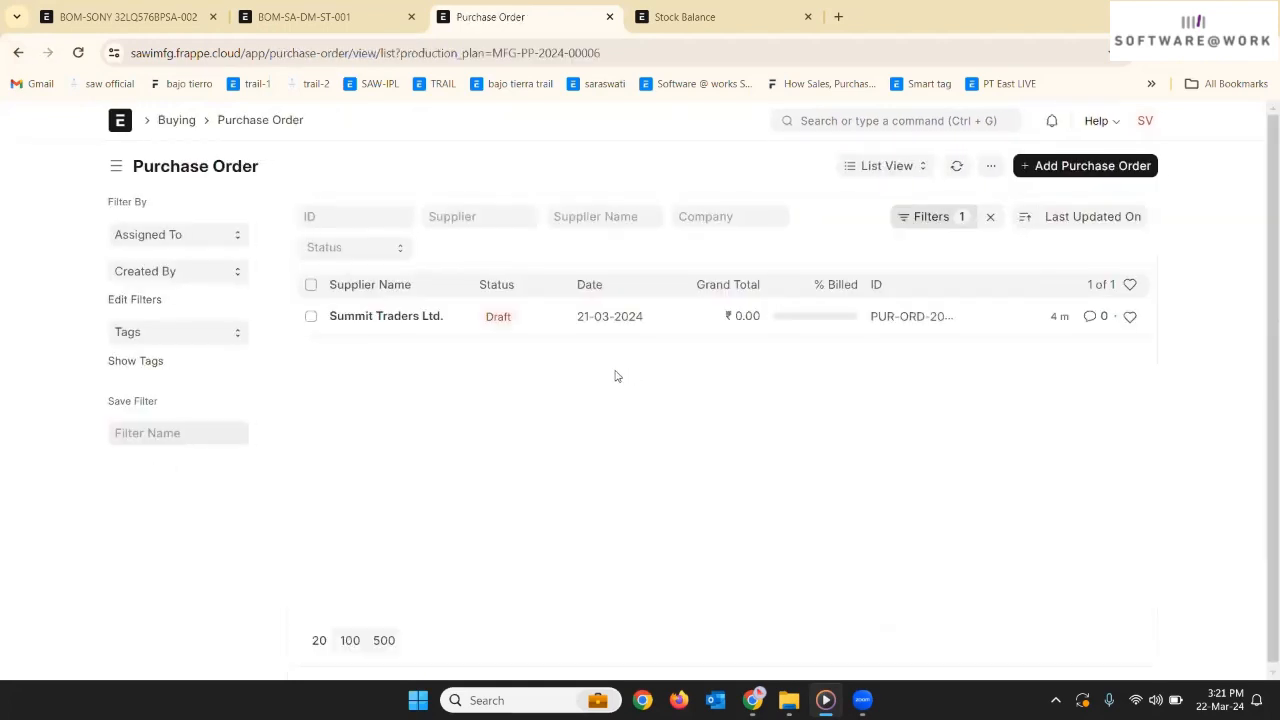
pyautogui.click(414, 318)
pyautogui.scroll(-3, 417, 325)
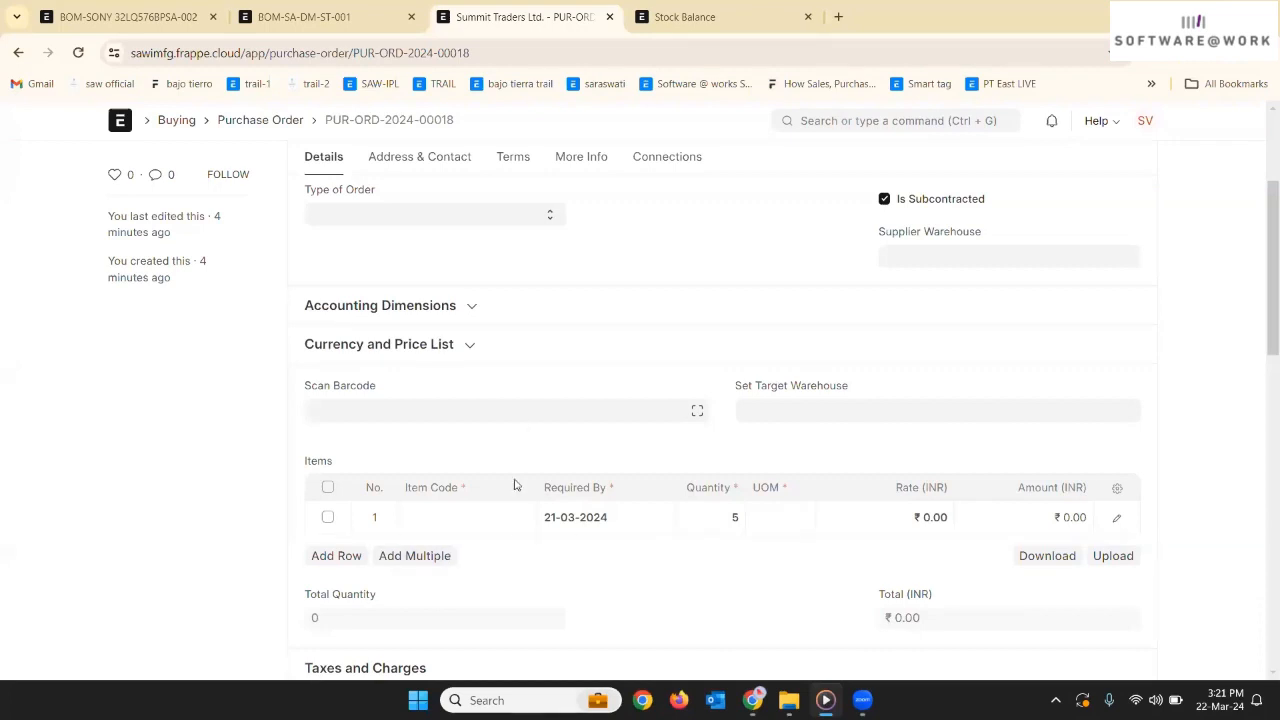
pyautogui.scroll(2, 517, 490)
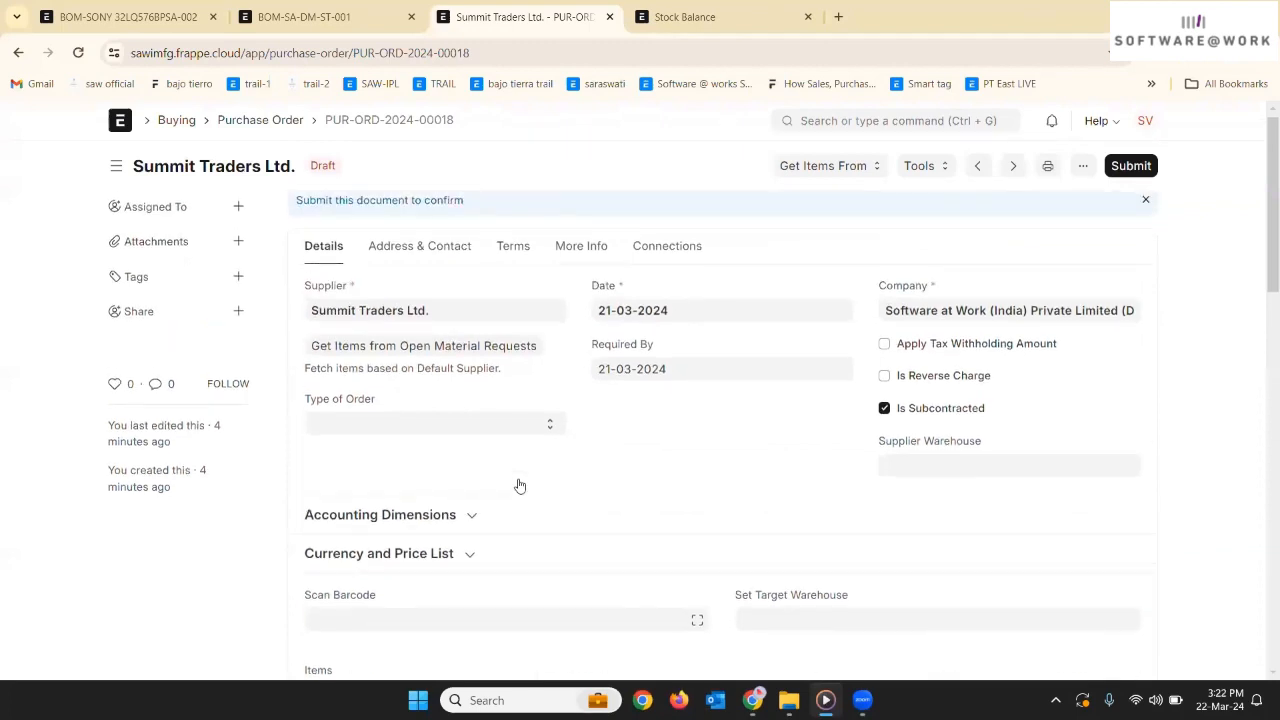
pyautogui.scroll(-2, 751, 488)
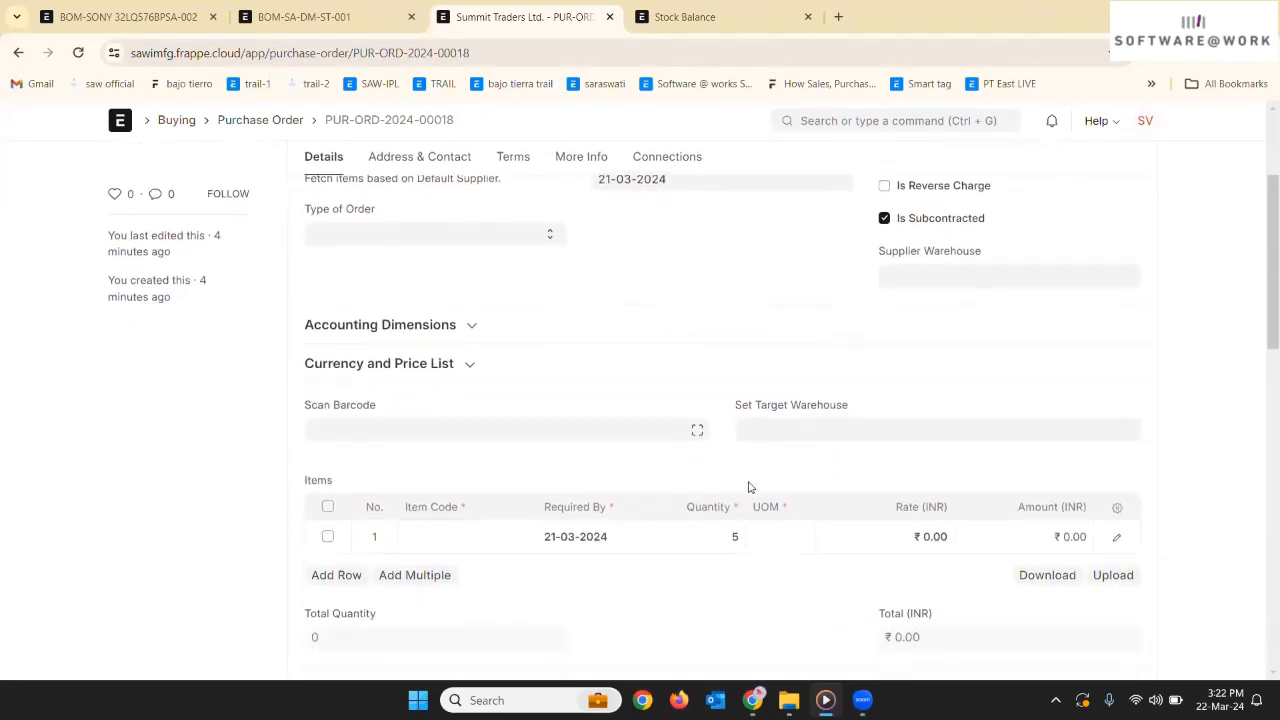
# - Set the purchase order row's item to SER001 (Job Work Charges) with a rate of 2,000
pyautogui.click(512, 542)
pyautogui.write('jo')
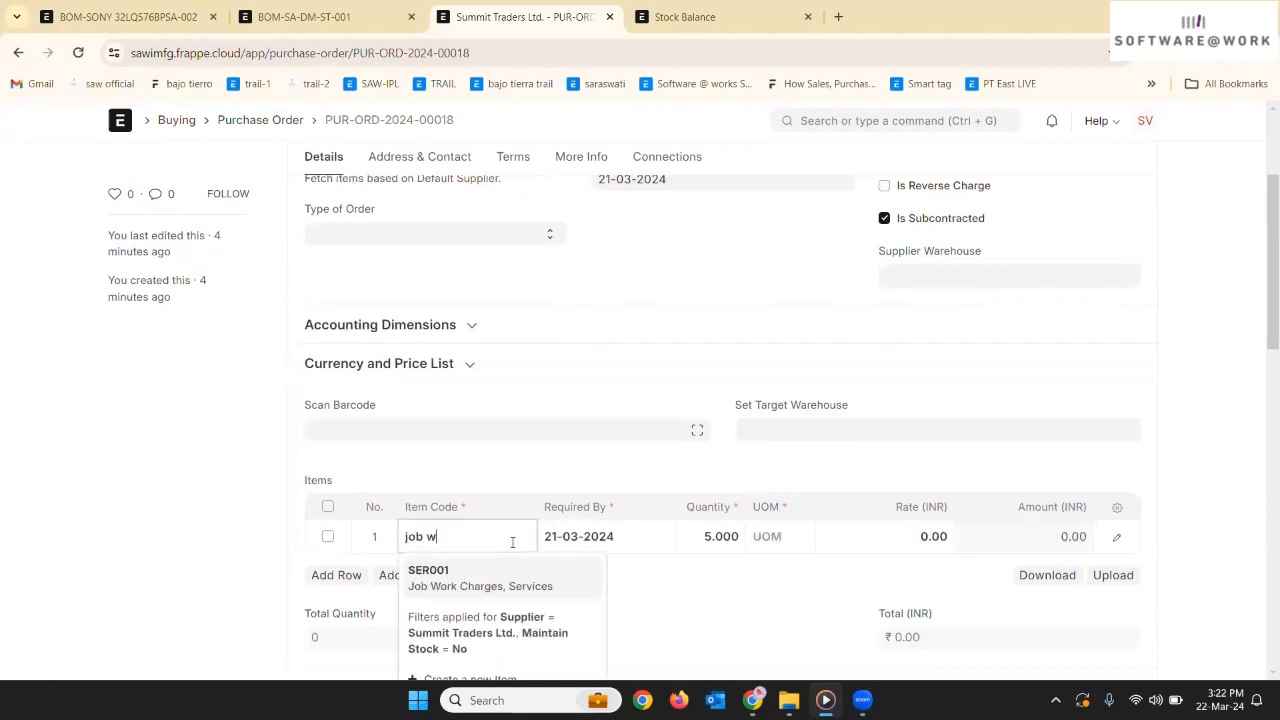
pyautogui.write('b w')
pyautogui.click(500, 580)
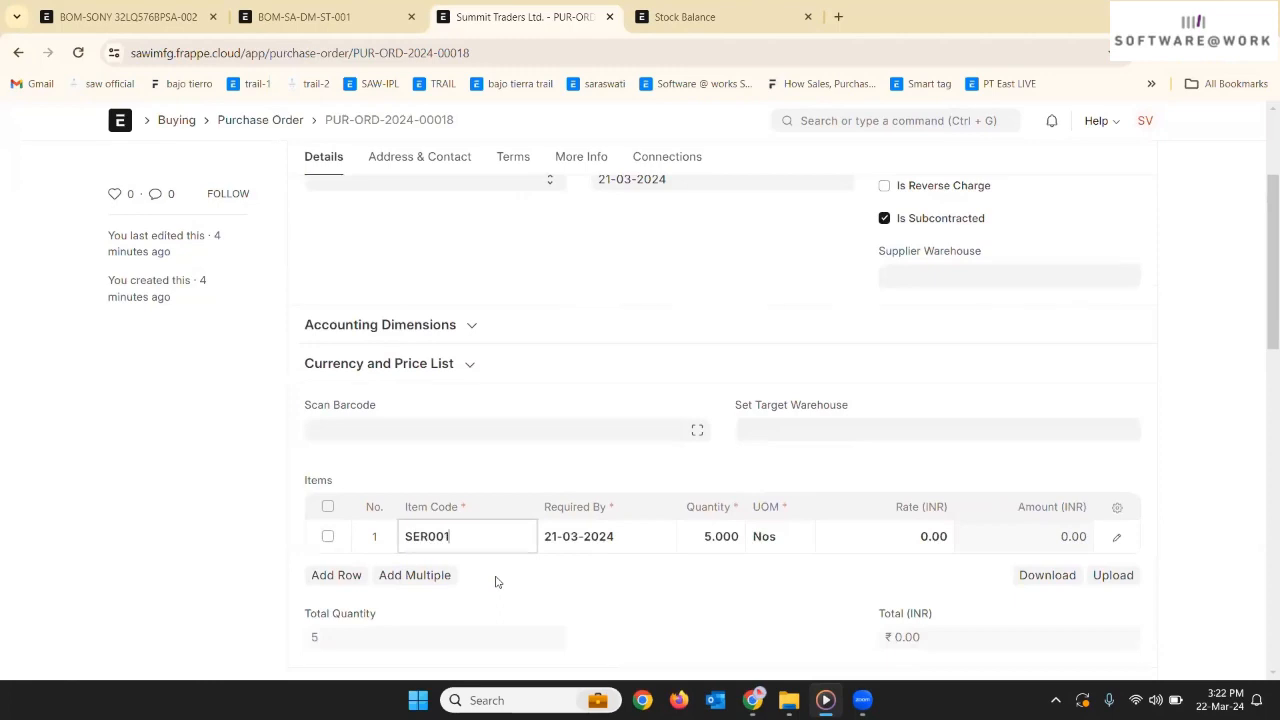
pyautogui.click(892, 547)
pyautogui.write('2,0')
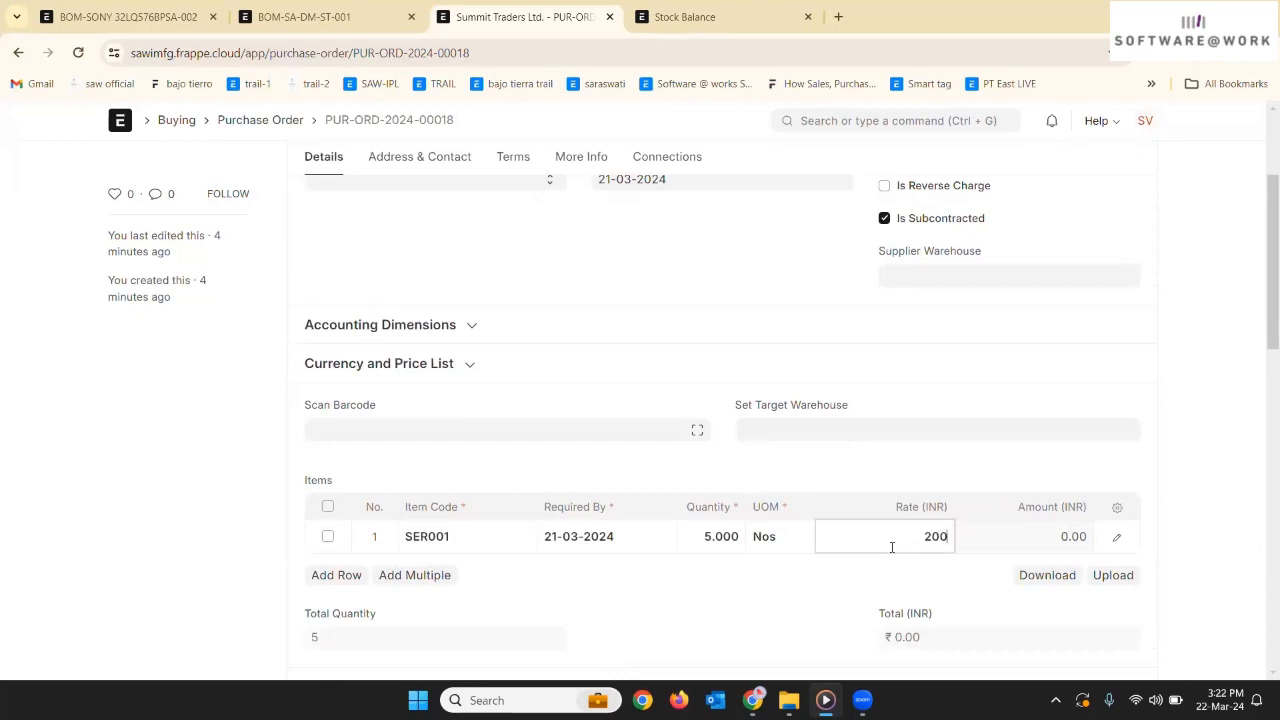
pyautogui.write('00')
pyautogui.click(892, 577)
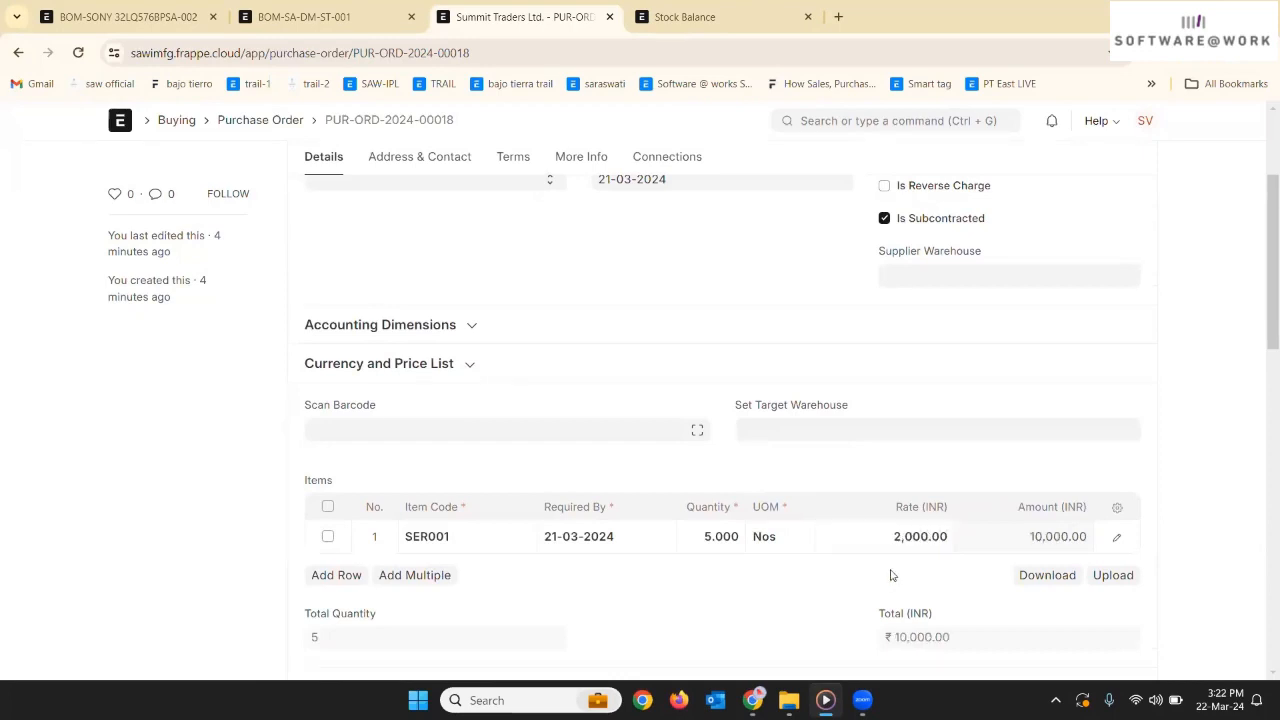
# - Review the purchase order's taxes, totals, address and contact details, and payment terms
pyautogui.scroll(-2, 892, 575)
pyautogui.scroll(-5, 892, 575)
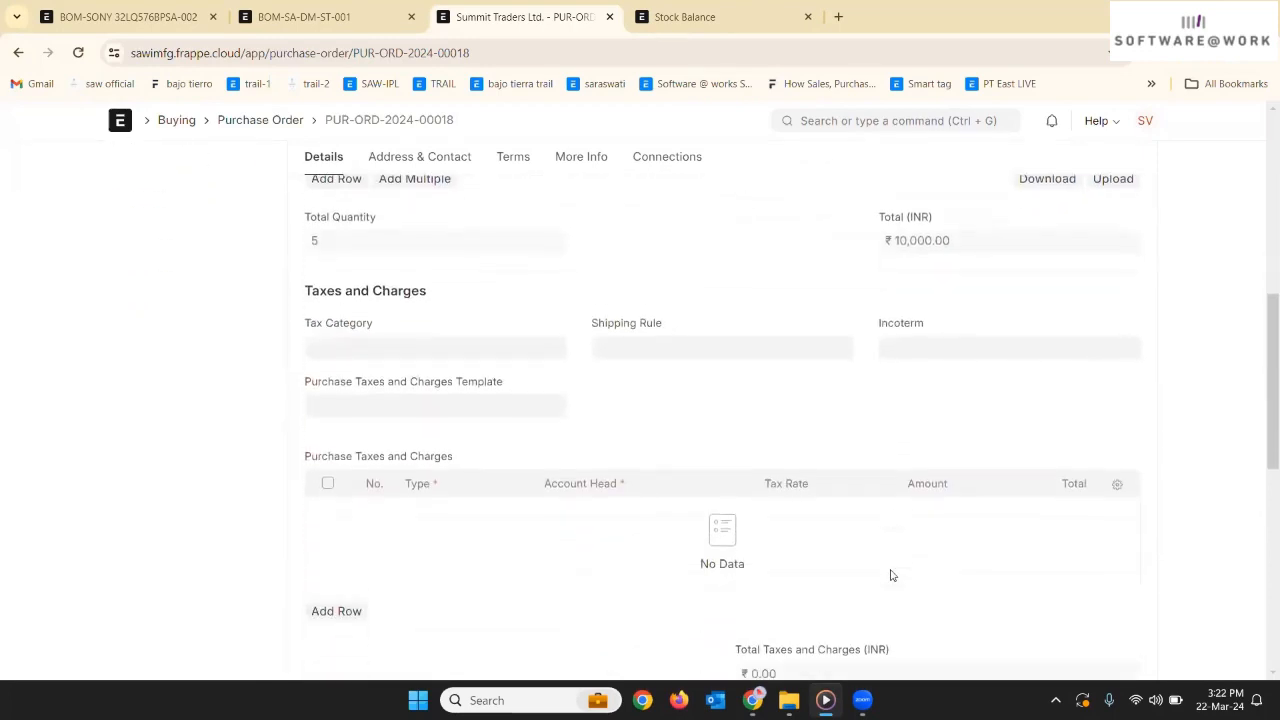
pyautogui.scroll(-1, 892, 576)
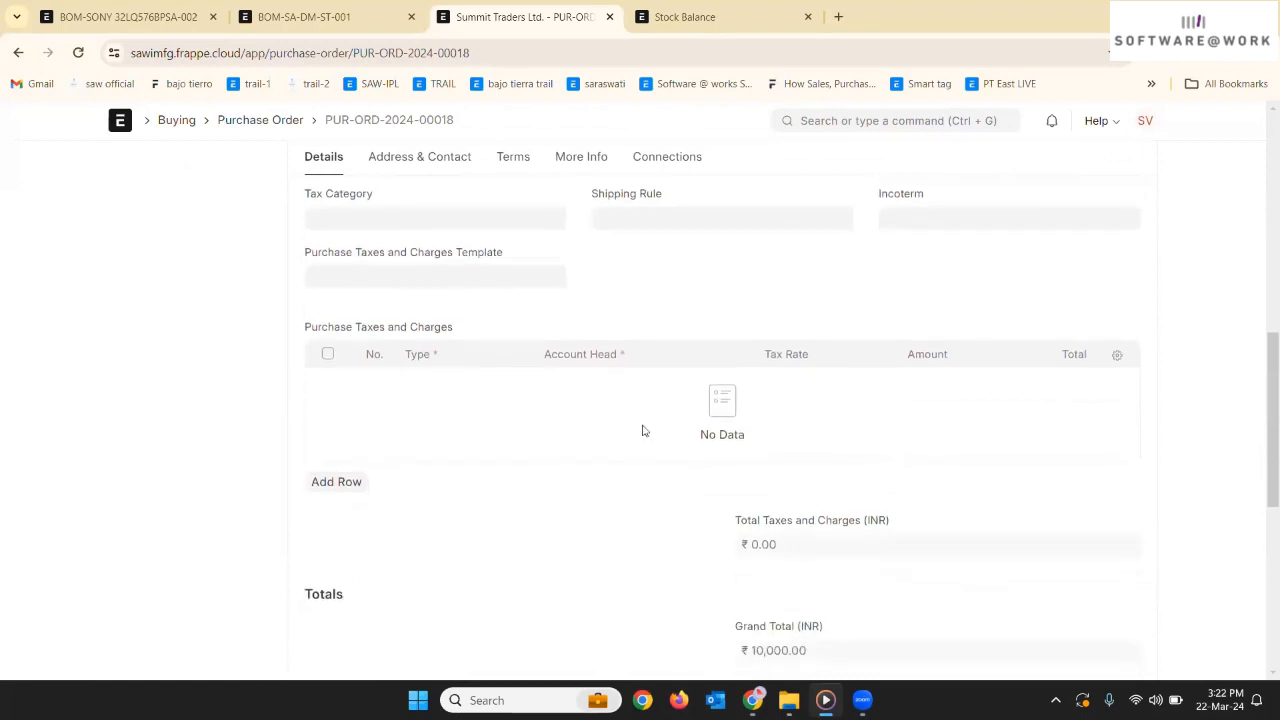
pyautogui.scroll(6, 635, 425)
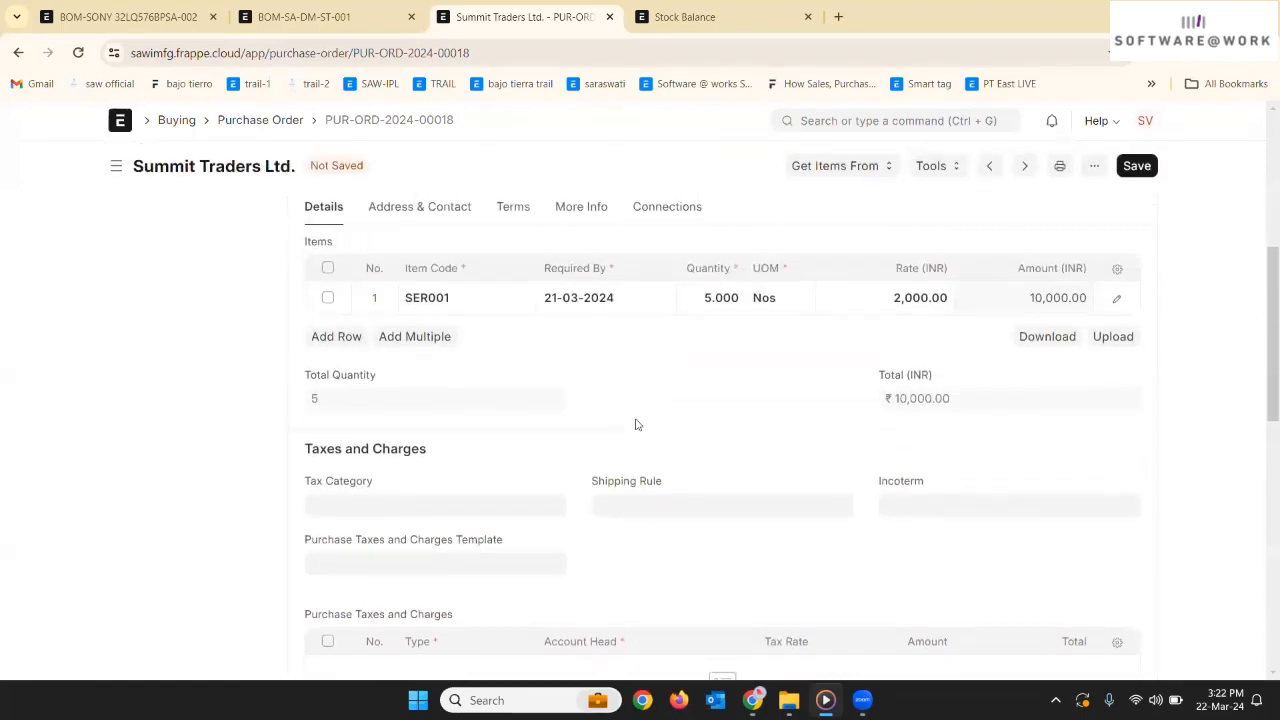
pyautogui.scroll(4, 635, 425)
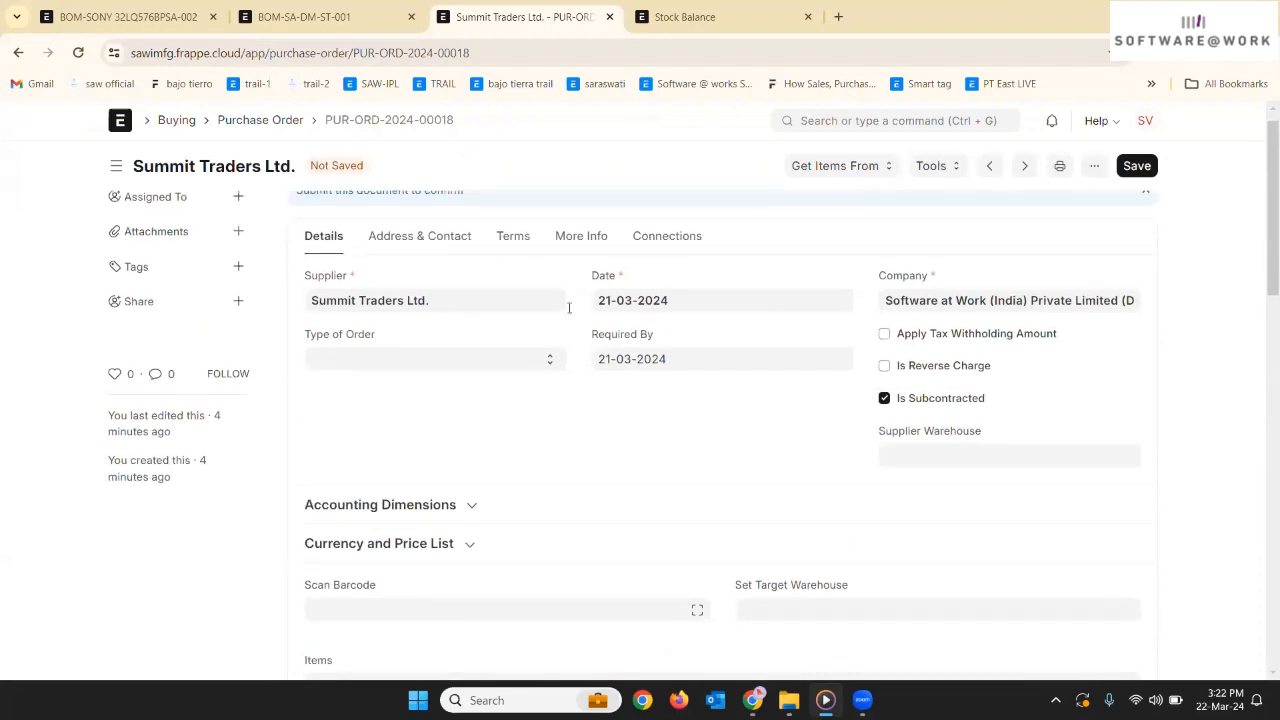
pyautogui.click(428, 246)
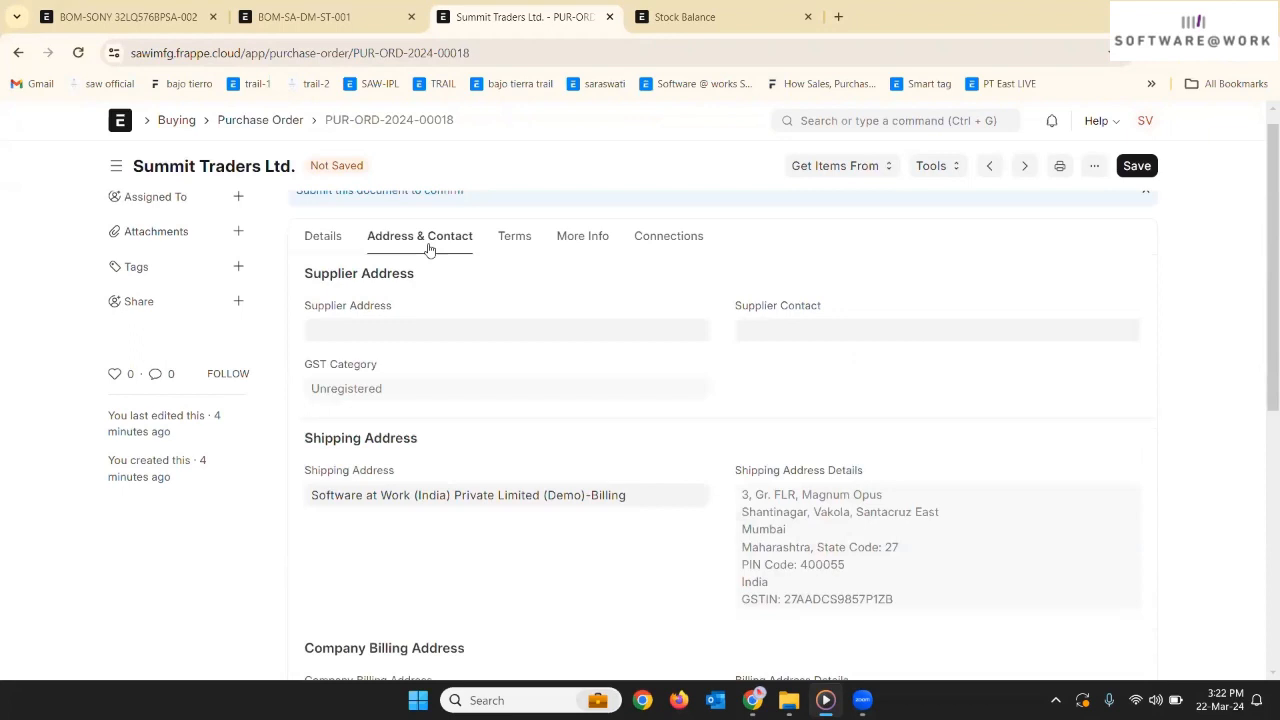
pyautogui.click(508, 243)
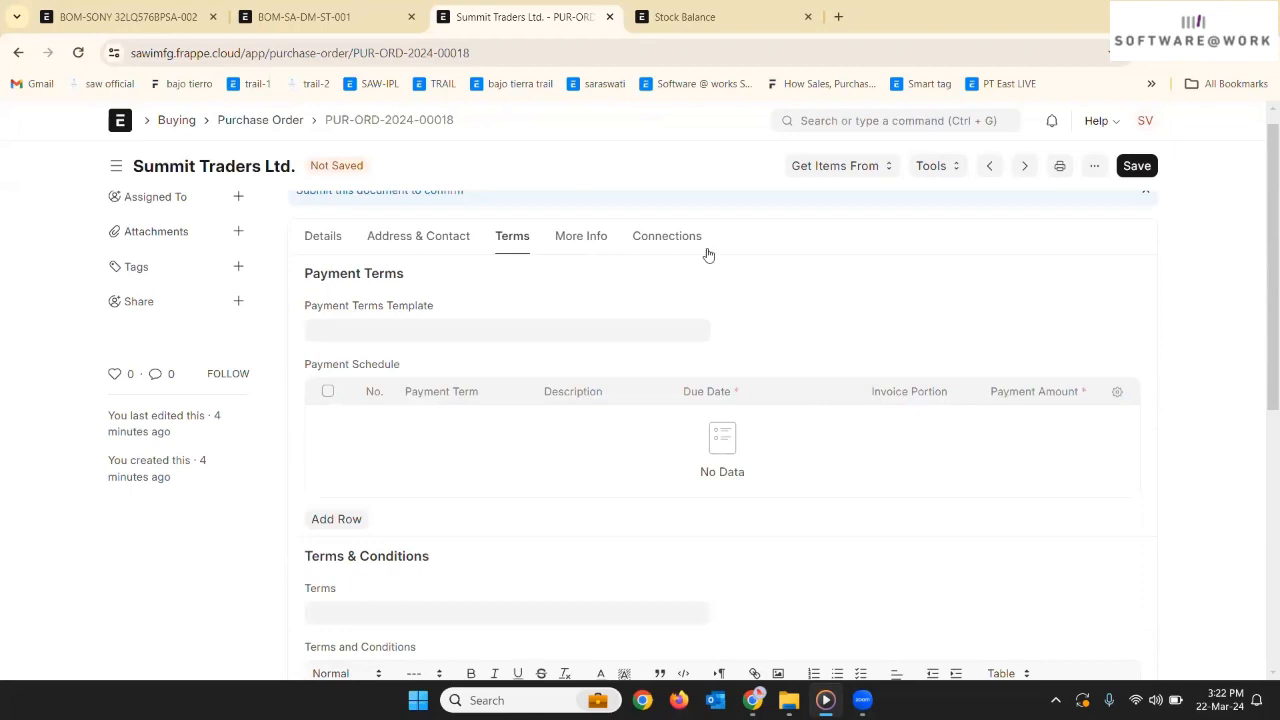
pyautogui.click(340, 240)
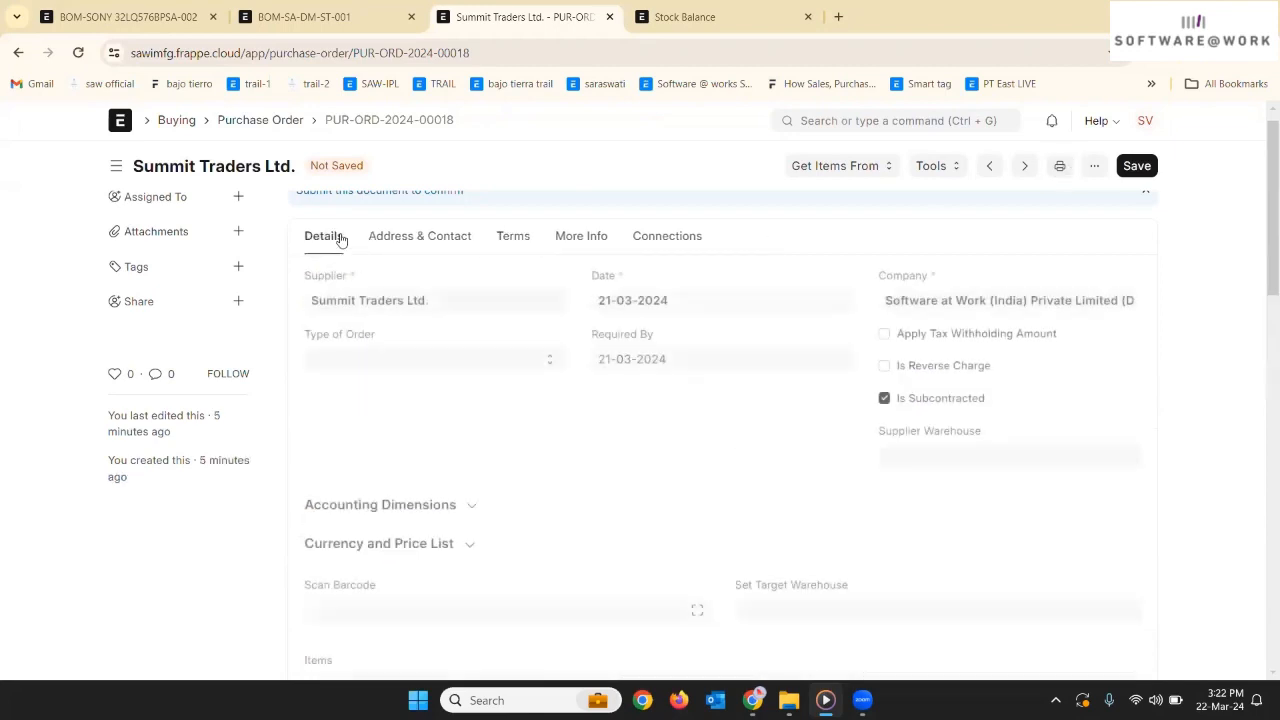
# - Inspect the full details of the SER001 row, including its finished good and warehouse settings, and close them
pyautogui.scroll(-3, 622, 337)
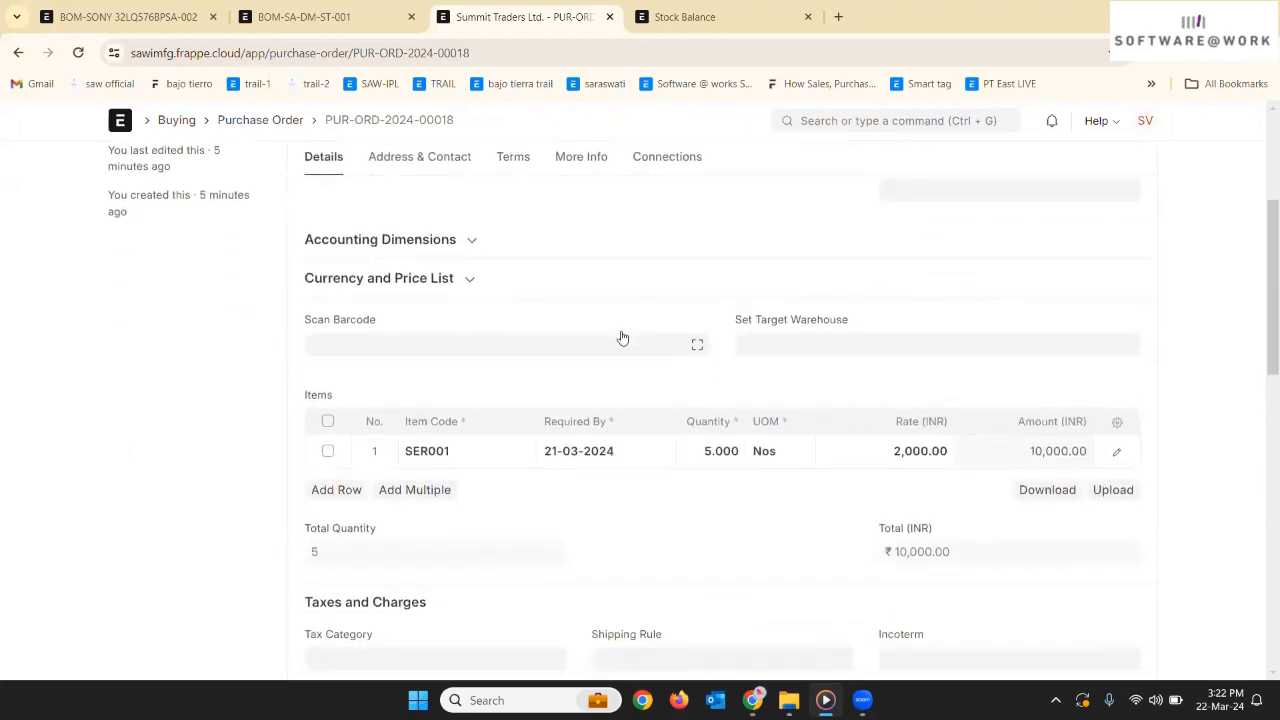
pyautogui.click(1117, 452)
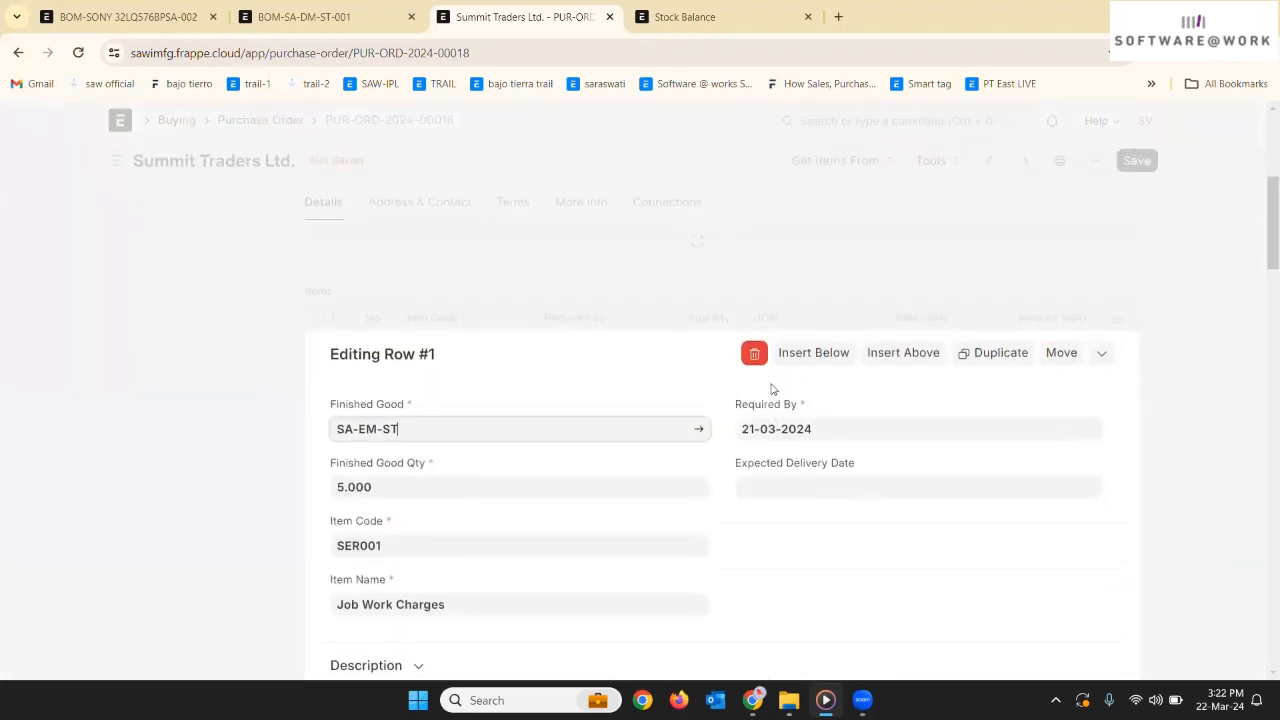
pyautogui.scroll(-5, 771, 389)
pyautogui.scroll(-5, 771, 389)
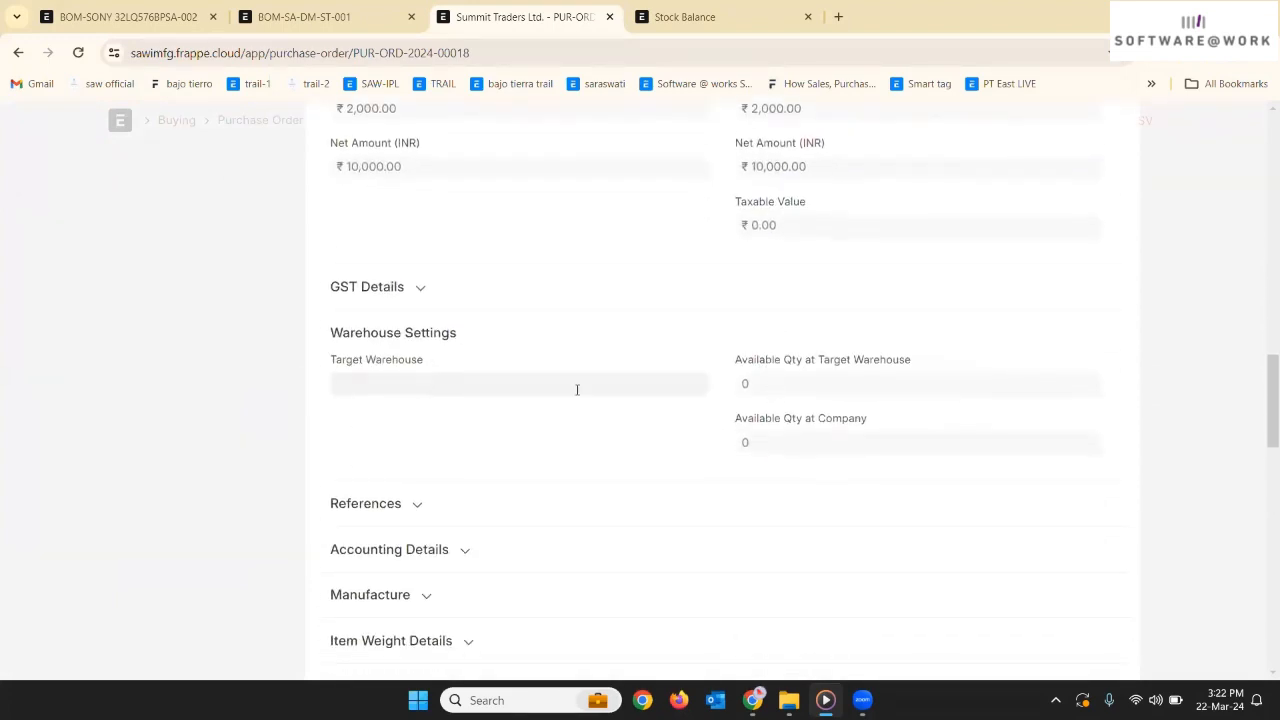
pyautogui.click(1196, 341)
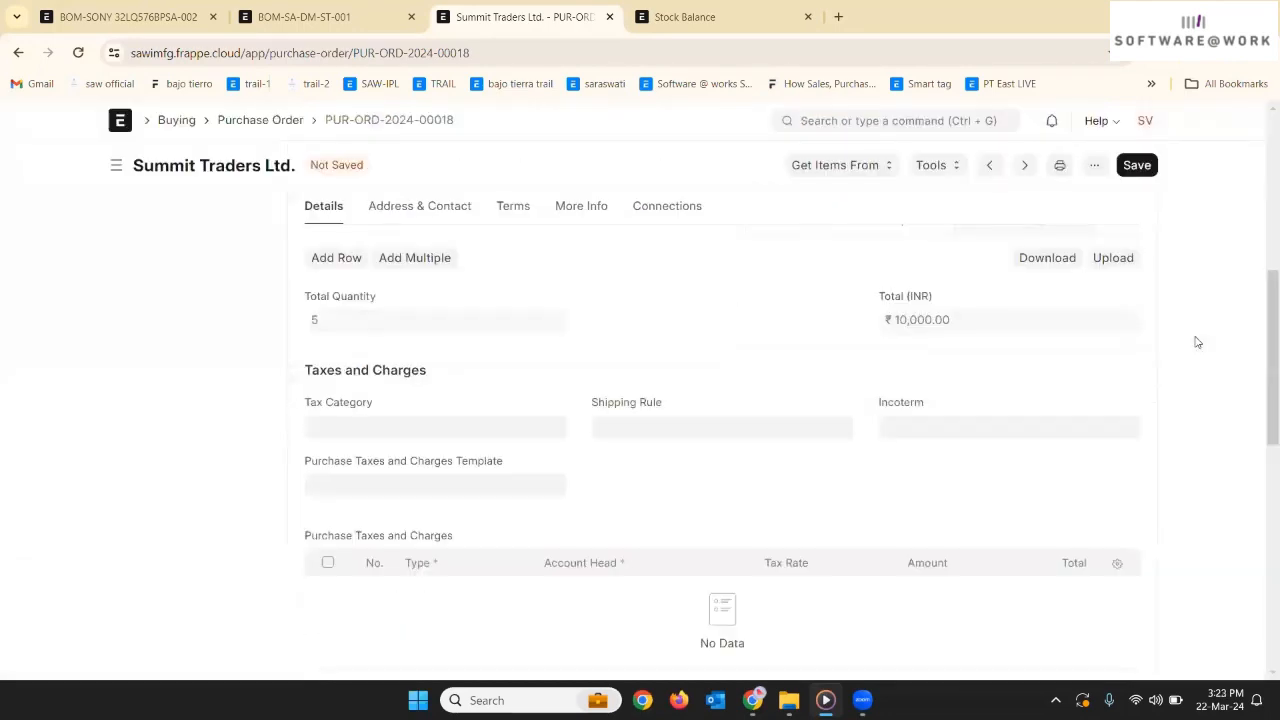
# - Save the Summit Traders Ltd. purchase order and permanently submit it
pyautogui.click(1140, 166)
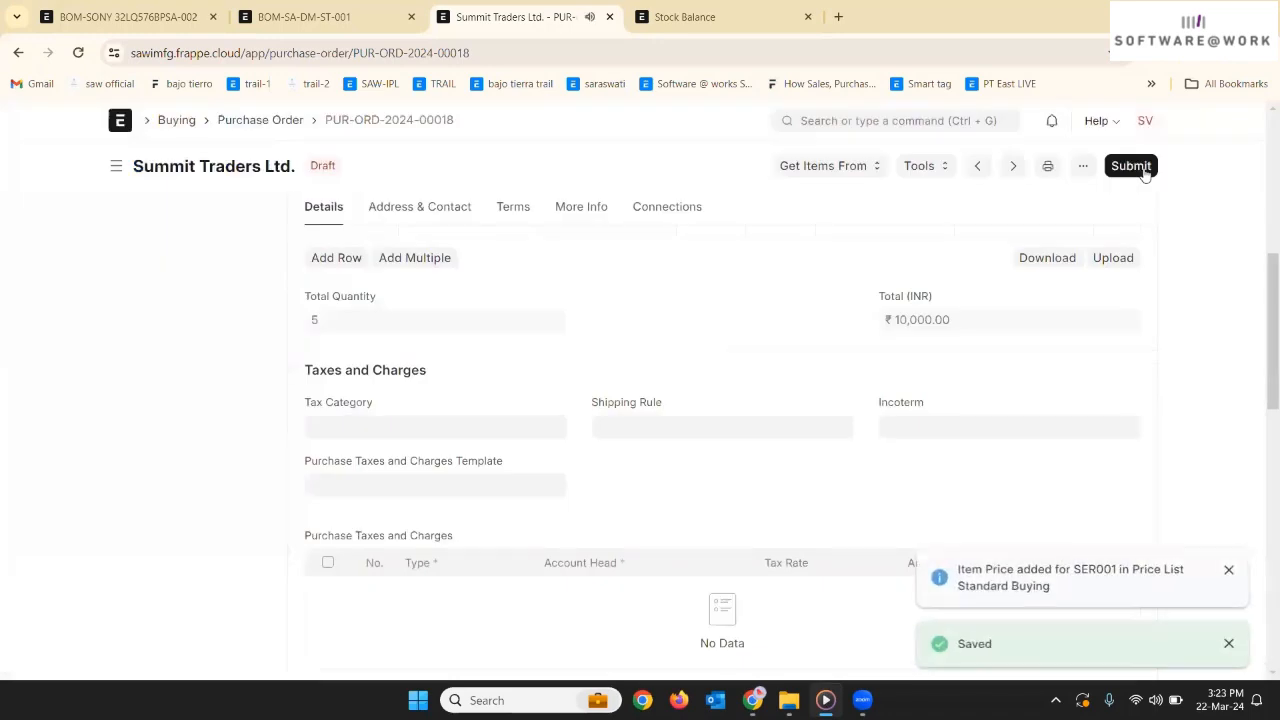
pyautogui.click(1134, 166)
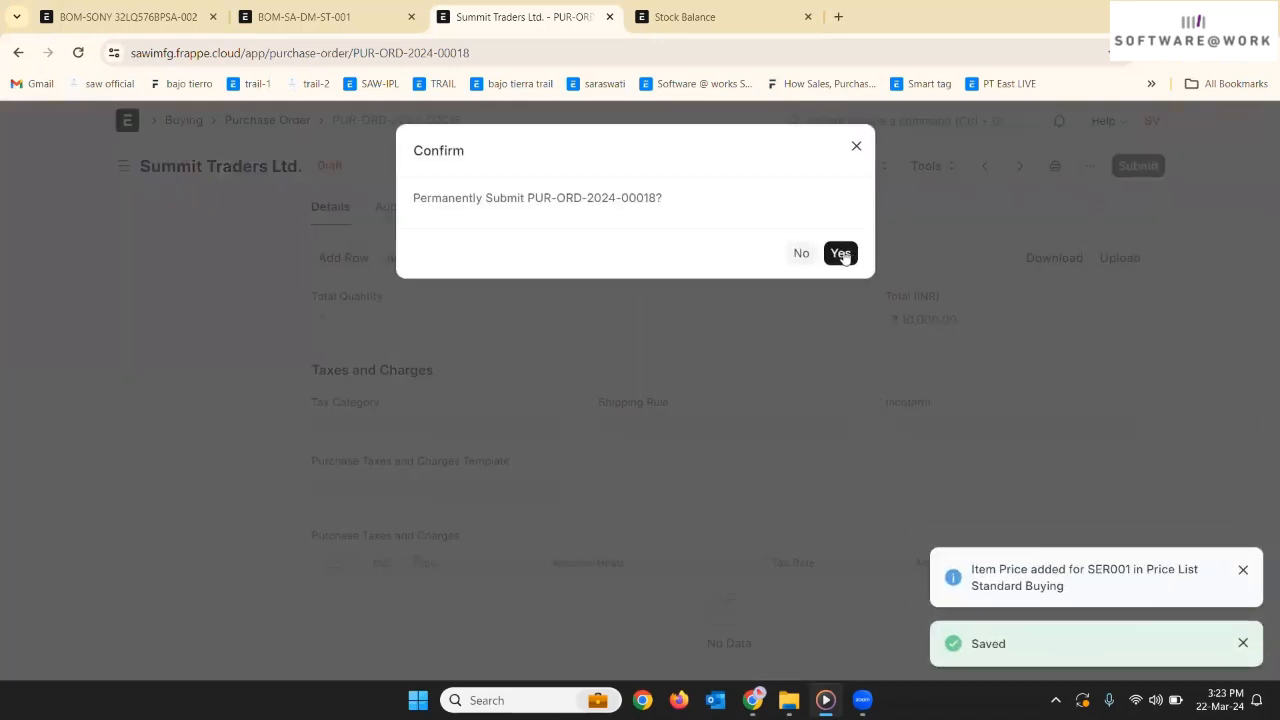
pyautogui.click(834, 249)
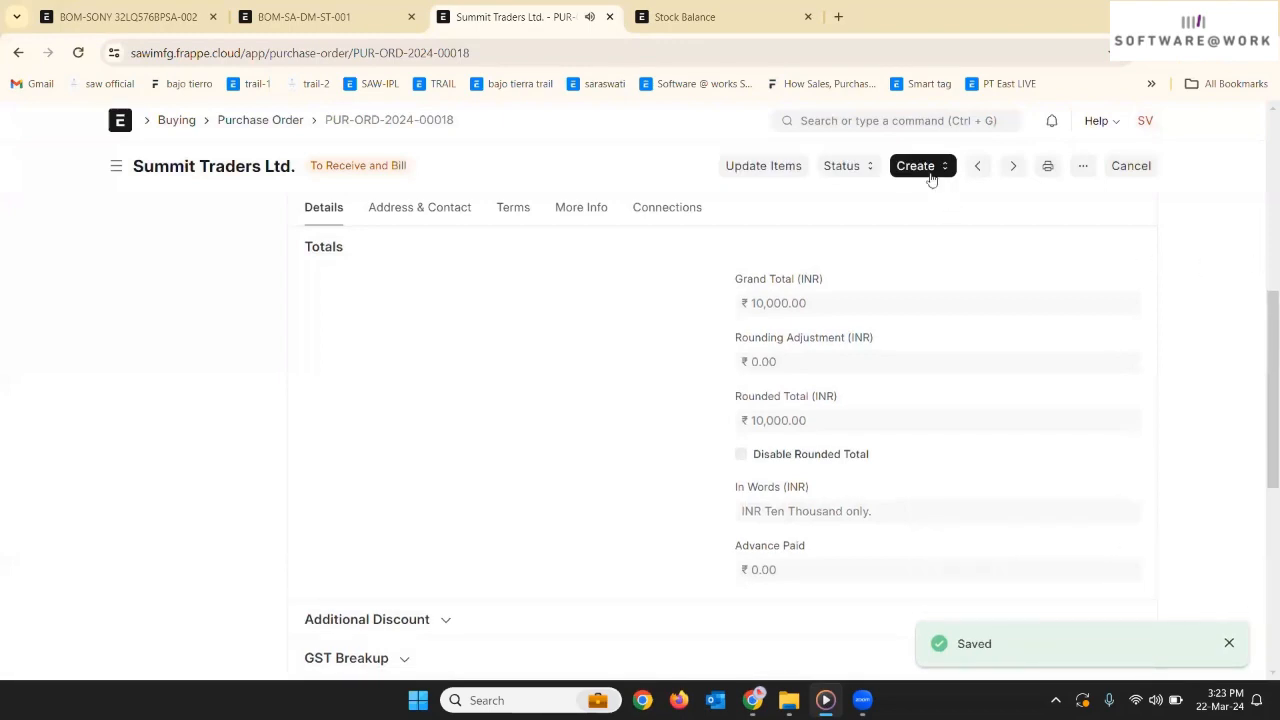
# - Create a subcontracting order from the submitted purchase order and check its supplier and item details
pyautogui.click(929, 172)
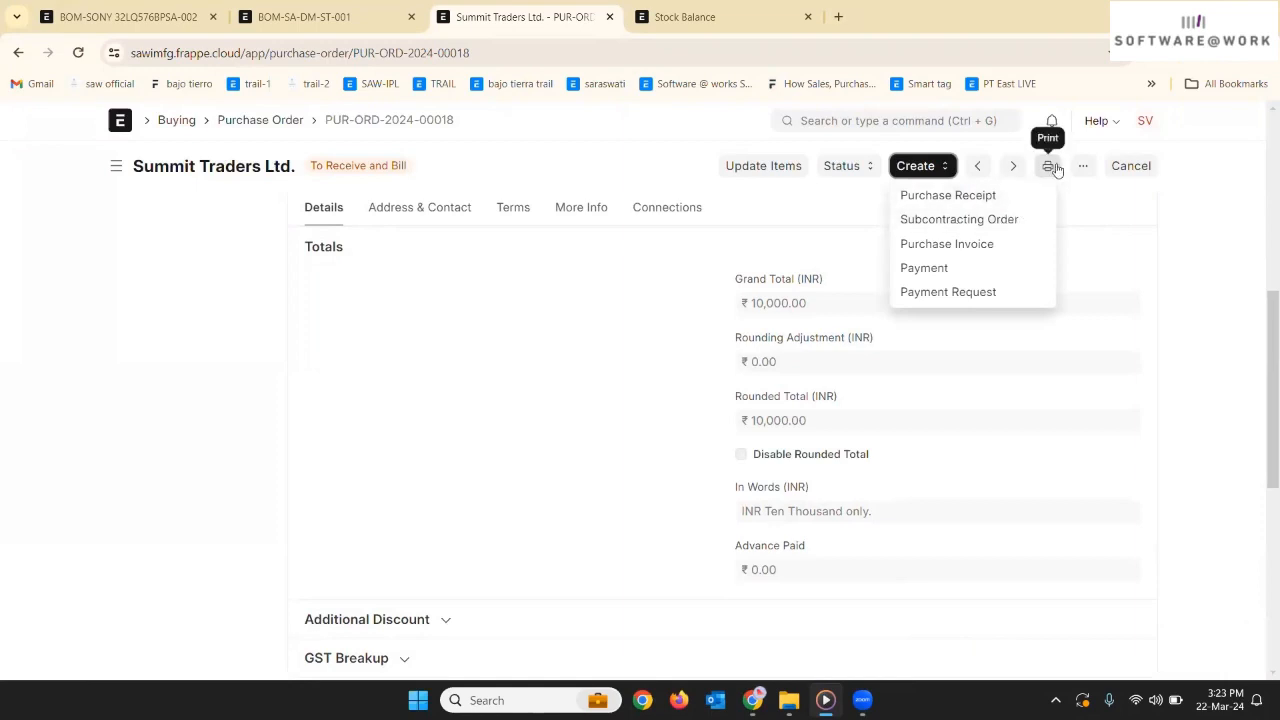
pyautogui.click(992, 228)
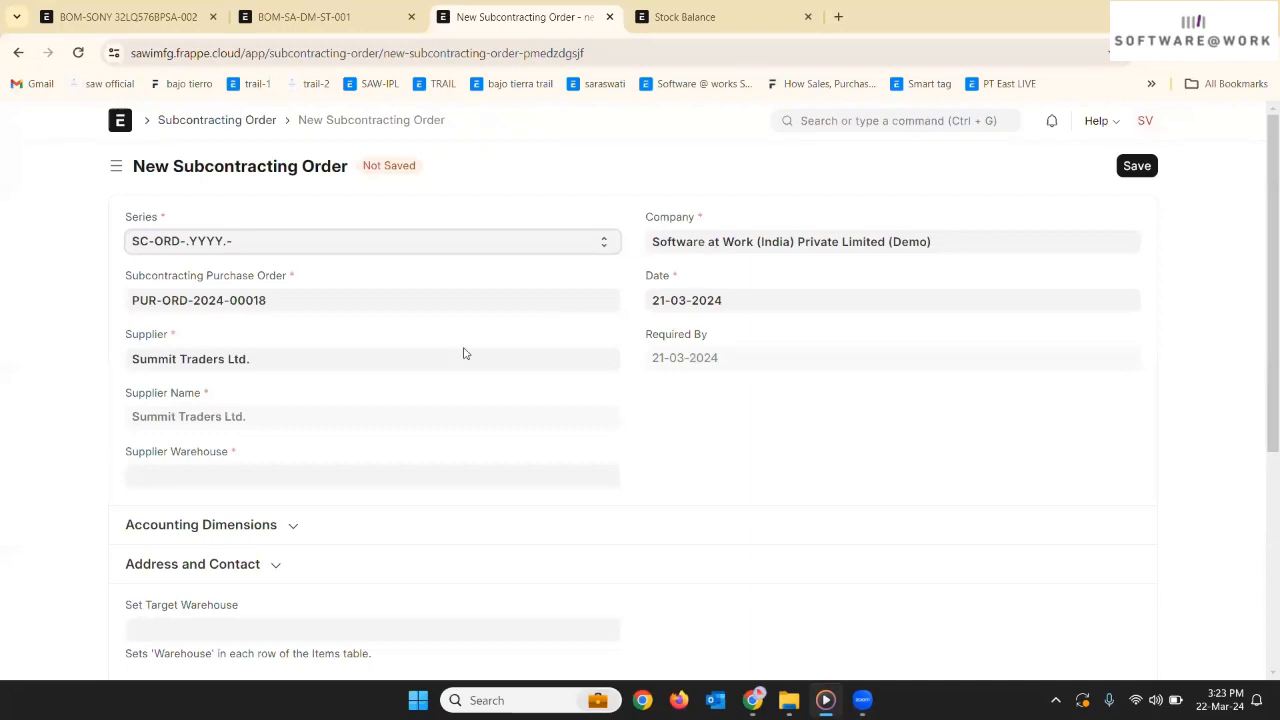
pyautogui.scroll(-1, 463, 352)
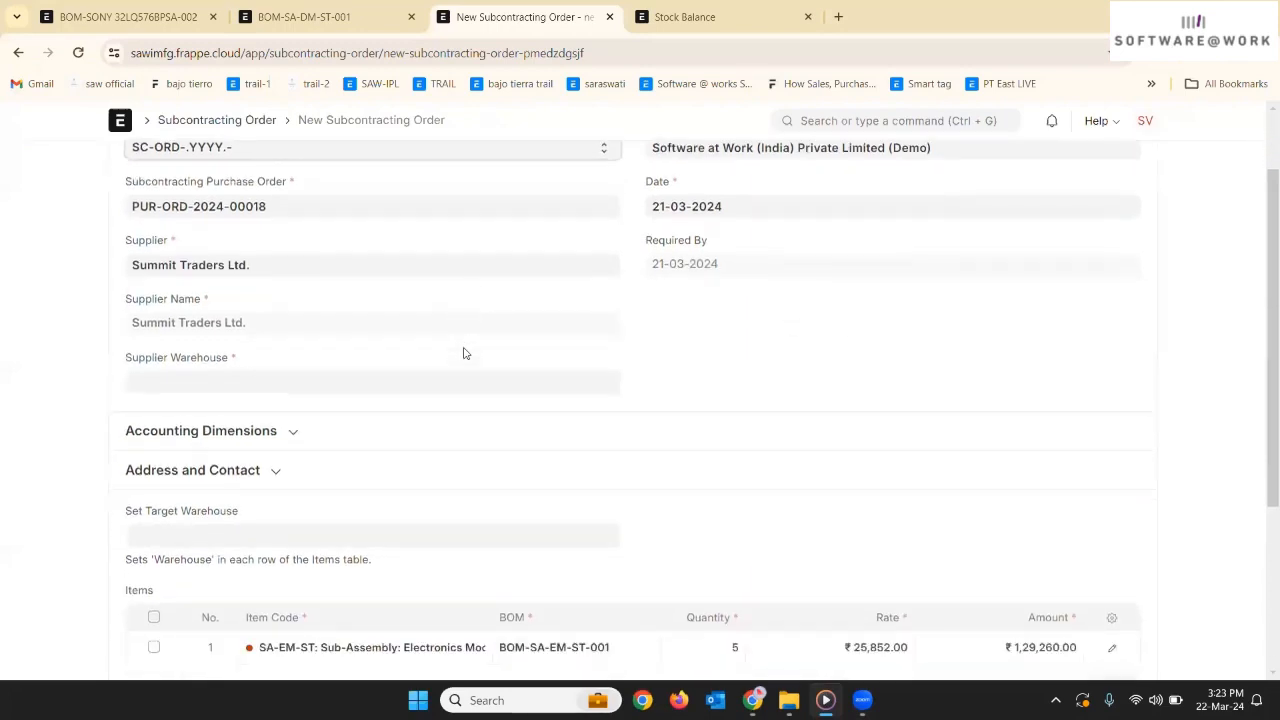
pyautogui.scroll(-1, 463, 352)
# - Set the subcontracting order's supplier warehouse to Supplier Warehouse - SAD and check the SA-EM-ST item row
pyautogui.click(445, 347)
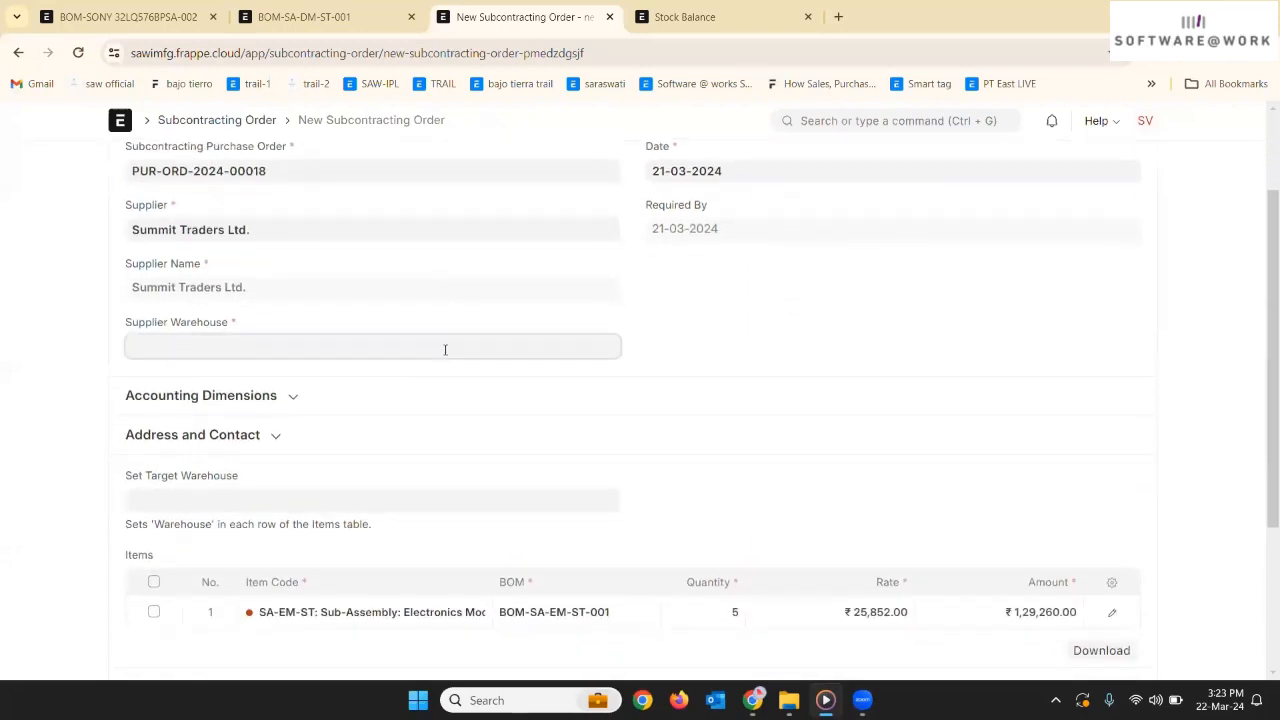
pyautogui.scroll(-2, 349, 445)
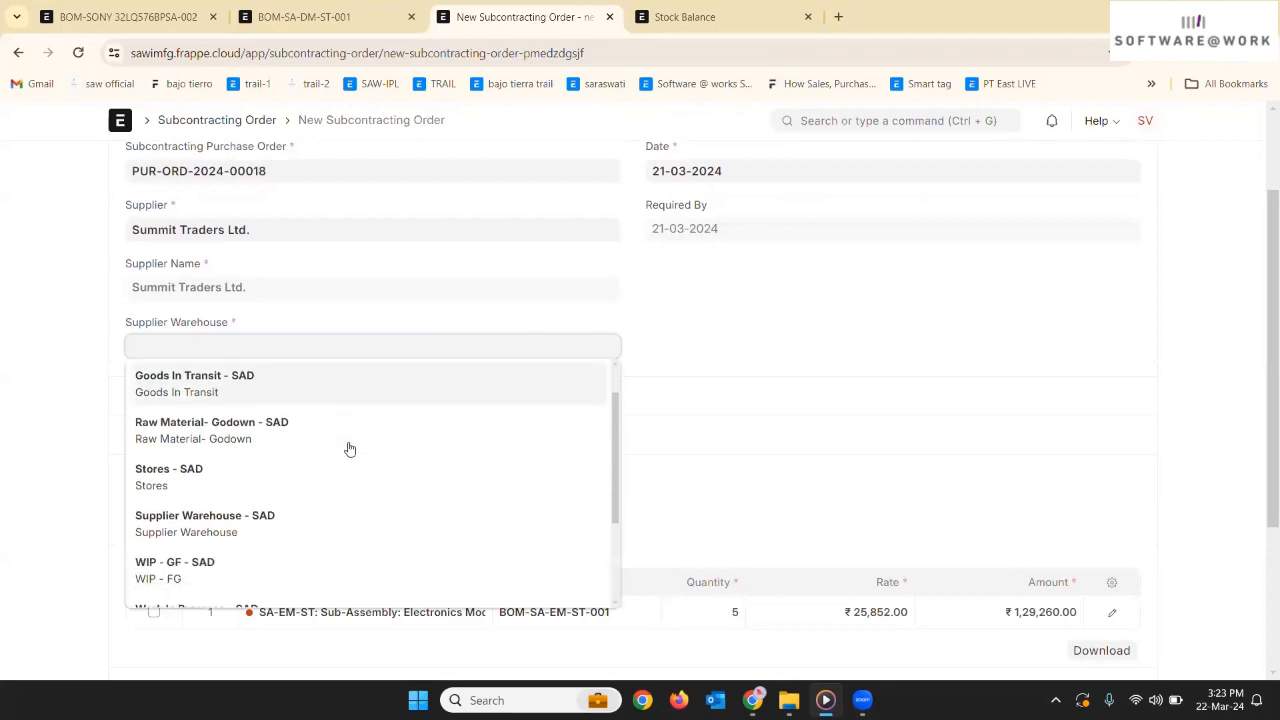
pyautogui.scroll(-2, 271, 507)
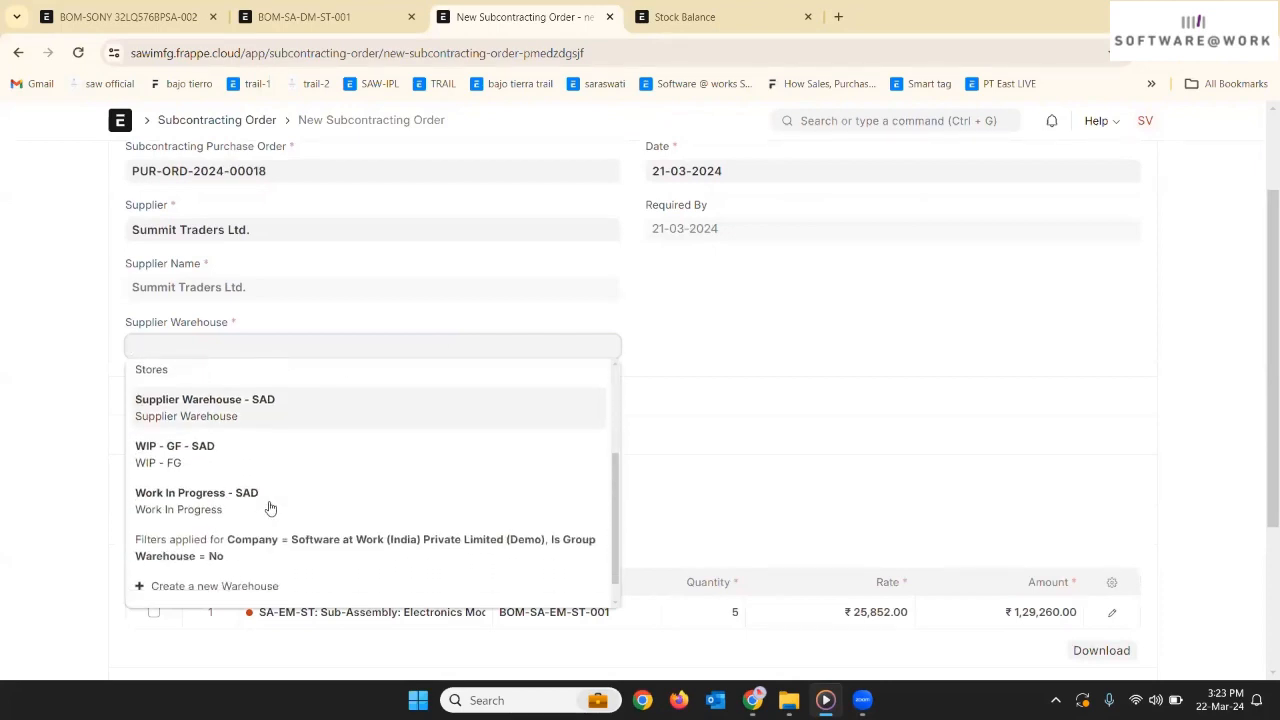
pyautogui.click(224, 424)
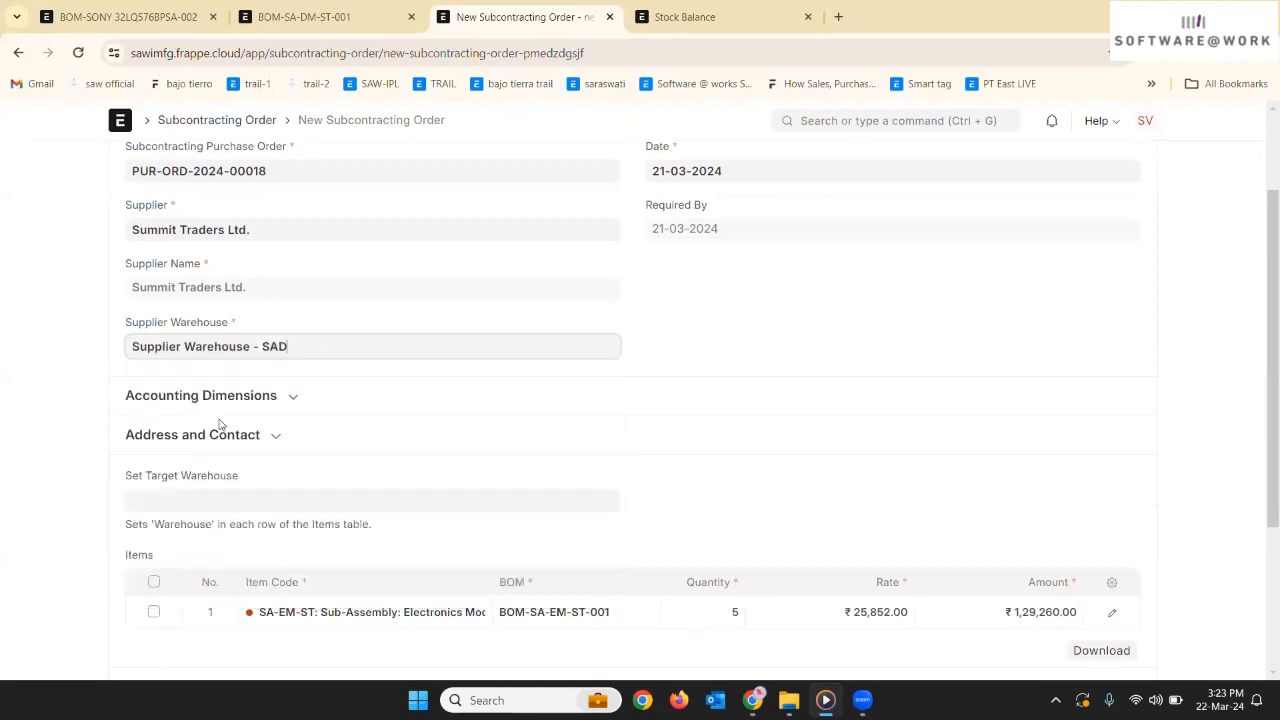
pyautogui.scroll(-1, 374, 430)
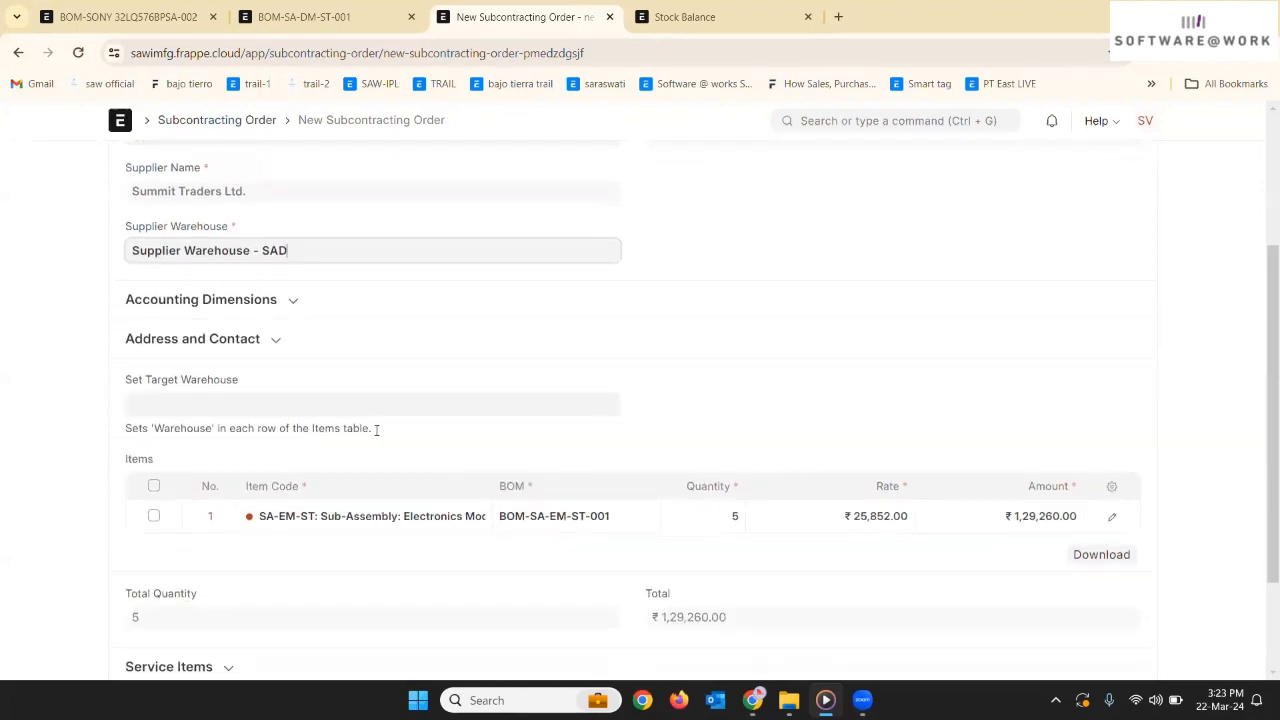
pyautogui.scroll(-2, 794, 448)
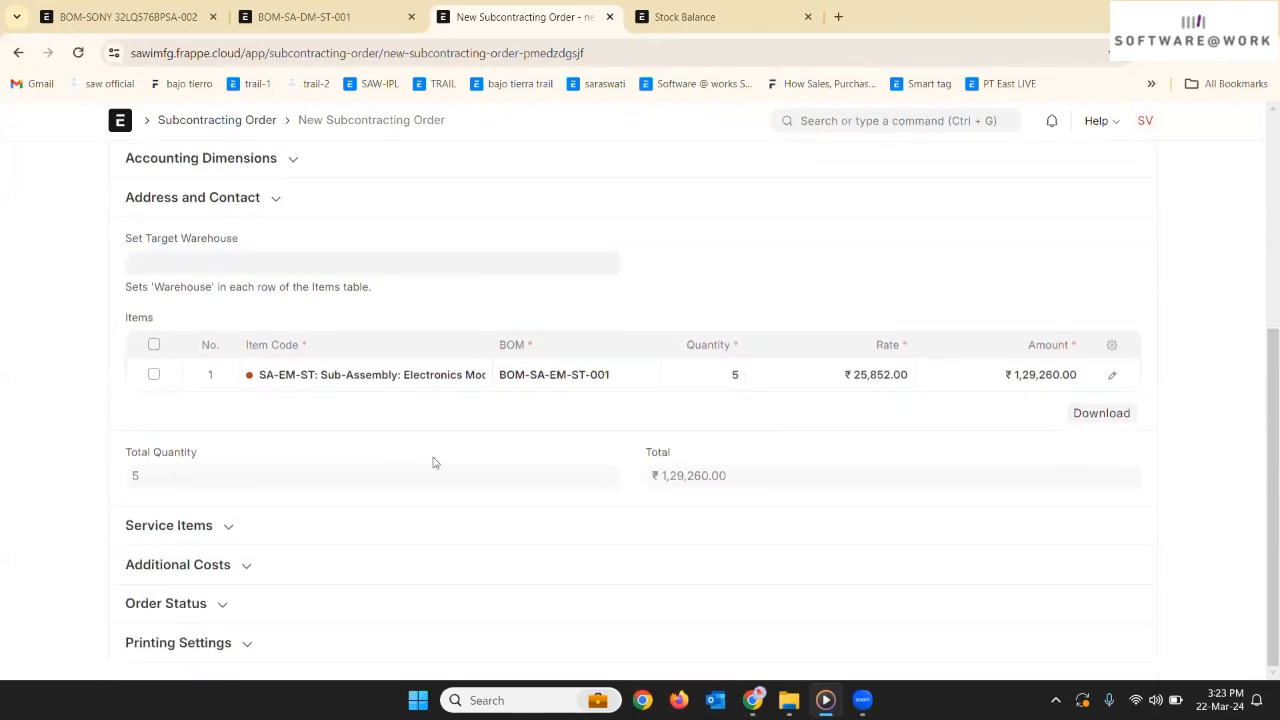
# - Check the order's service items and the SA-EM-ST row's raw material, service and additional cost details
pyautogui.click(229, 529)
pyautogui.scroll(-1, 230, 535)
pyautogui.scroll(1, 230, 535)
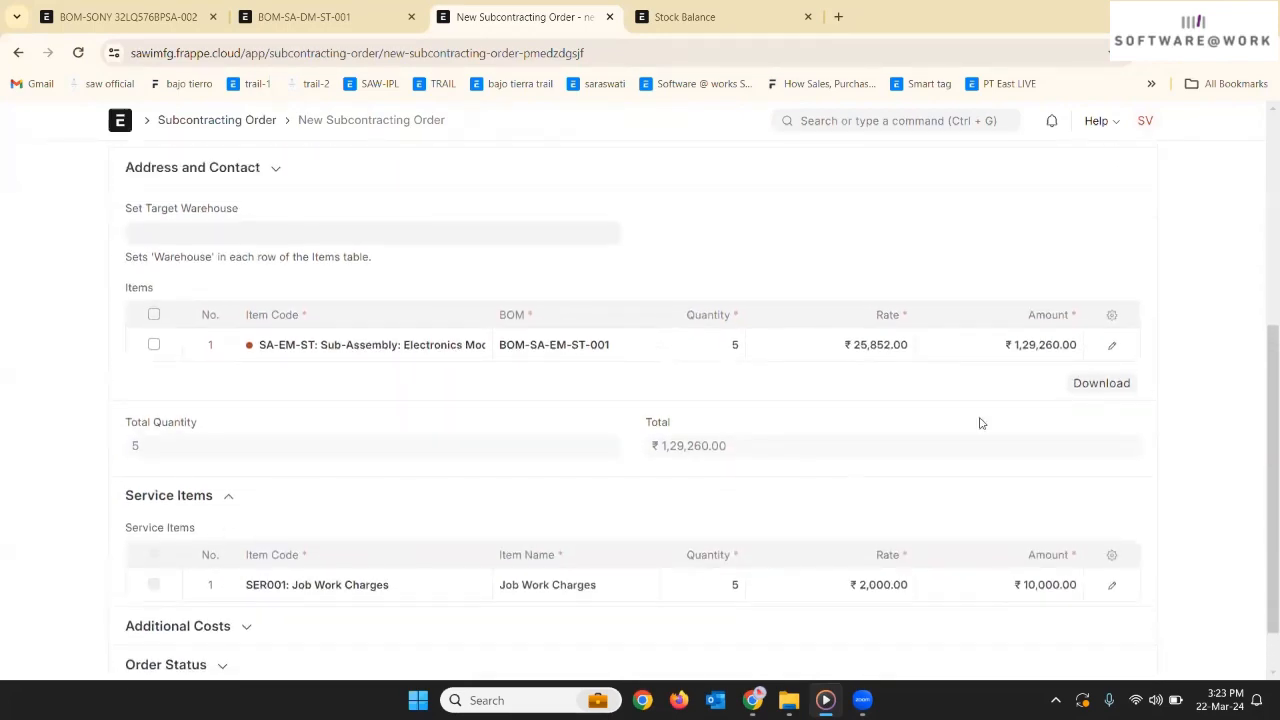
pyautogui.click(1111, 346)
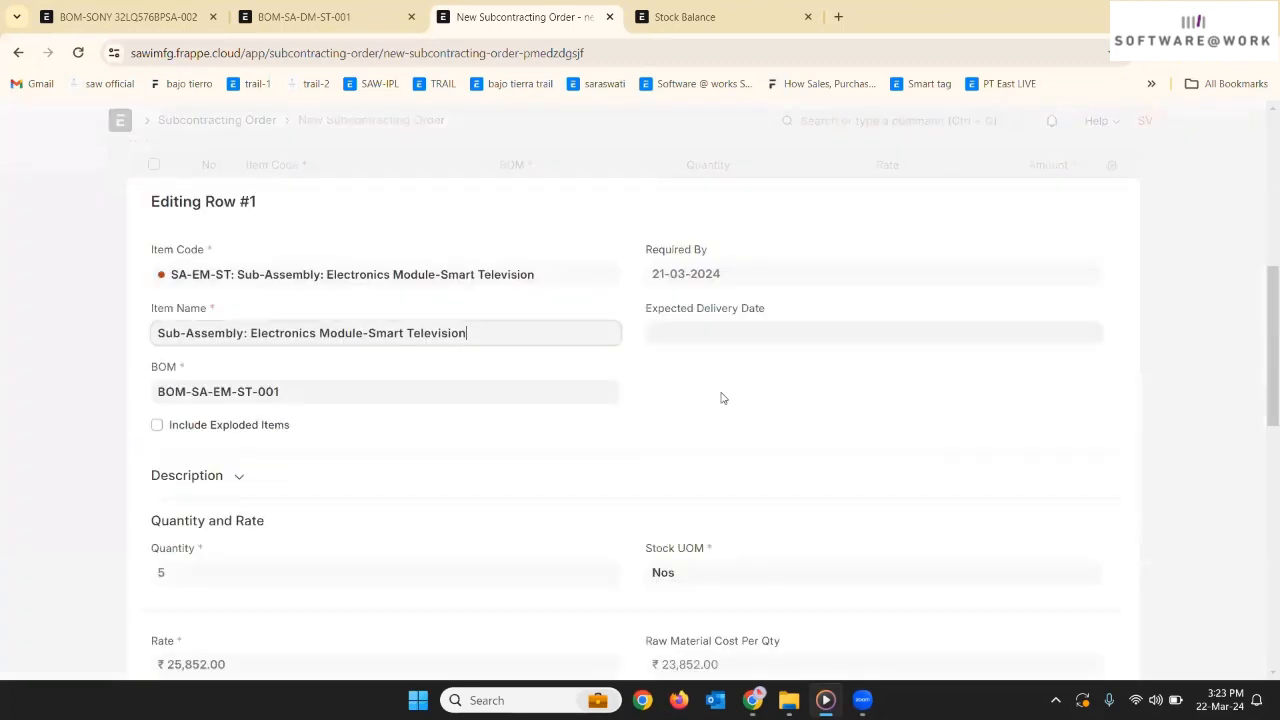
pyautogui.scroll(-5, 651, 394)
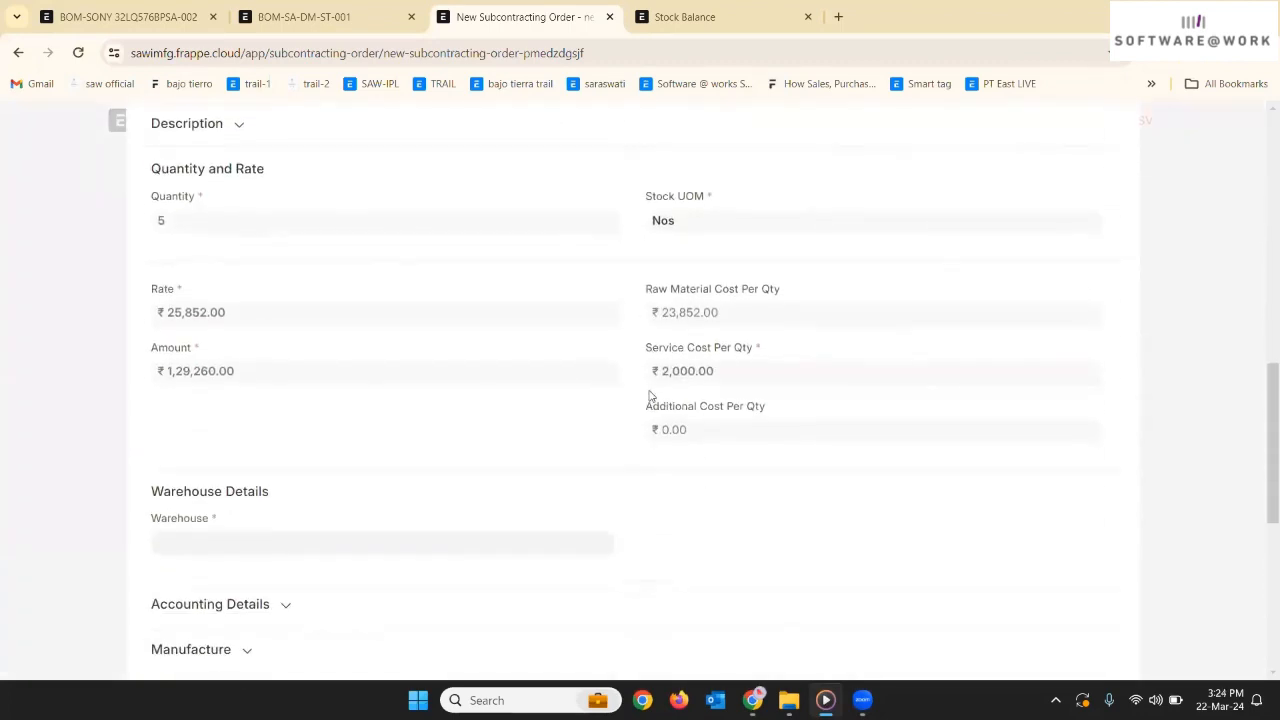
pyautogui.scroll(-1, 649, 396)
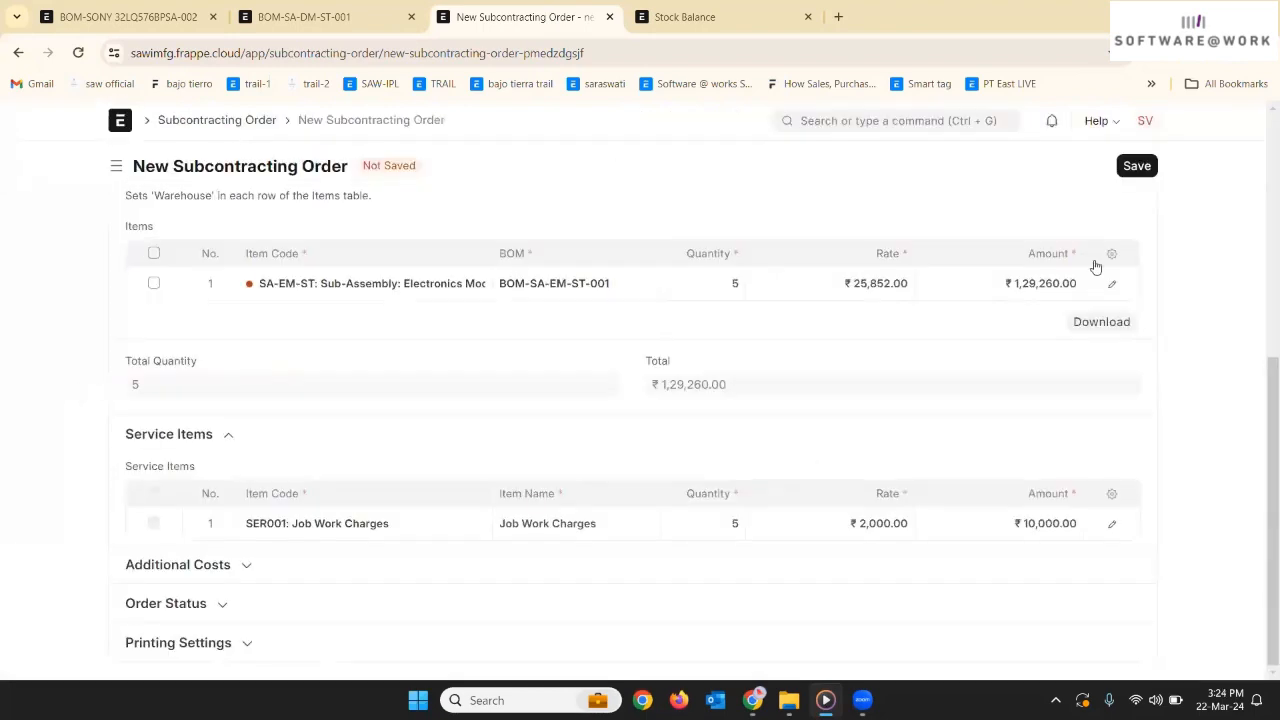
# - Try to save the subcontracting order, and set the SA-EM-ST item row's warehouse to Raw Material- Godown - SAD
pyautogui.click(1143, 173)
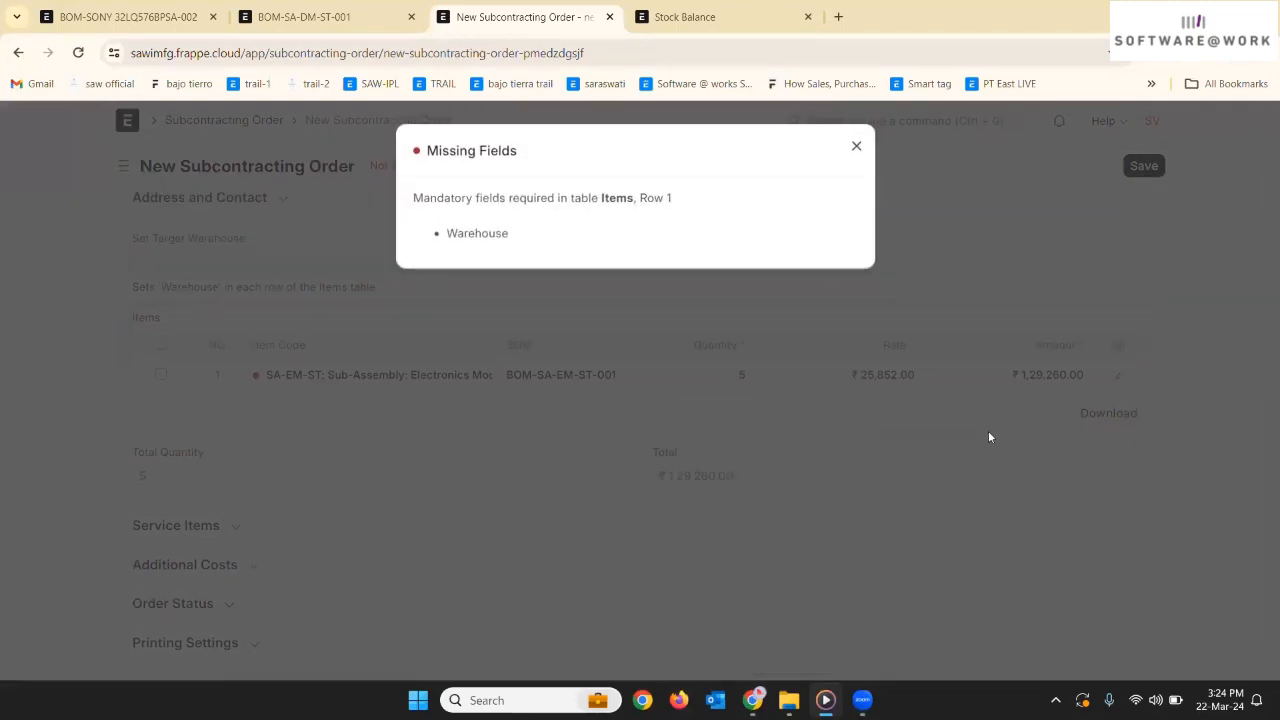
pyautogui.click(990, 432)
pyautogui.click(1108, 384)
pyautogui.scroll(-5, 1071, 371)
pyautogui.scroll(-2, 640, 420)
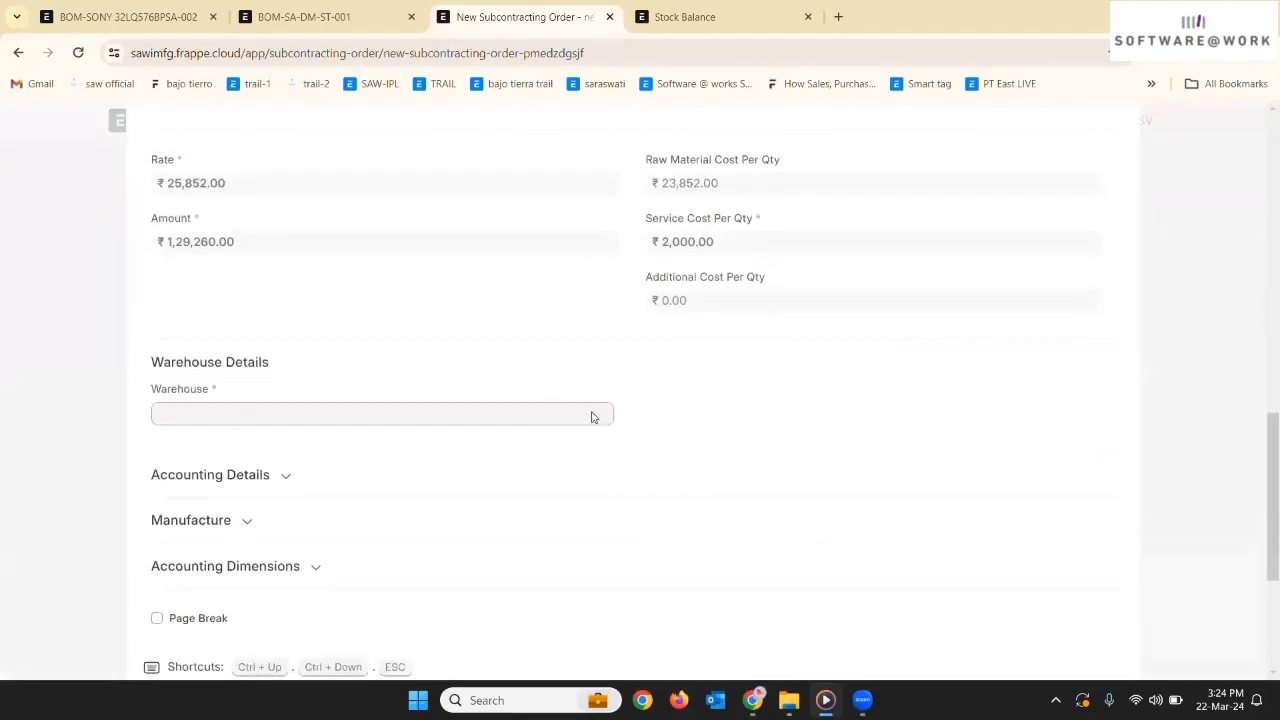
pyautogui.click(480, 412)
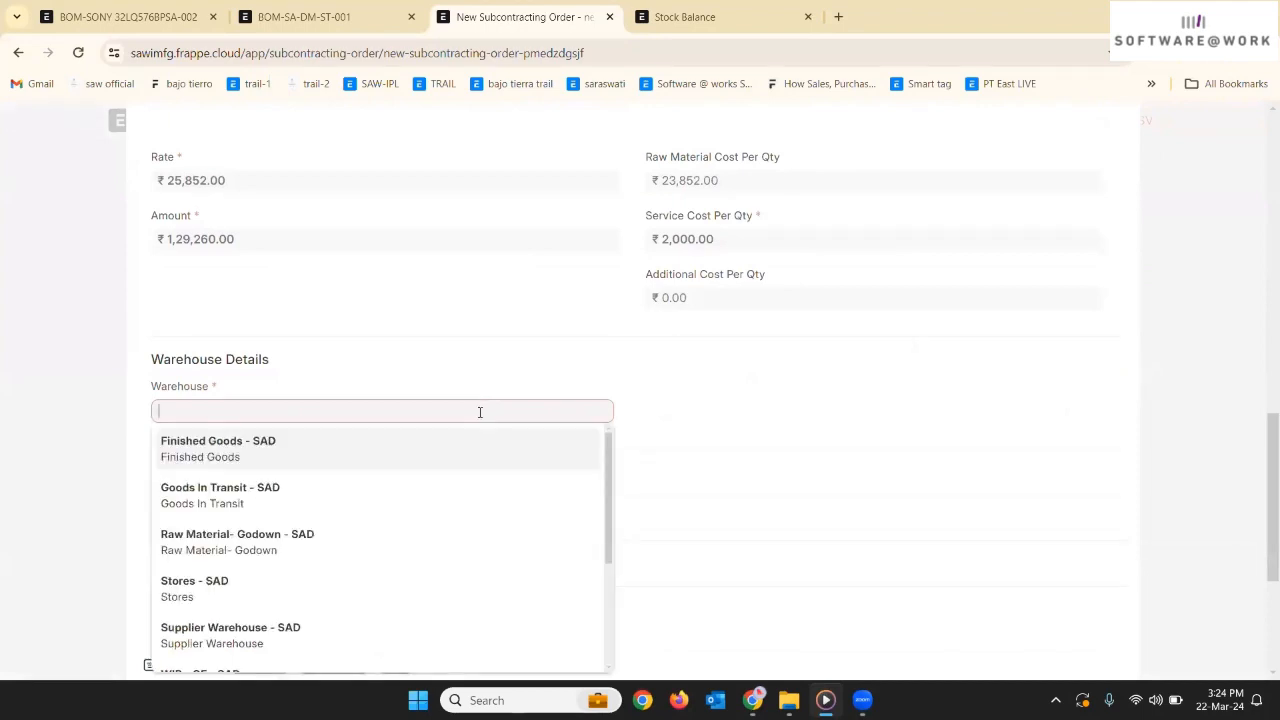
pyautogui.click(298, 538)
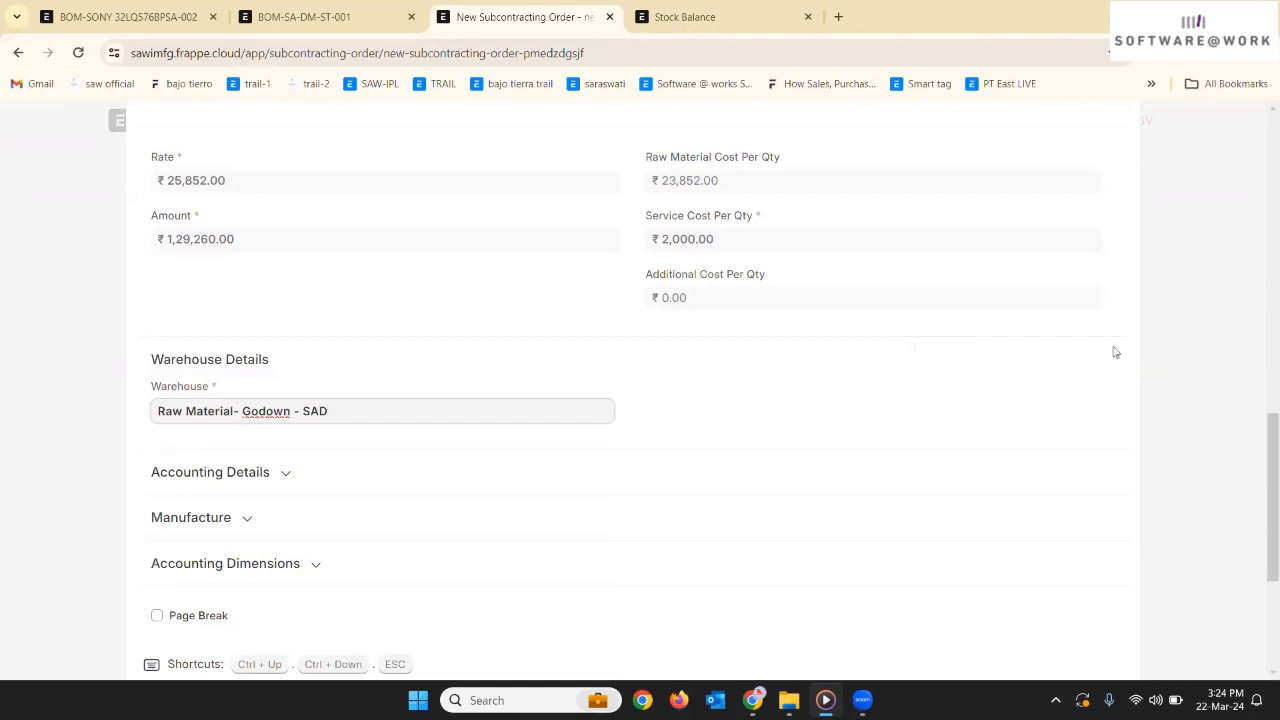
pyautogui.scroll(-4, 1249, 471)
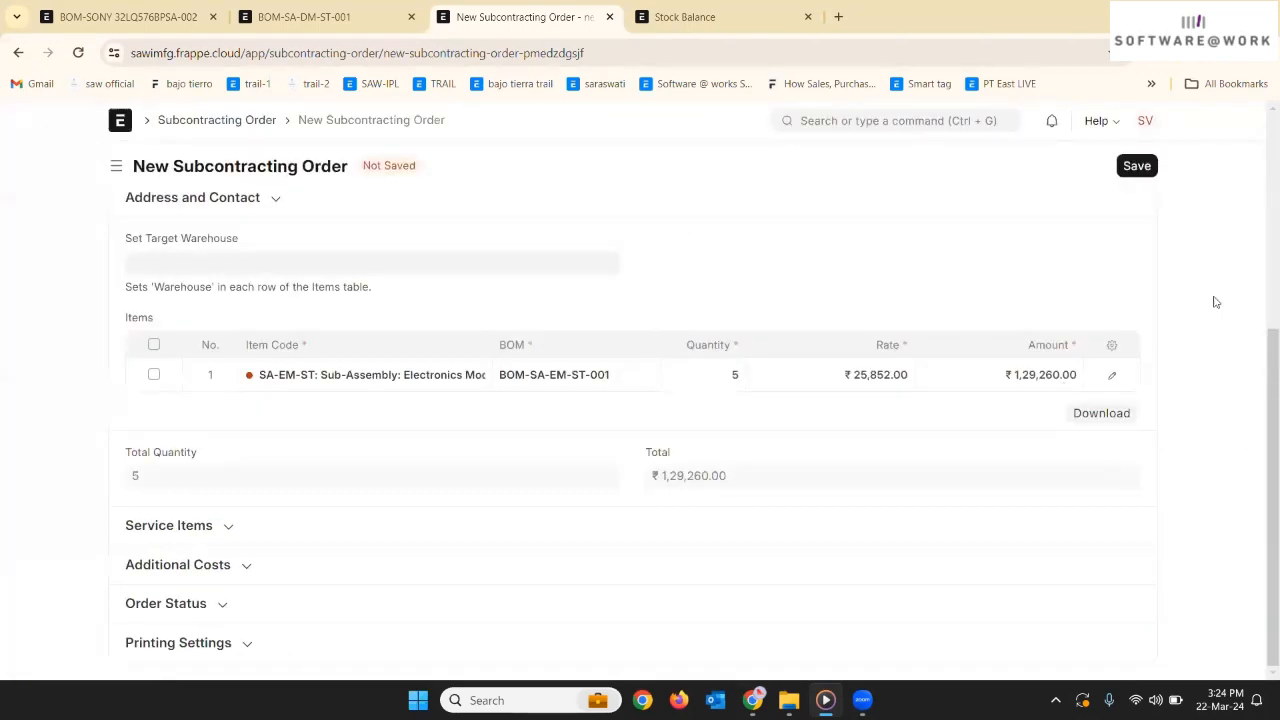
# - Save the Summit Traders Ltd. subcontracting order and permanently submit it
pyautogui.click(1140, 170)
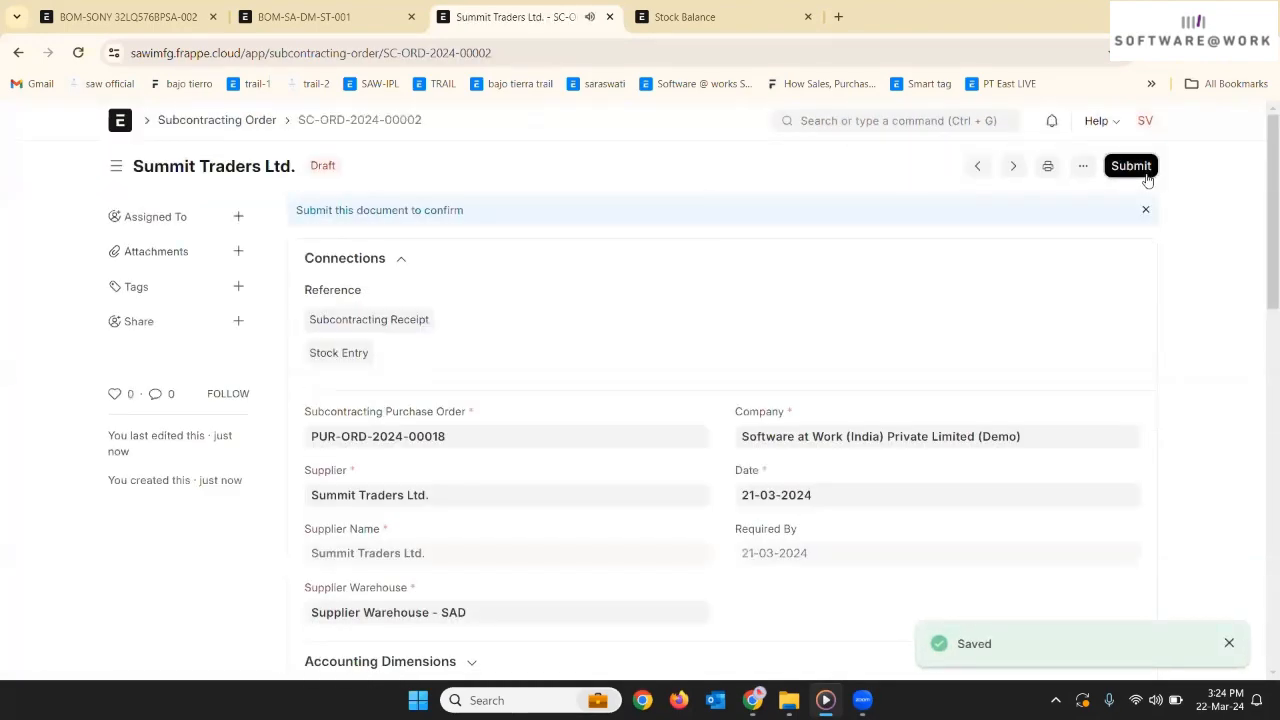
pyautogui.click(1142, 170)
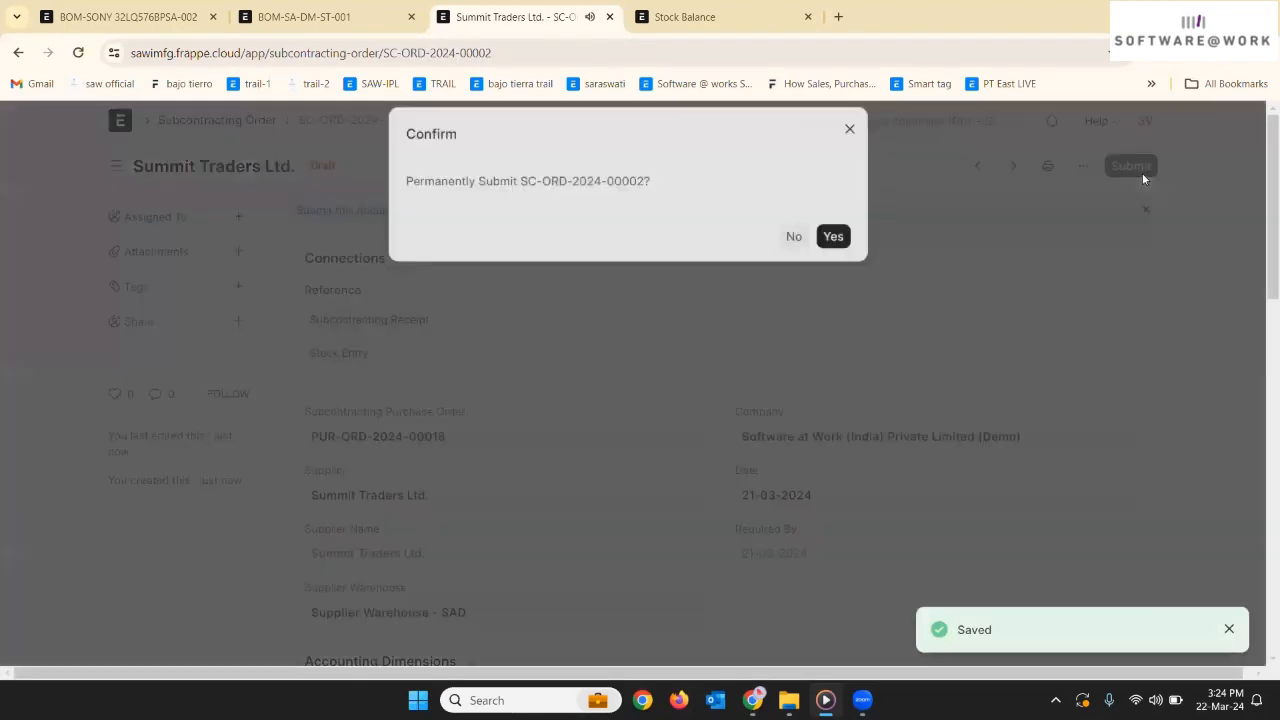
pyautogui.click(836, 240)
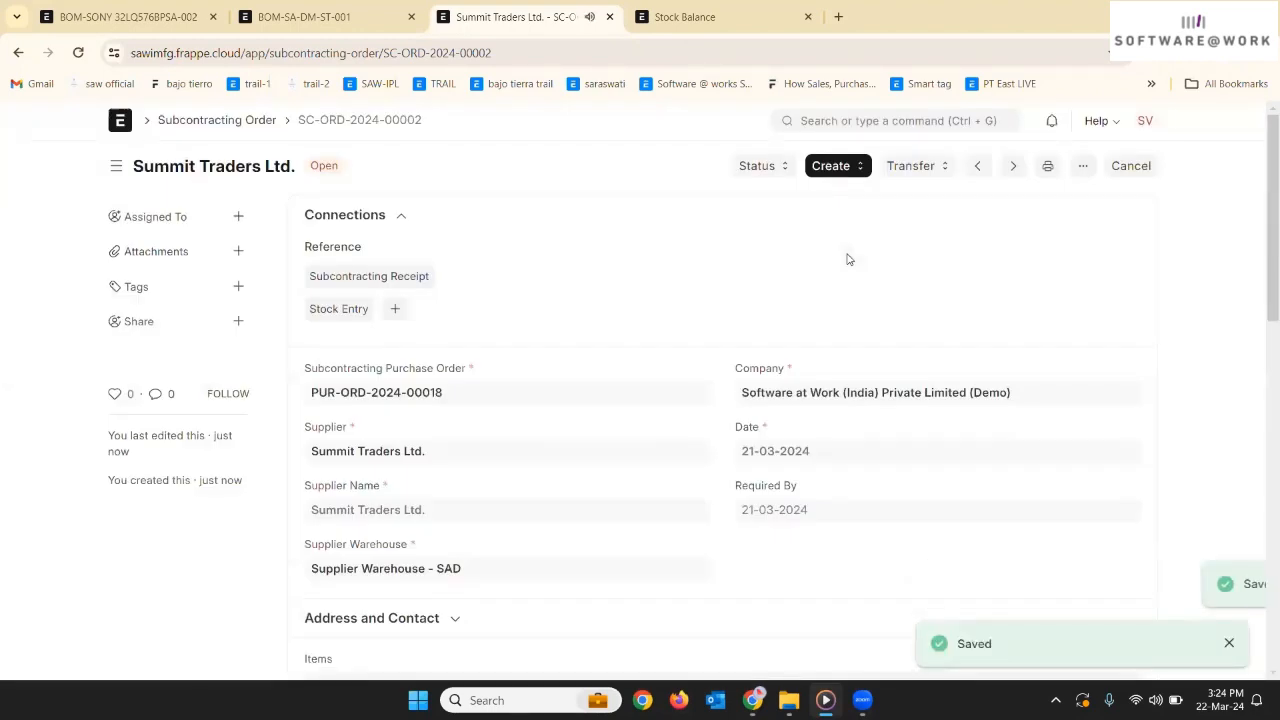
# - Review the print preview of the submitted subcontracting order, including its supplier and item table, and return to the order
pyautogui.click(1052, 170)
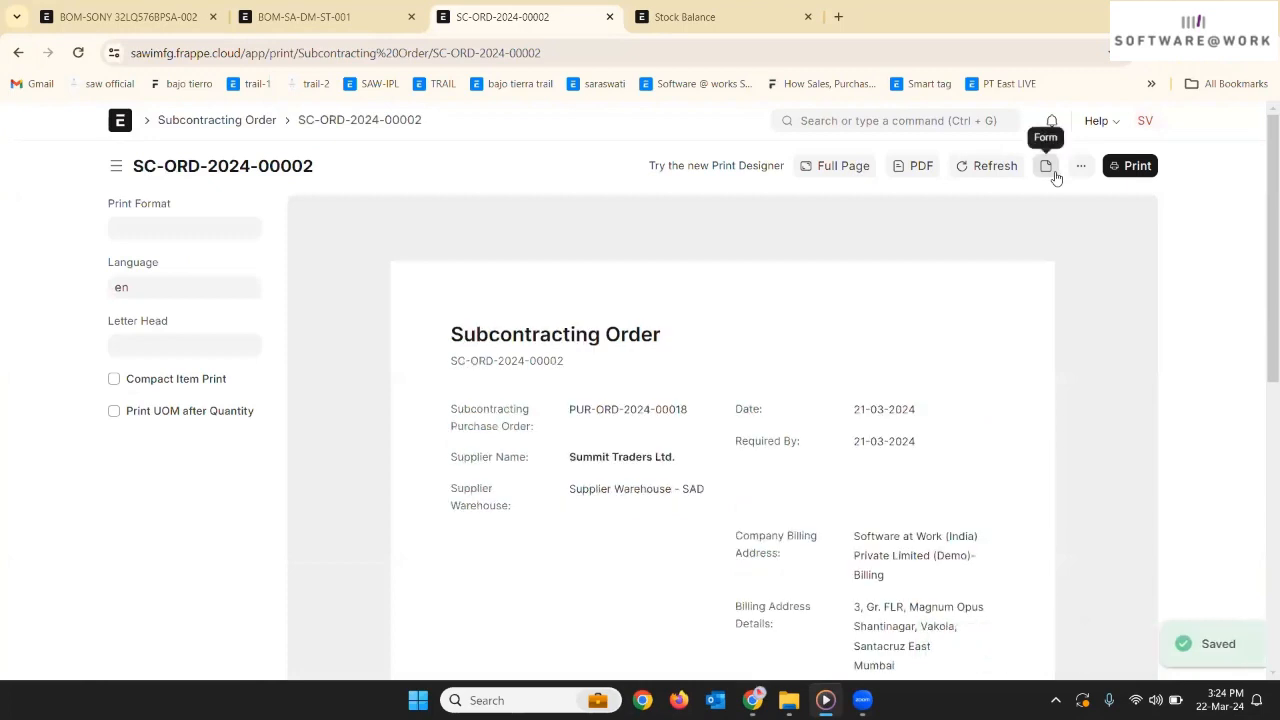
pyautogui.scroll(-3, 628, 304)
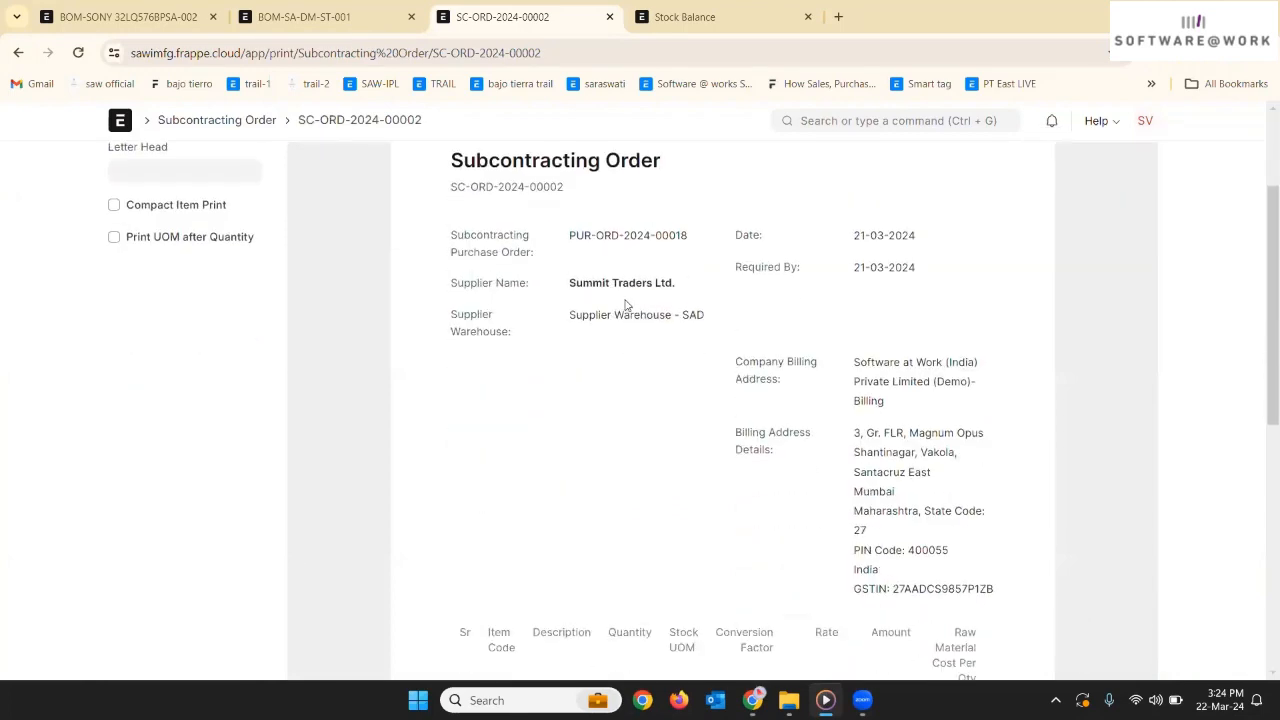
pyautogui.scroll(-1, 631, 305)
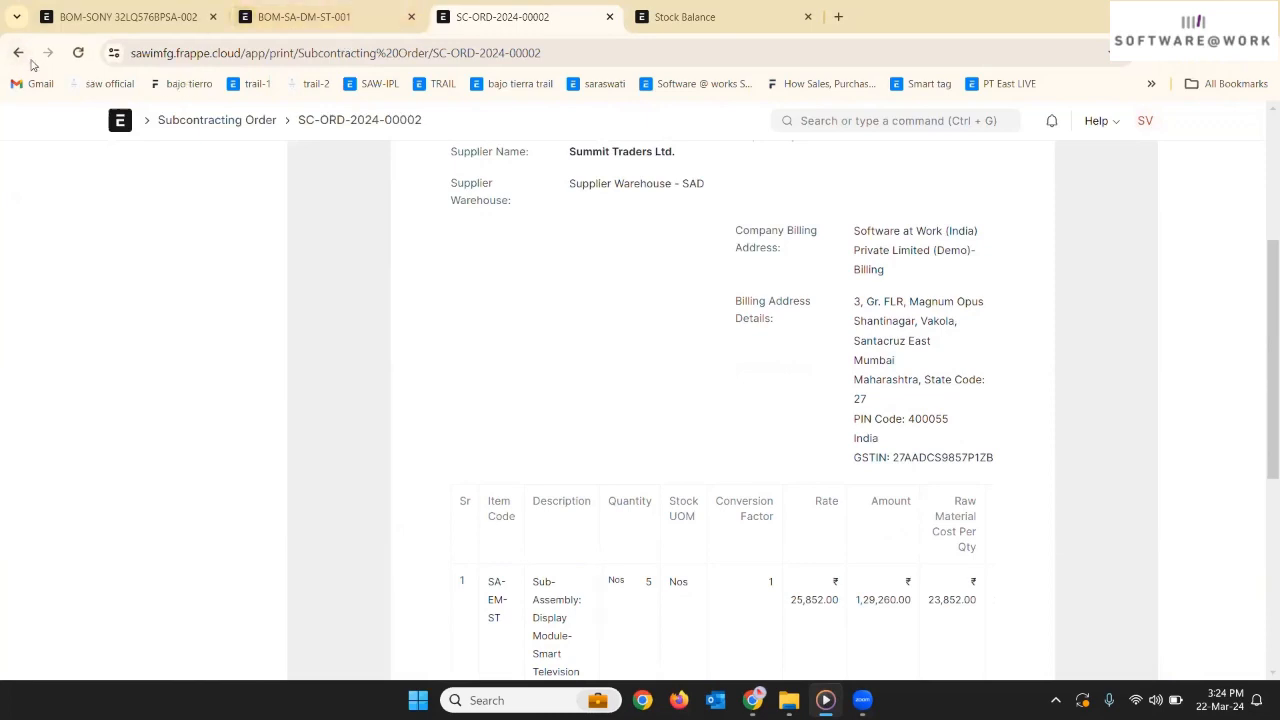
pyautogui.click(19, 56)
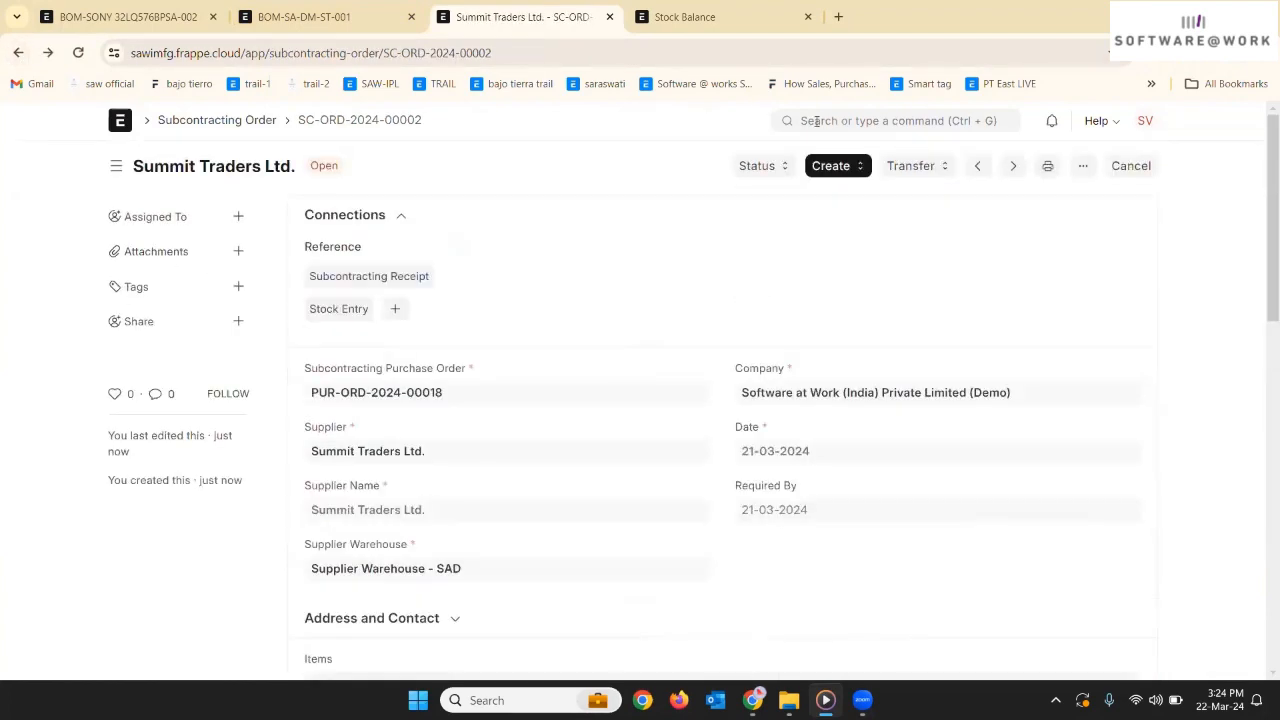
pyautogui.click(824, 121)
pyautogui.write('subcon')
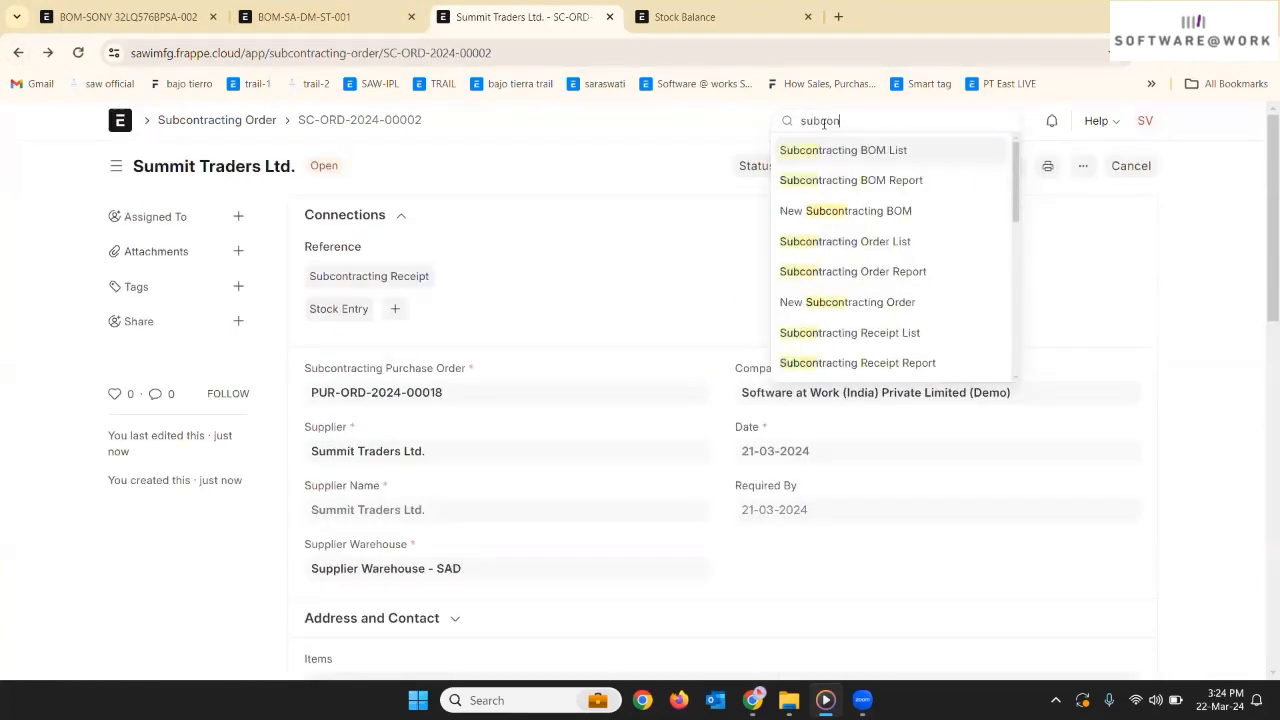
pyautogui.write('tracting')
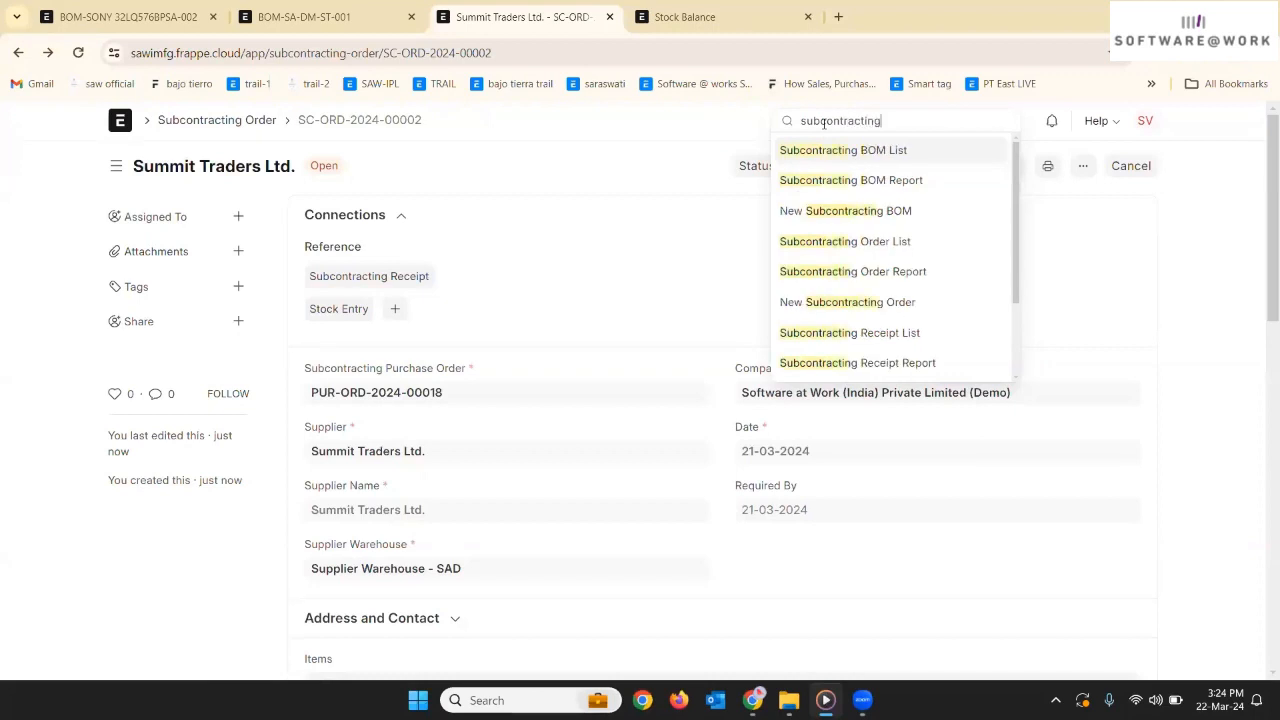
pyautogui.write(' raw')
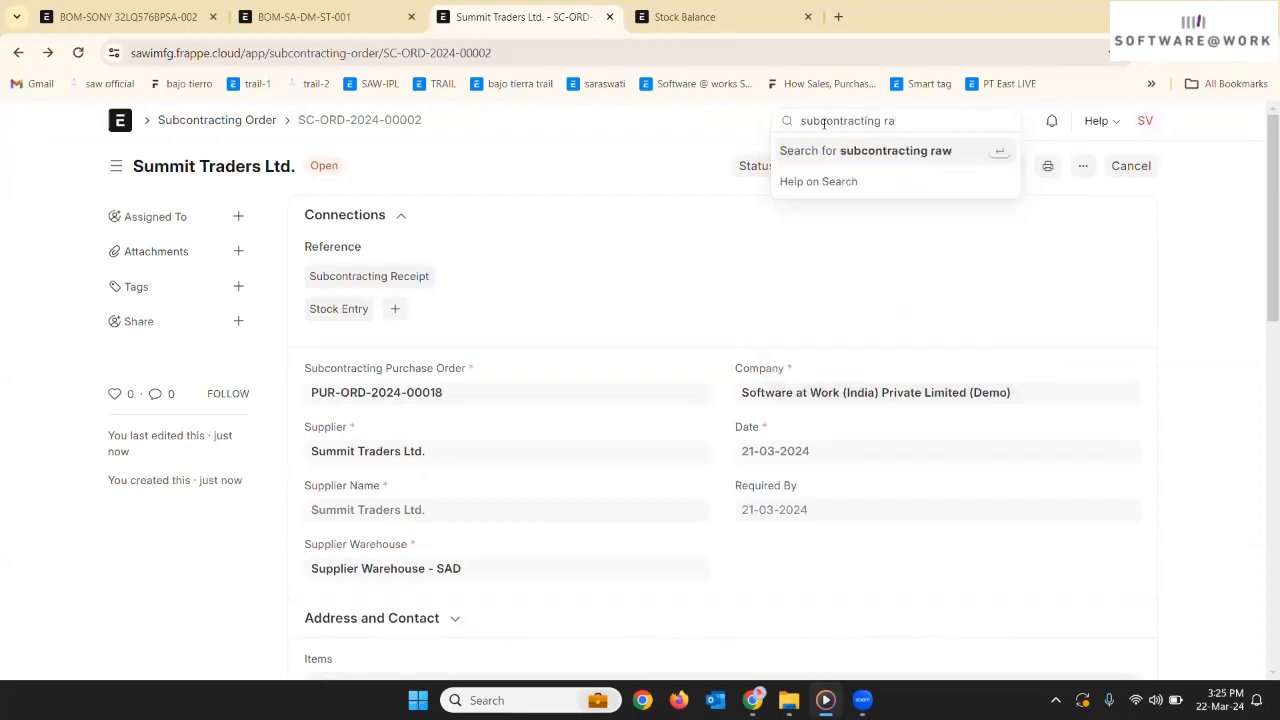
pyautogui.press('BackSpace')
pyautogui.press('BackSpace')
pyautogui.press('BackSpace')
pyautogui.write('r')
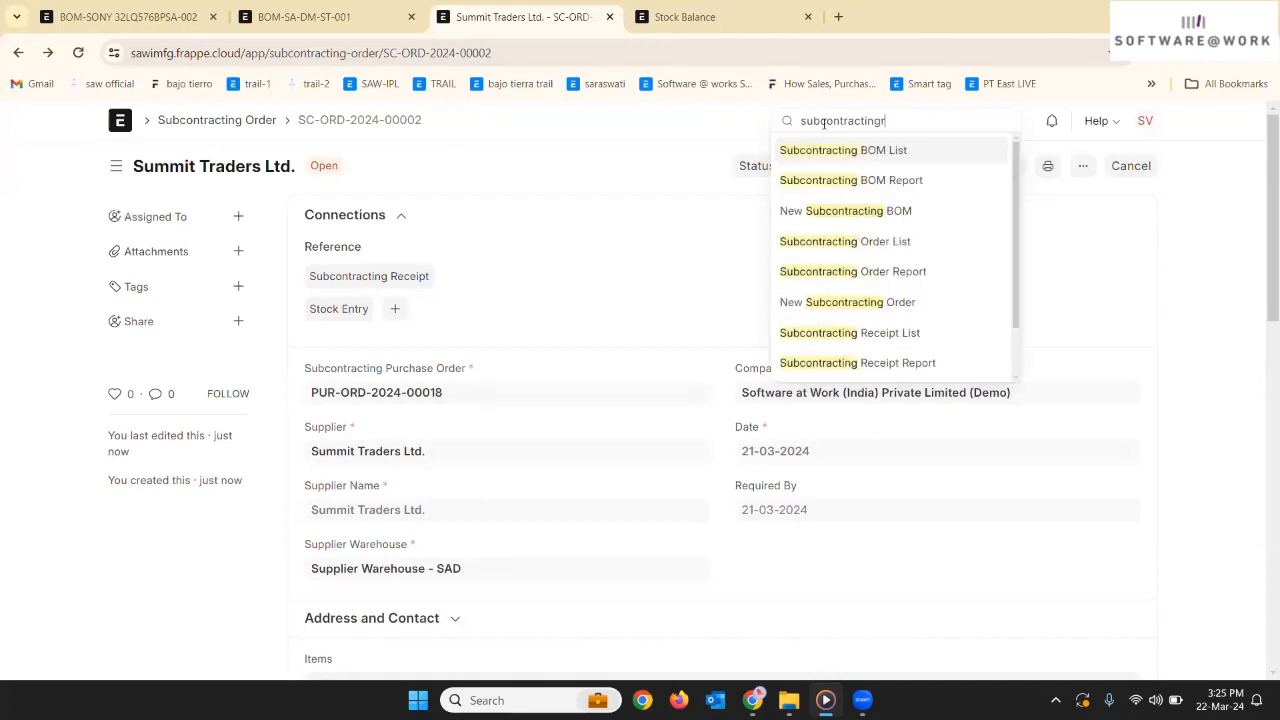
pyautogui.press('BackSpace')
pyautogui.write('rm')
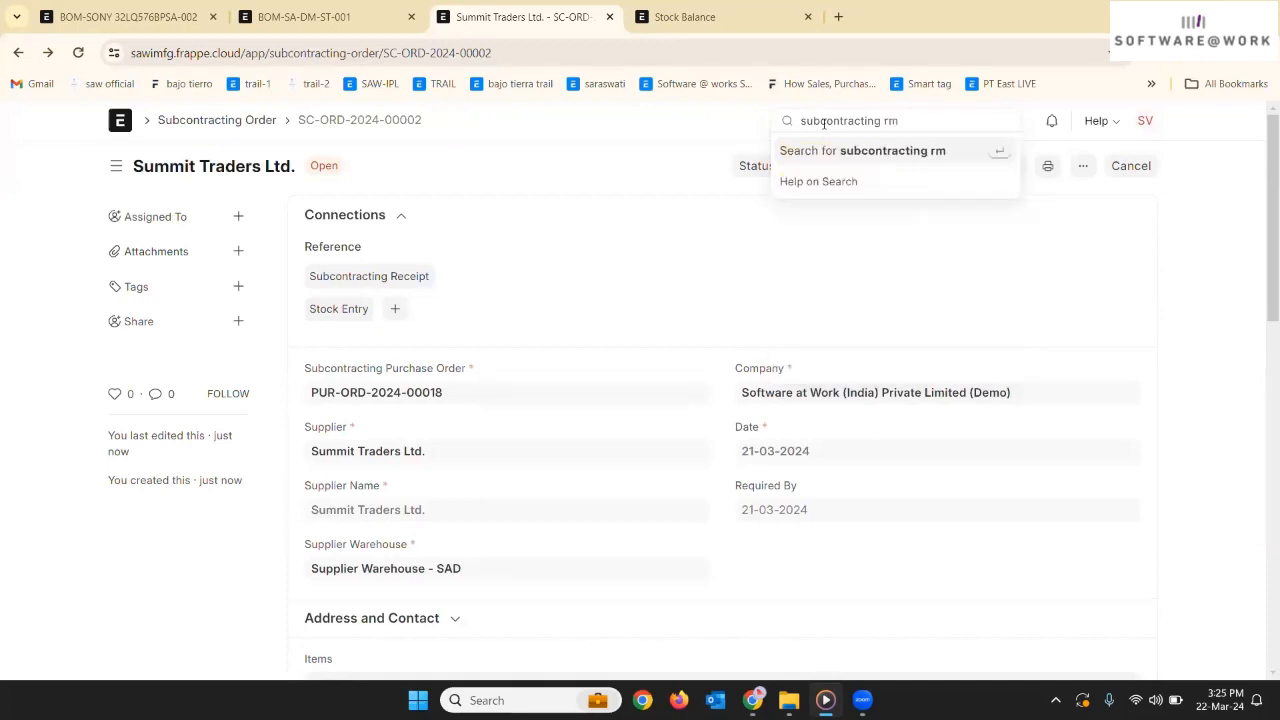
pyautogui.hotkey('ctrl', 'a')
pyautogui.press('BackSpace')
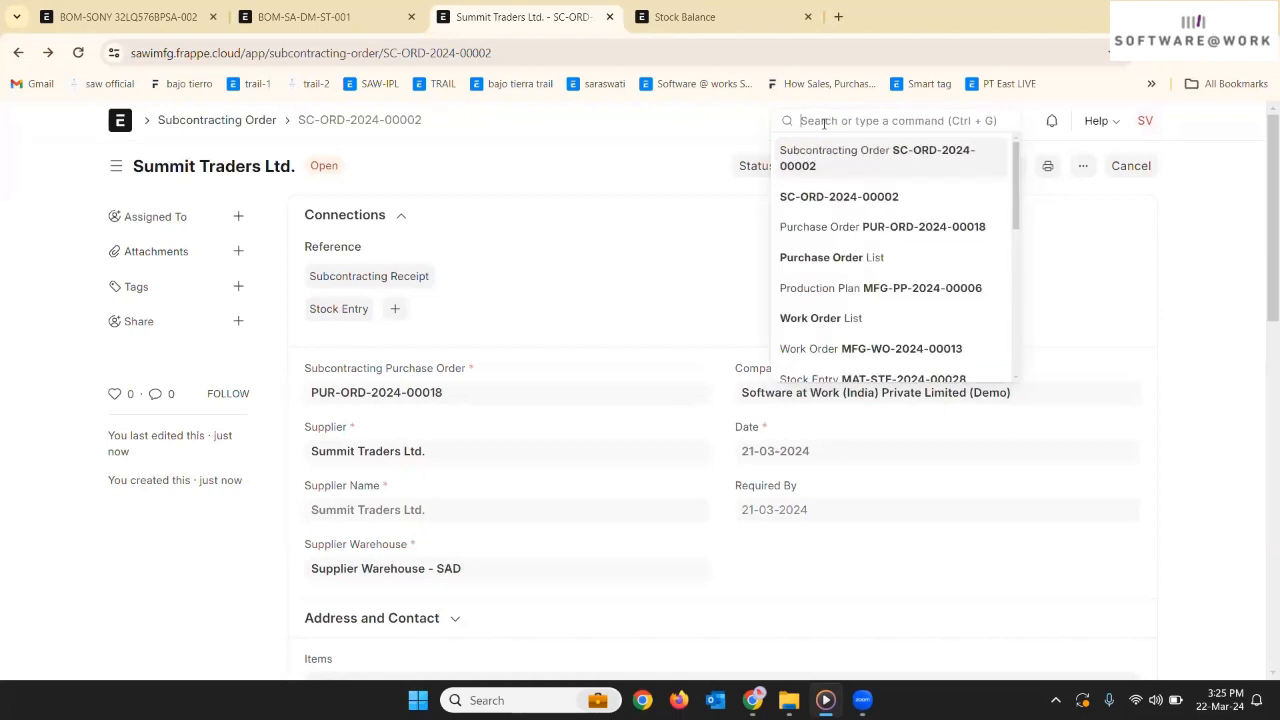
pyautogui.click(666, 171)
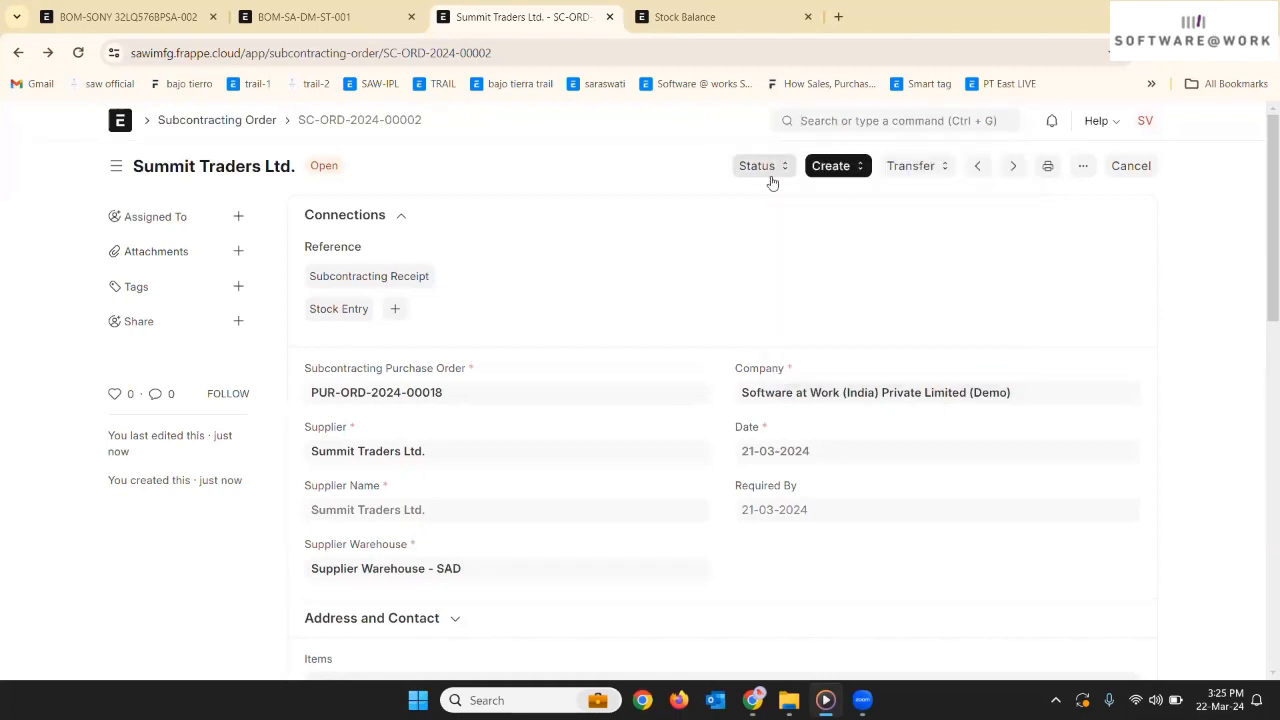
# - Switch the subcontracting order list to its report view and open the Subcontract Order Summary report
pyautogui.click(256, 127)
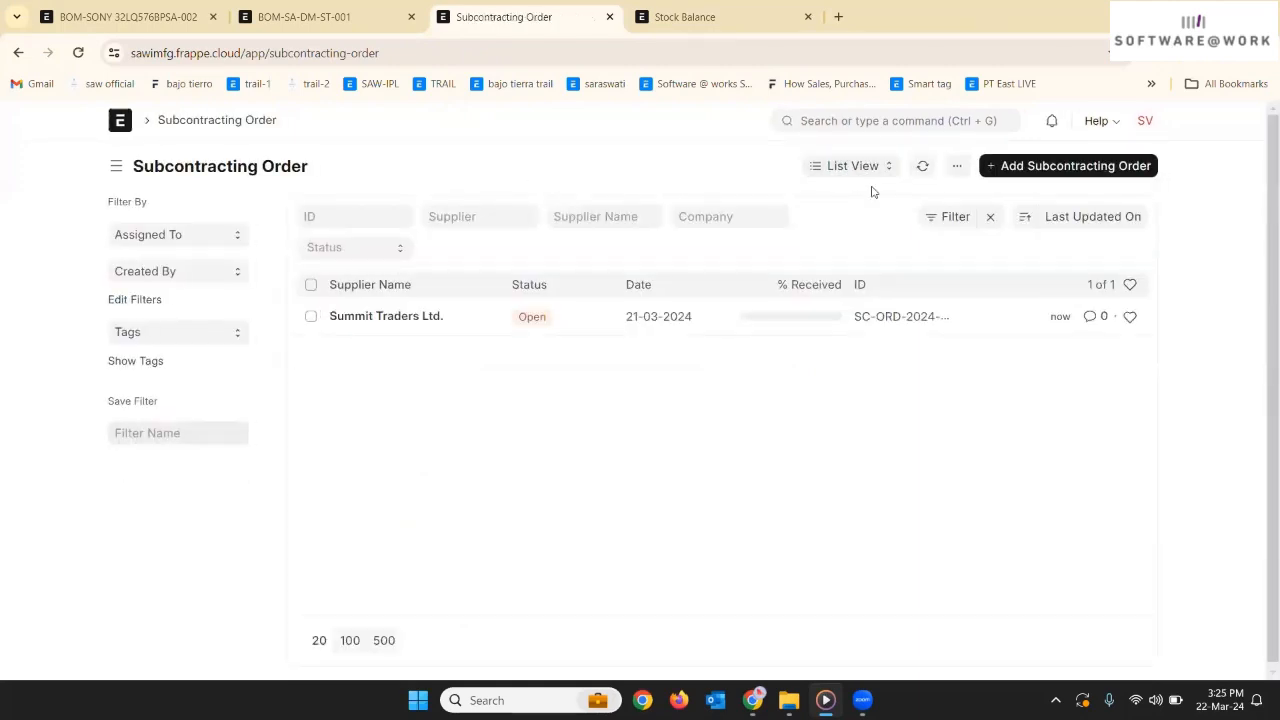
pyautogui.click(870, 172)
pyautogui.click(866, 199)
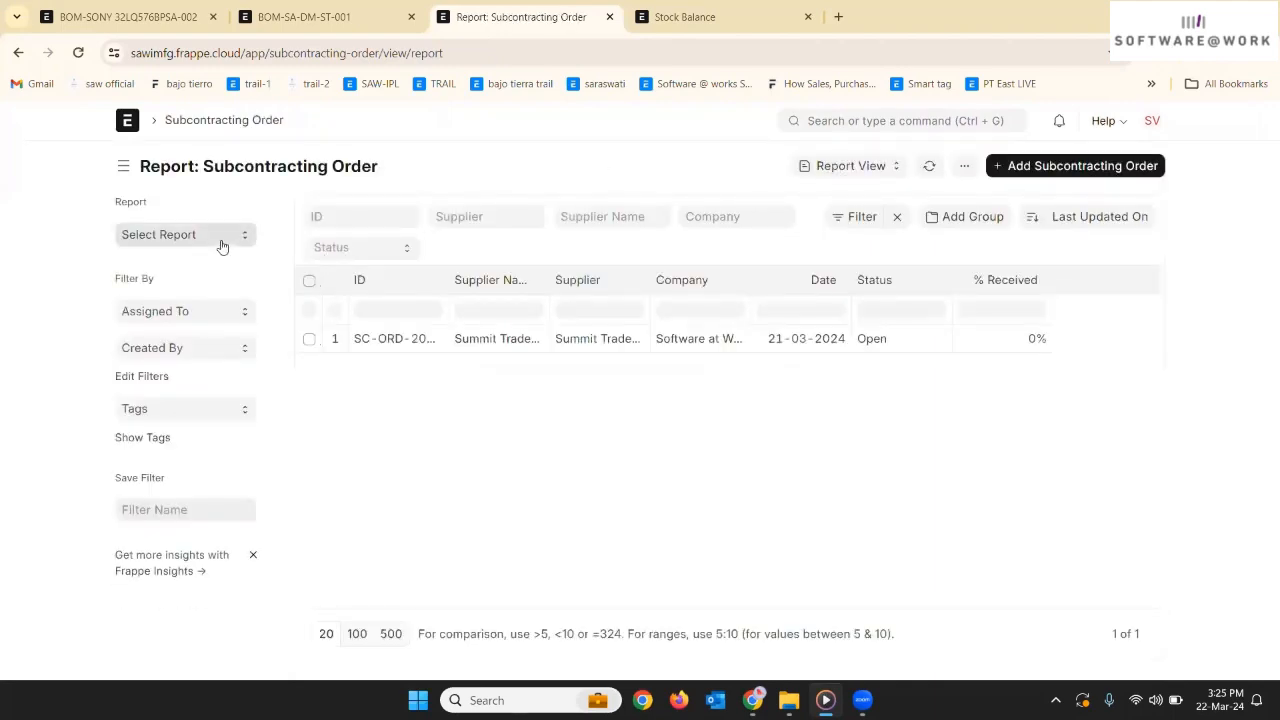
pyautogui.click(222, 240)
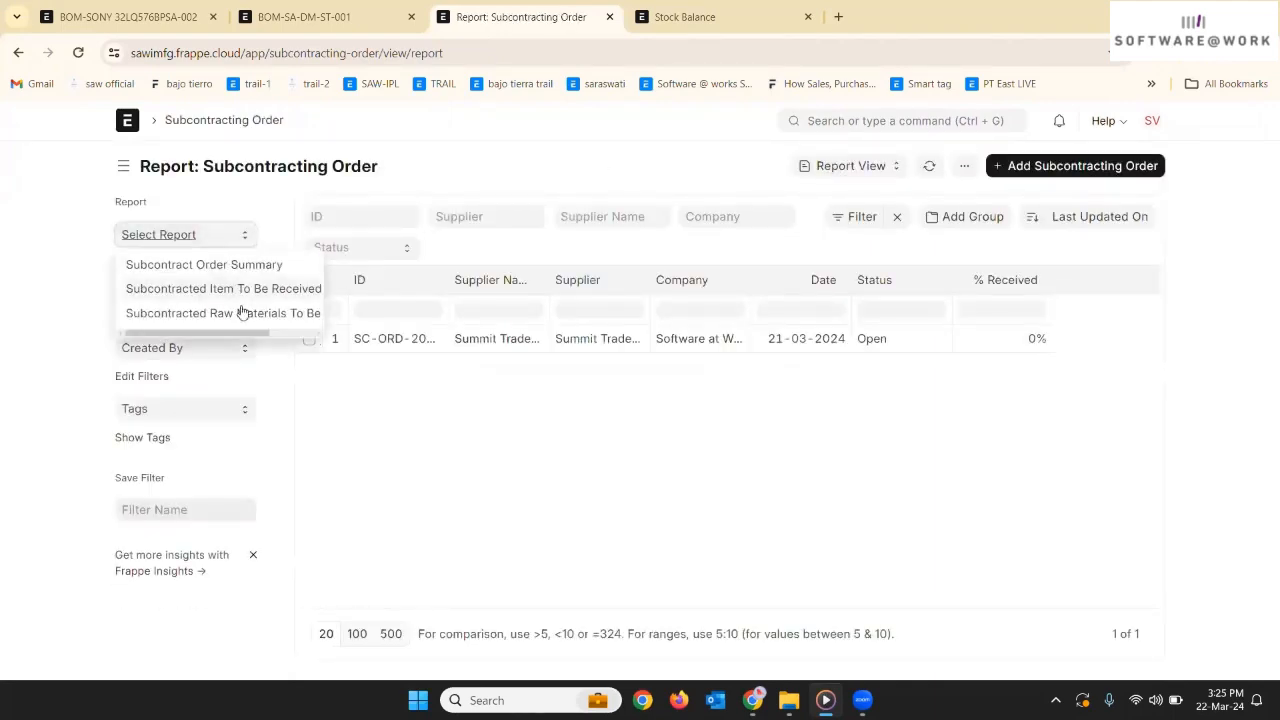
pyautogui.click(292, 264)
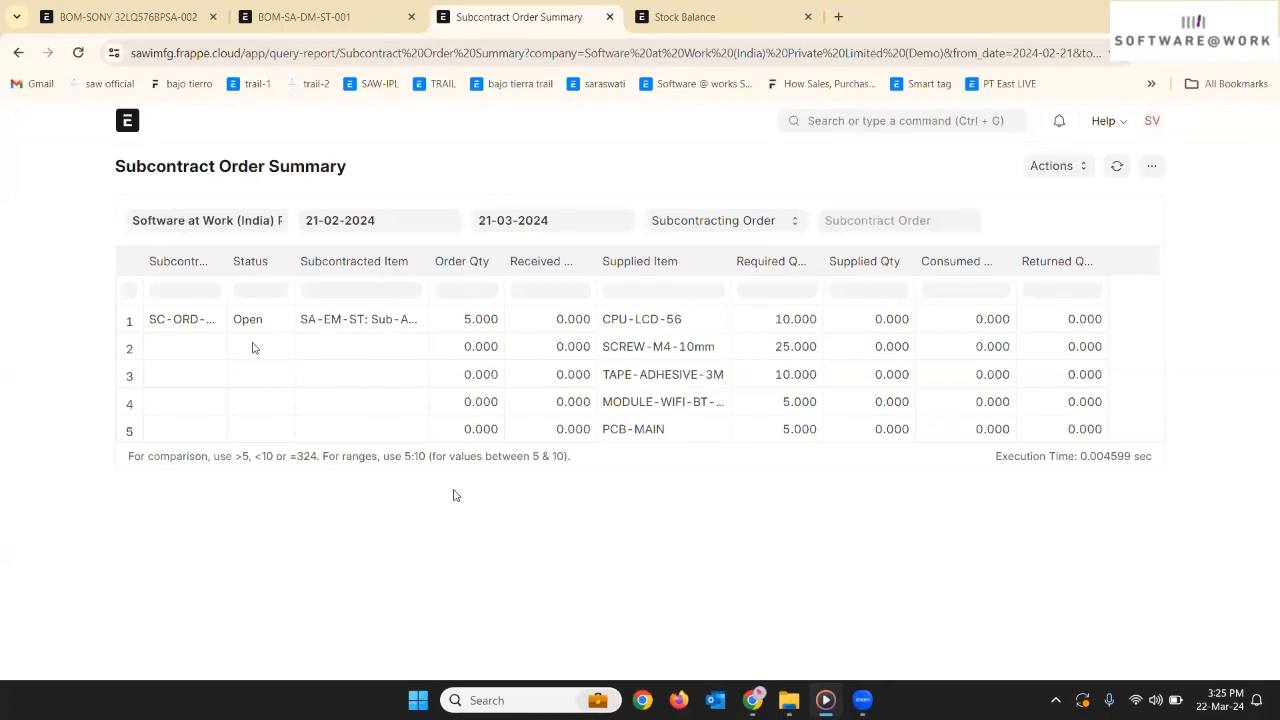
# - View the Subcontracted Raw Materials To Be Transferred report for the supplier Summit Traders Ltd
pyautogui.click(17, 53)
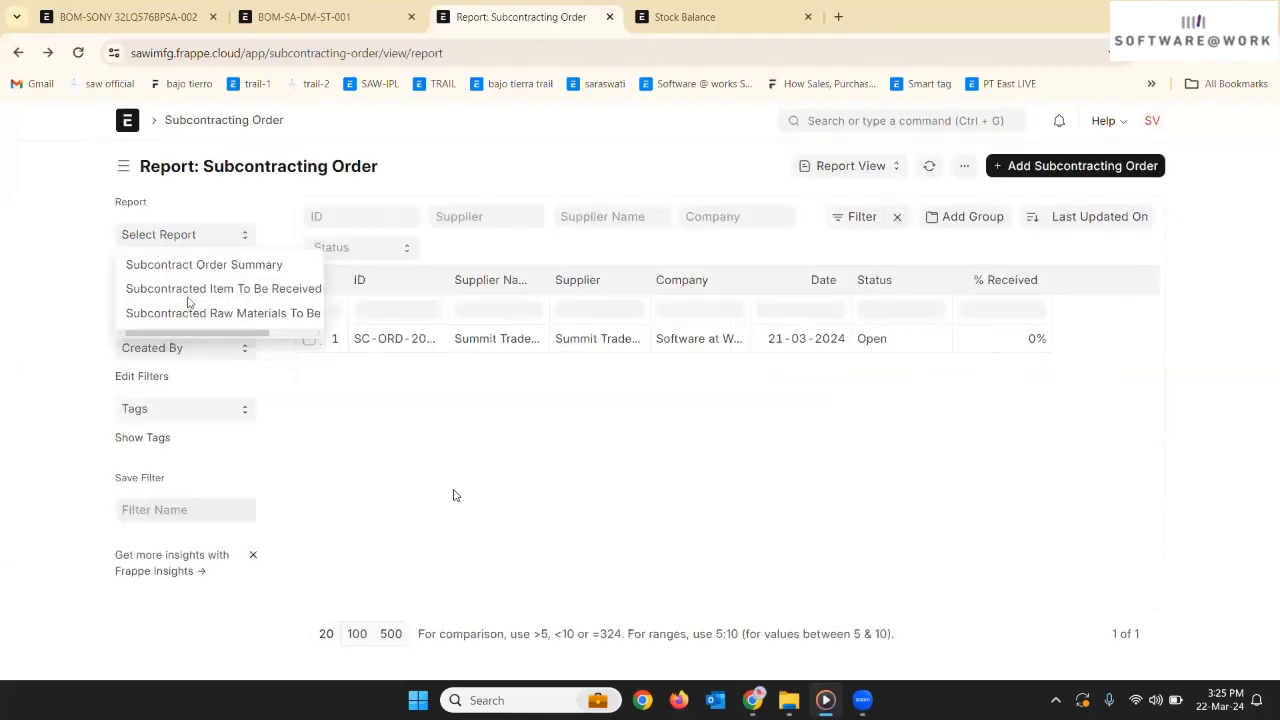
pyautogui.click(219, 314)
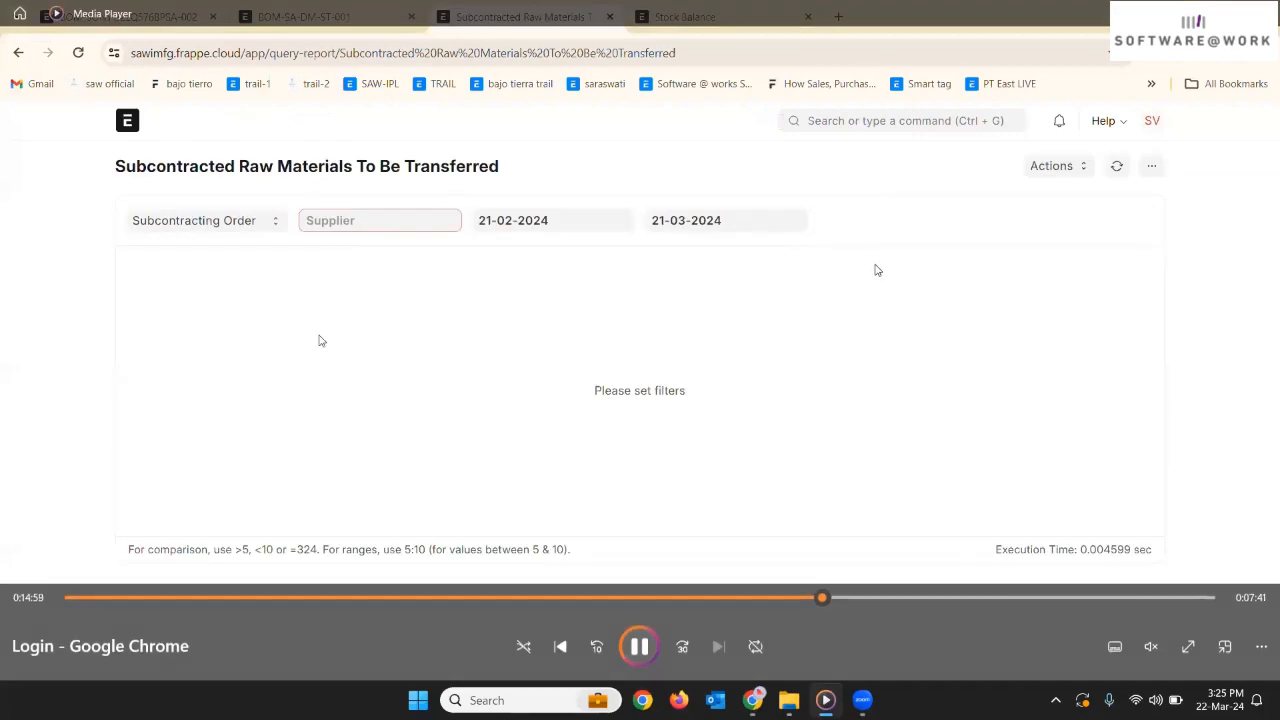
pyautogui.click(349, 229)
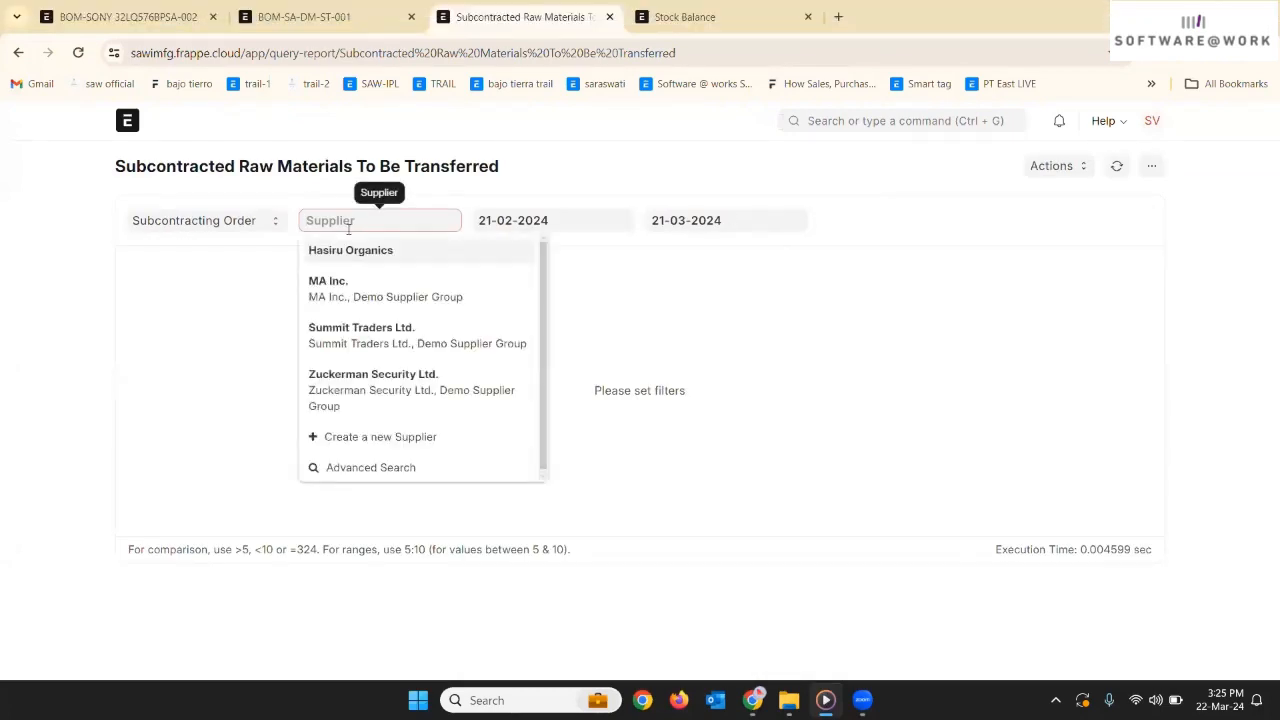
pyautogui.click(395, 333)
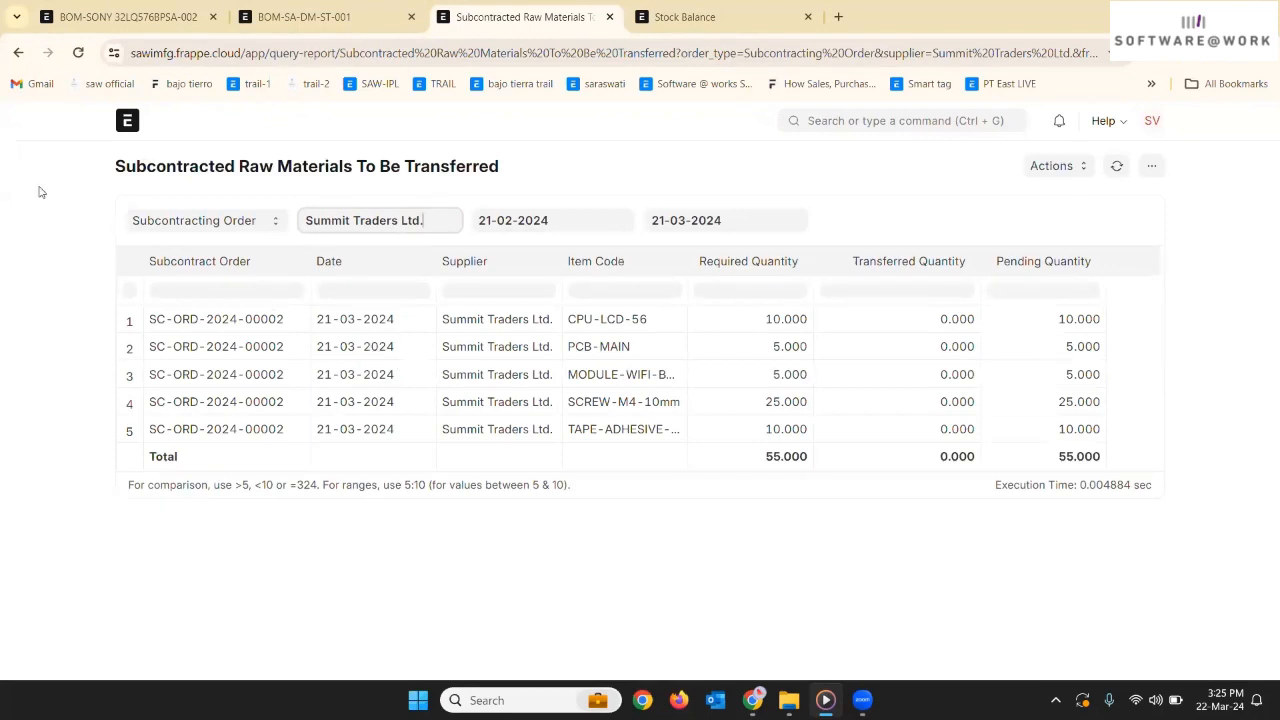
# - Return to the Summit Traders Ltd. subcontracting order and create a Material to Supplier stock entry from it
pyautogui.click(19, 53)
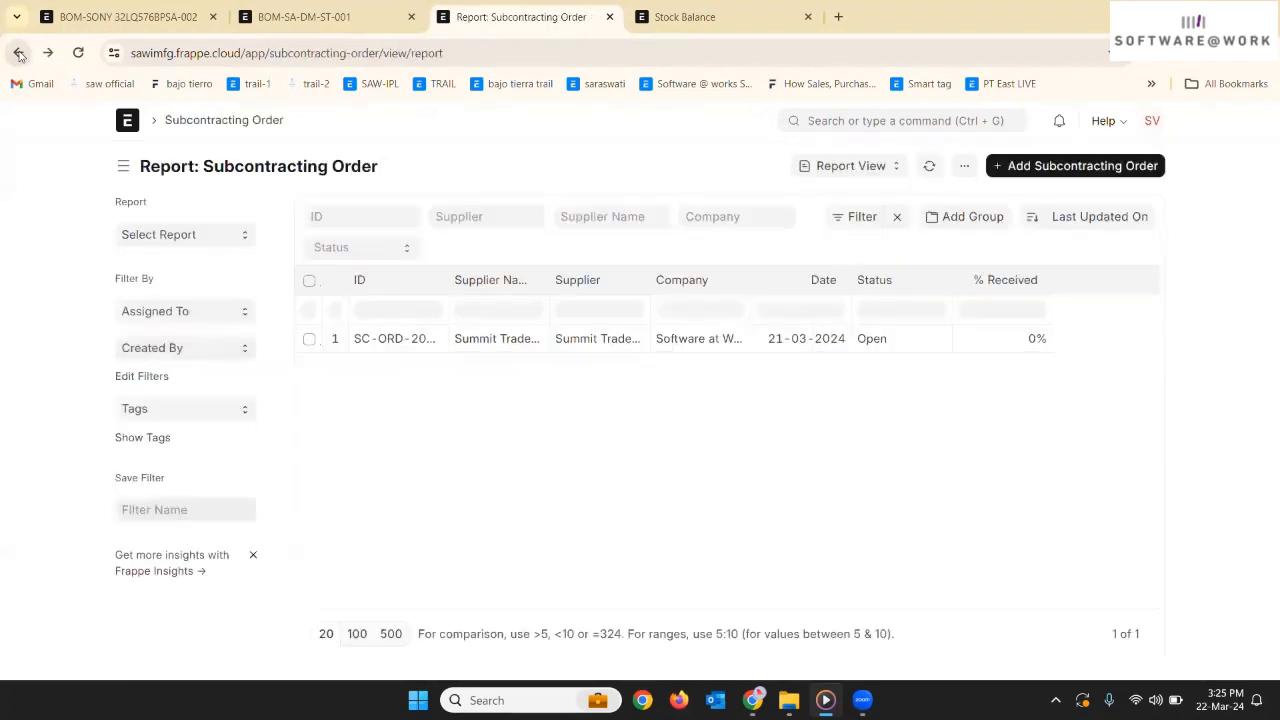
pyautogui.click(19, 53)
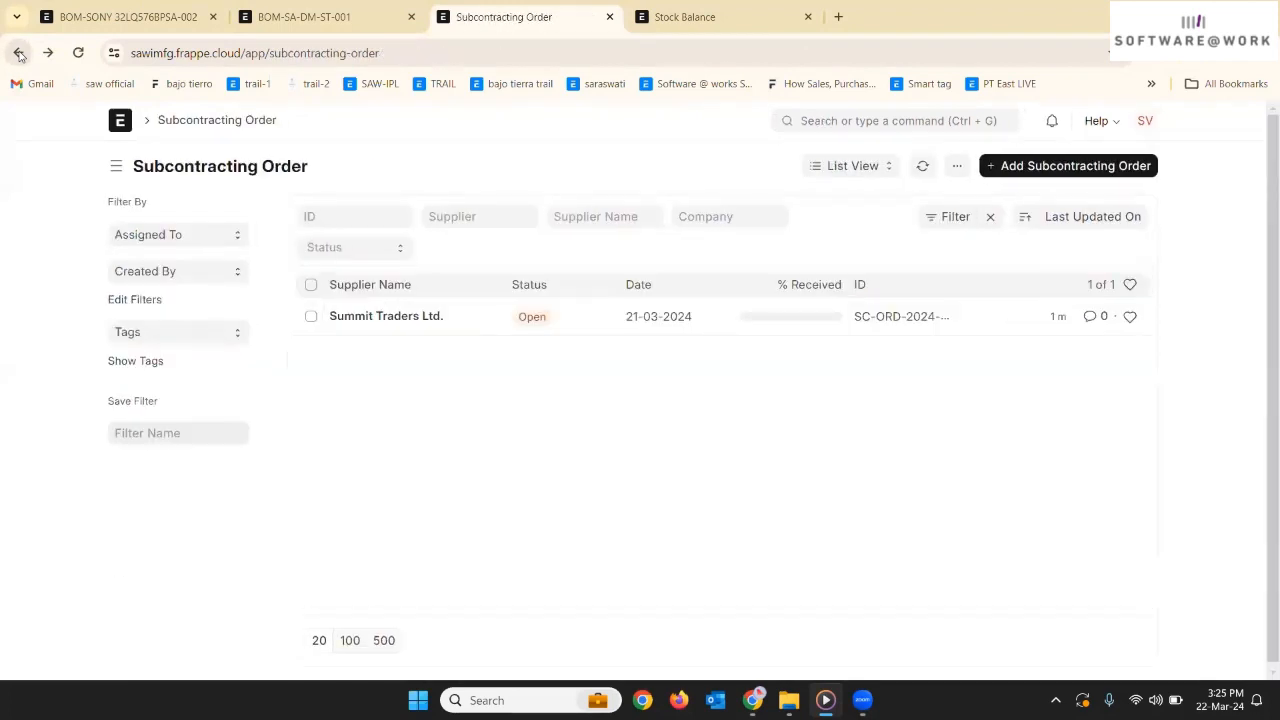
pyautogui.click(400, 316)
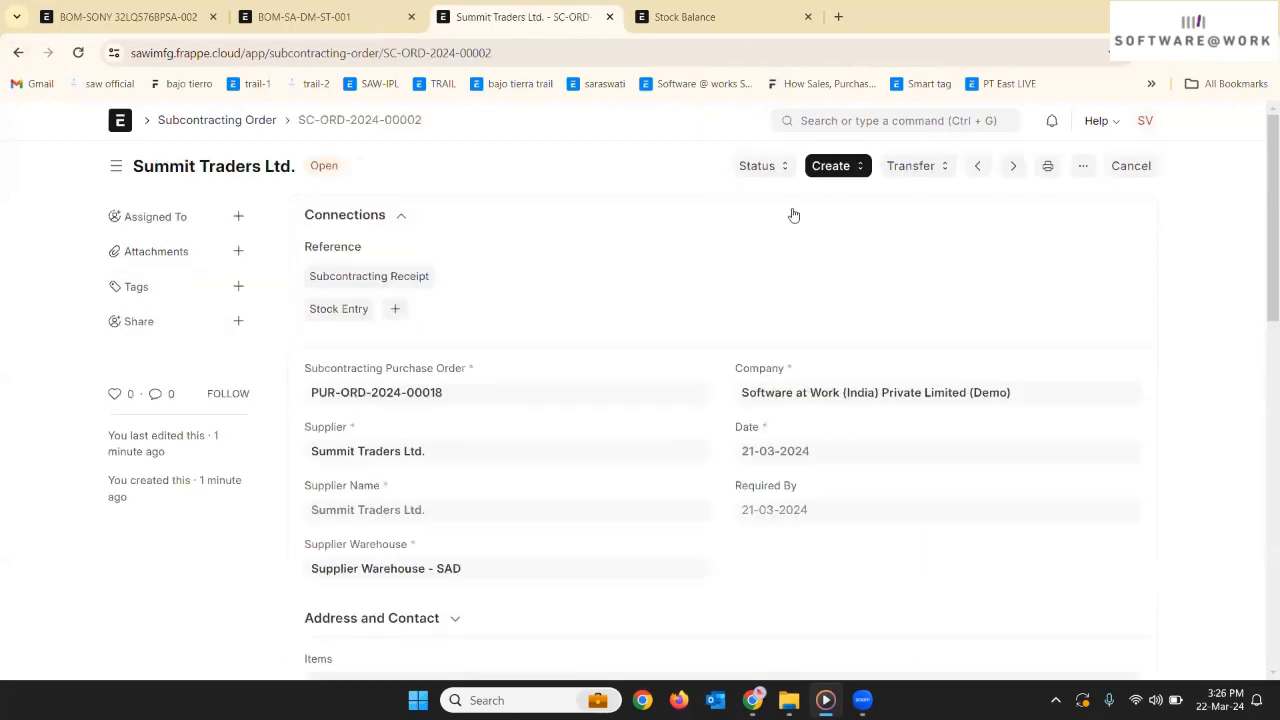
pyautogui.click(920, 170)
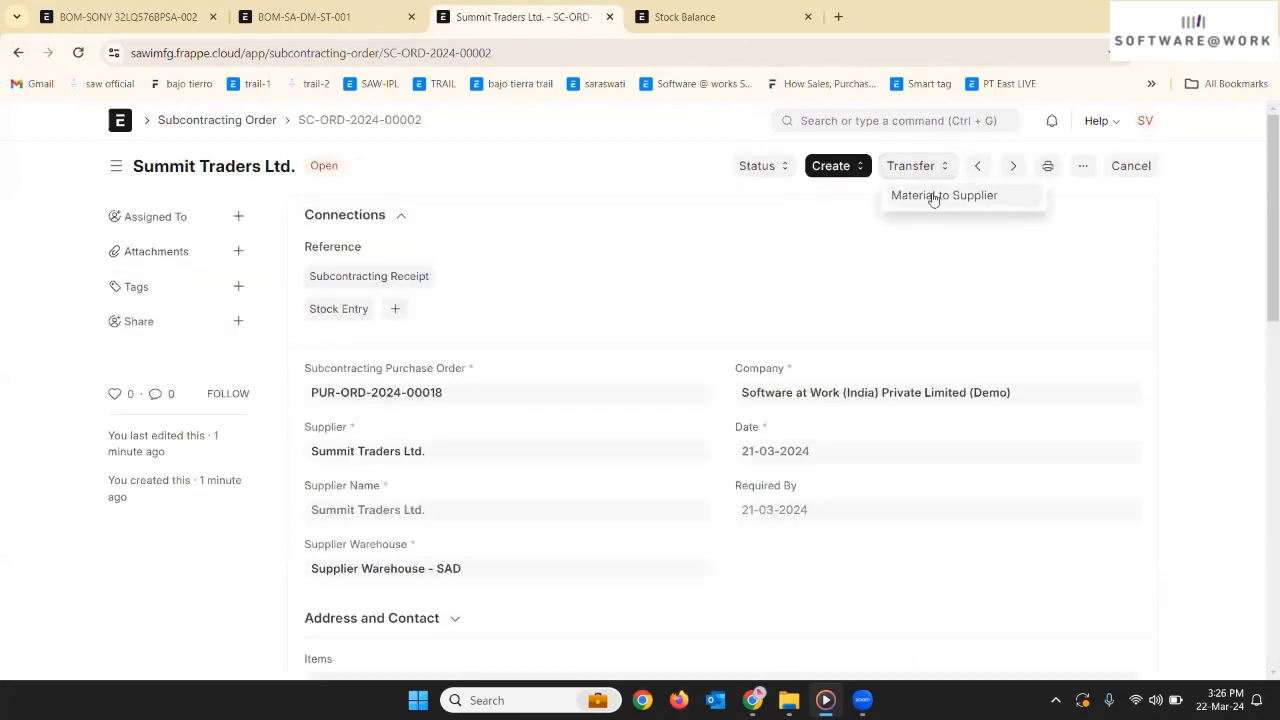
pyautogui.click(933, 197)
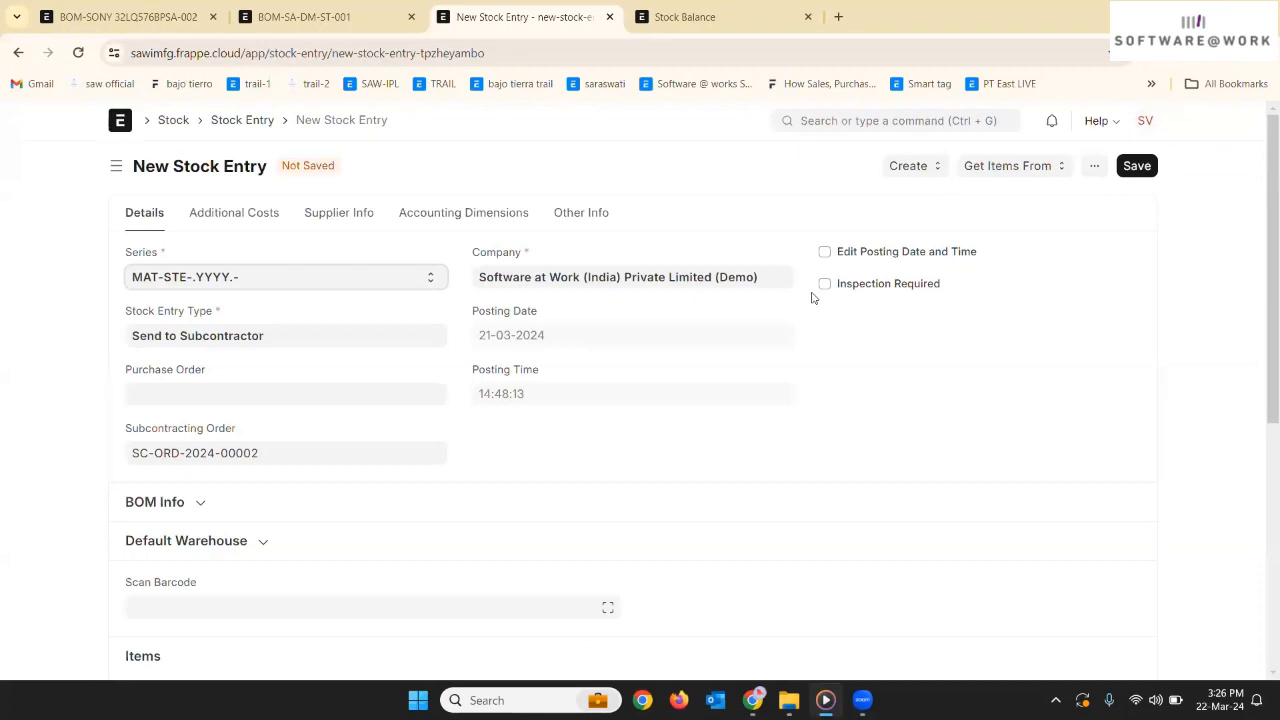
# - Check the item rows of the Send to Subcontractor stock entry, save it and permanently submit it
pyautogui.scroll(-1, 812, 298)
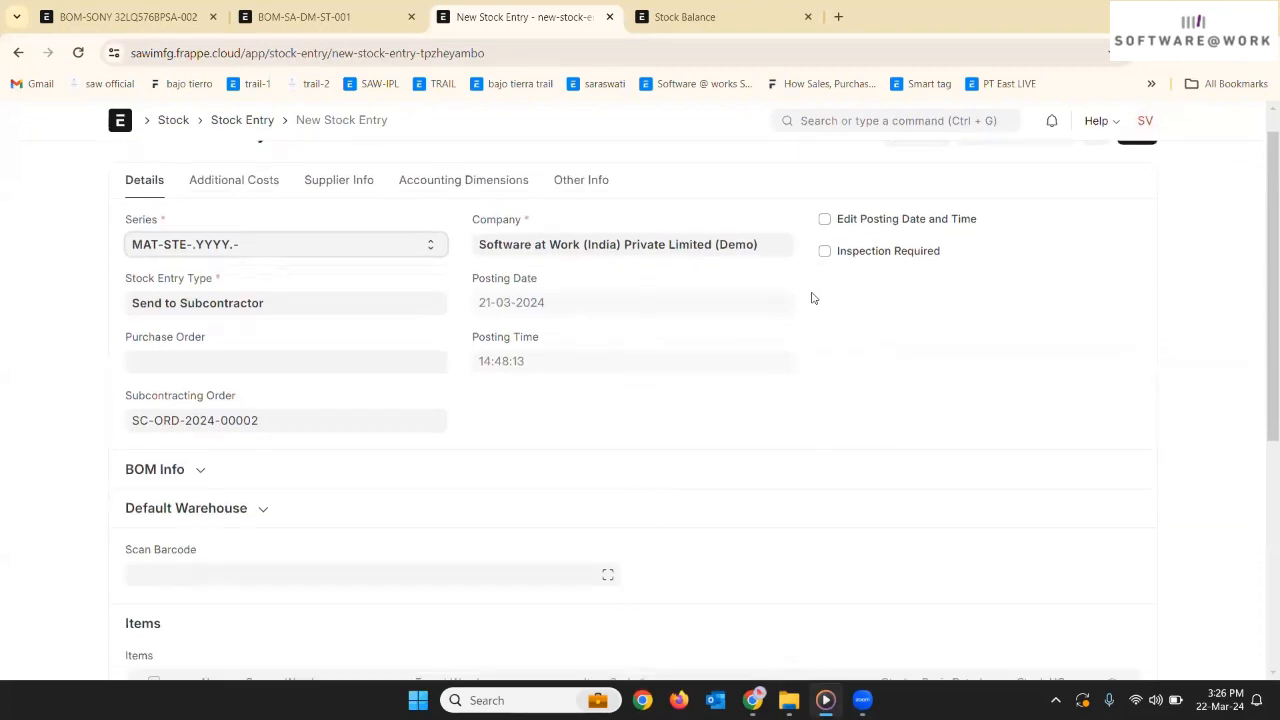
pyautogui.scroll(-3, 812, 298)
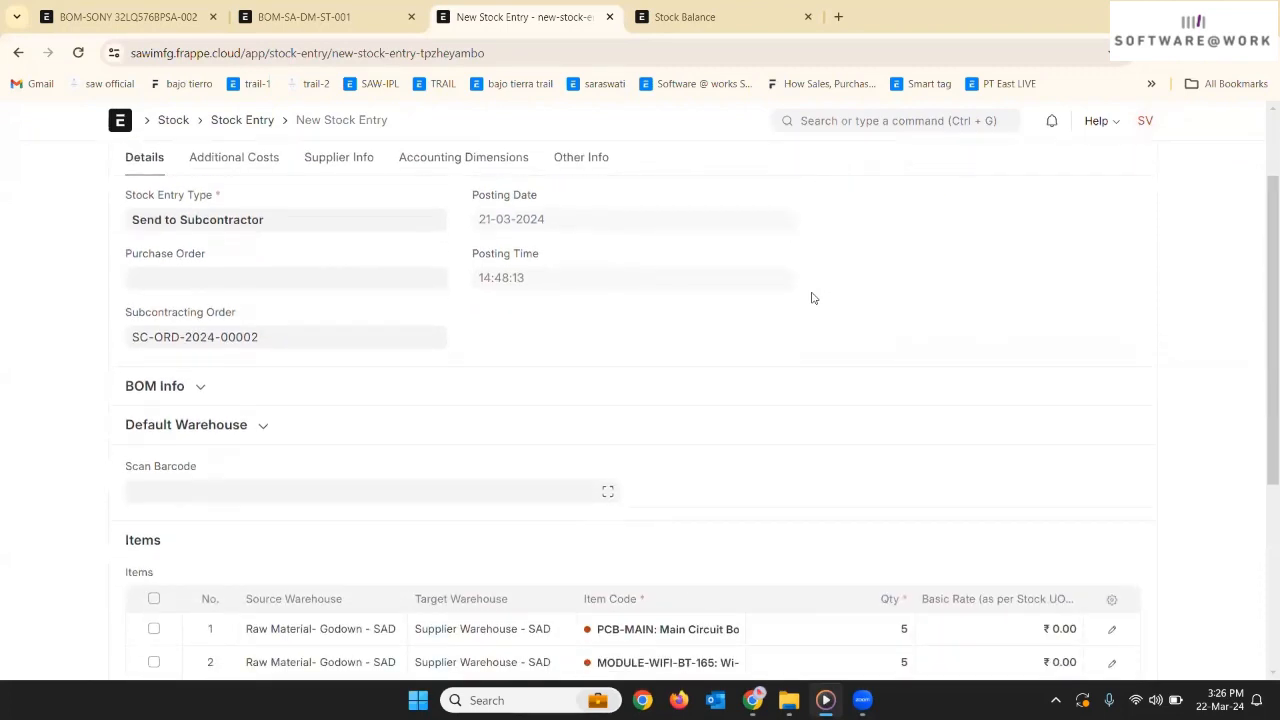
pyautogui.scroll(-1, 812, 298)
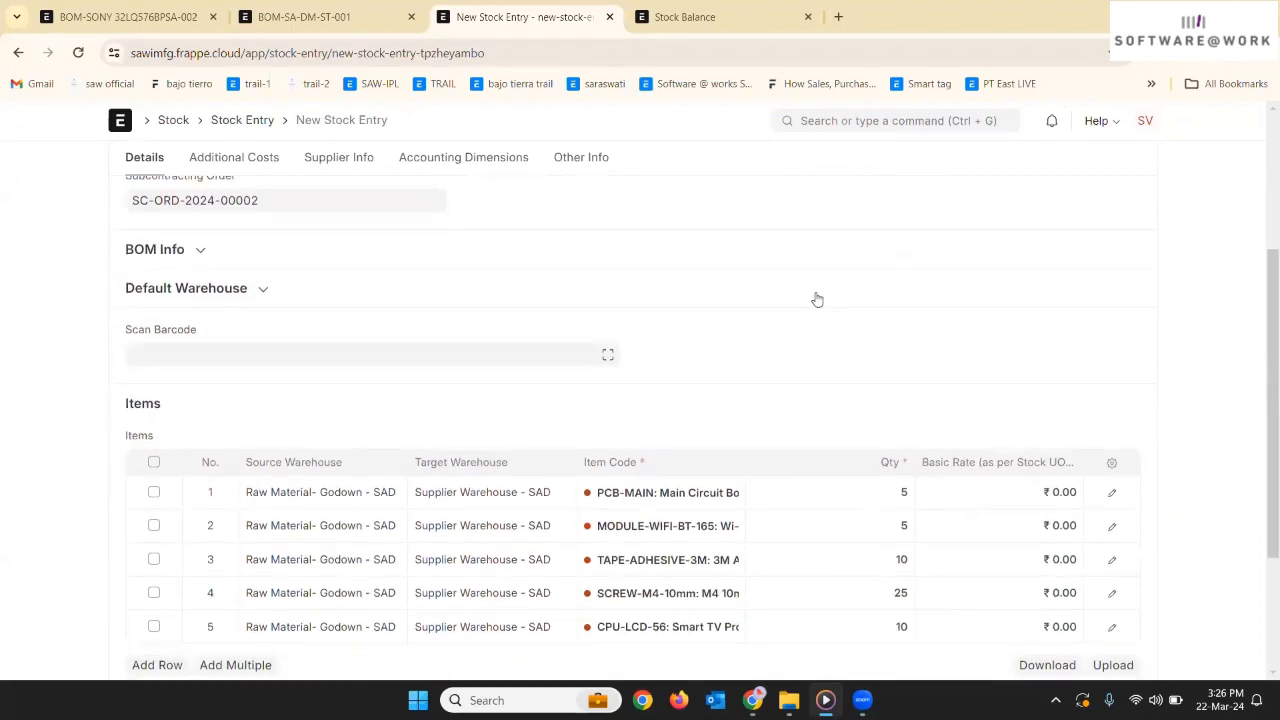
pyautogui.scroll(1, 817, 299)
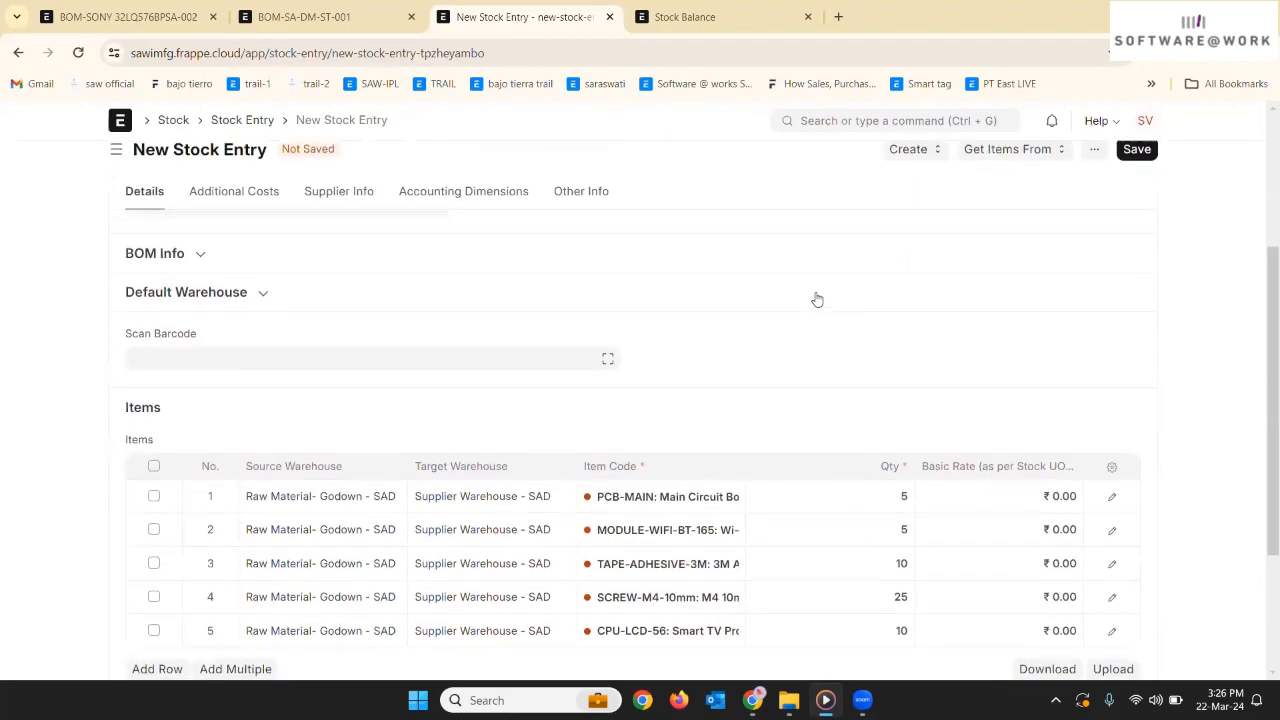
pyautogui.scroll(3, 817, 299)
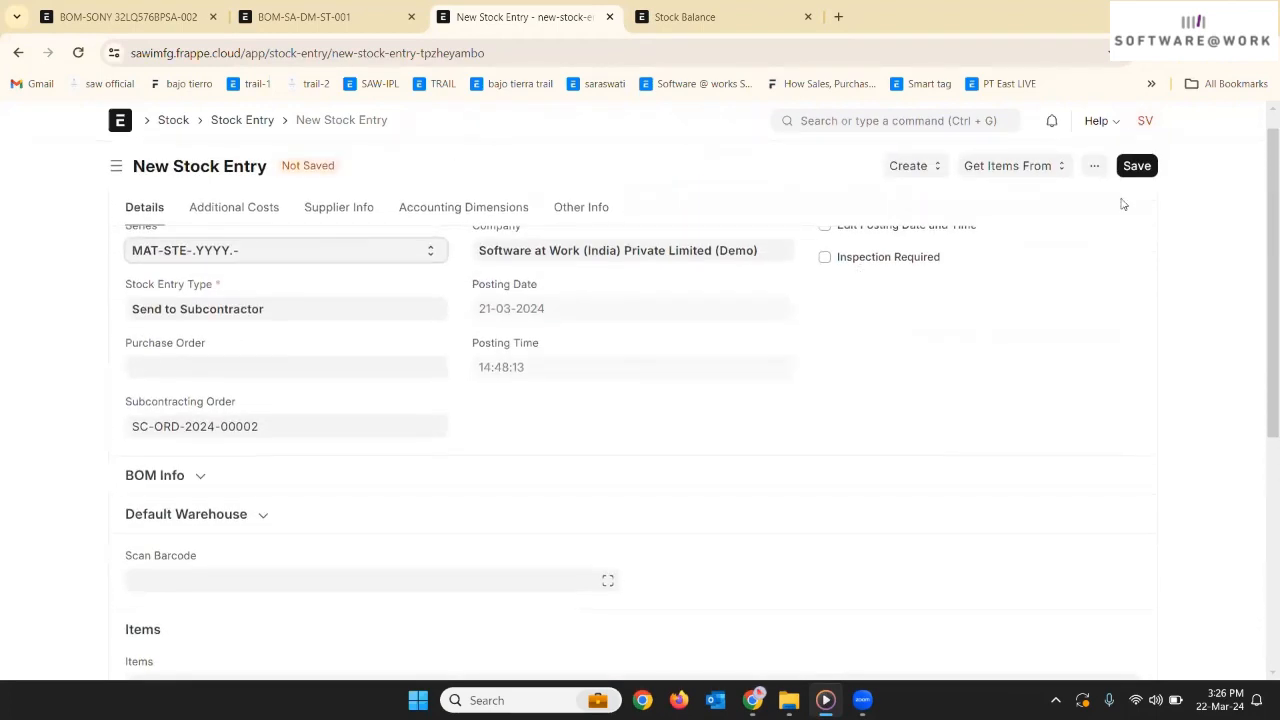
pyautogui.click(1137, 166)
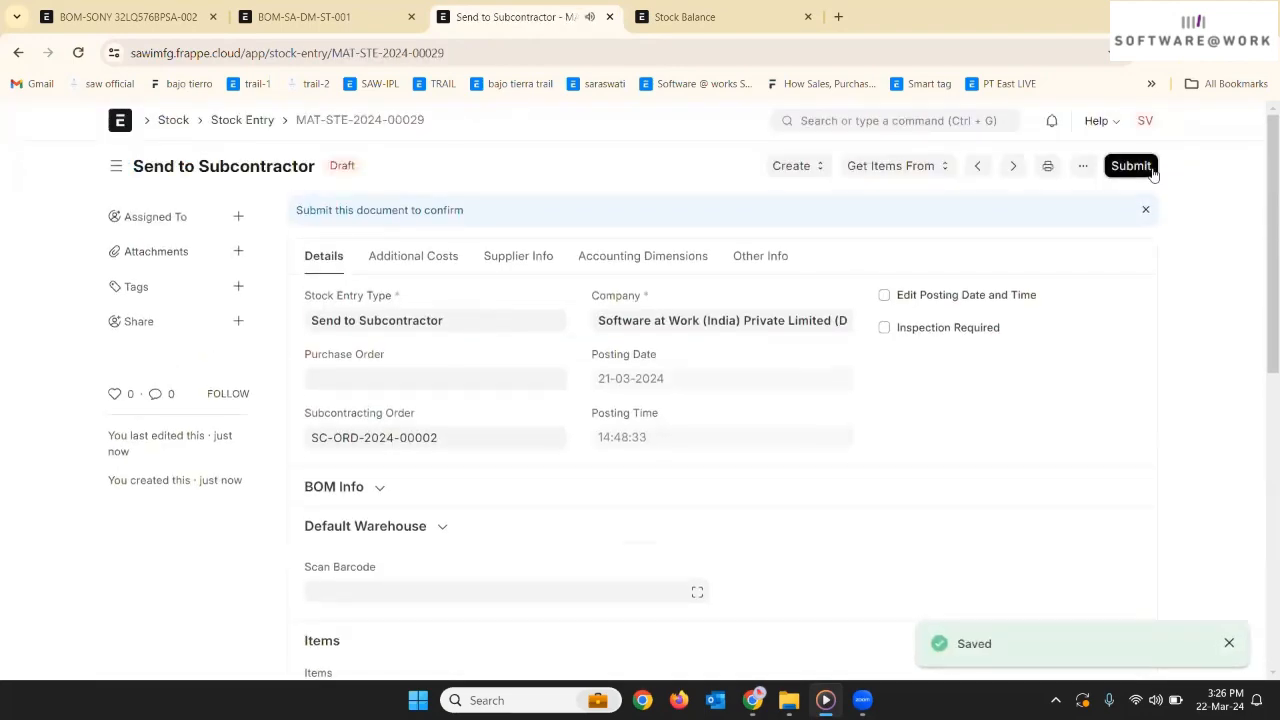
pyautogui.click(1152, 170)
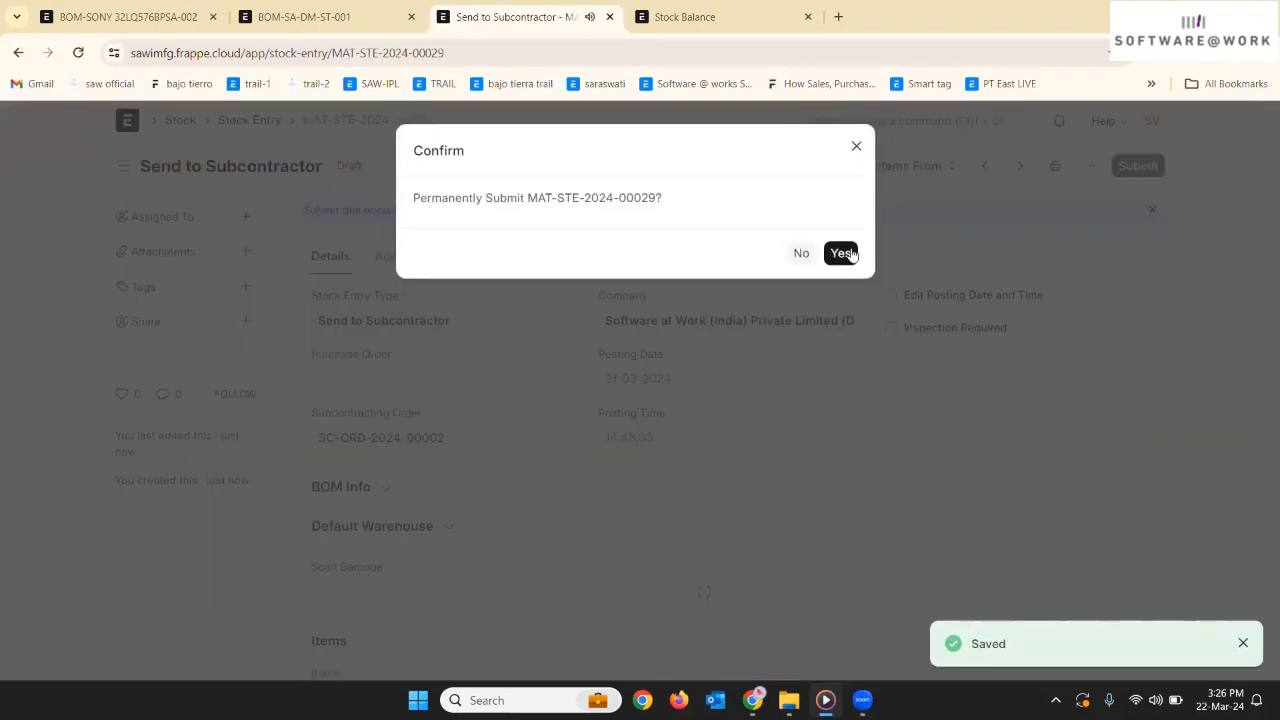
pyautogui.click(843, 253)
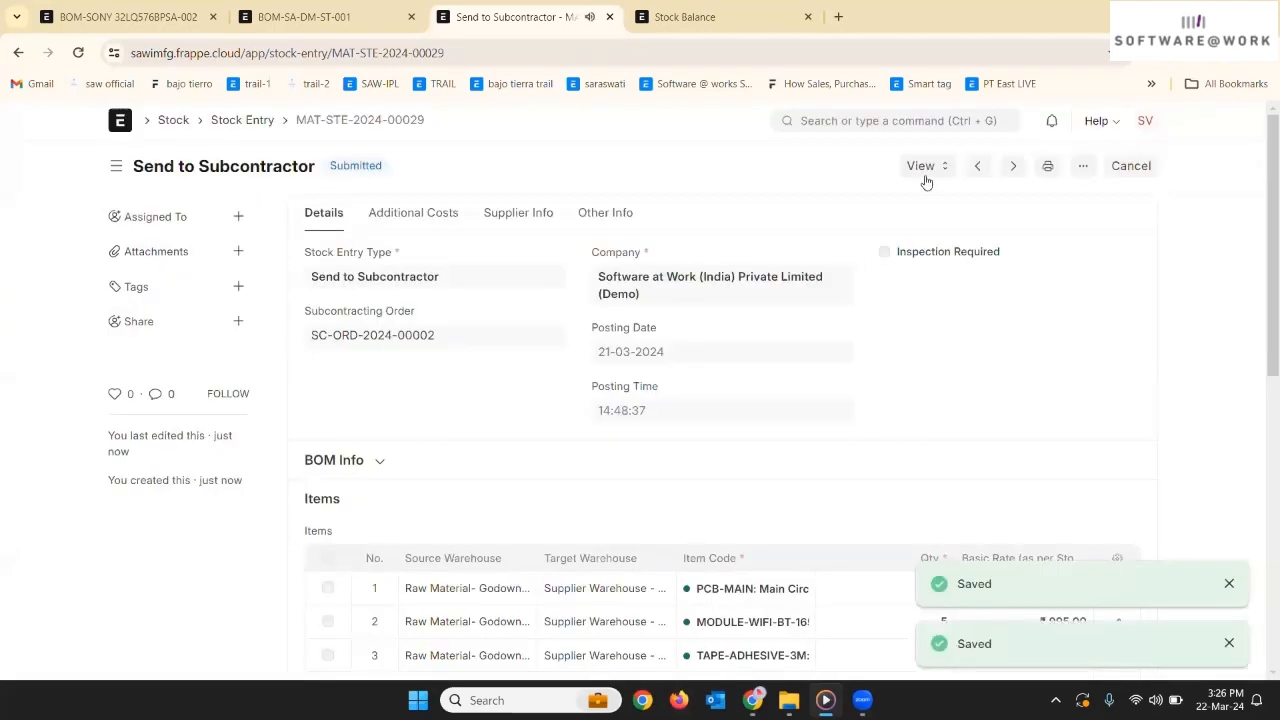
# - View the stock ledger of the submitted Send to Subcontractor entry and return to the subcontracting order
pyautogui.click(930, 173)
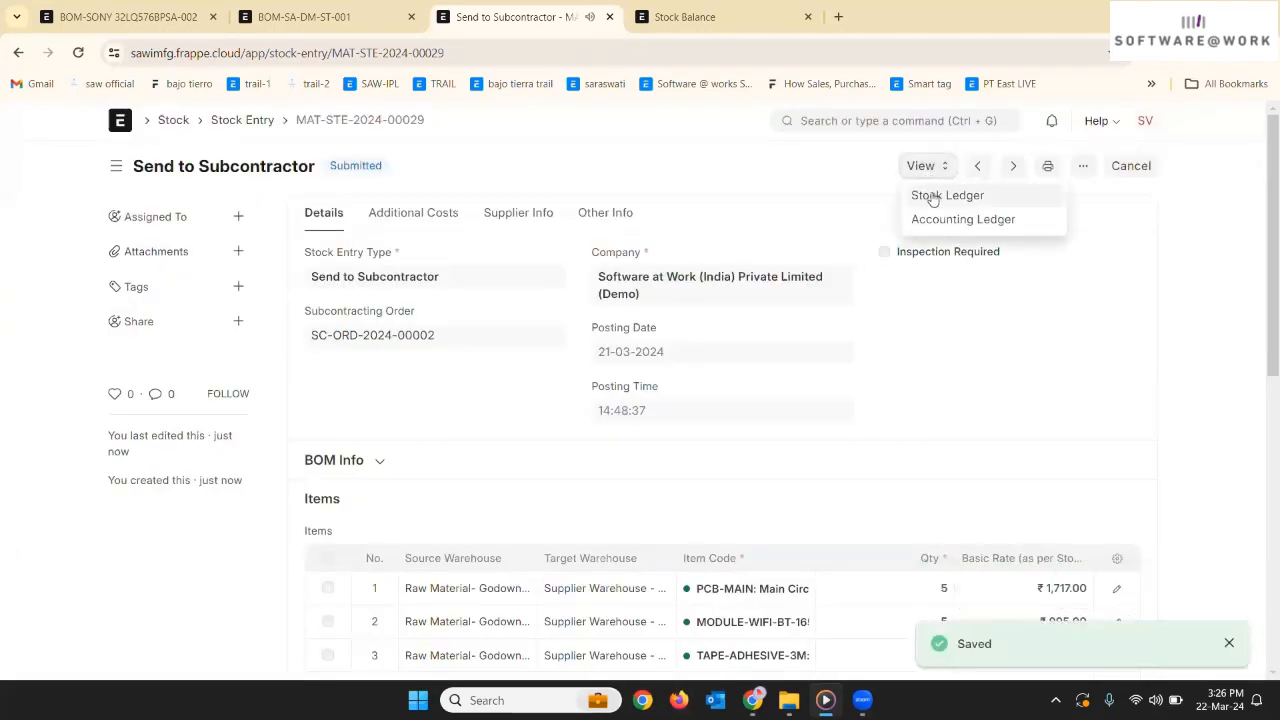
pyautogui.click(930, 196)
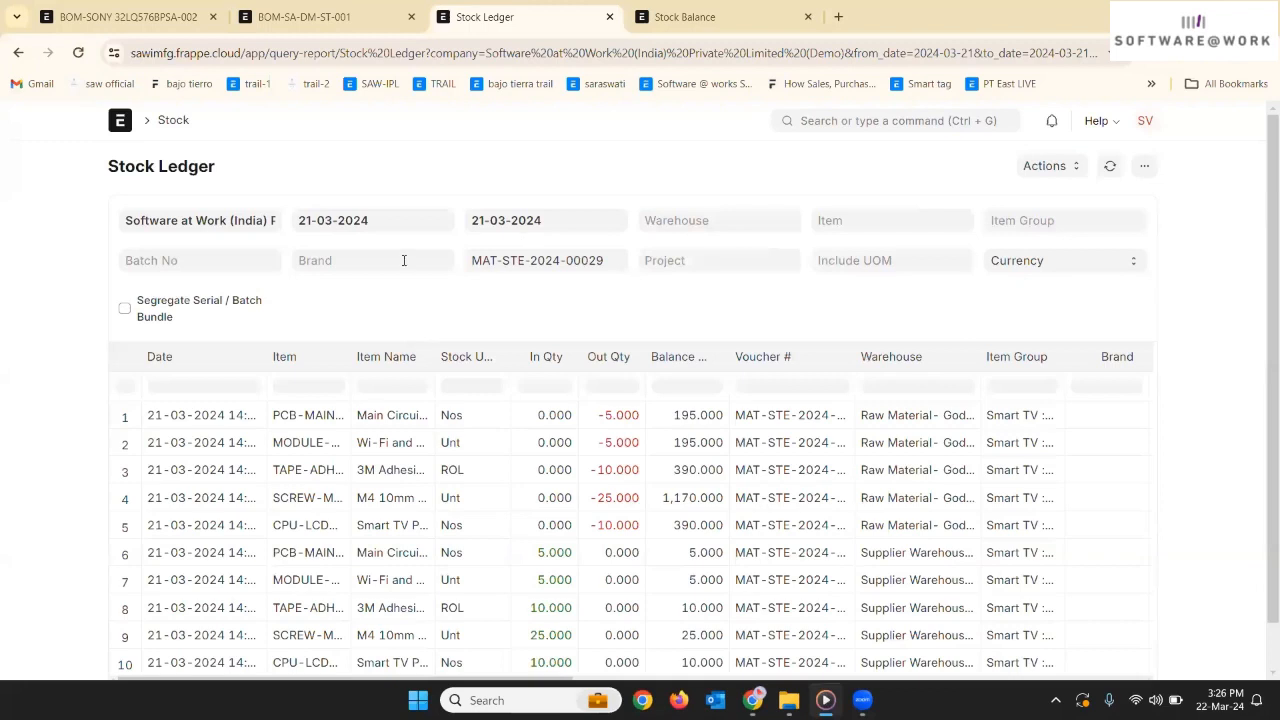
pyautogui.click(15, 62)
pyautogui.click(17, 55)
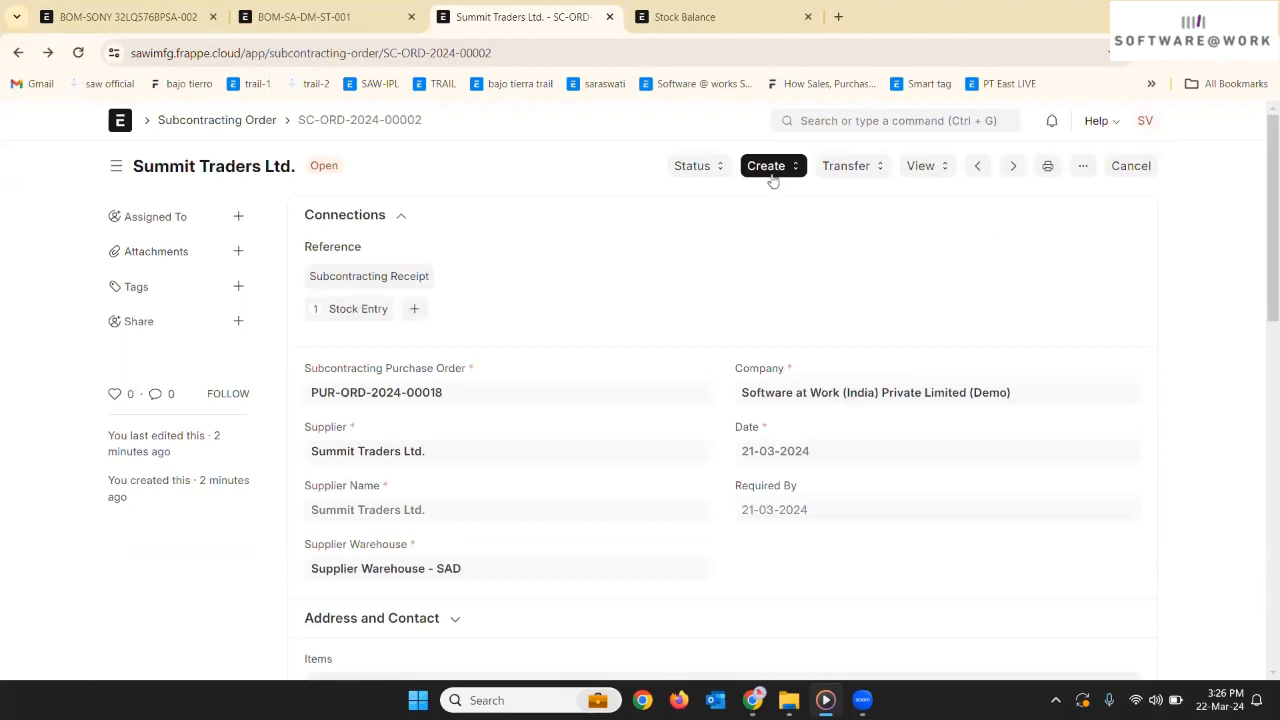
# - From the subcontracting order list's report view, view the Subcontracted Item To Be Received report for the supplier Summit Traders Ltd
pyautogui.click(771, 179)
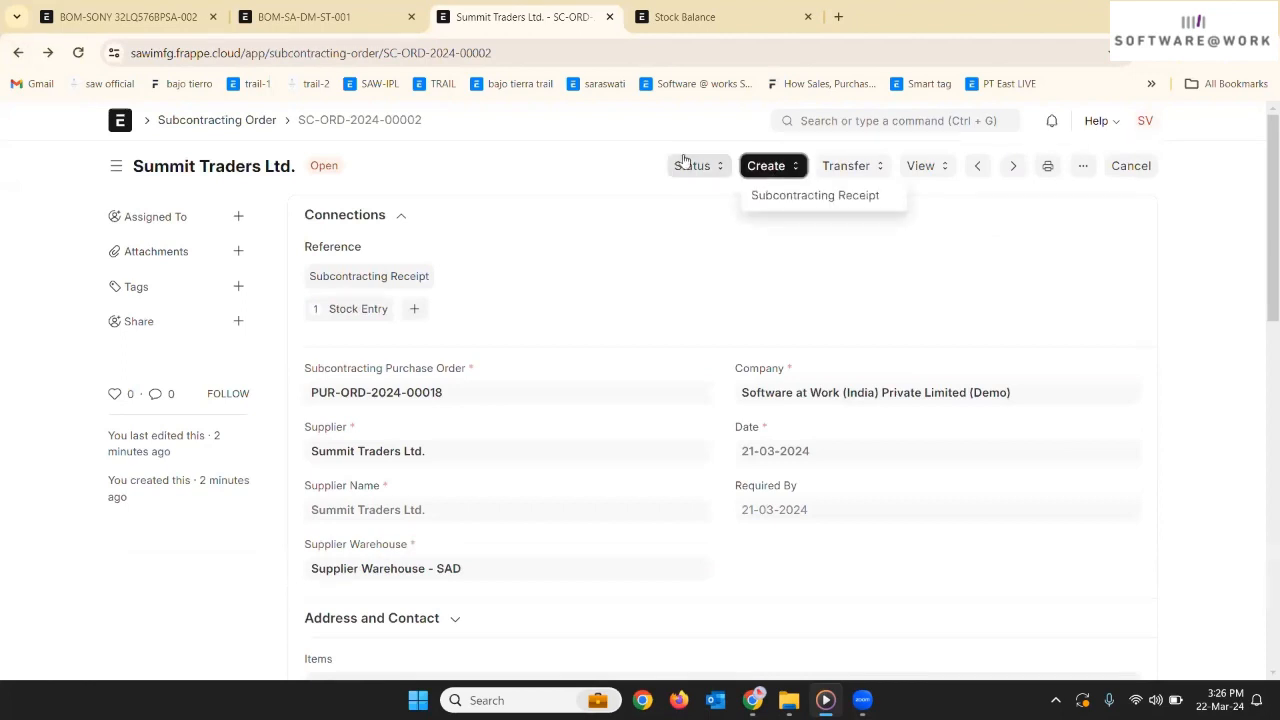
pyautogui.click(269, 122)
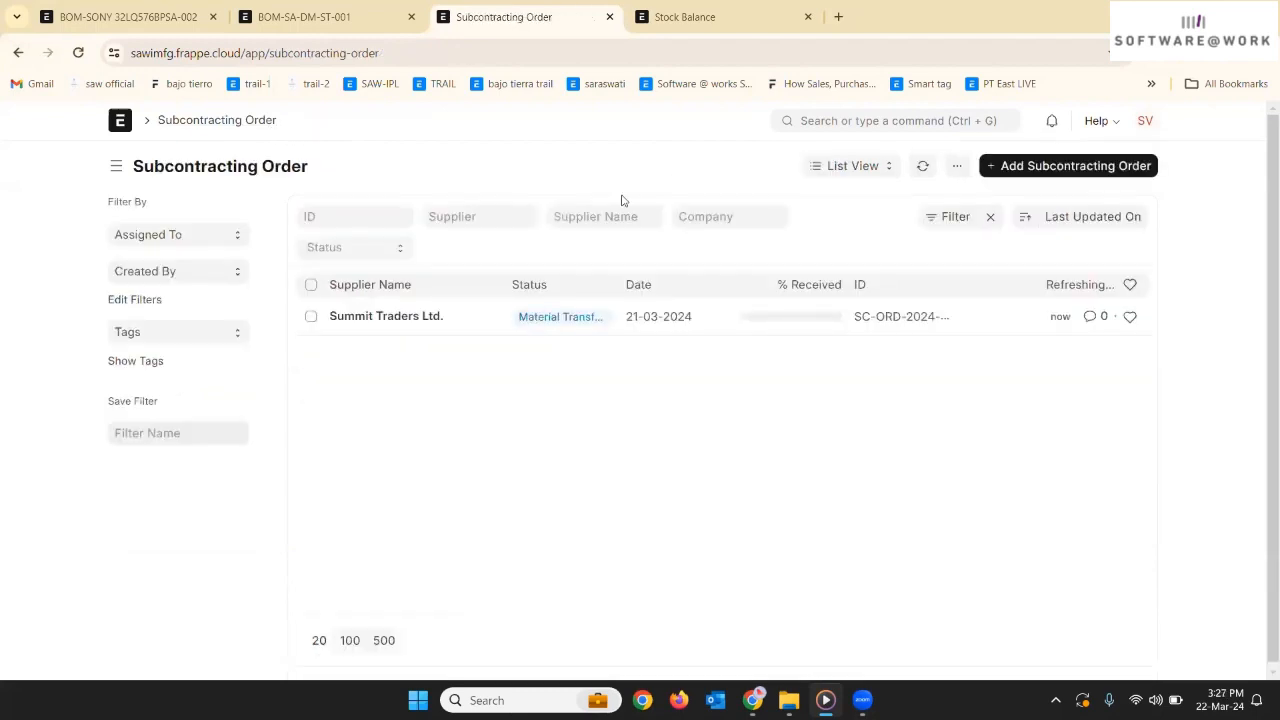
pyautogui.click(848, 178)
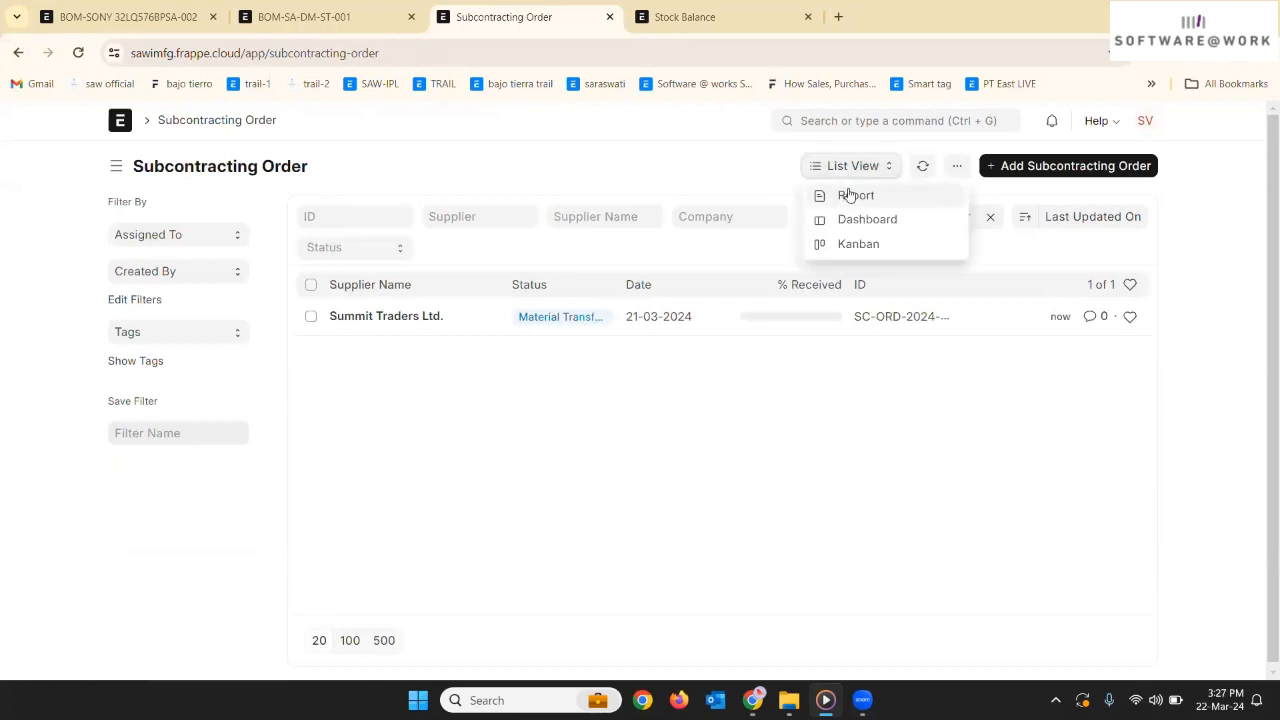
pyautogui.click(851, 195)
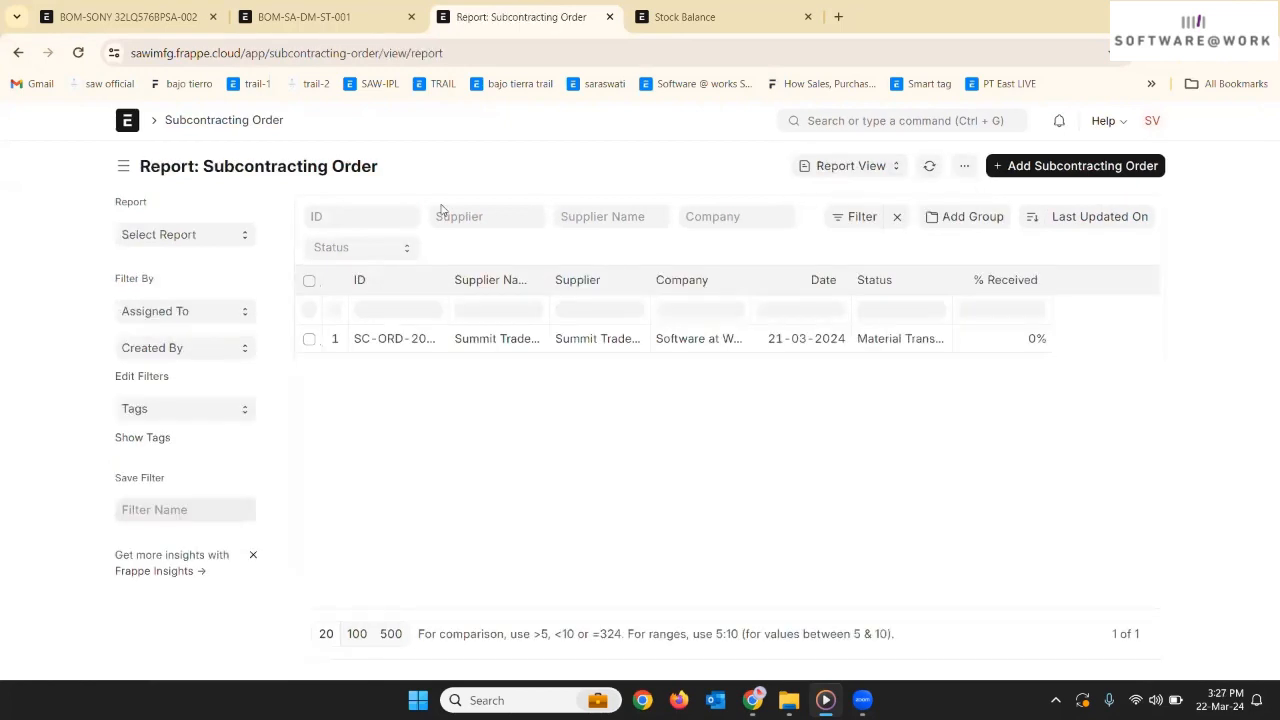
pyautogui.click(230, 234)
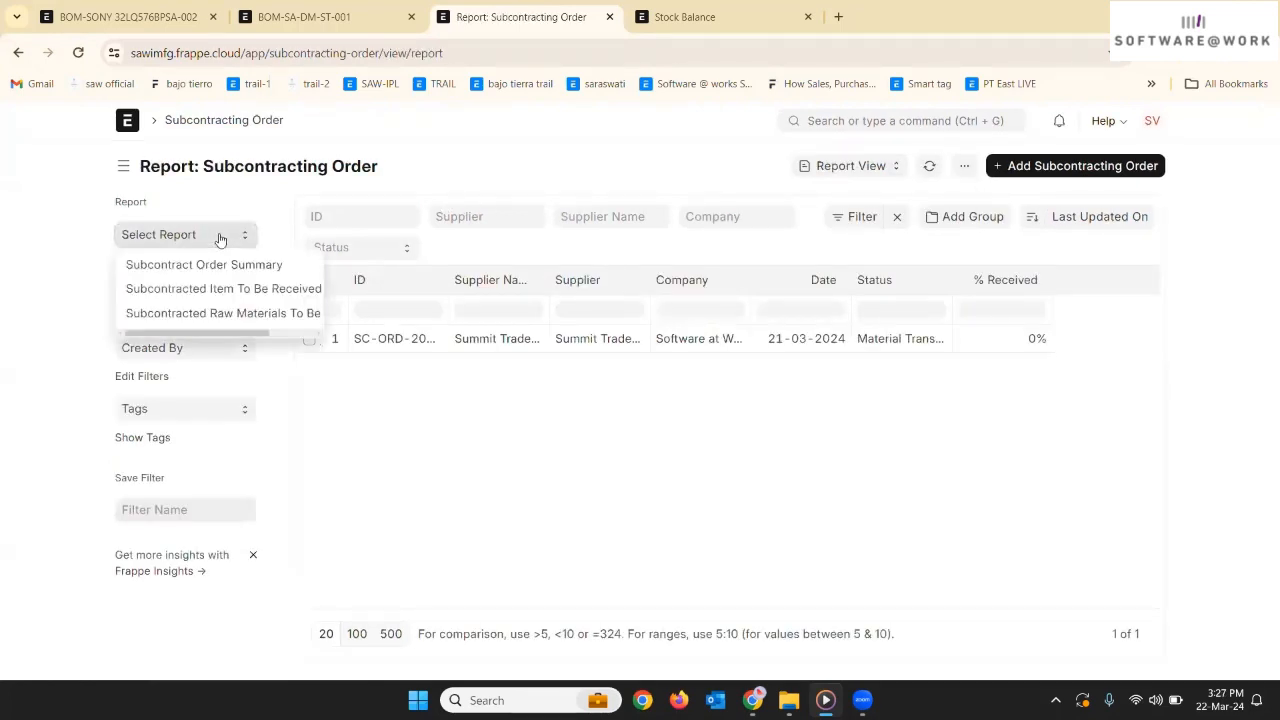
pyautogui.click(230, 288)
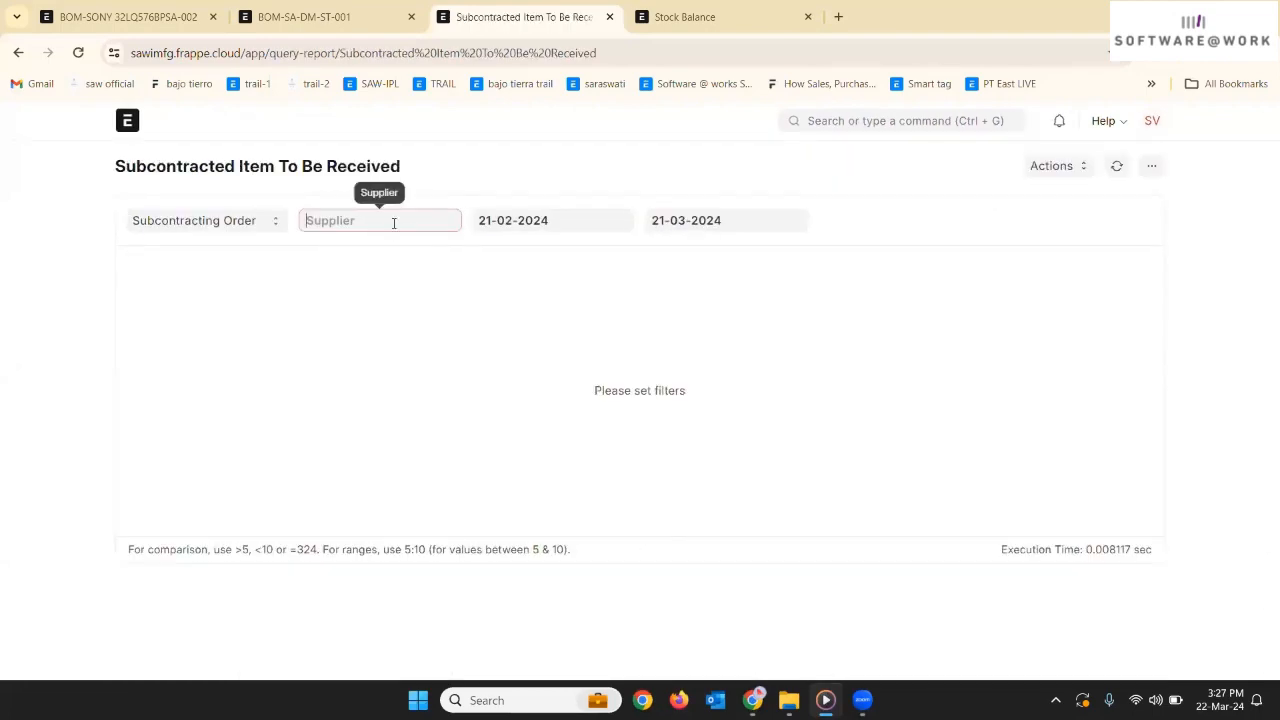
pyautogui.click(394, 222)
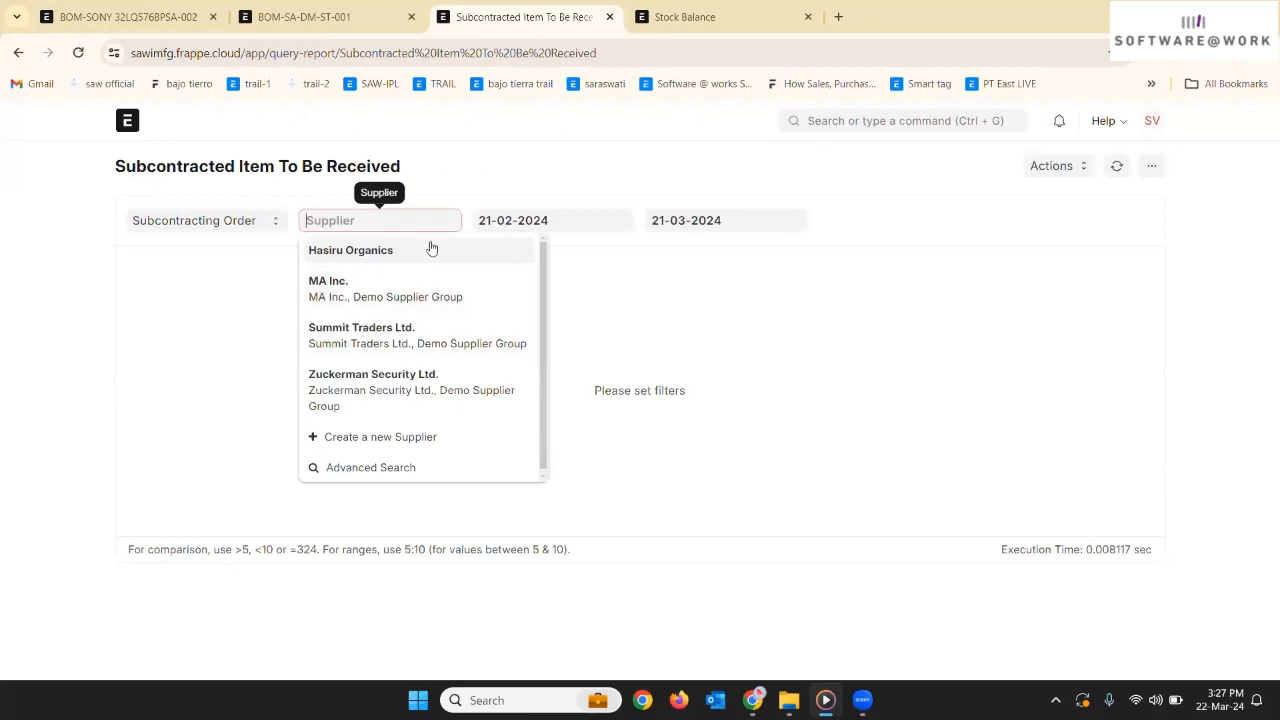
pyautogui.click(371, 335)
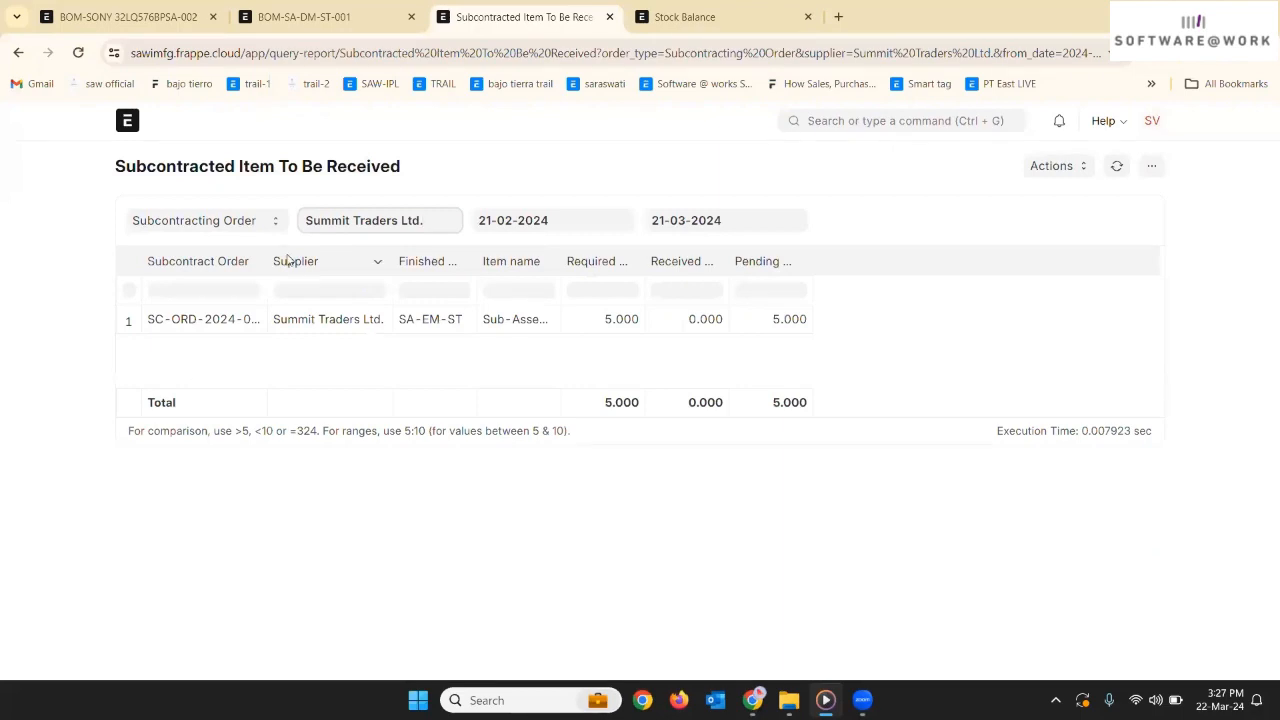
# - Reopen the Summit Traders Ltd. subcontracting order and create a subcontracting receipt from it
pyautogui.click(20, 51)
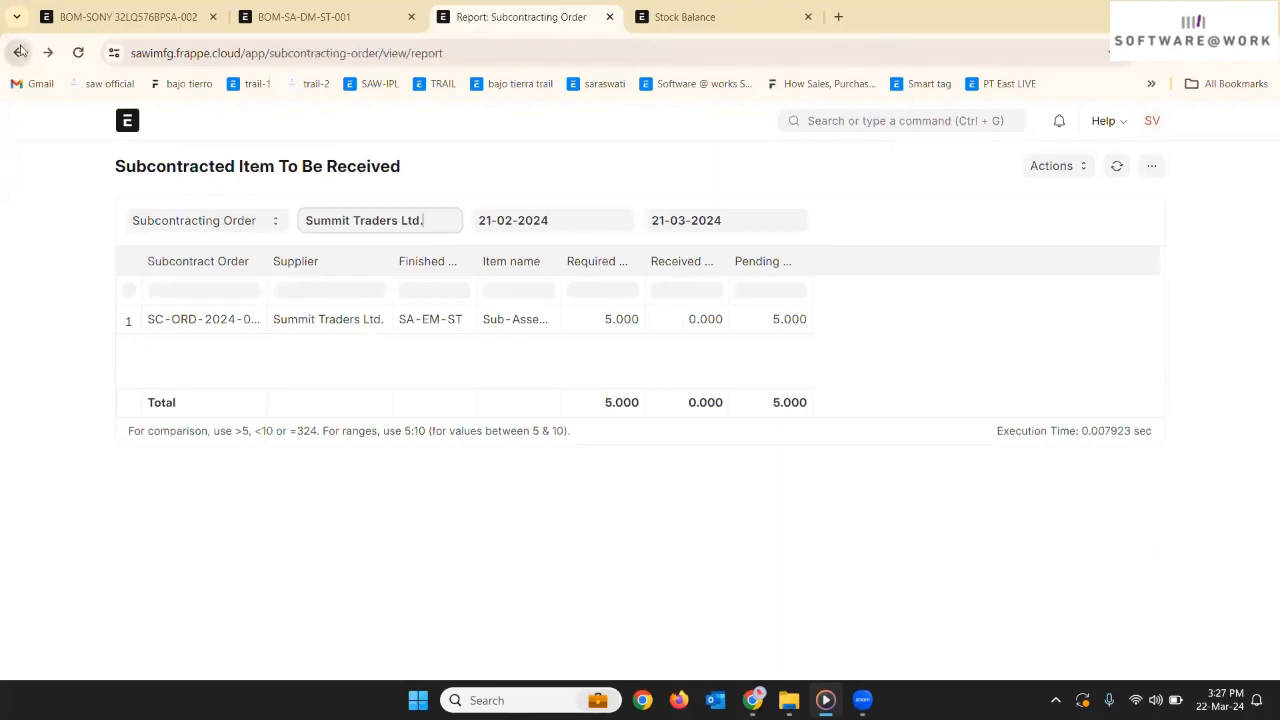
pyautogui.click(20, 51)
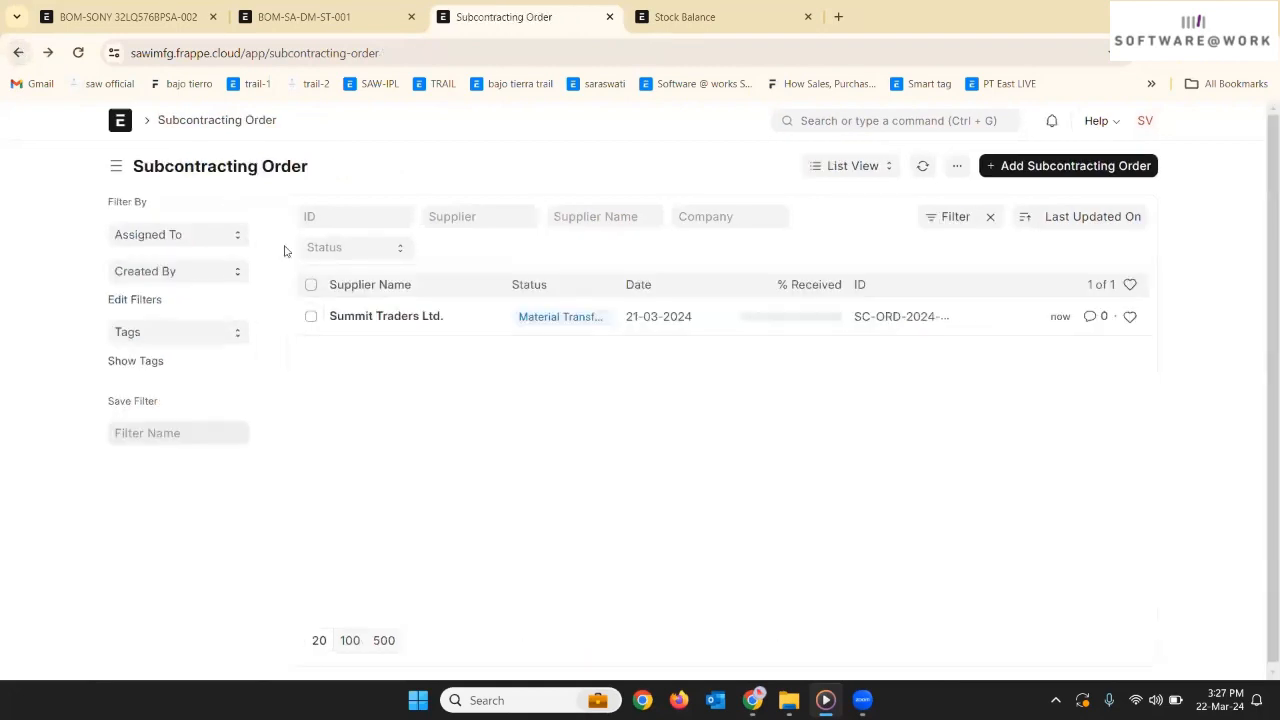
pyautogui.click(414, 322)
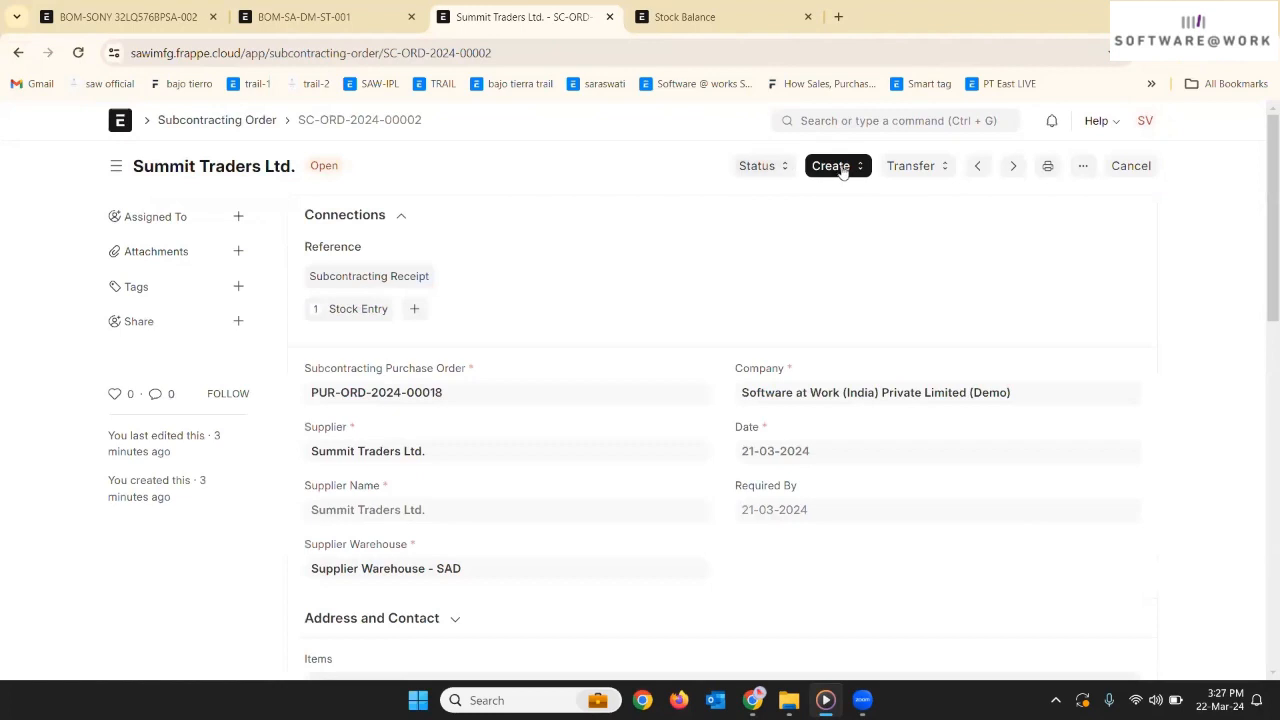
pyautogui.click(845, 170)
pyautogui.click(845, 195)
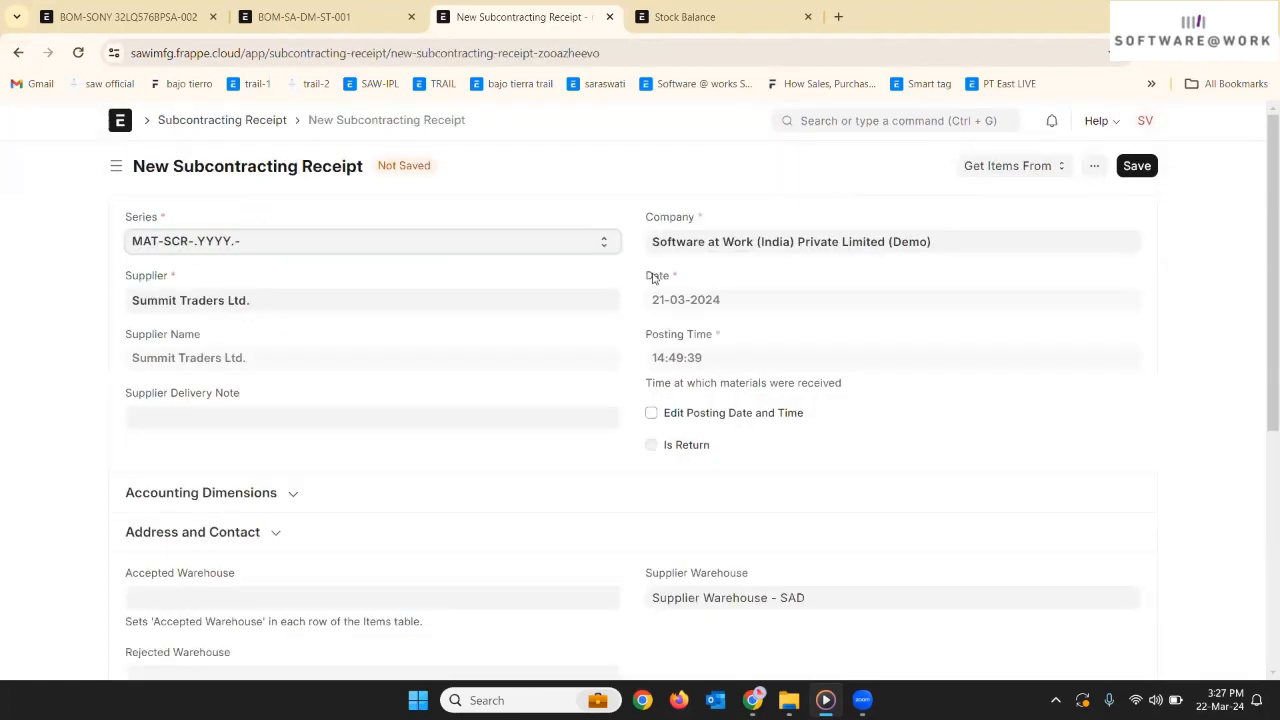
# - Set the subcontracting receipt's accepted warehouse to Raw Material- Godown - SAD
pyautogui.scroll(-1, 631, 290)
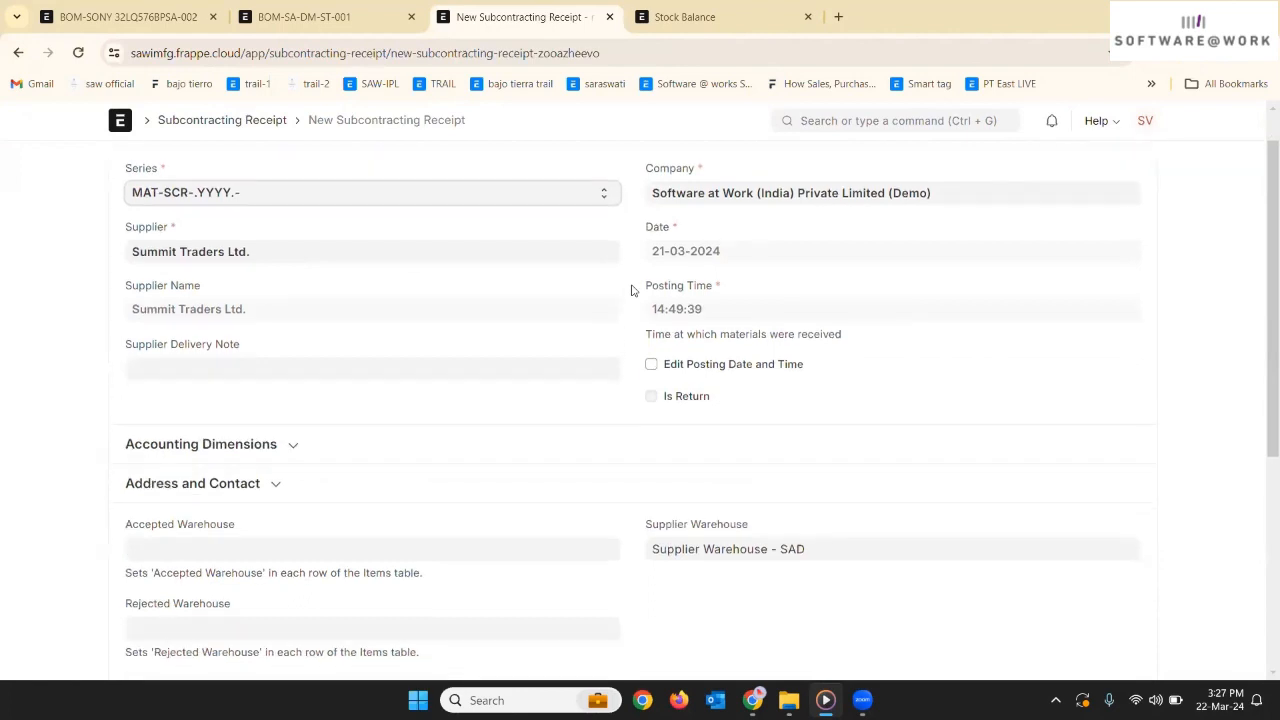
pyautogui.scroll(-1, 631, 290)
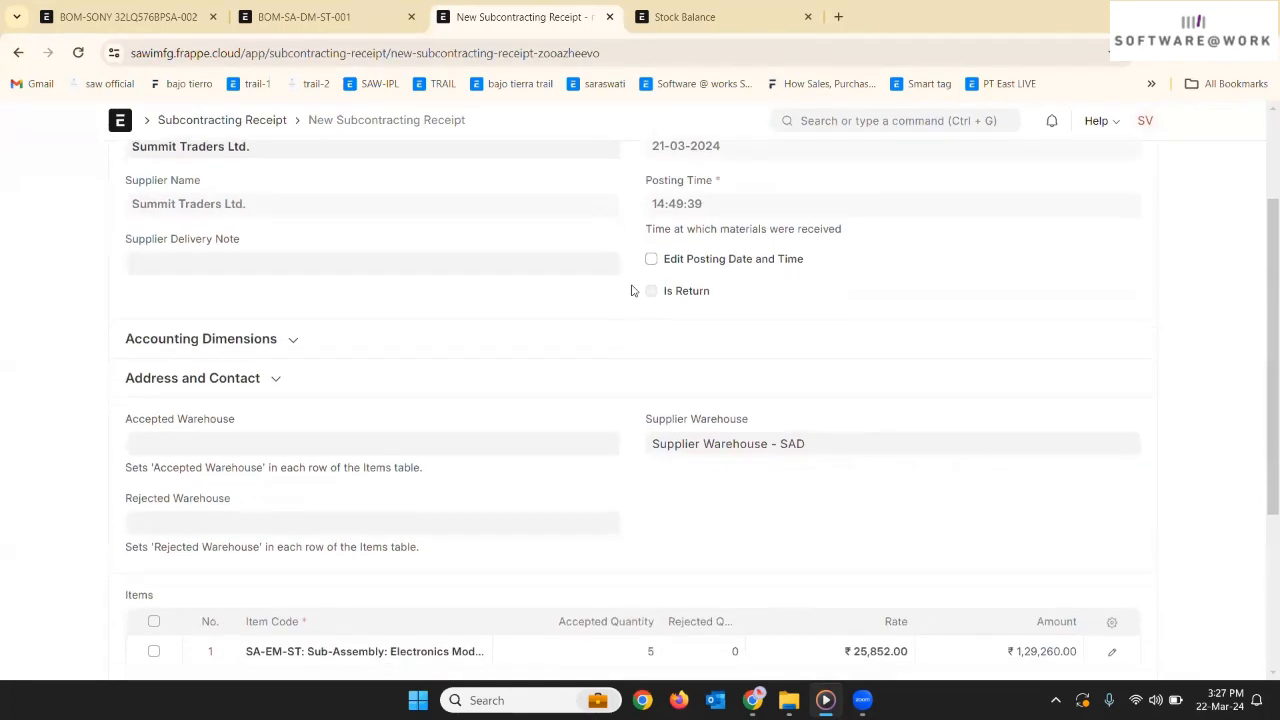
pyautogui.click(549, 364)
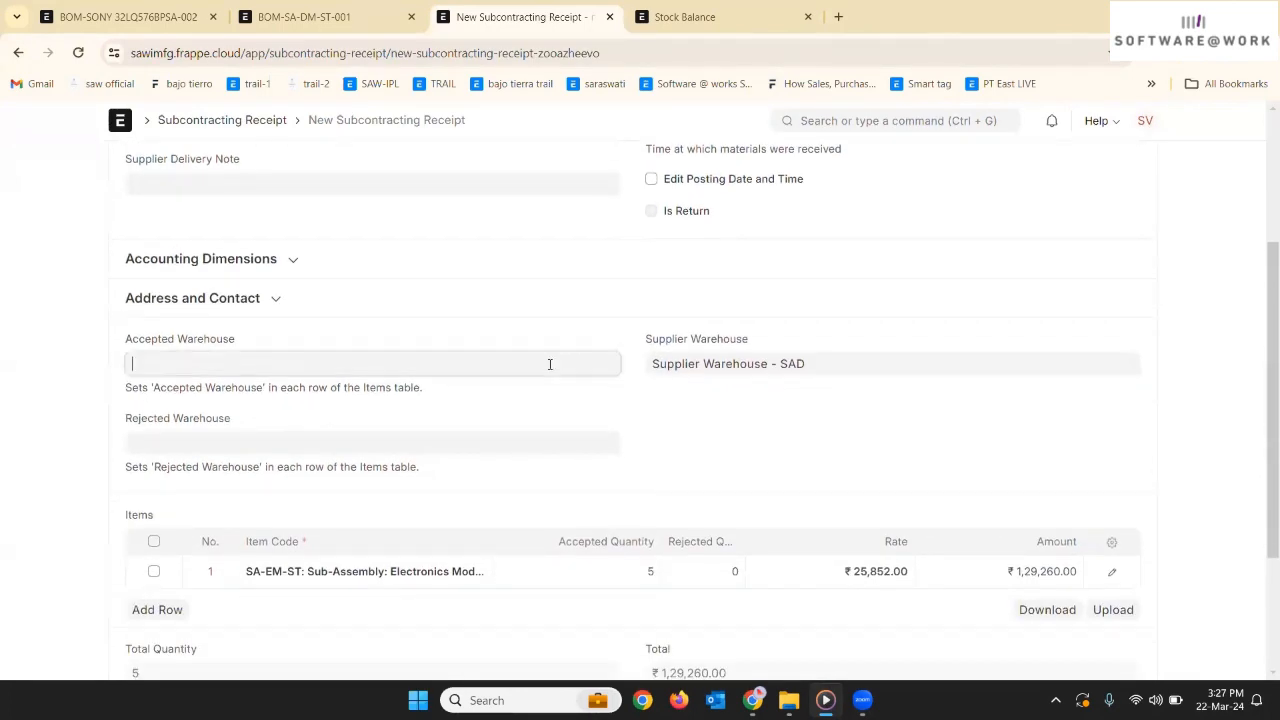
pyautogui.write('raw')
pyautogui.click(510, 401)
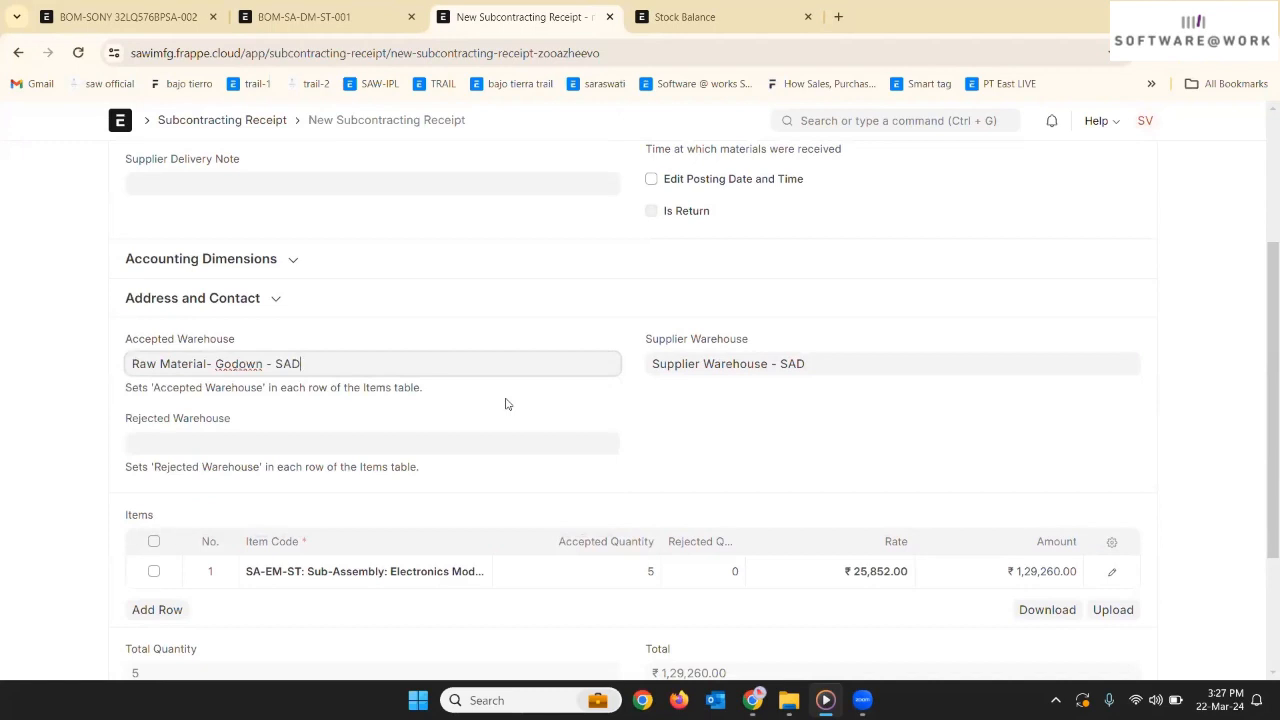
# - Save the Summit Traders Ltd. subcontracting receipt and permanently submit it
pyautogui.hotkey('ctrl', 's')
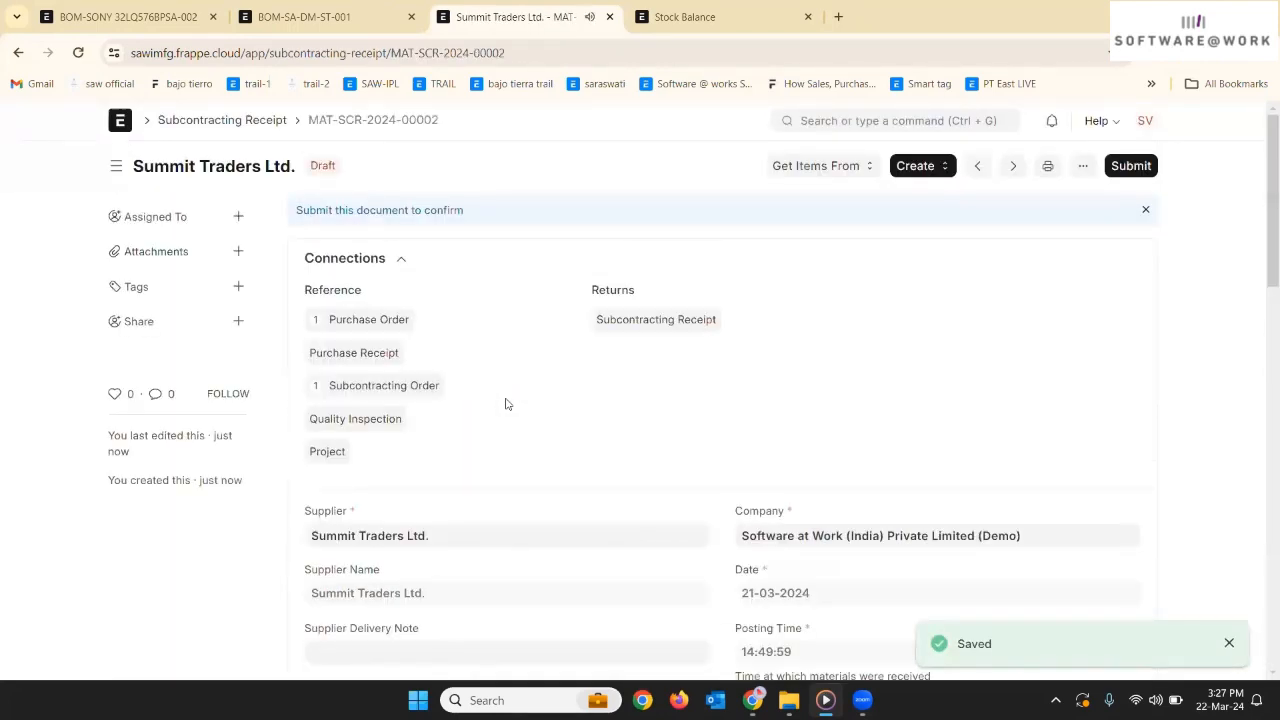
pyautogui.hotkey('ctrl', 's')
pyautogui.press('Return')
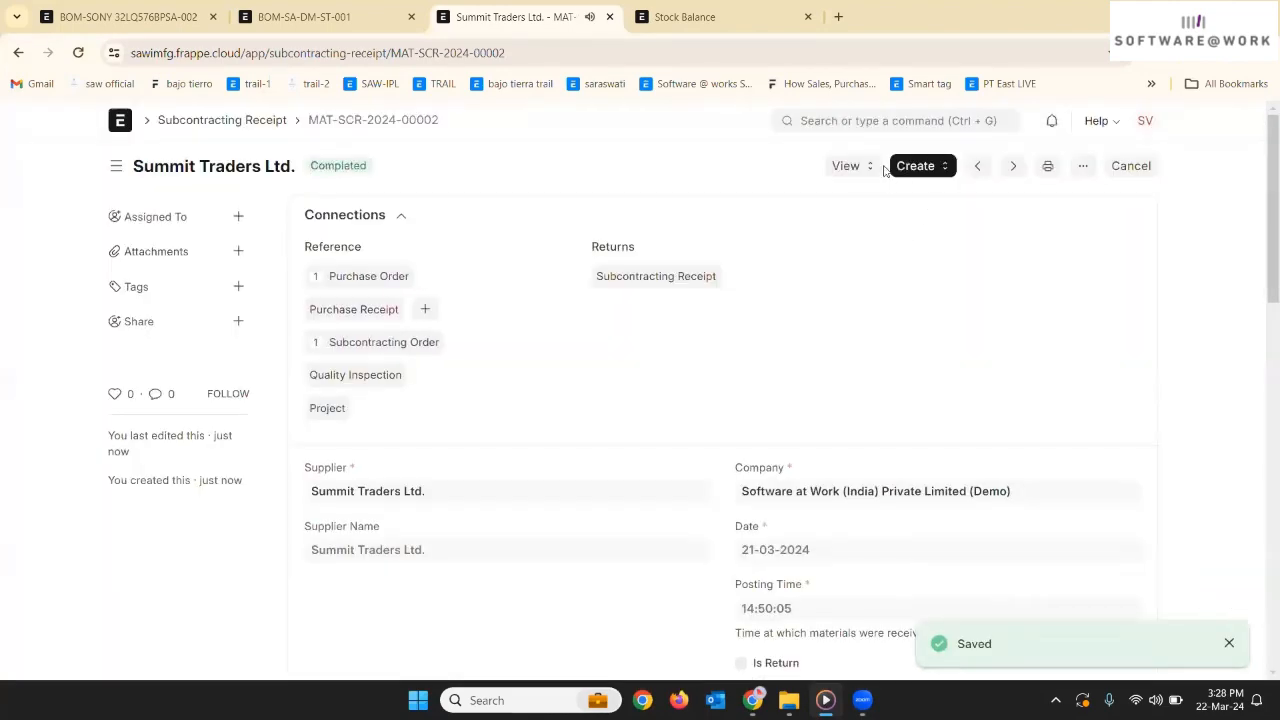
# - View the stock ledger of the Summit Traders Ltd. subcontracting receipt across its columns and return to the receipt
pyautogui.click(868, 172)
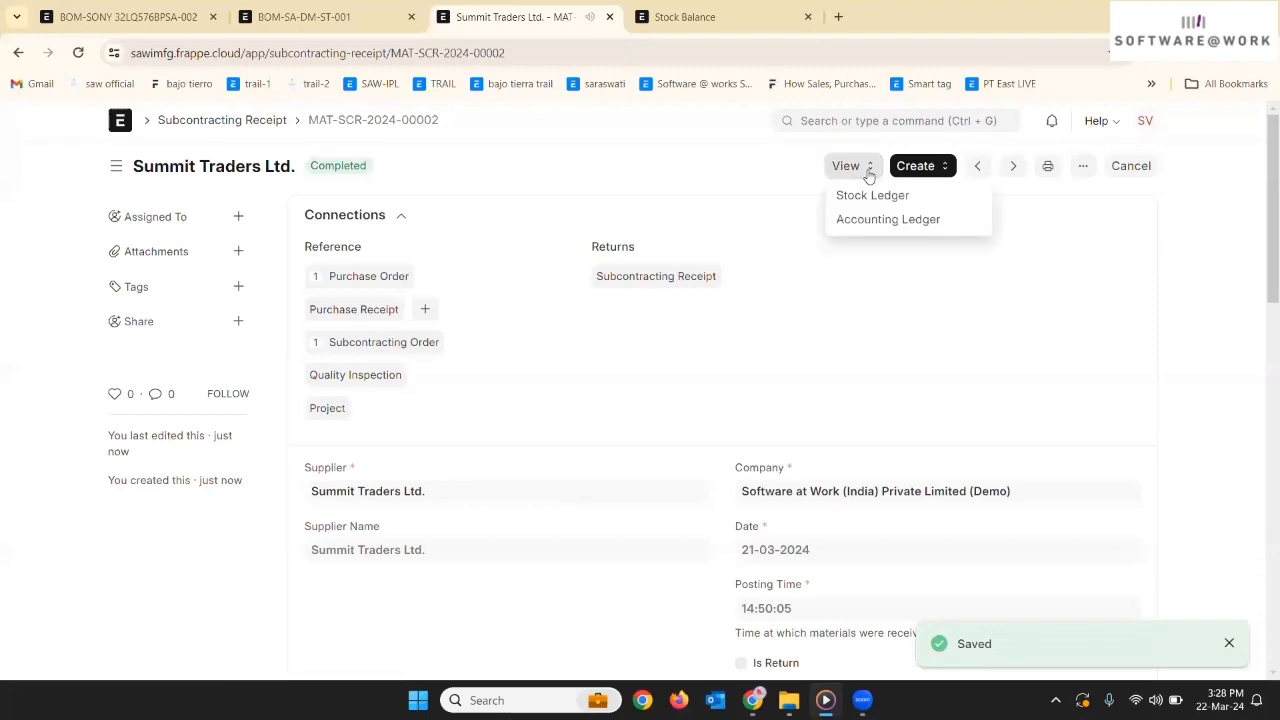
pyautogui.click(871, 196)
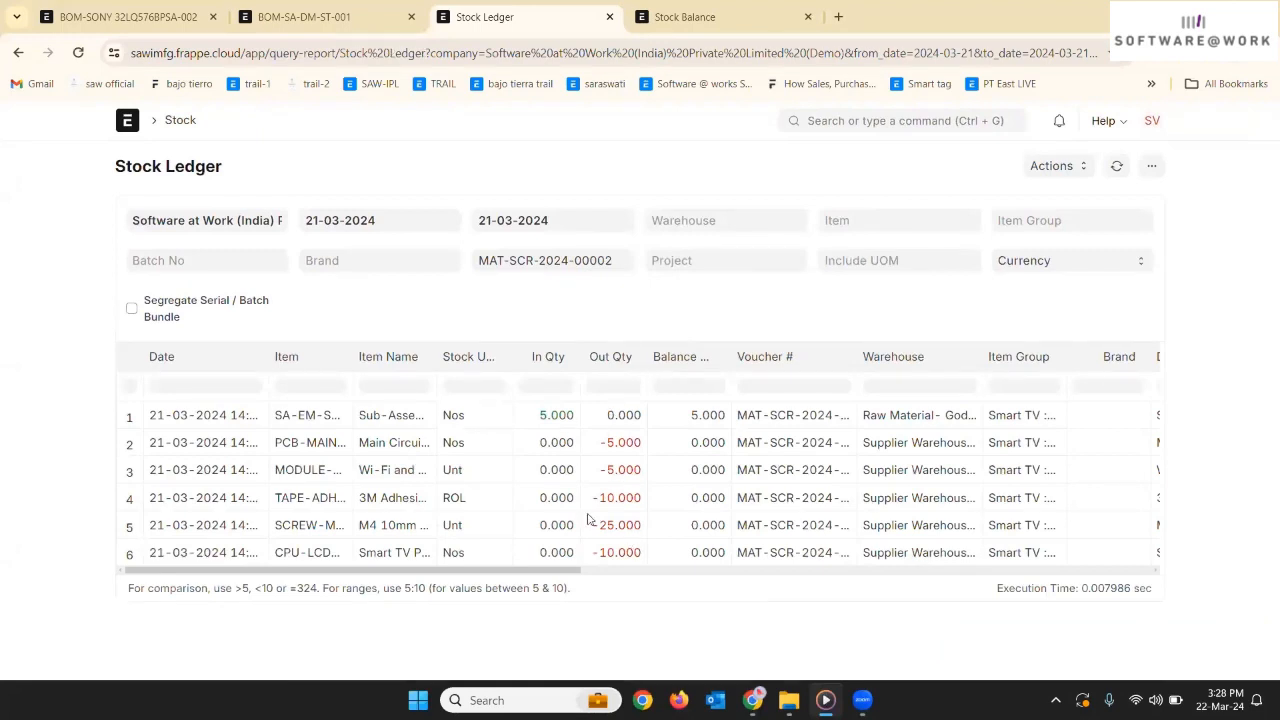
pyautogui.moveTo(573, 577); pyautogui.dragTo(828, 570)
pyautogui.click(17, 55)
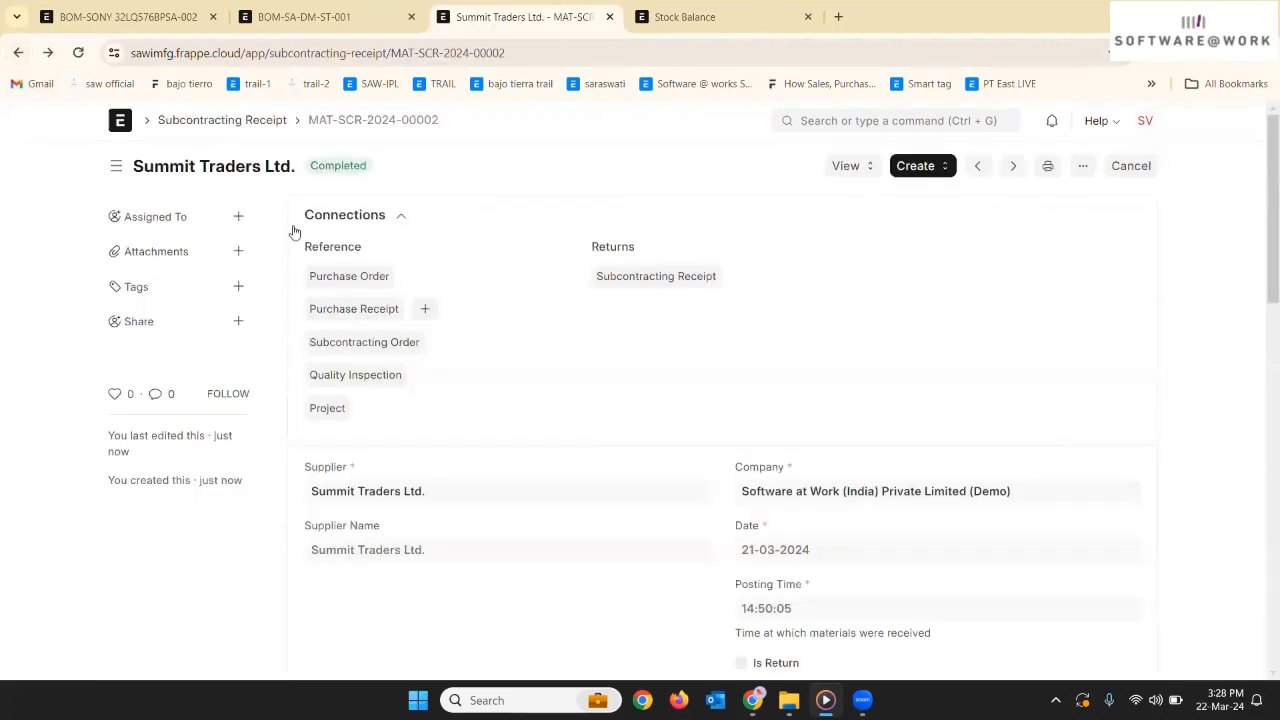
# - Examine the raw materials consumed in the subcontracting receipt and expand its More Information section
pyautogui.scroll(-2, 290, 231)
pyautogui.scroll(-8, 290, 231)
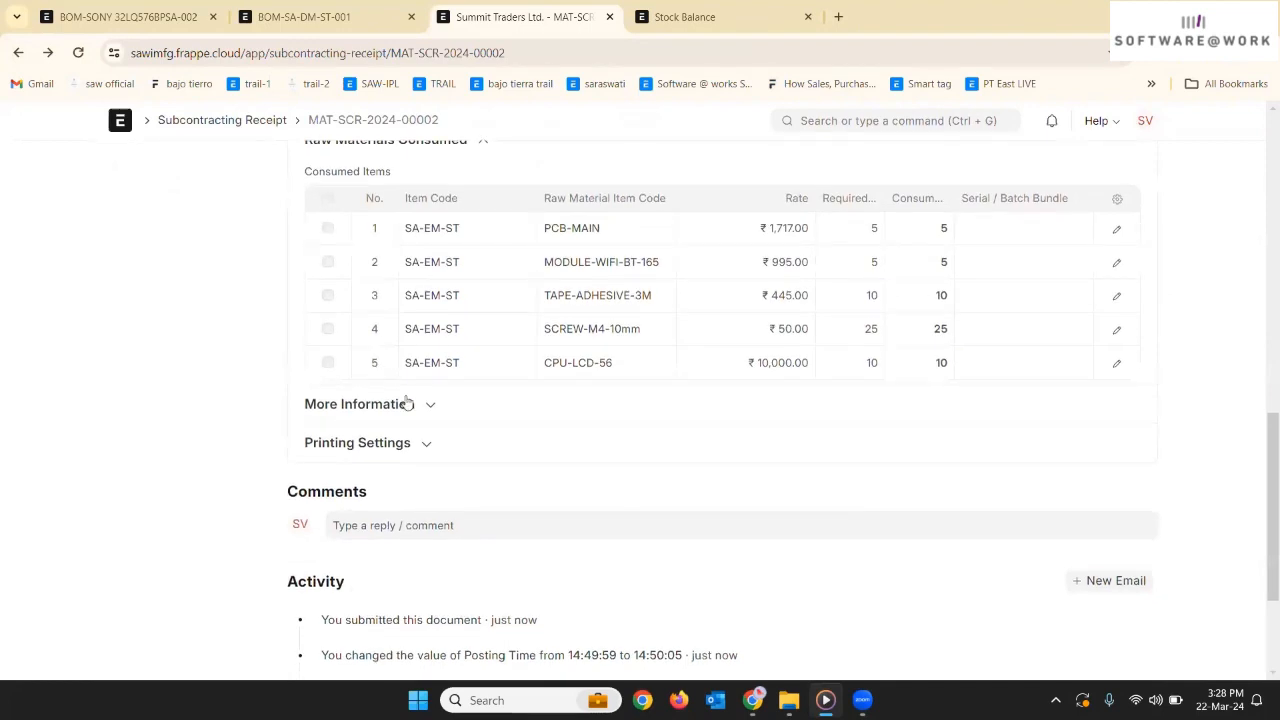
pyautogui.click(407, 403)
pyautogui.scroll(2, 407, 403)
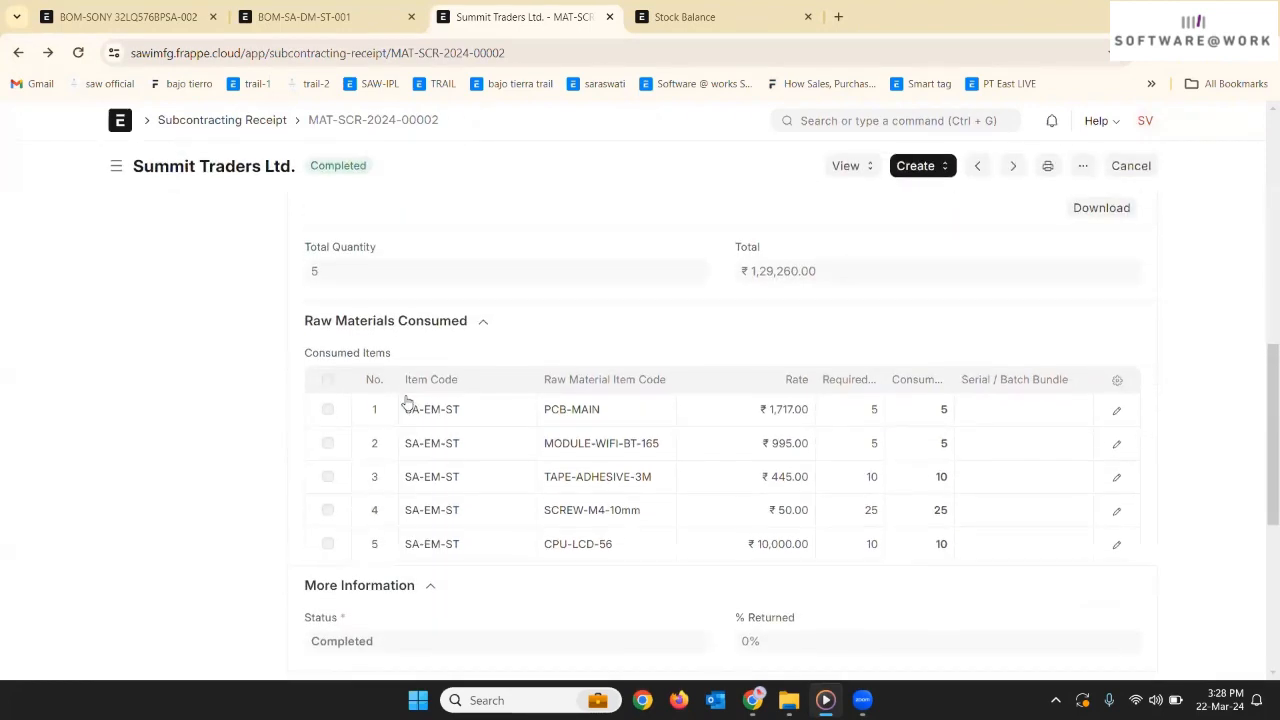
pyautogui.scroll(7, 407, 403)
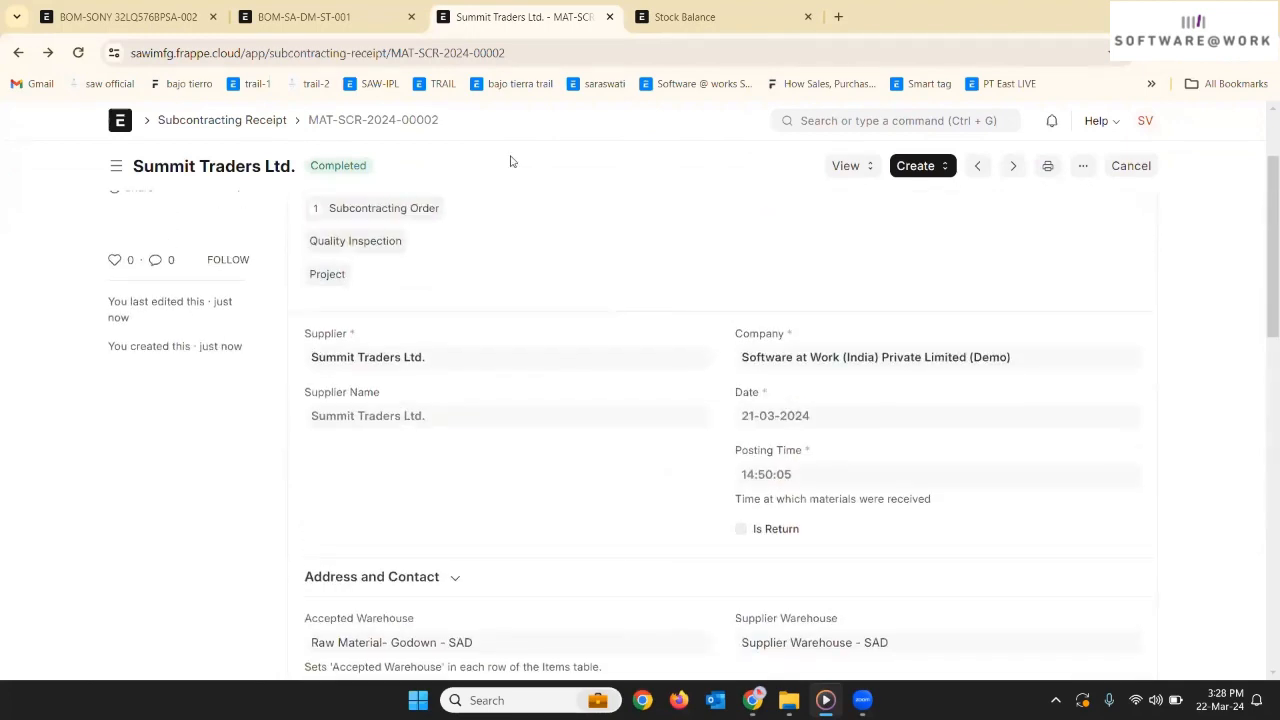
# - Find production plan MFG-PP-2024-00006 and open its linked draft work order for SONY 32LQ576BPSA, checking the required items
pyautogui.click(833, 135)
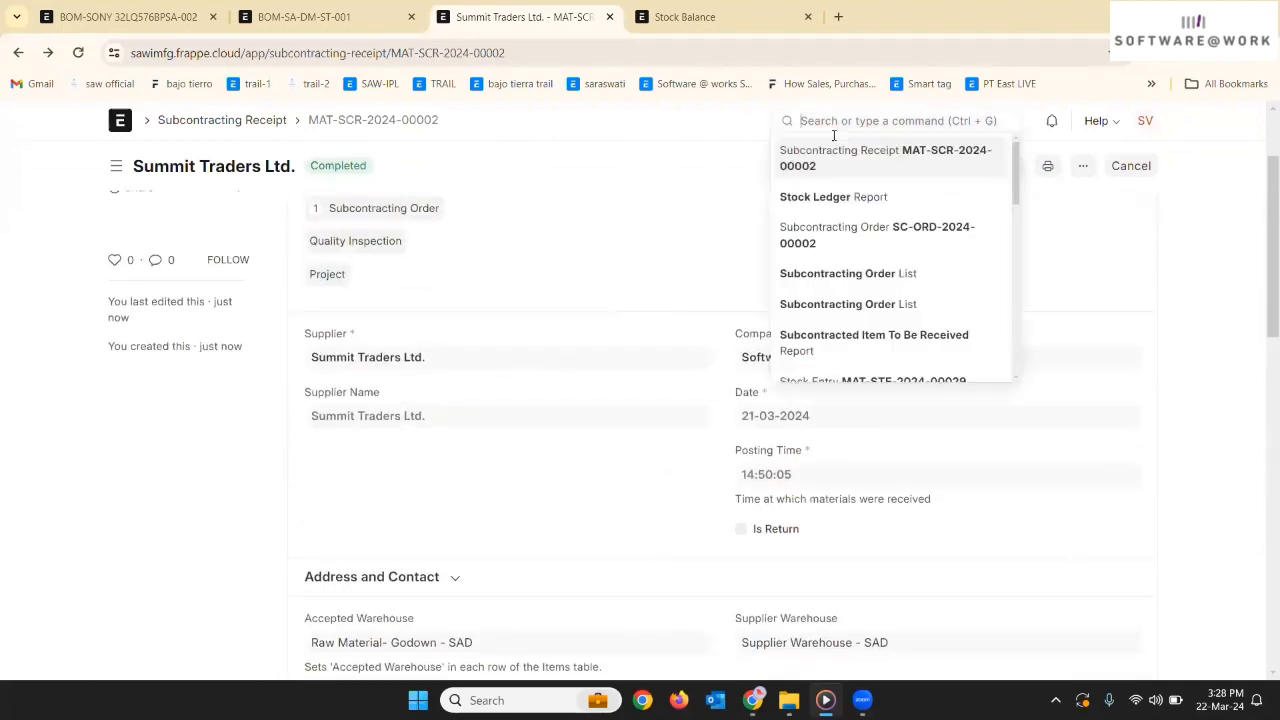
pyautogui.write('production')
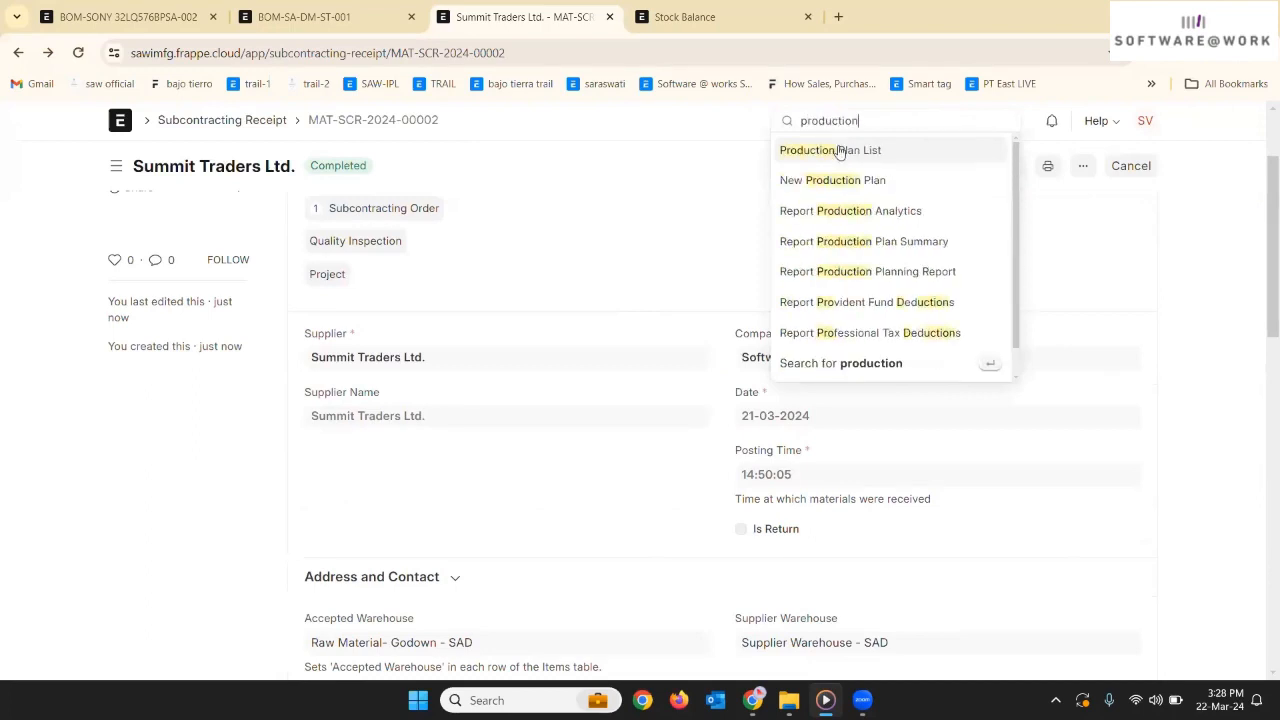
pyautogui.click(839, 150)
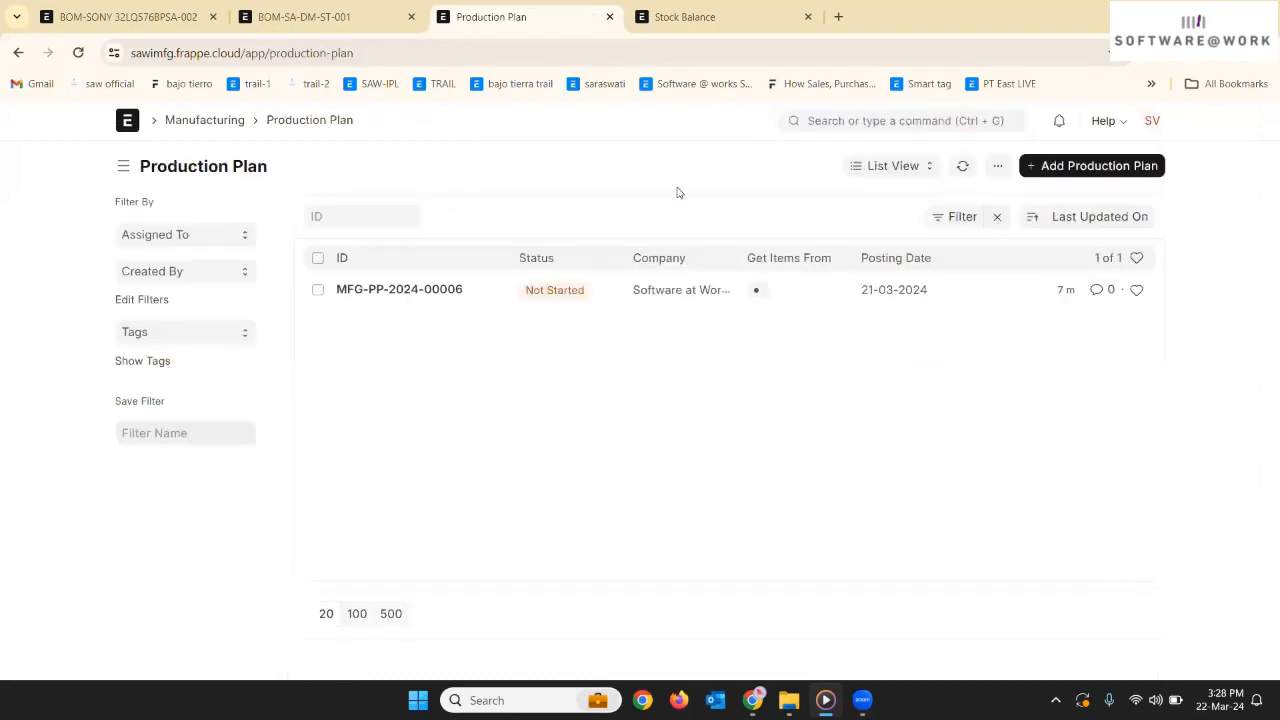
pyautogui.click(423, 294)
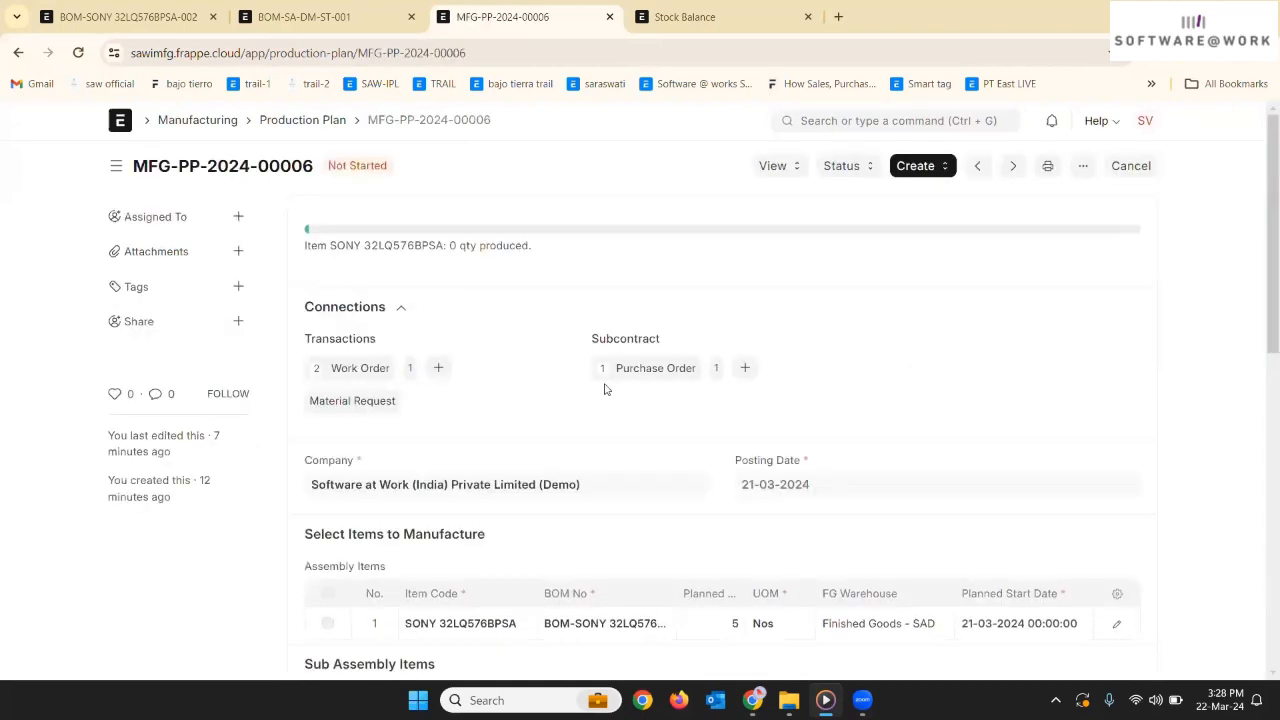
pyautogui.click(360, 369)
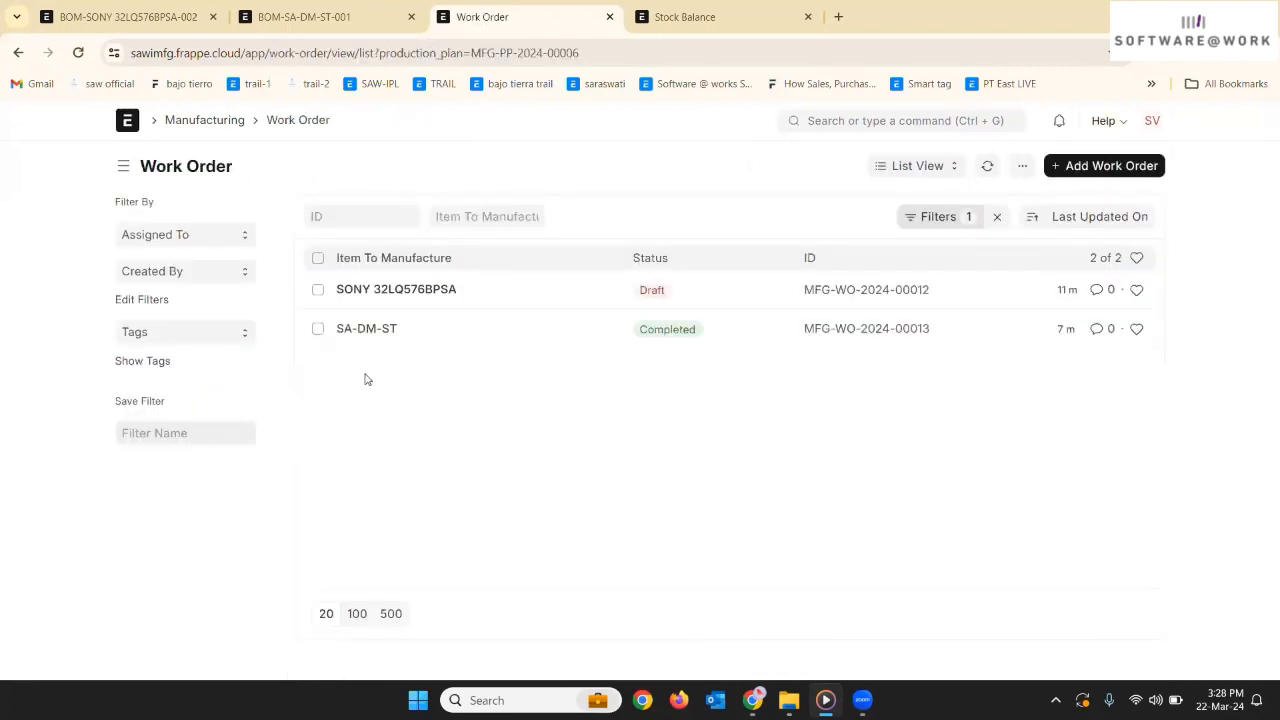
pyautogui.click(397, 290)
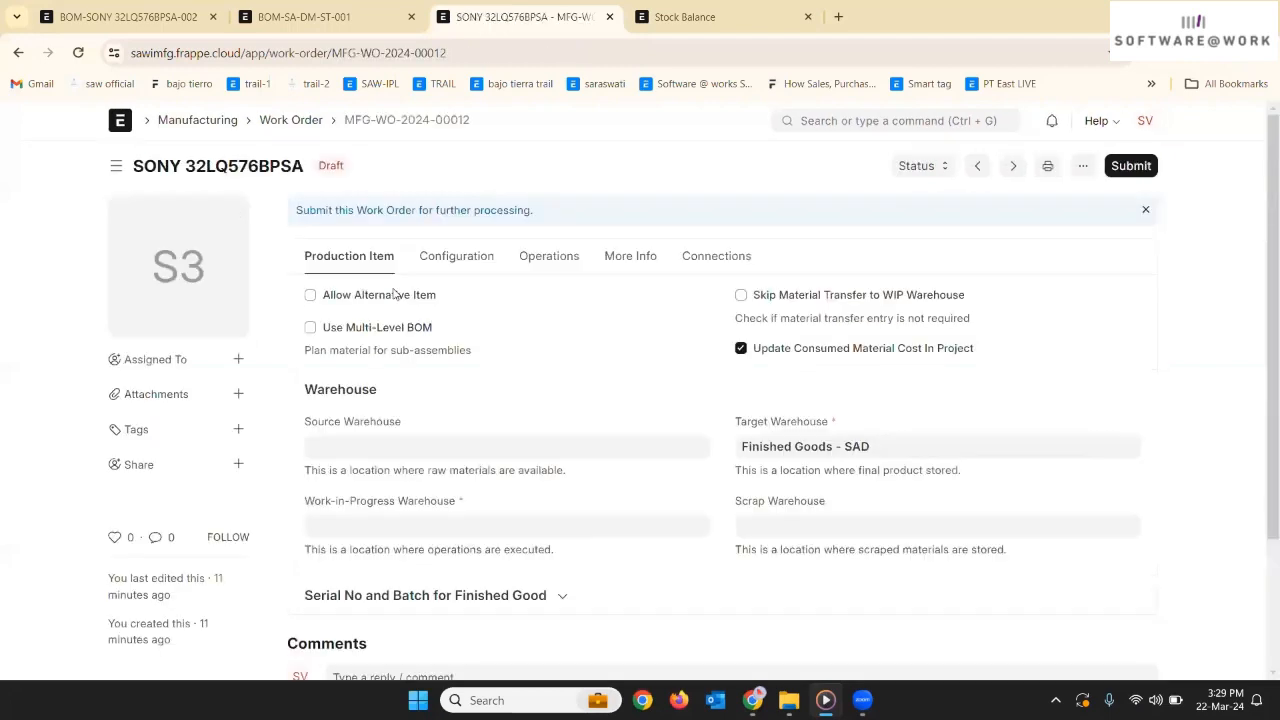
pyautogui.scroll(-1, 428, 323)
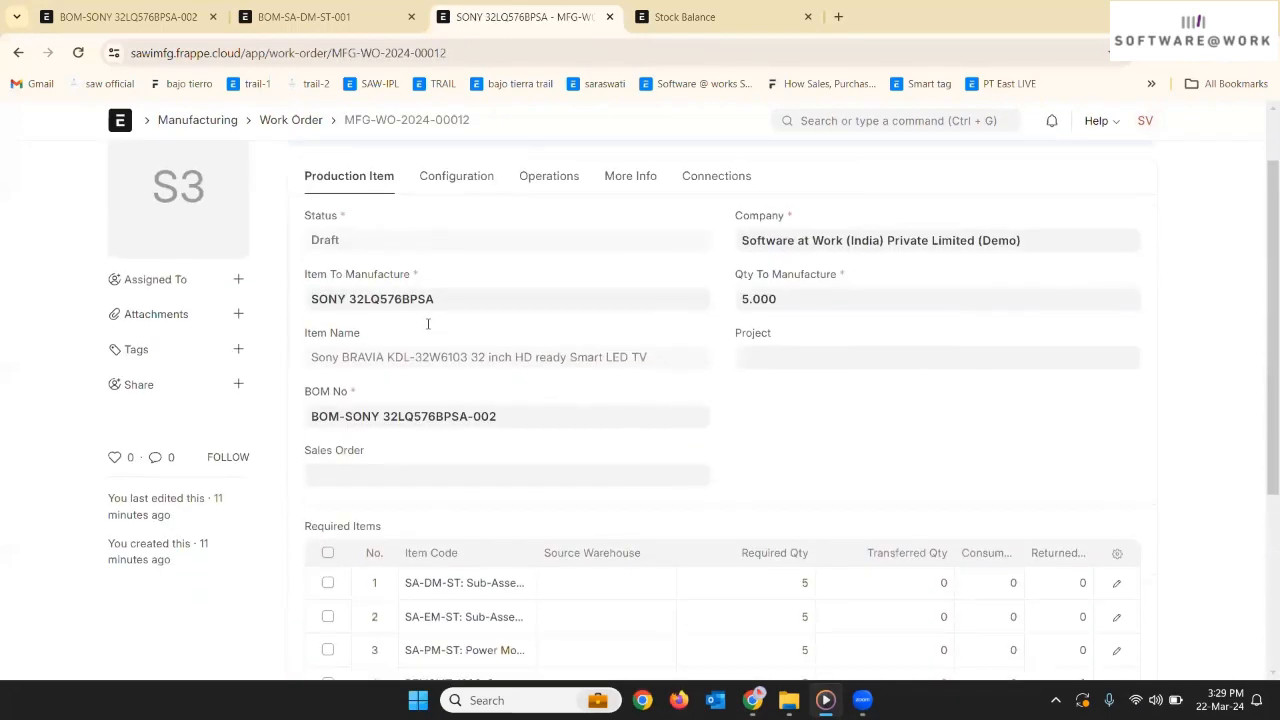
pyautogui.scroll(-1, 428, 323)
pyautogui.scroll(1, 421, 323)
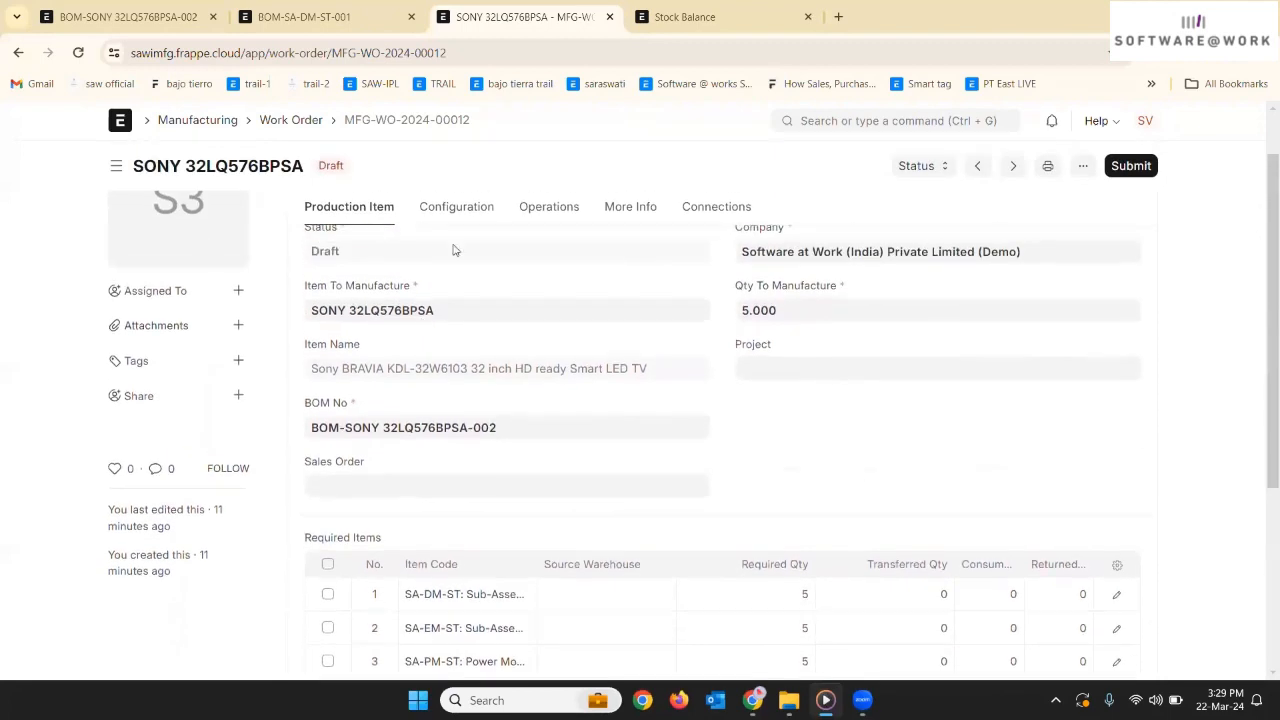
# - Set the work order's source warehouse to Raw Material- Godown - SAD and its work-in-progress warehouse to Work In Progress - SAD
pyautogui.click(459, 210)
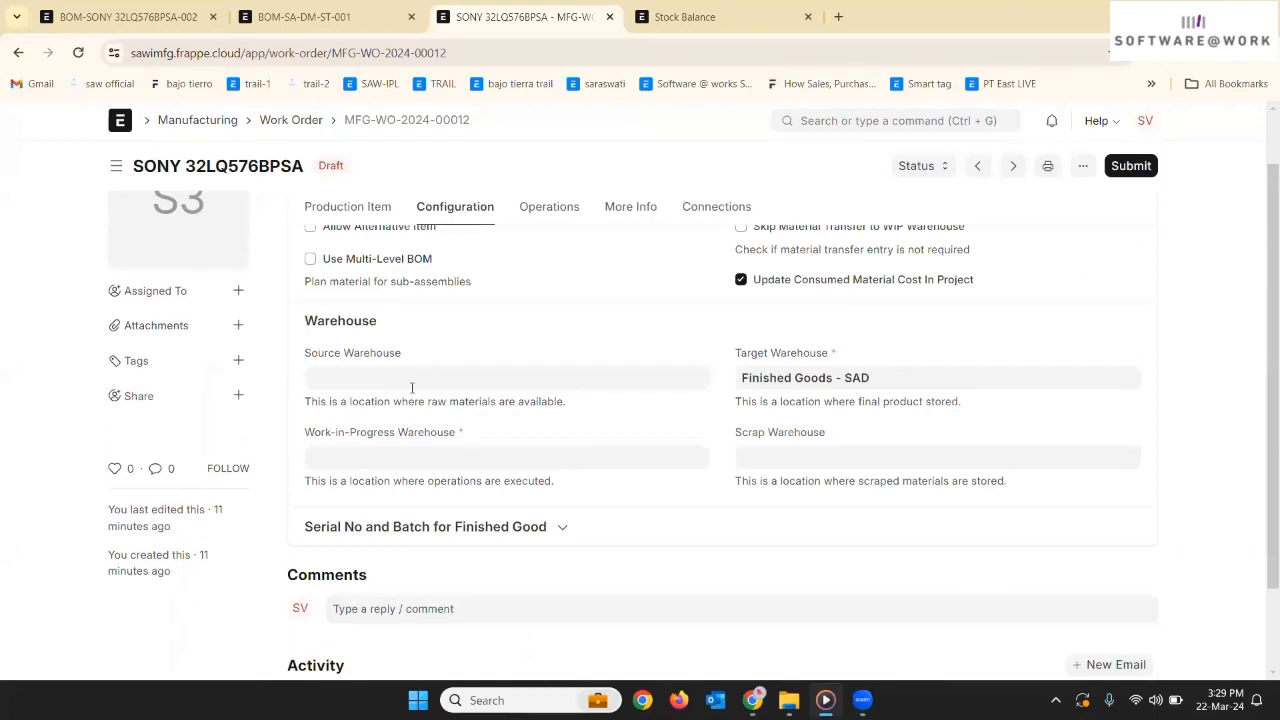
pyautogui.click(343, 385)
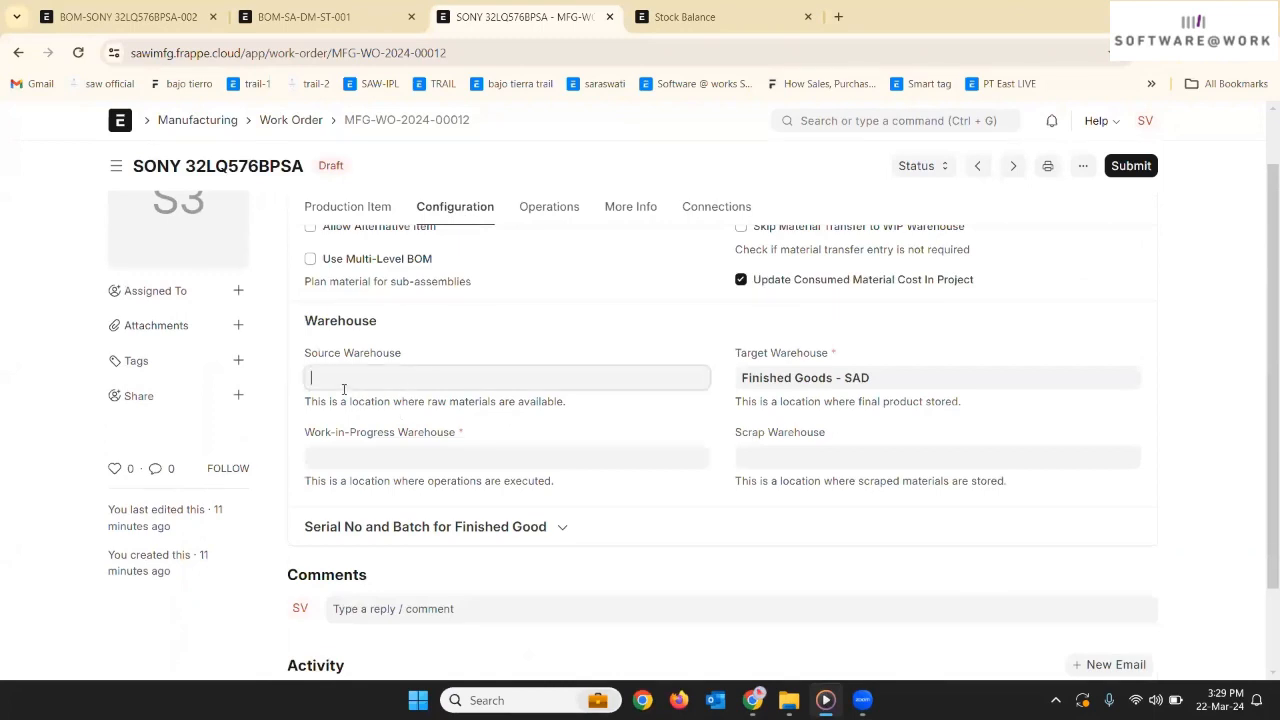
pyautogui.write('raw')
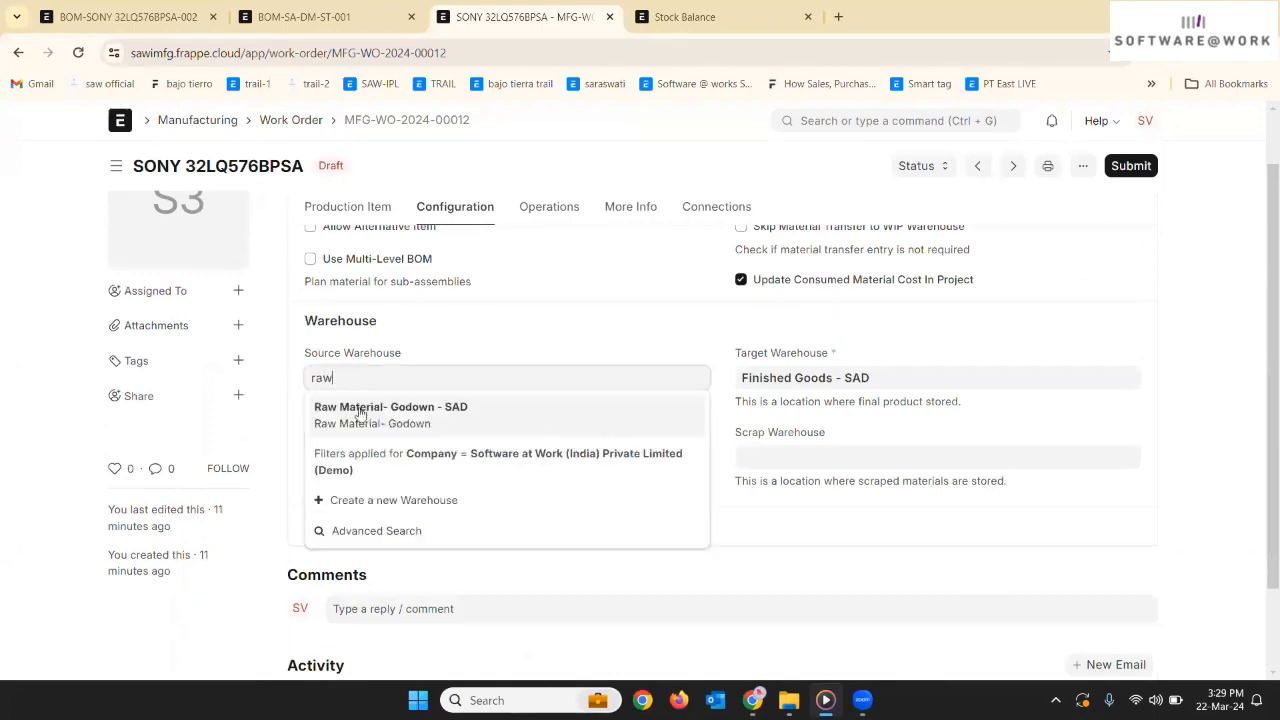
pyautogui.click(361, 414)
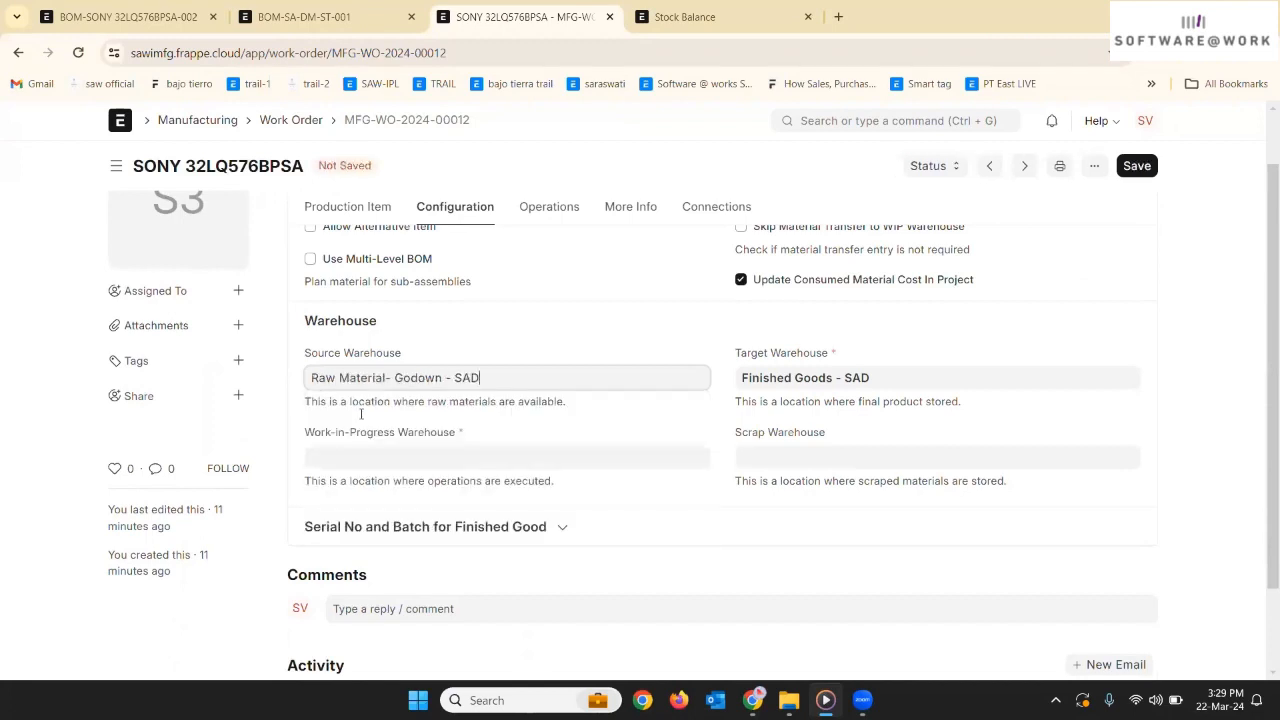
pyautogui.click(480, 465)
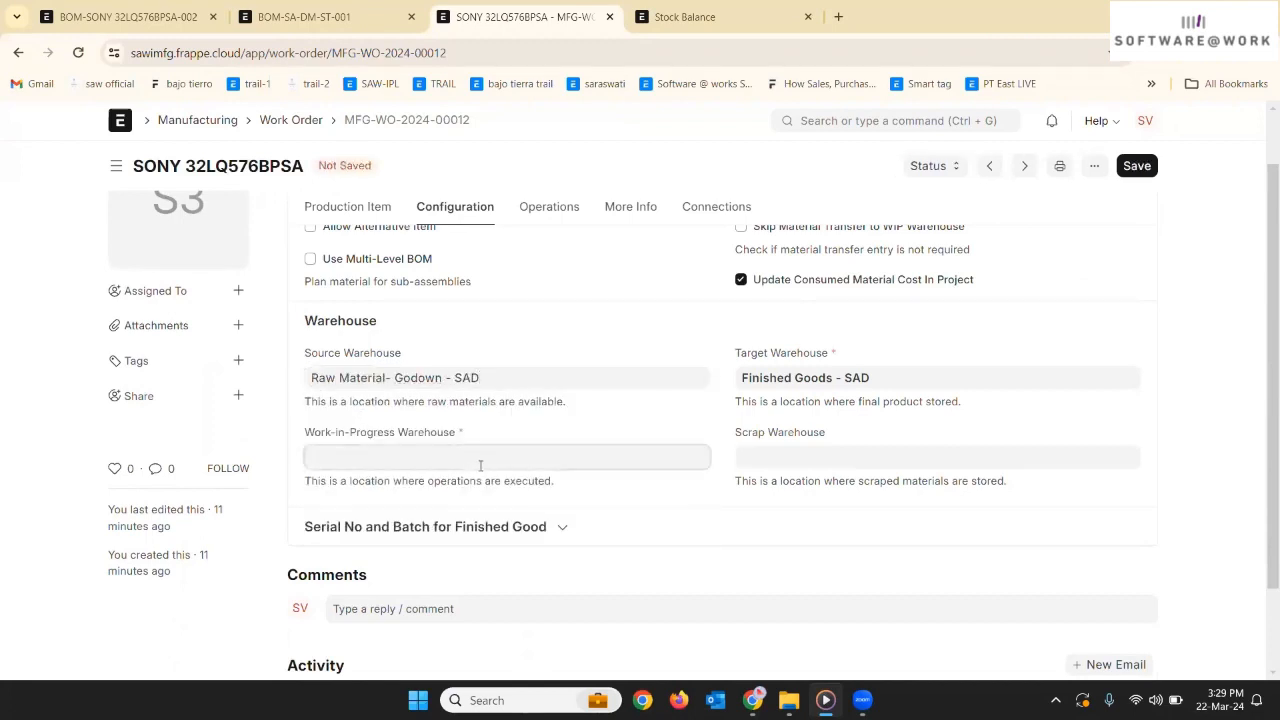
pyautogui.write('w')
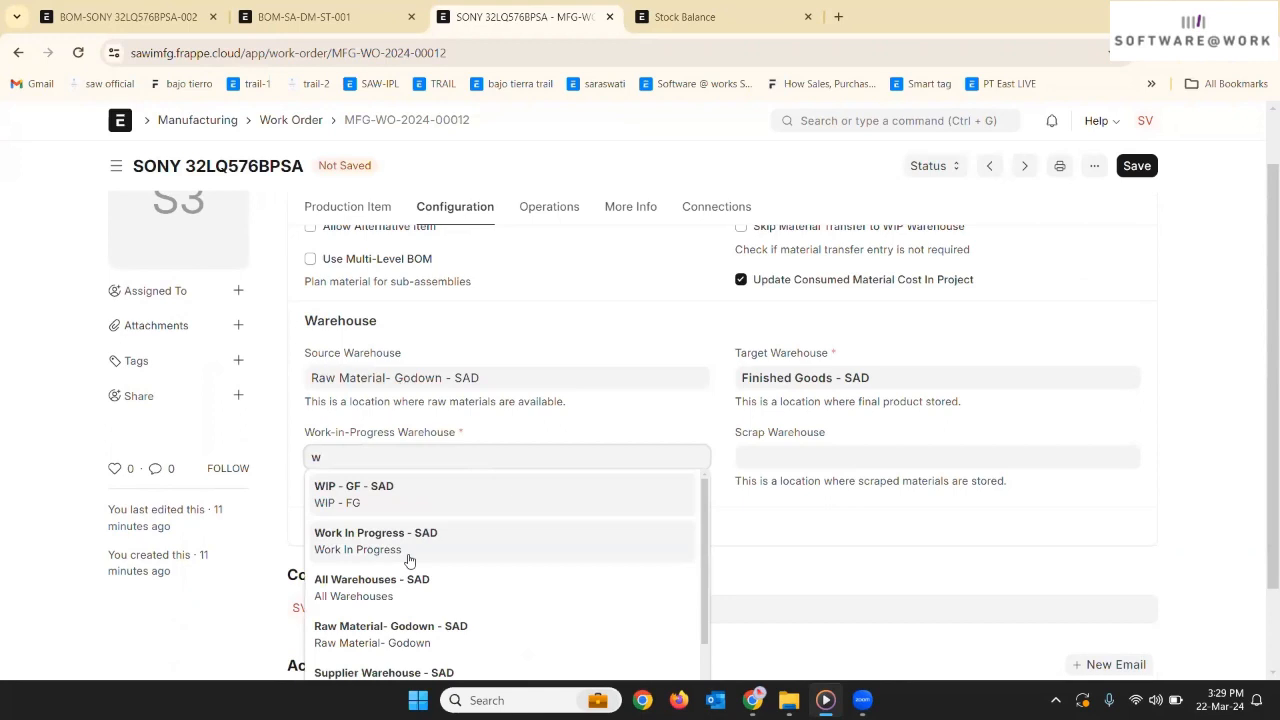
pyautogui.click(408, 560)
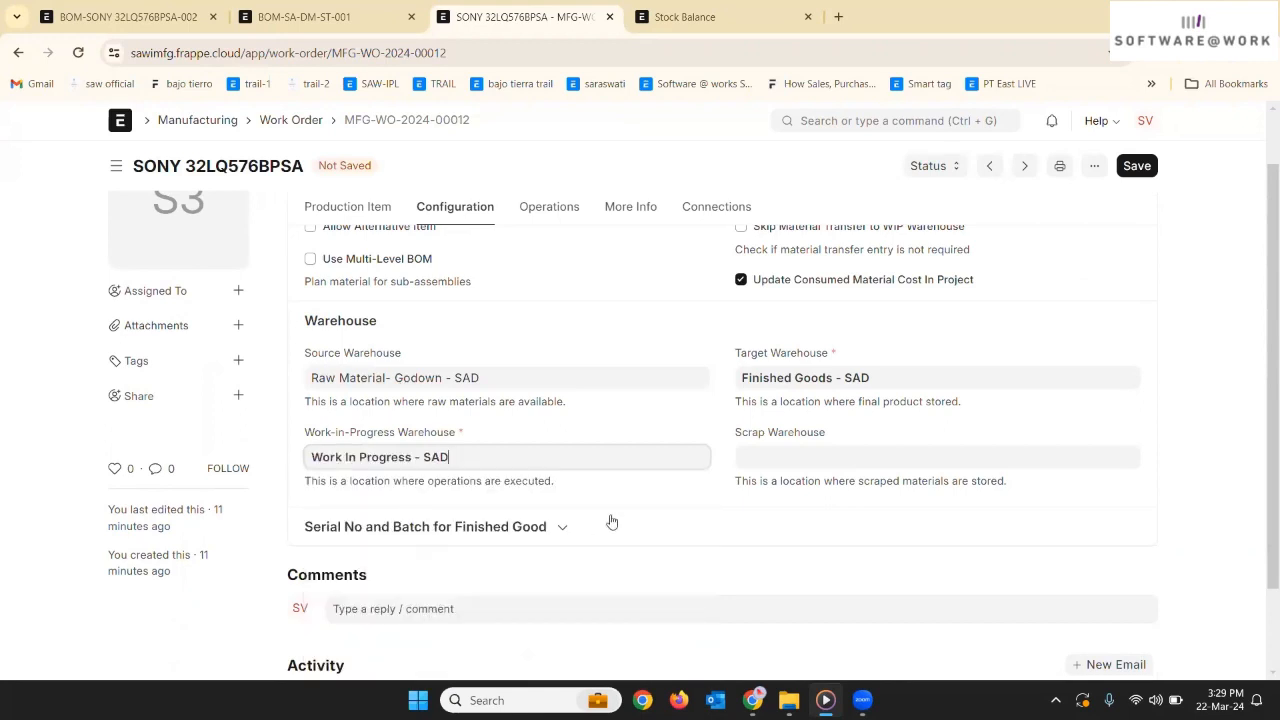
# - Save the SONY 32LQ576BPSA work order and permanently submit it
pyautogui.scroll(-1, 608, 523)
pyautogui.scroll(2, 612, 519)
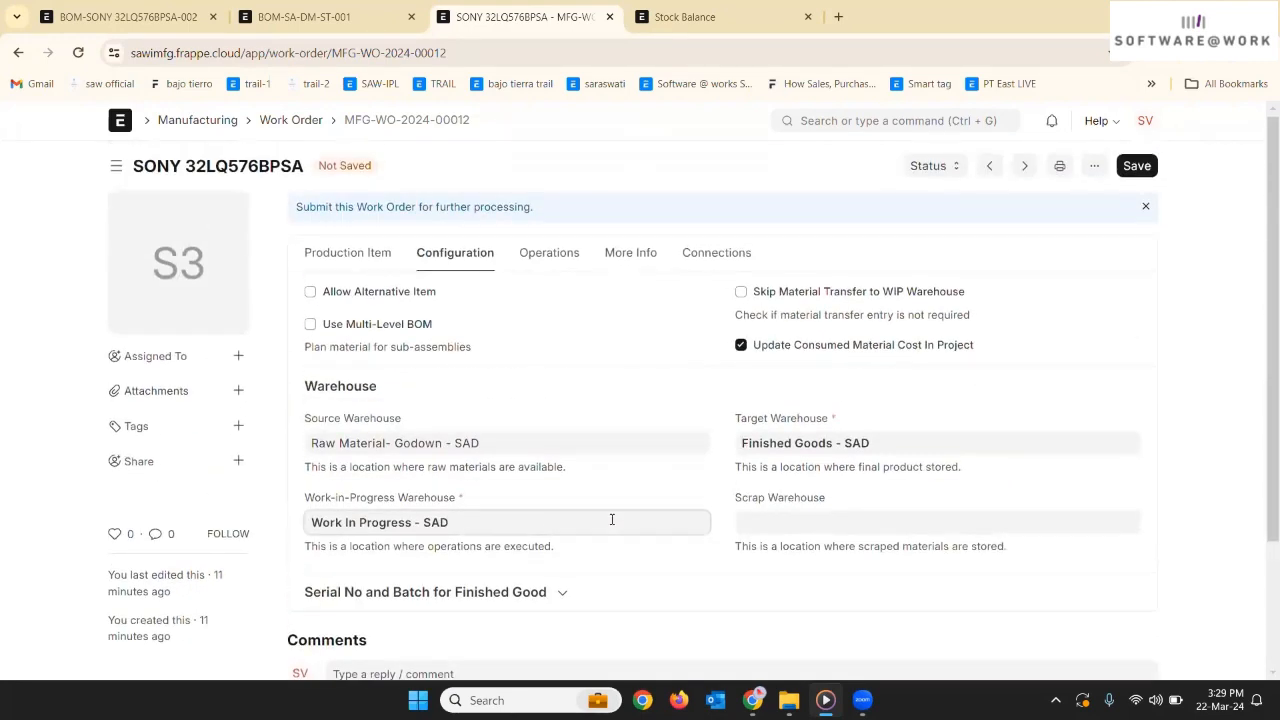
pyautogui.click(1146, 175)
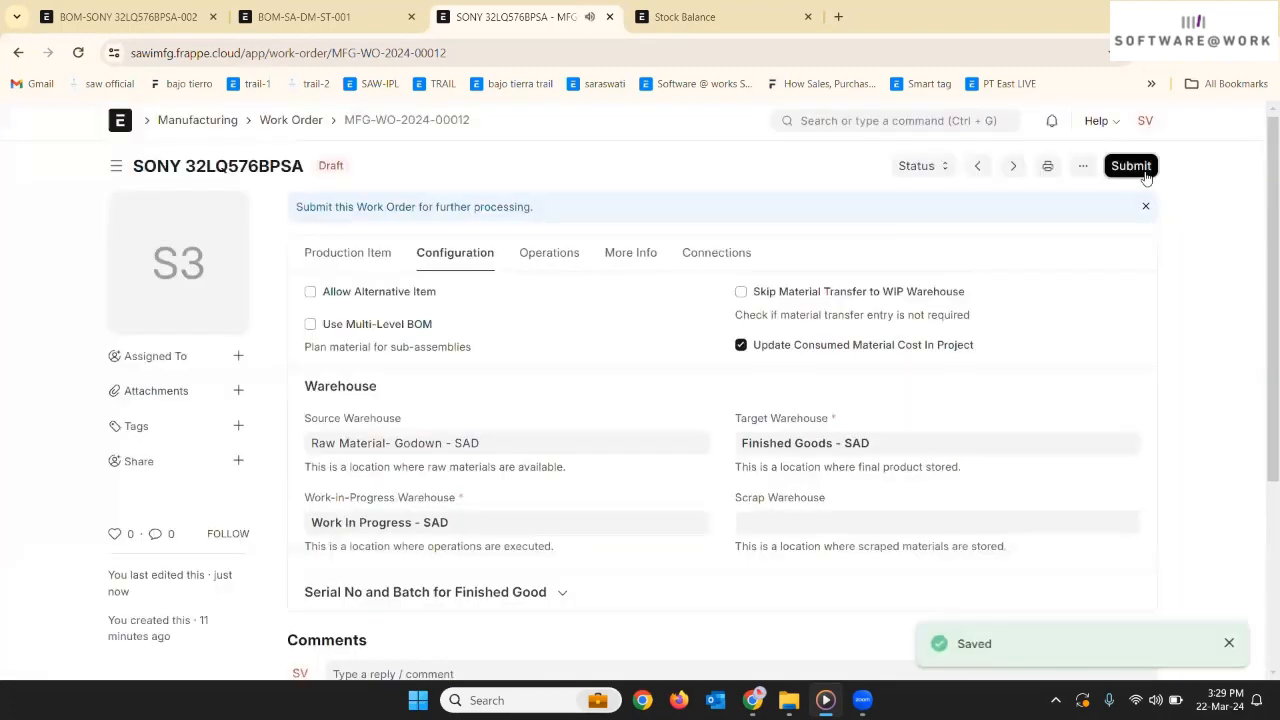
pyautogui.click(1143, 172)
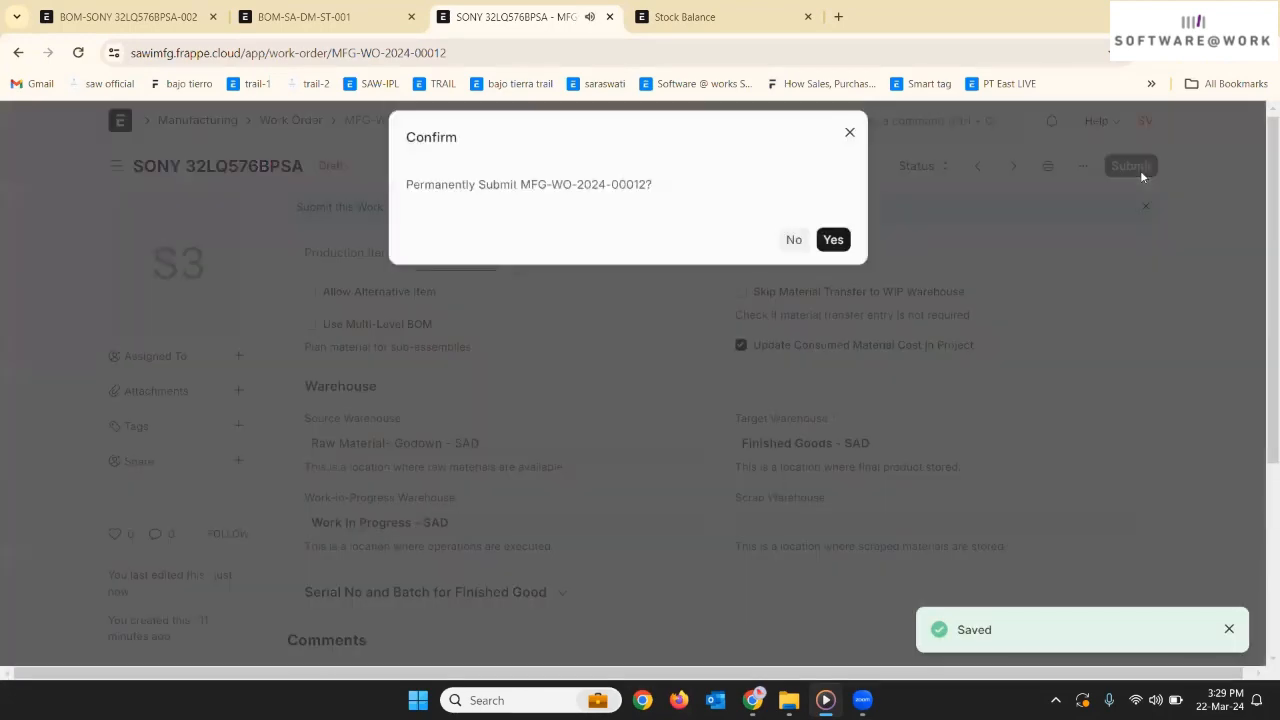
pyautogui.click(840, 256)
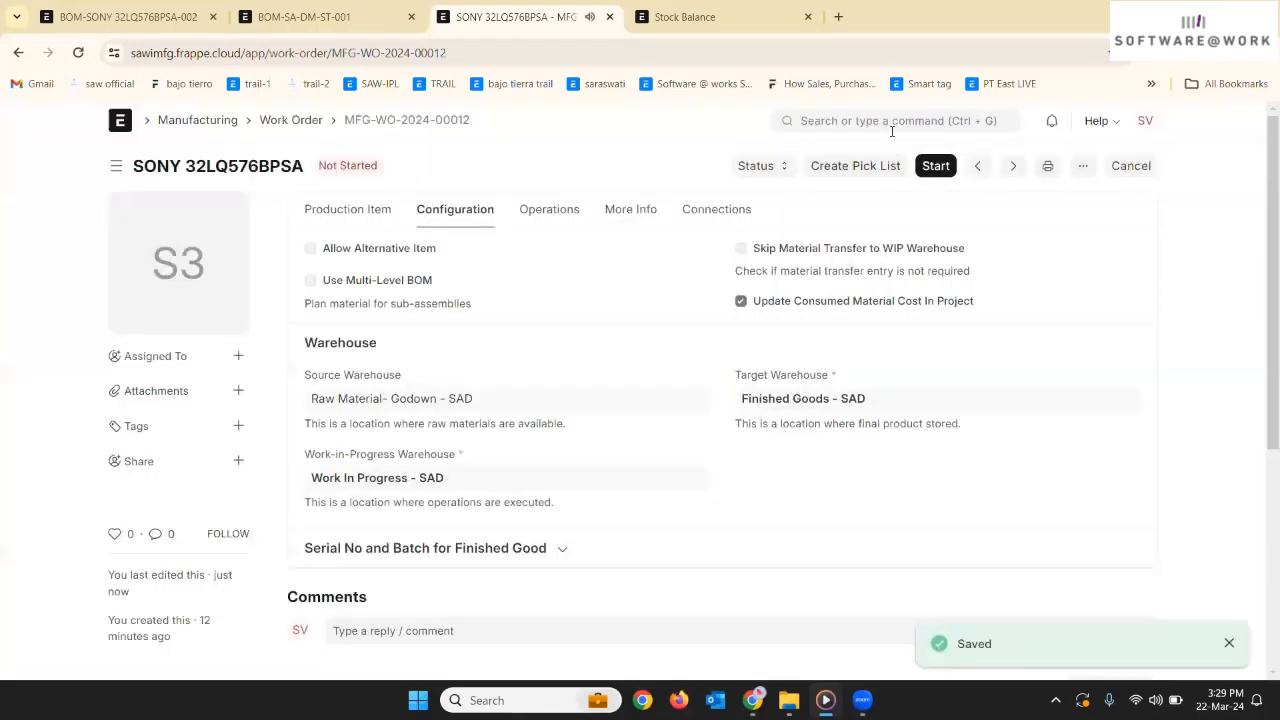
# - View the Work Order Summary report, including its status chart and date columns, and return to the SONY 32LQ576BPSA work order
pyautogui.click(892, 121)
pyautogui.write('work')
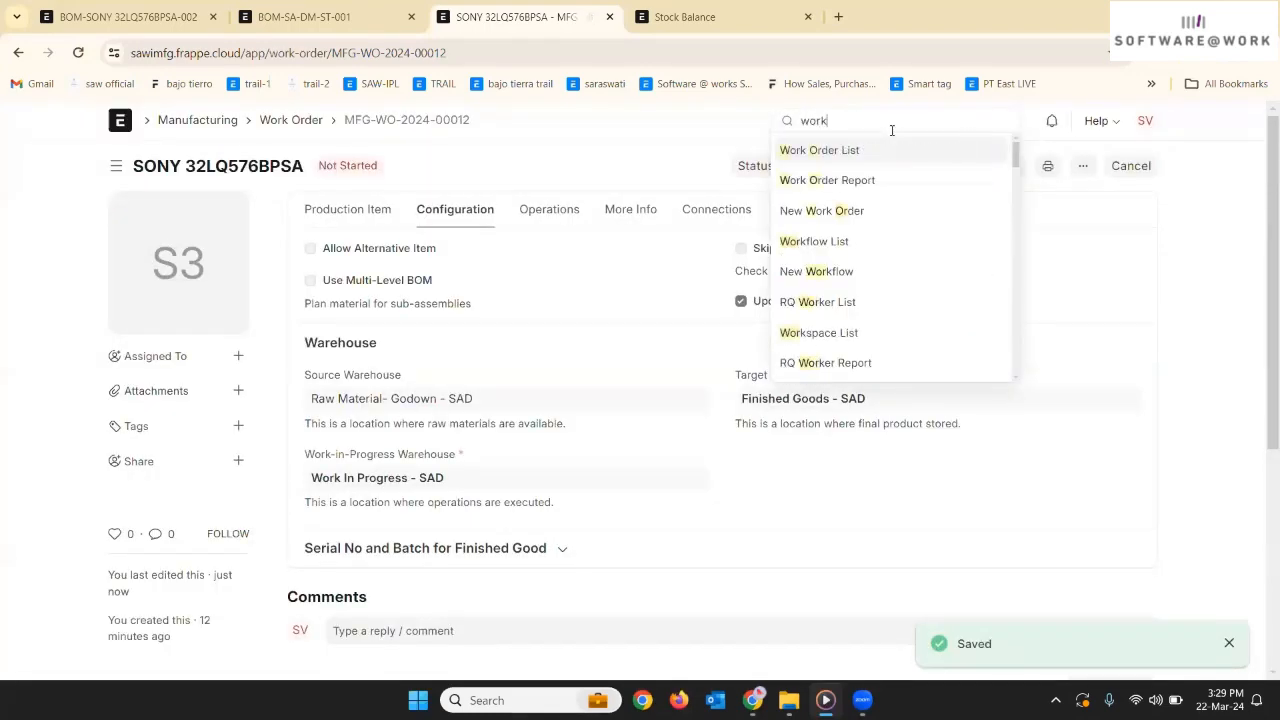
pyautogui.write(' order s')
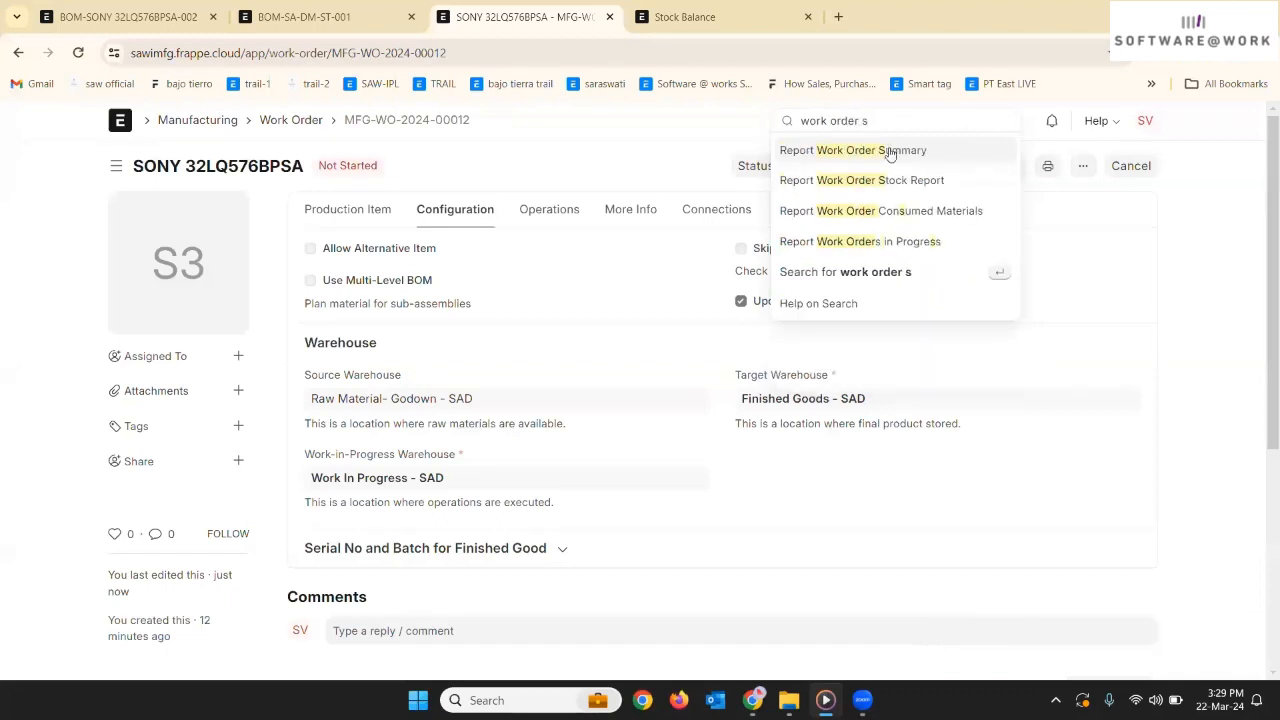
pyautogui.click(889, 151)
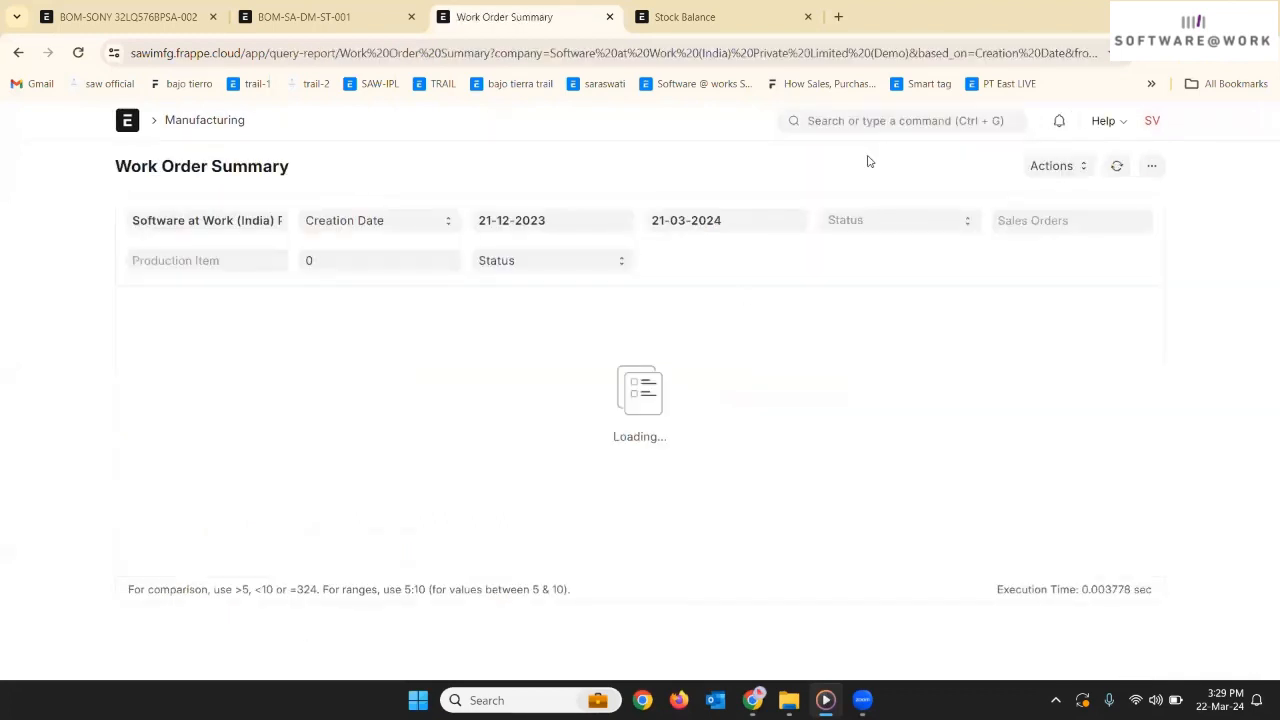
pyautogui.scroll(-1, 782, 280)
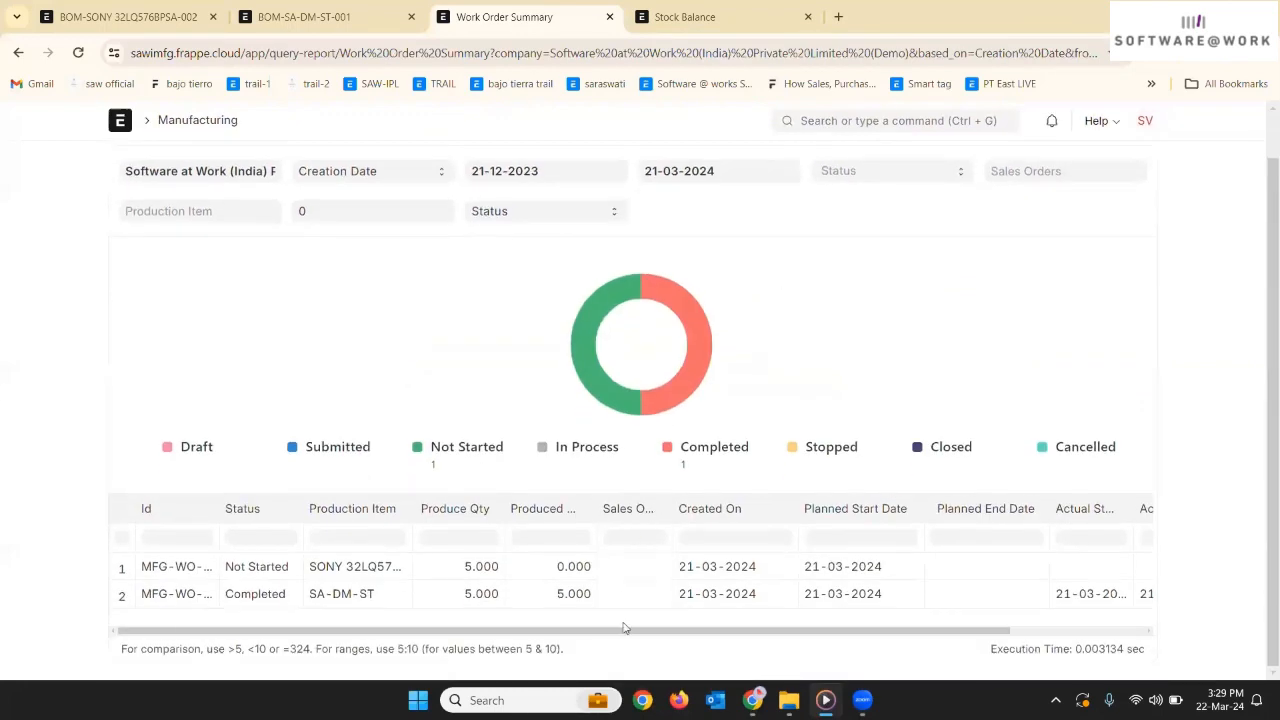
pyautogui.moveTo(615, 630); pyautogui.dragTo(768, 657)
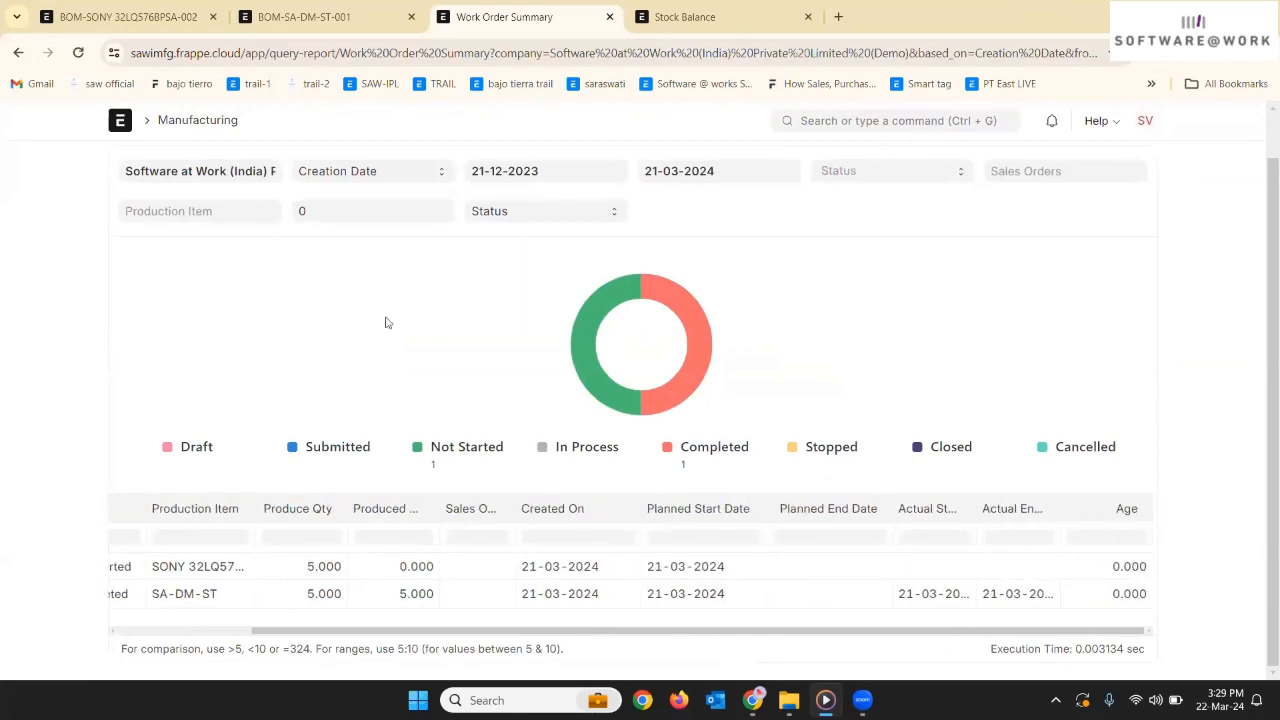
pyautogui.click(17, 55)
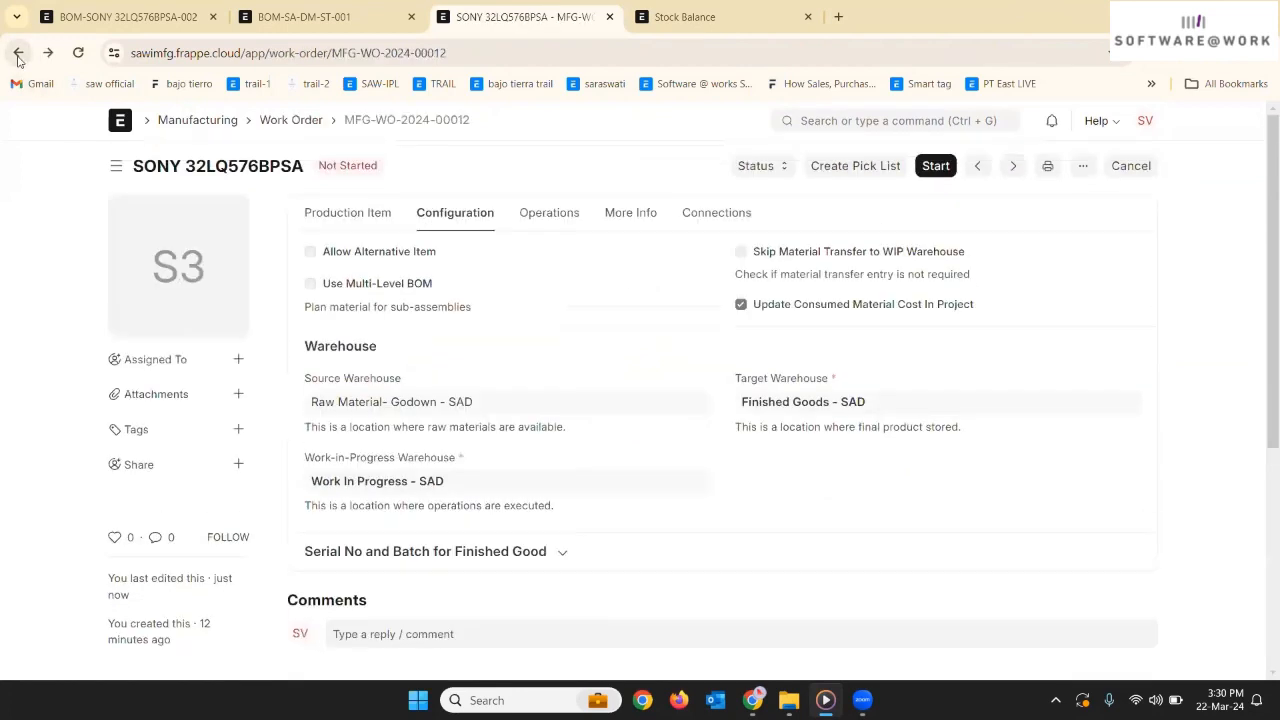
# - Start the SONY 32LQ576BPSA work order by creating a Material Transfer for Manufacture stock entry for a quantity of 5
pyautogui.click(374, 216)
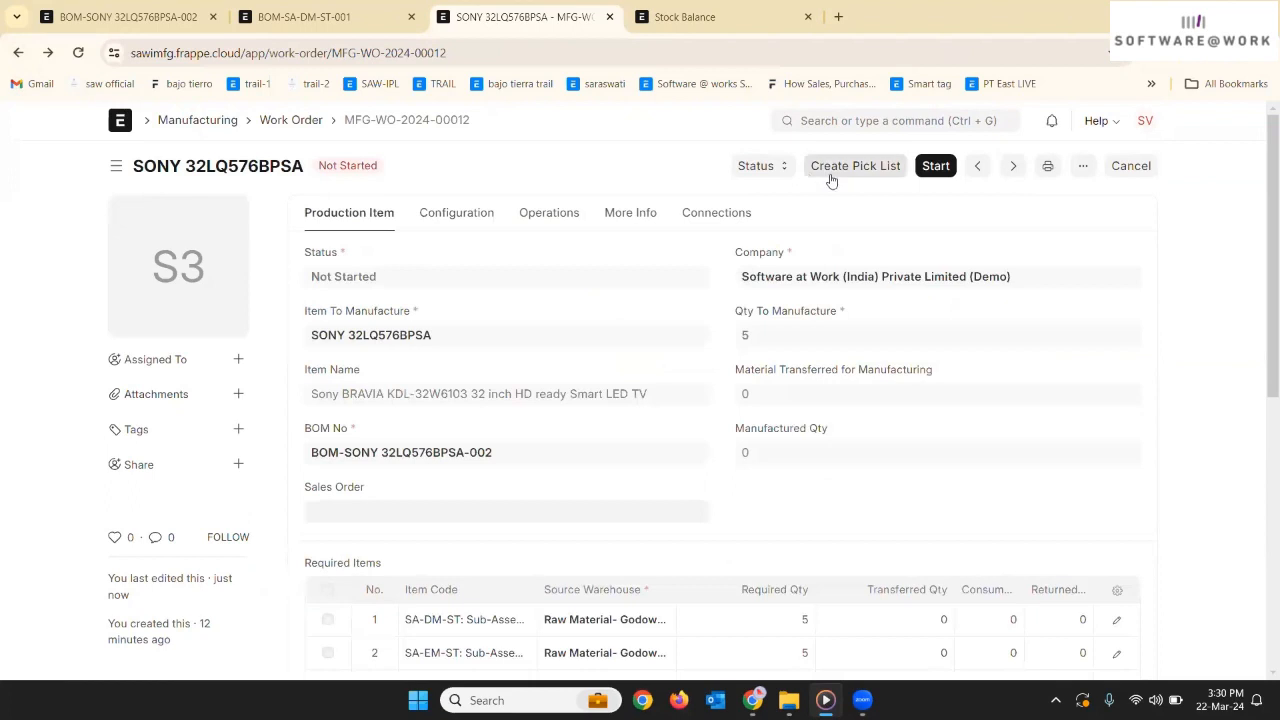
pyautogui.click(936, 170)
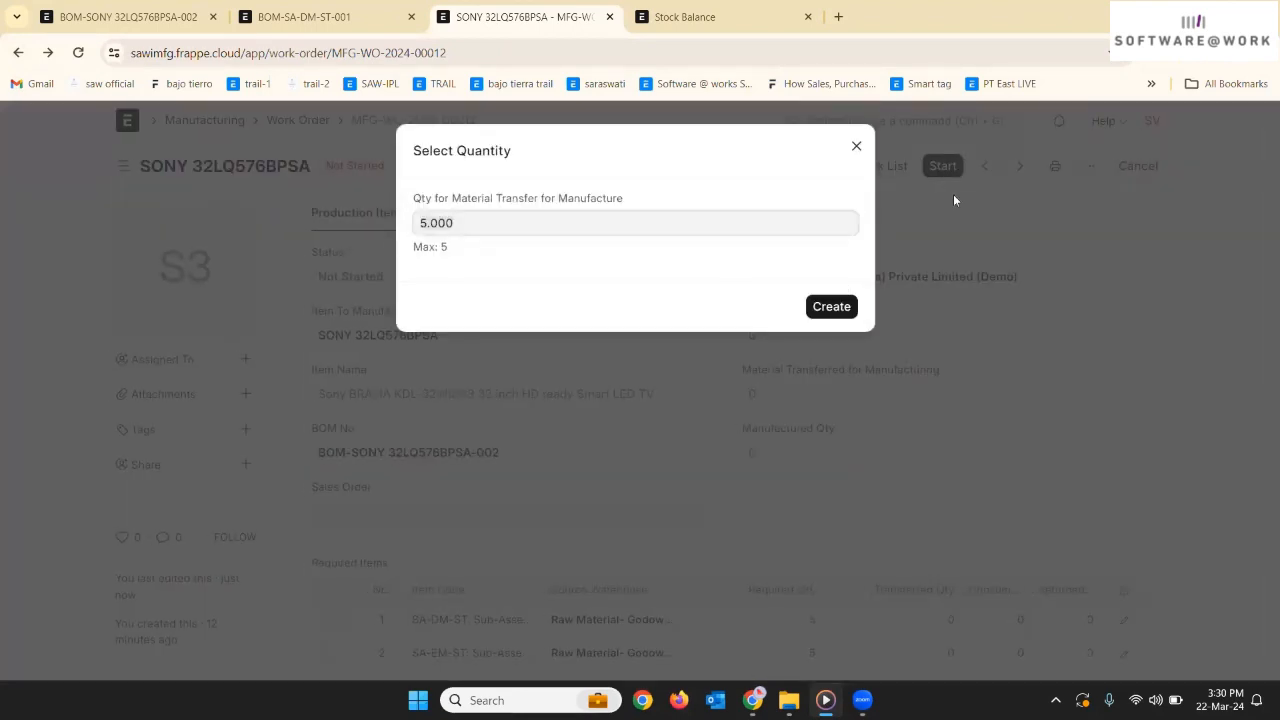
pyautogui.click(850, 310)
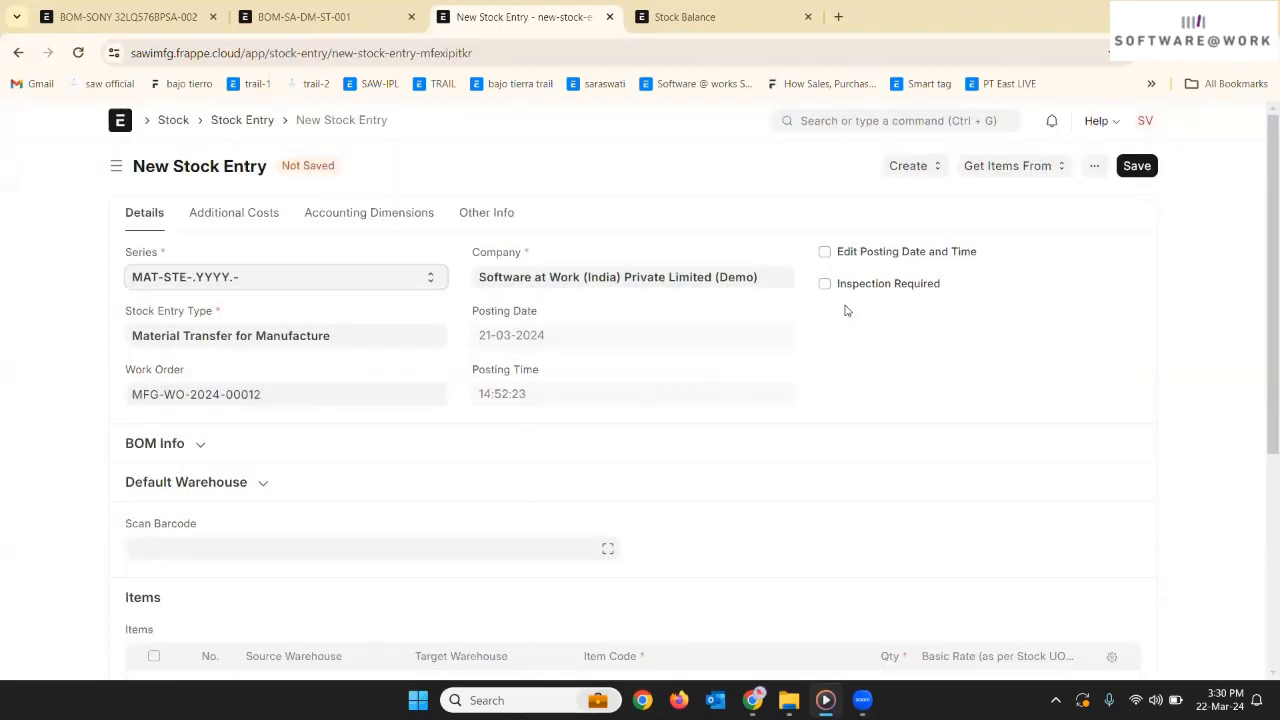
pyautogui.scroll(-1, 662, 361)
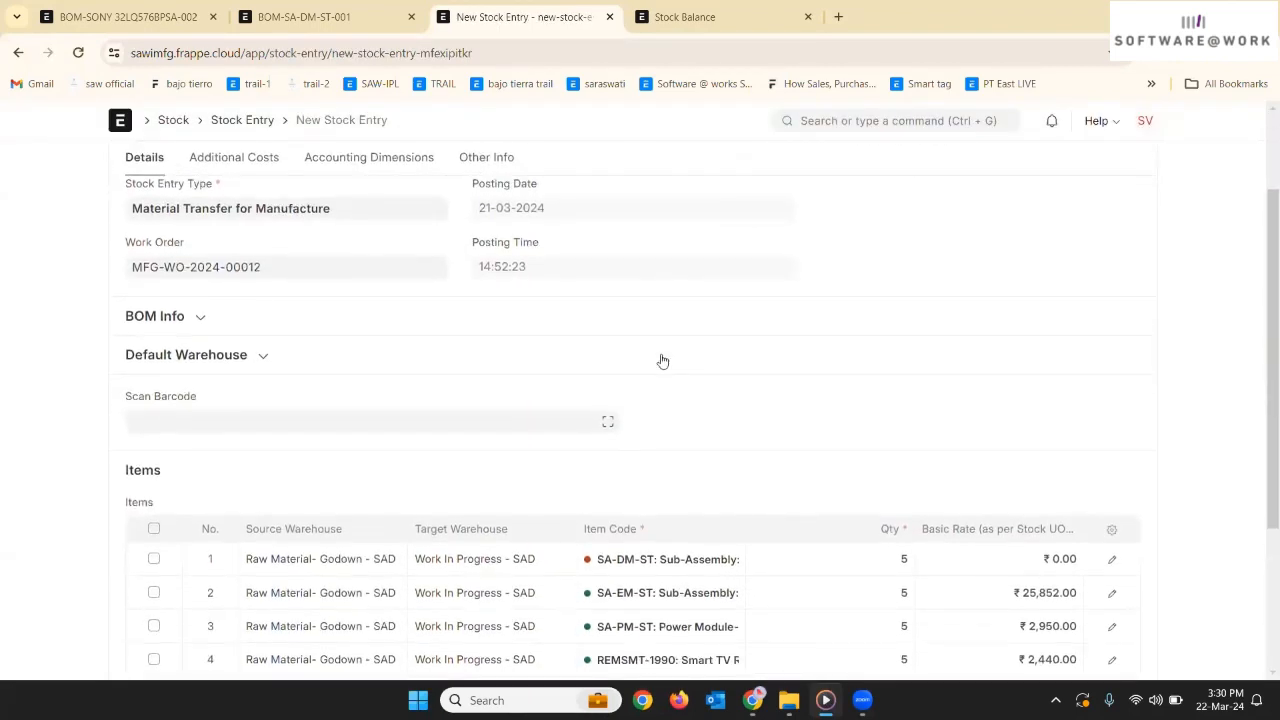
# - Review the items of the Material Transfer for Manufacture stock entry and try to save it
pyautogui.scroll(-1, 660, 360)
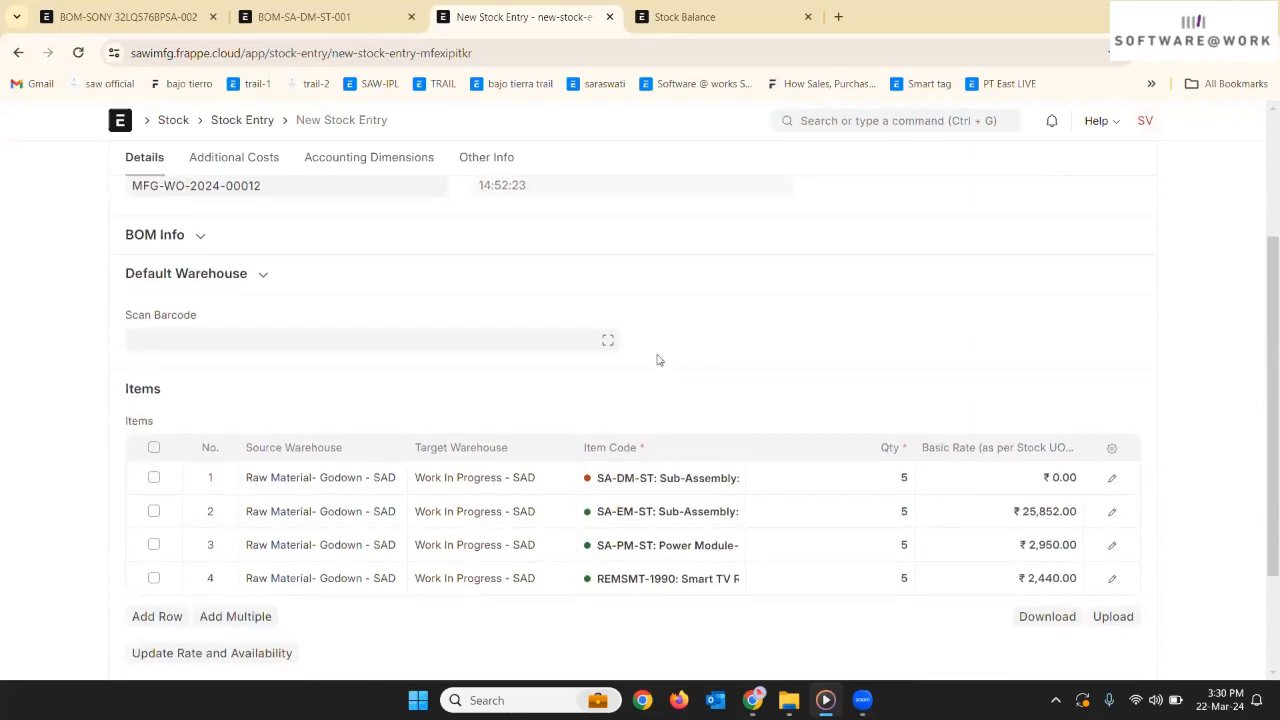
pyautogui.scroll(2, 659, 360)
pyautogui.click(1133, 166)
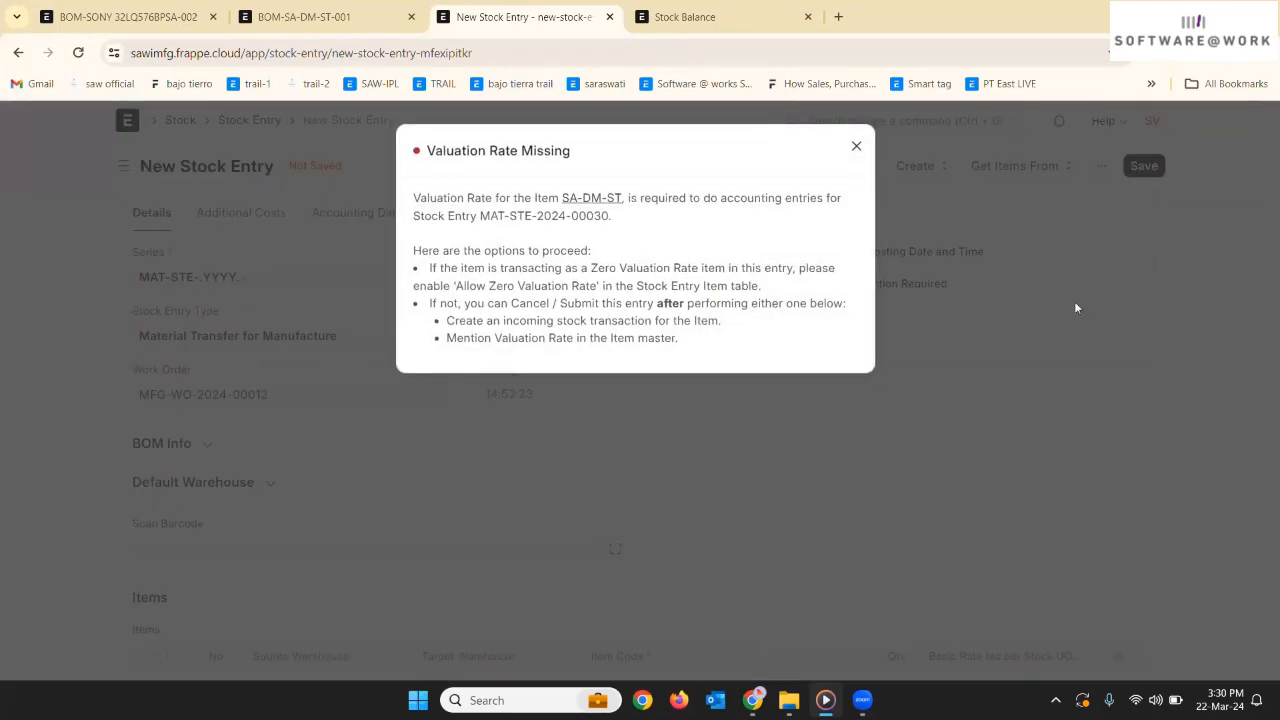
pyautogui.click(1010, 349)
# - Set the basic rate of the SA-DM-ST row to 20000 and try to save the stock entry
pyautogui.scroll(-2, 1010, 349)
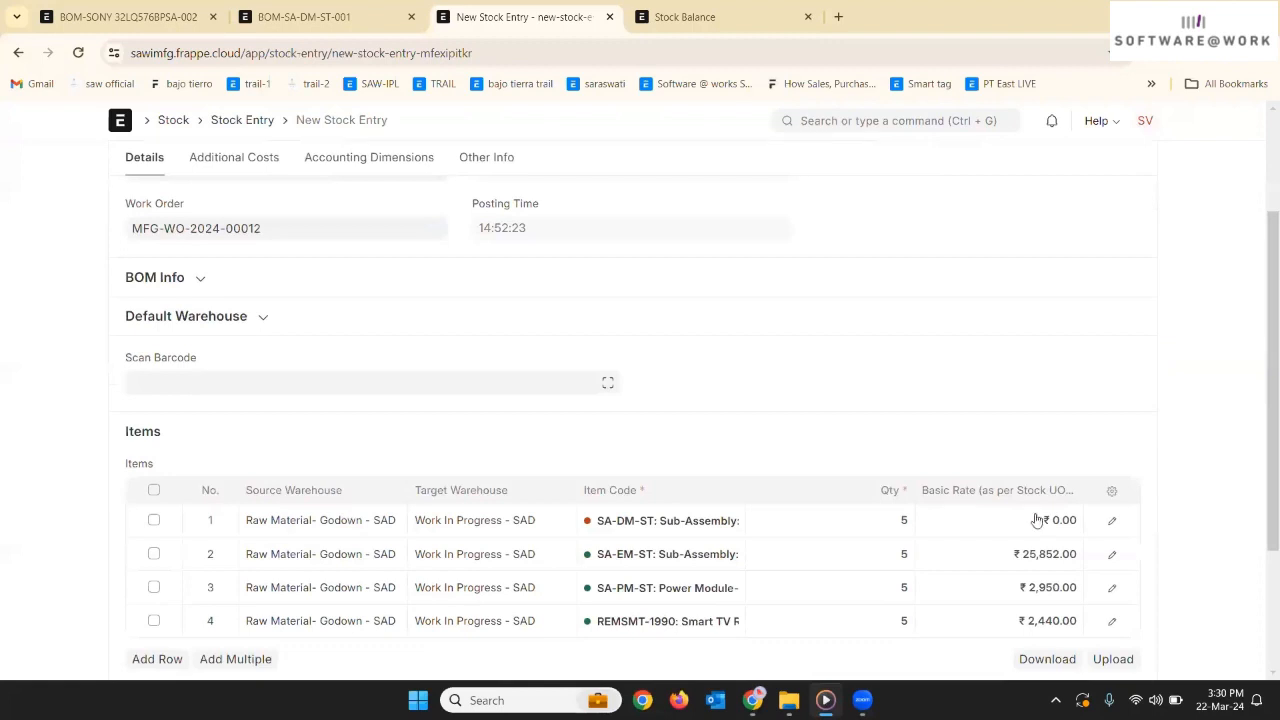
pyautogui.click(1063, 520)
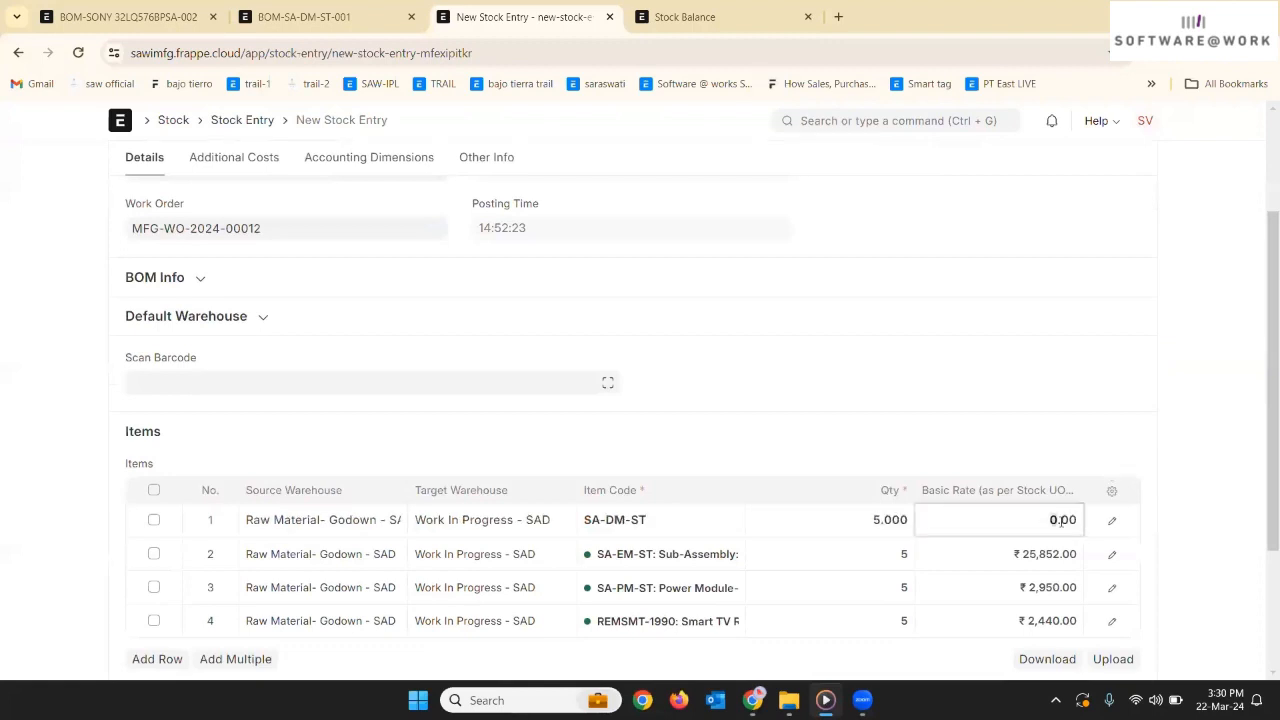
pyautogui.press('BackSpace')
pyautogui.write('20000')
pyautogui.click(1024, 430)
pyautogui.hotkey('ctrl', 's')
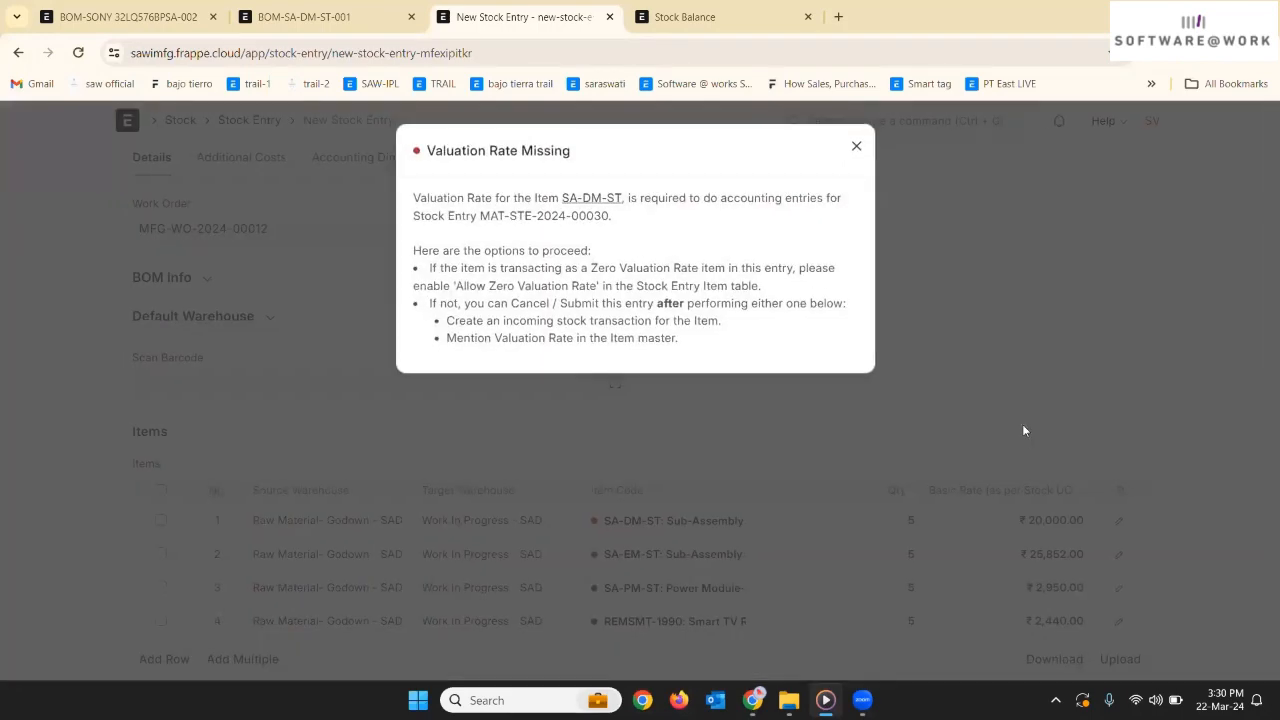
pyautogui.click(923, 432)
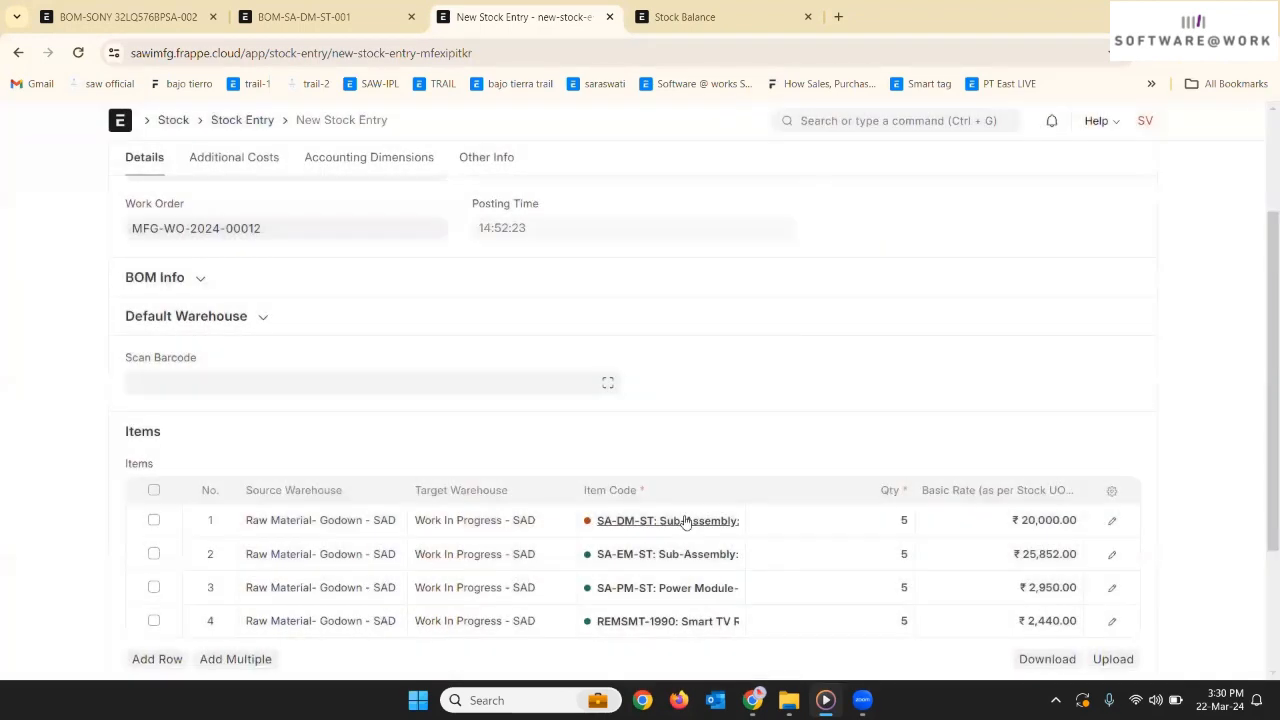
# - Open the SA-DM-ST item record, examine its inventory settings and stock levels by warehouse, and return to the stock entry
pyautogui.click(692, 524)
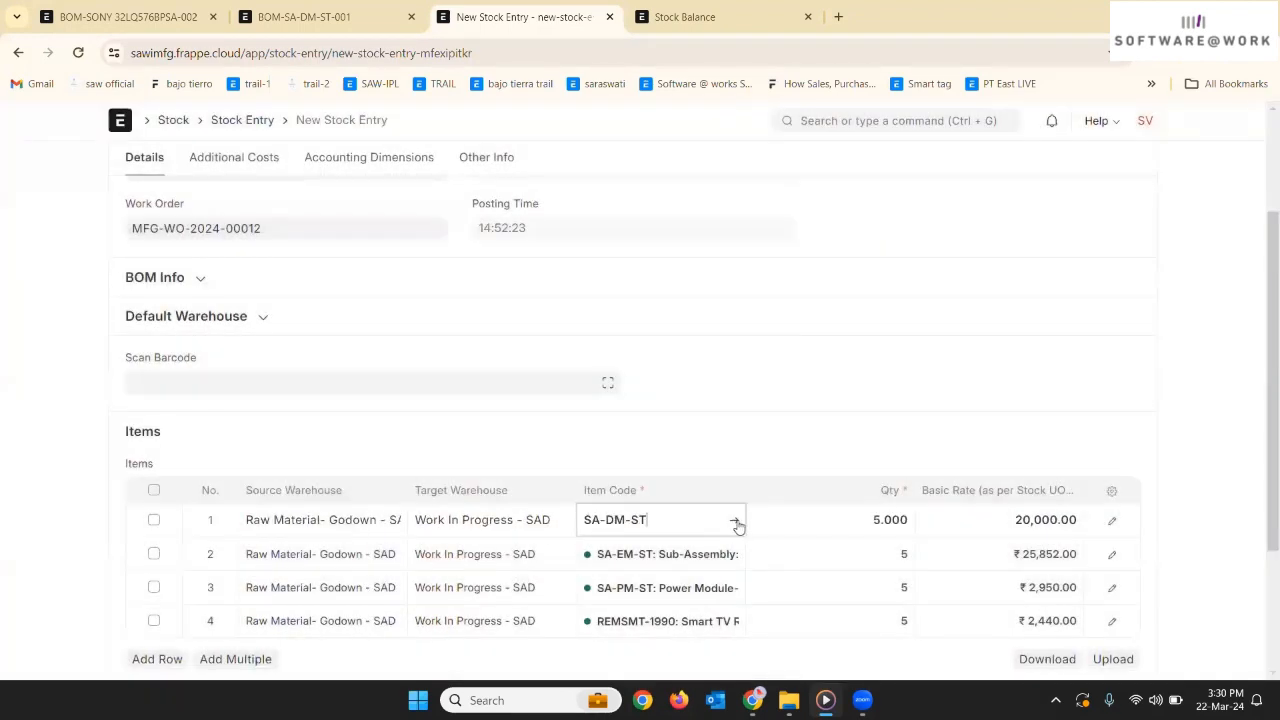
pyautogui.click(736, 524)
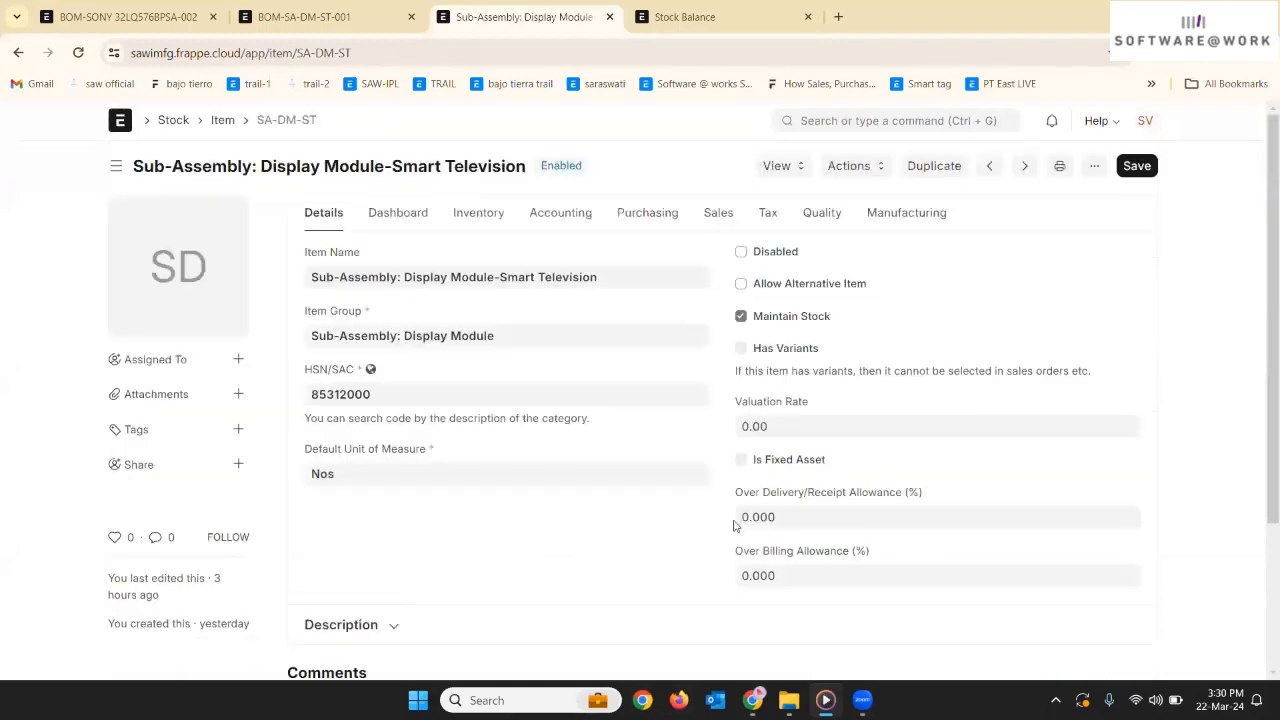
pyautogui.scroll(-3, 620, 455)
pyautogui.scroll(2, 621, 458)
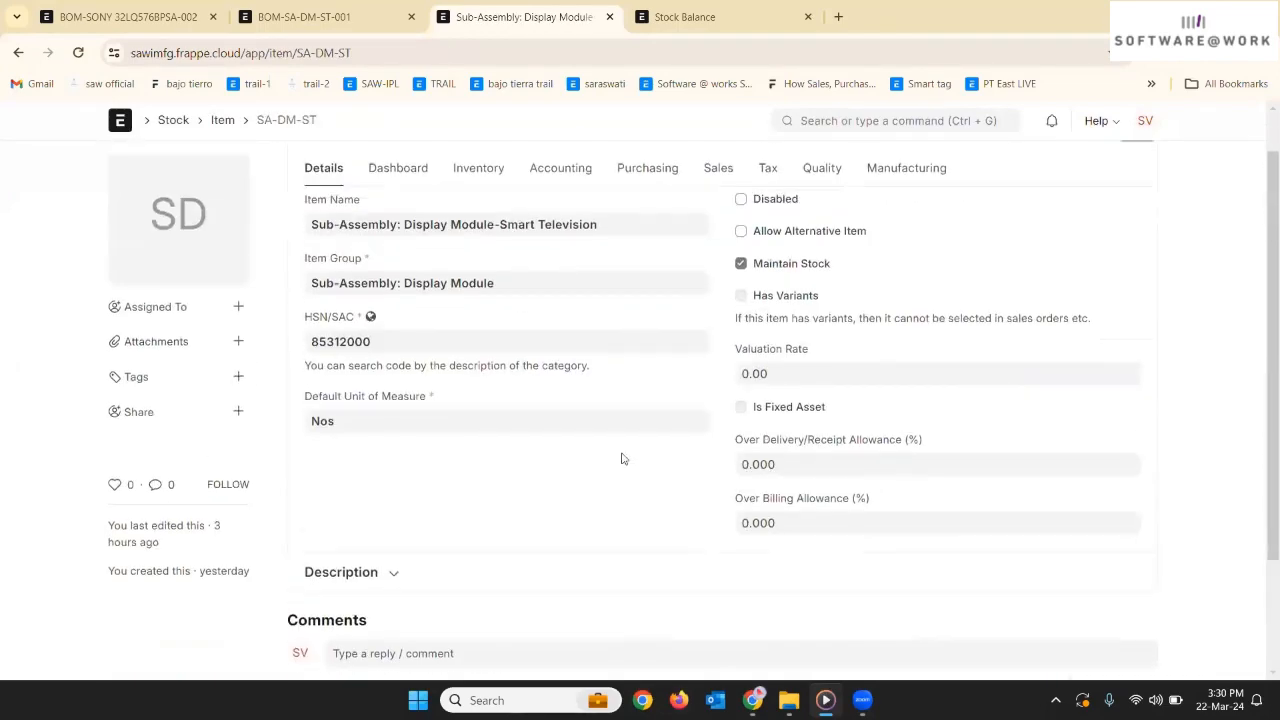
pyautogui.click(470, 214)
pyautogui.scroll(-3, 514, 417)
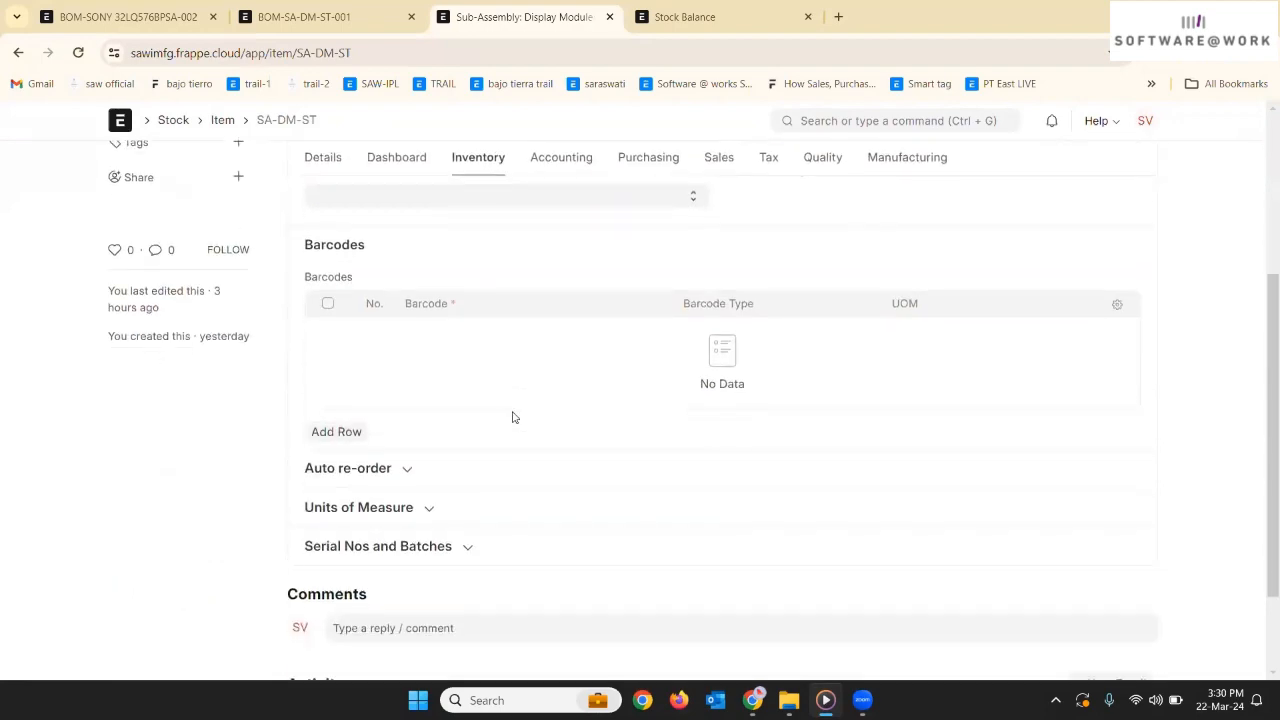
pyautogui.scroll(3, 506, 428)
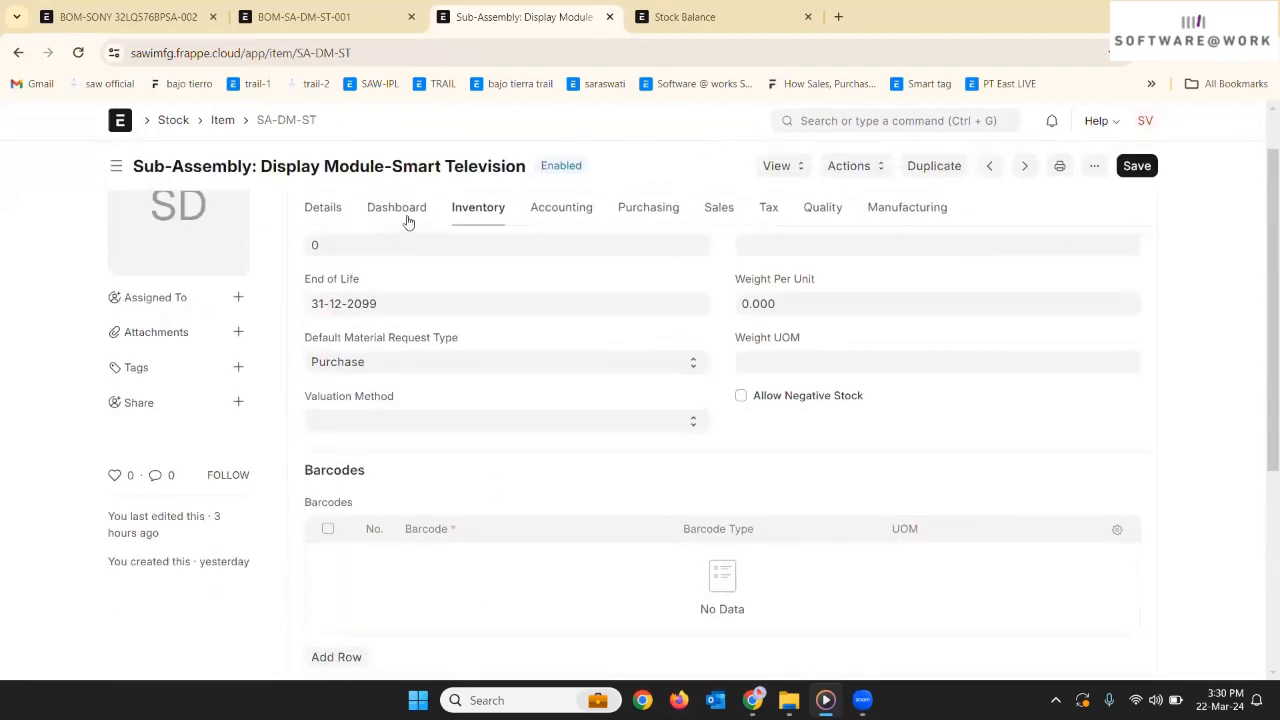
pyautogui.click(400, 212)
pyautogui.scroll(-6, 481, 357)
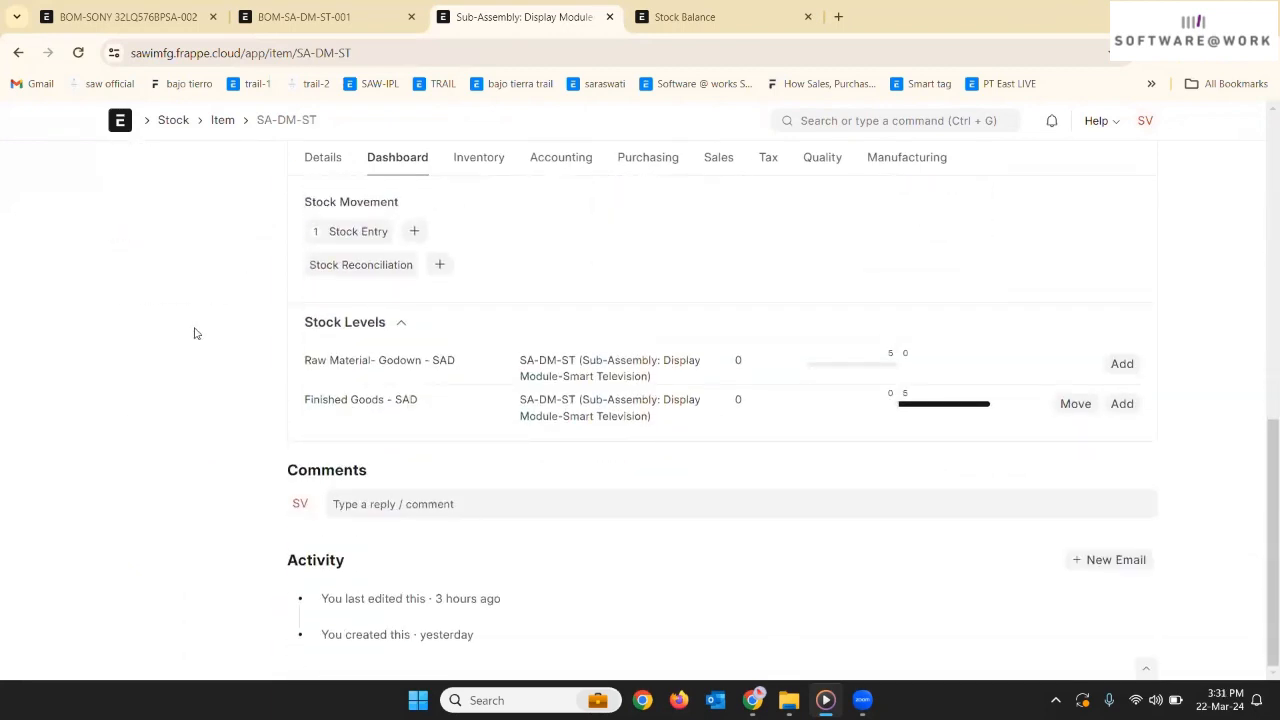
pyautogui.click(20, 55)
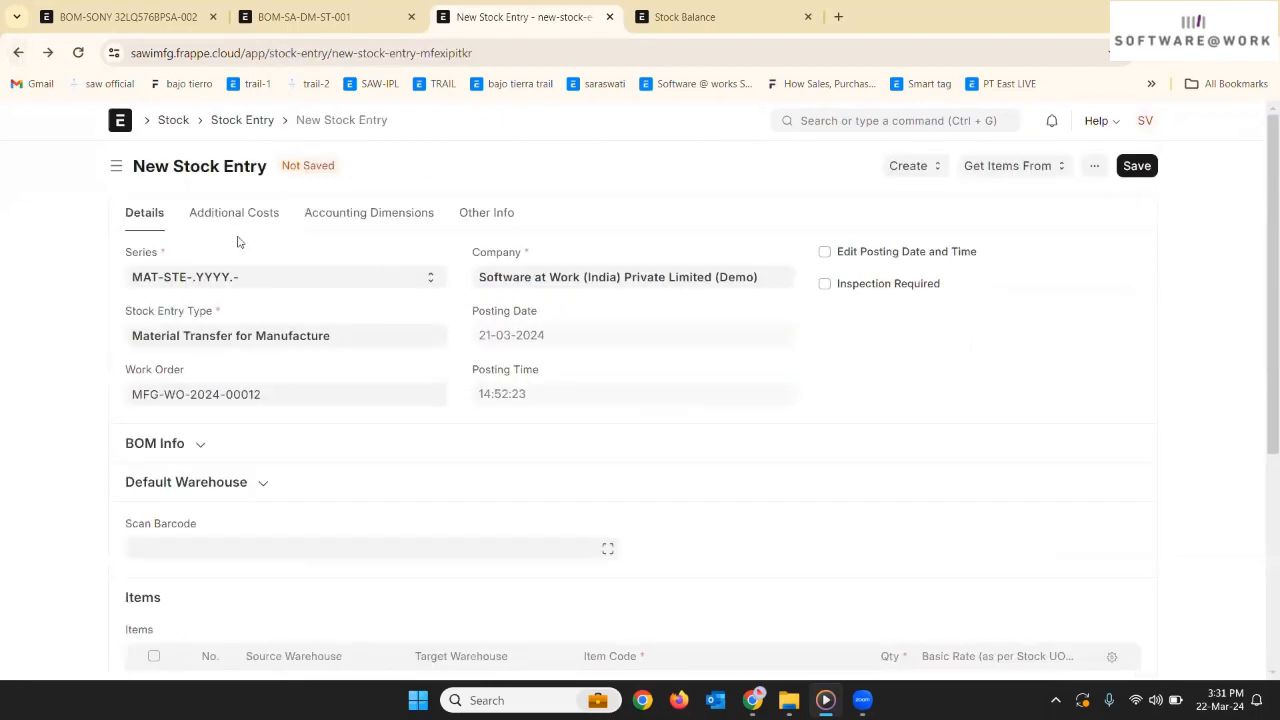
# - Change the source warehouse of the SA-DM-ST row to Finished Goods - SAD
pyautogui.scroll(-3, 280, 290)
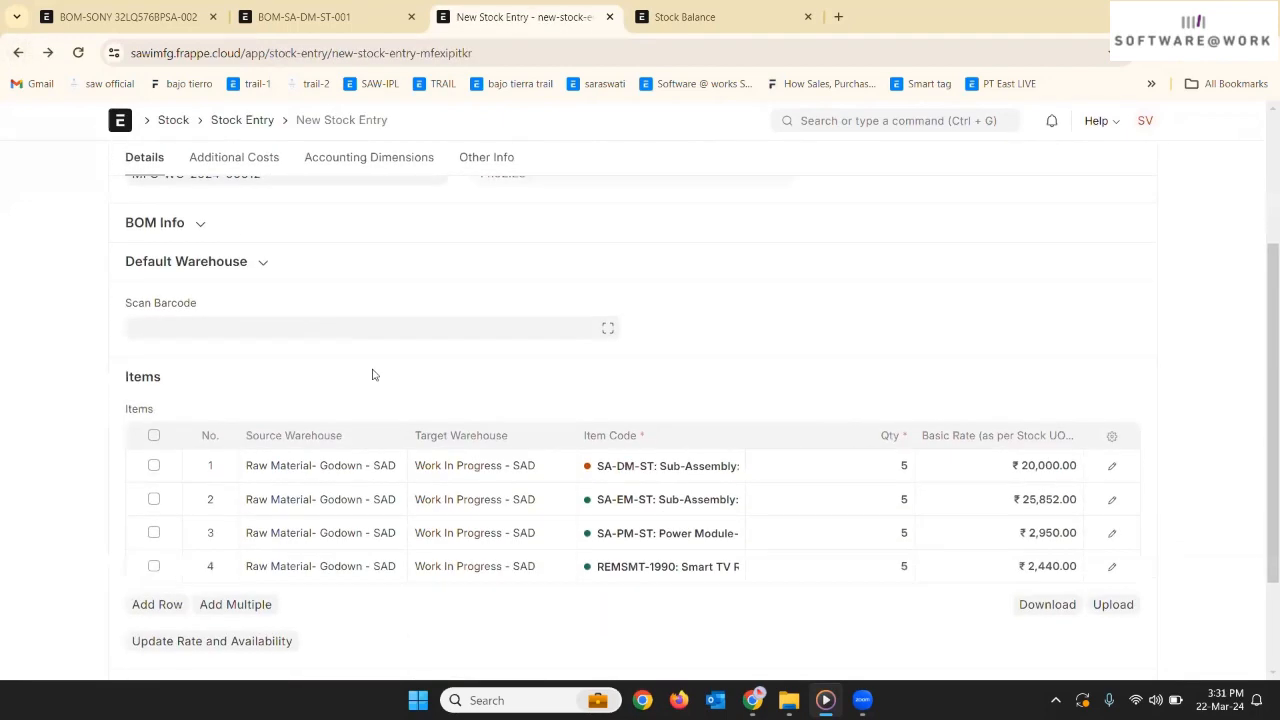
pyautogui.click(368, 470)
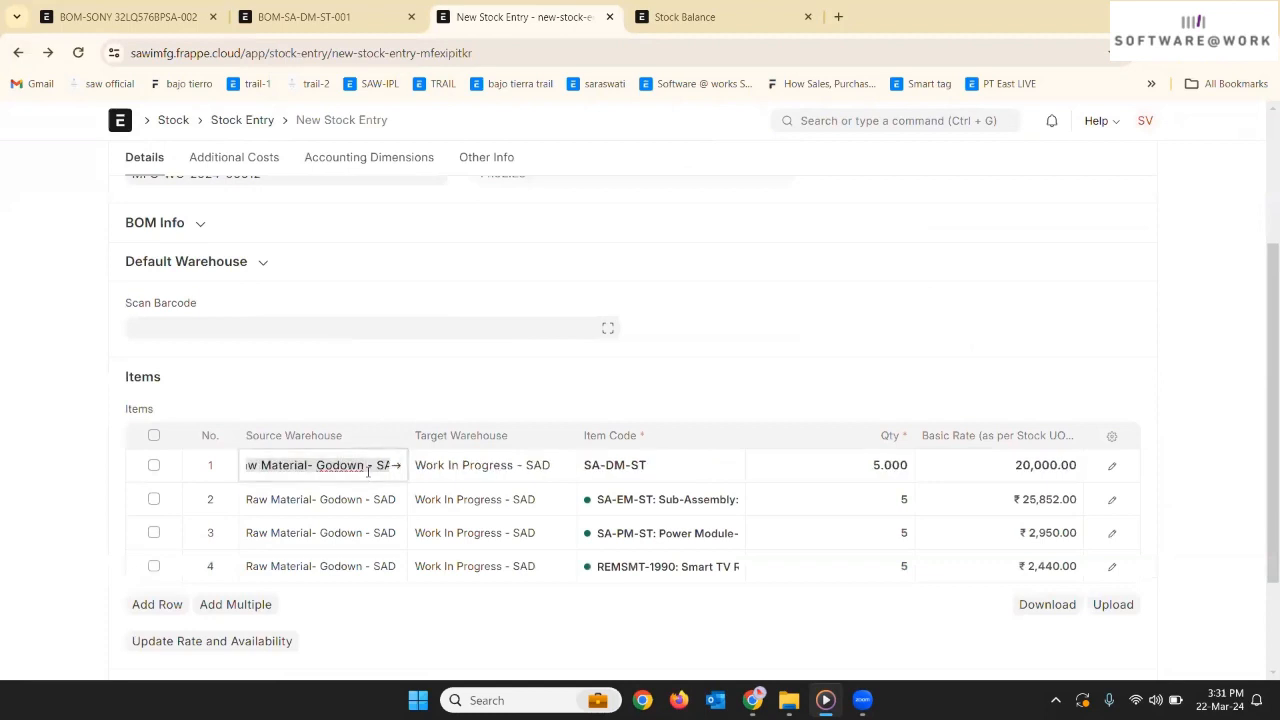
pyautogui.hotkey('ctrl', 'a')
pyautogui.write('fini')
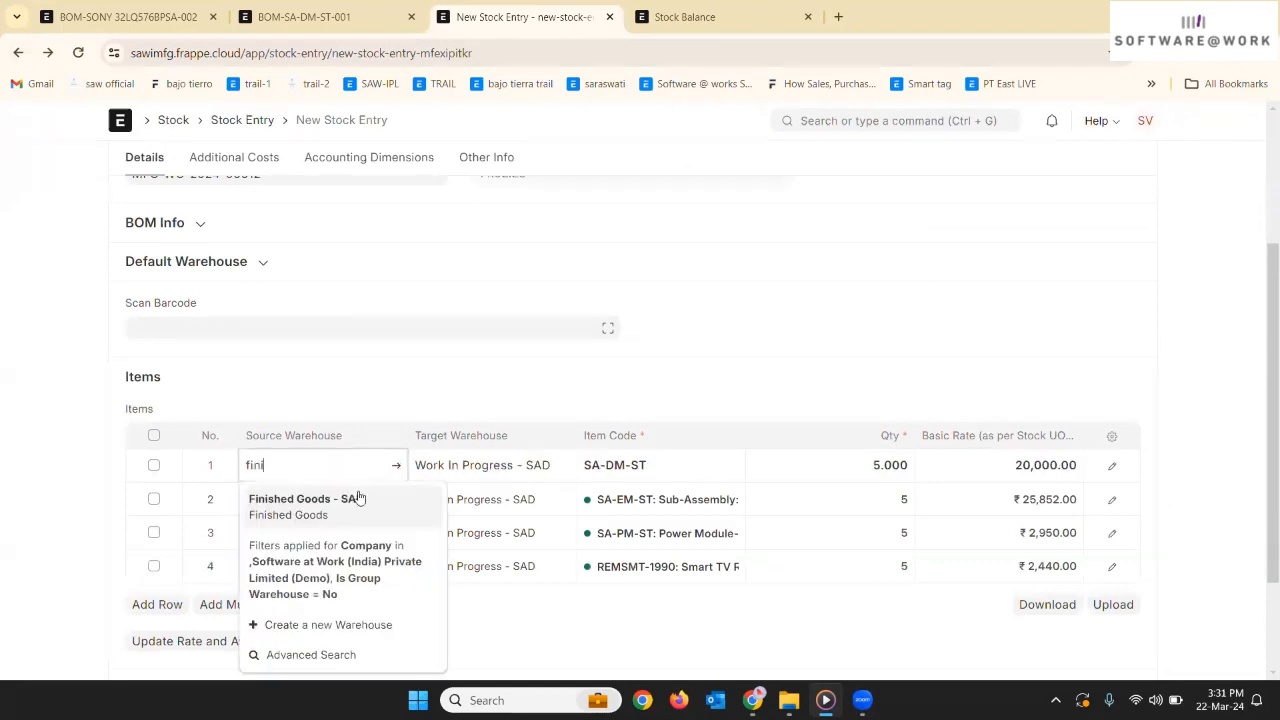
pyautogui.click(355, 508)
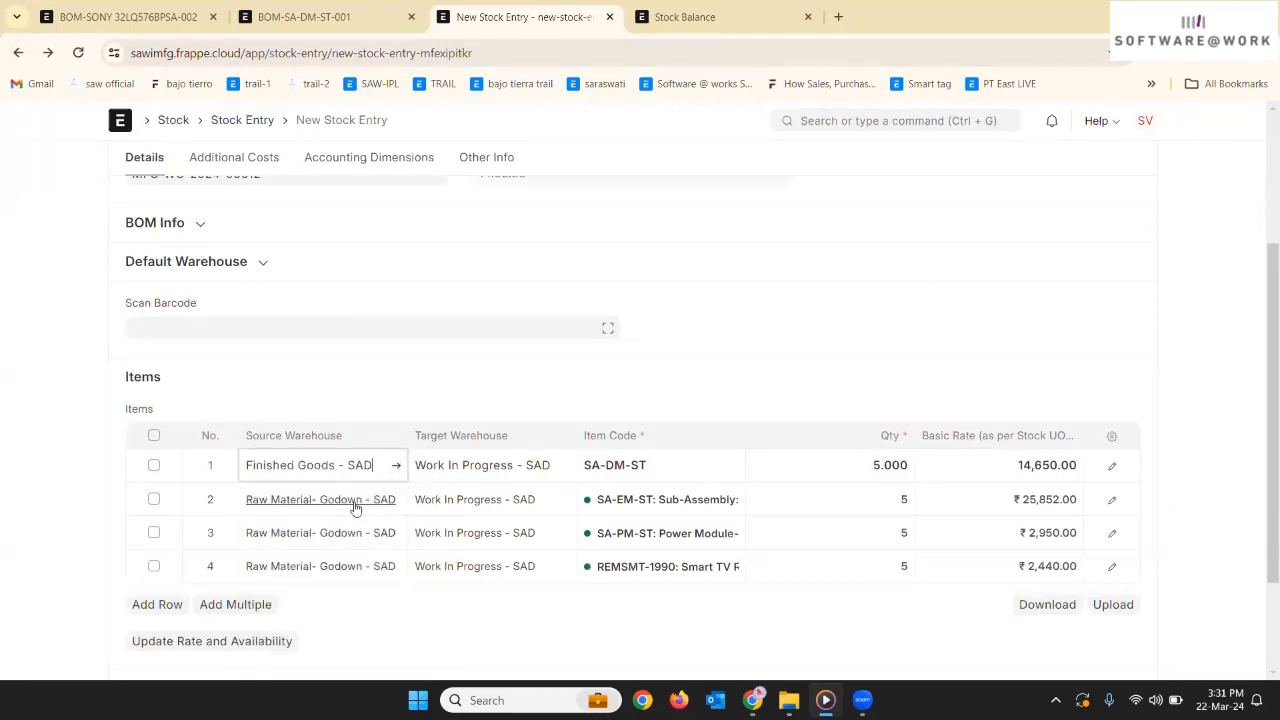
pyautogui.click(797, 328)
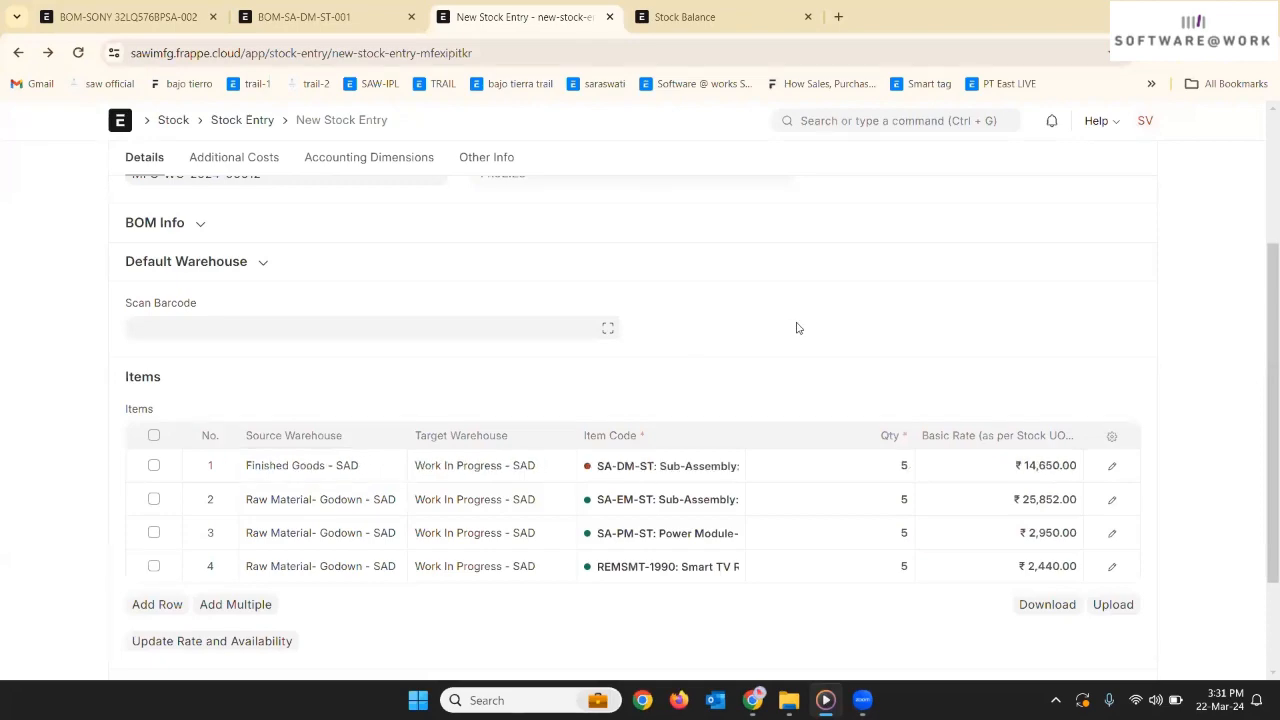
# - Save the Material Transfer for Manufacture stock entry and permanently submit it
pyautogui.hotkey('ctrl', 's')
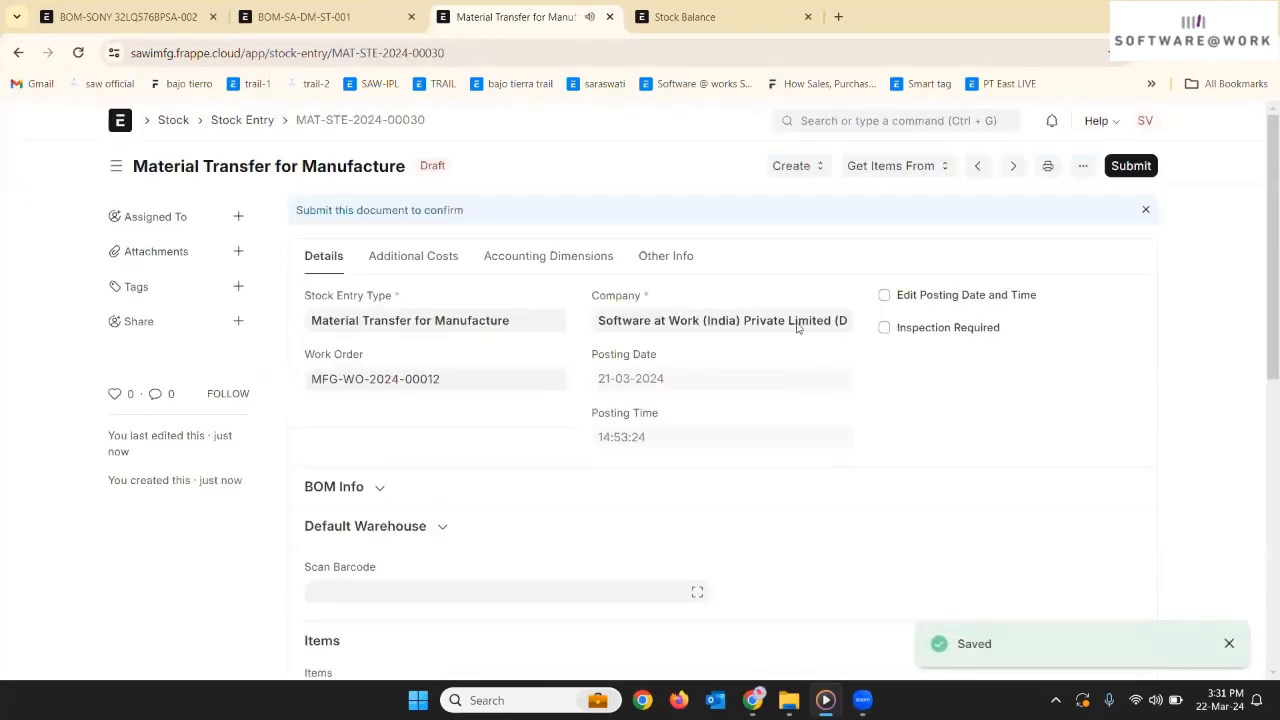
pyautogui.hotkey('ctrl', 's')
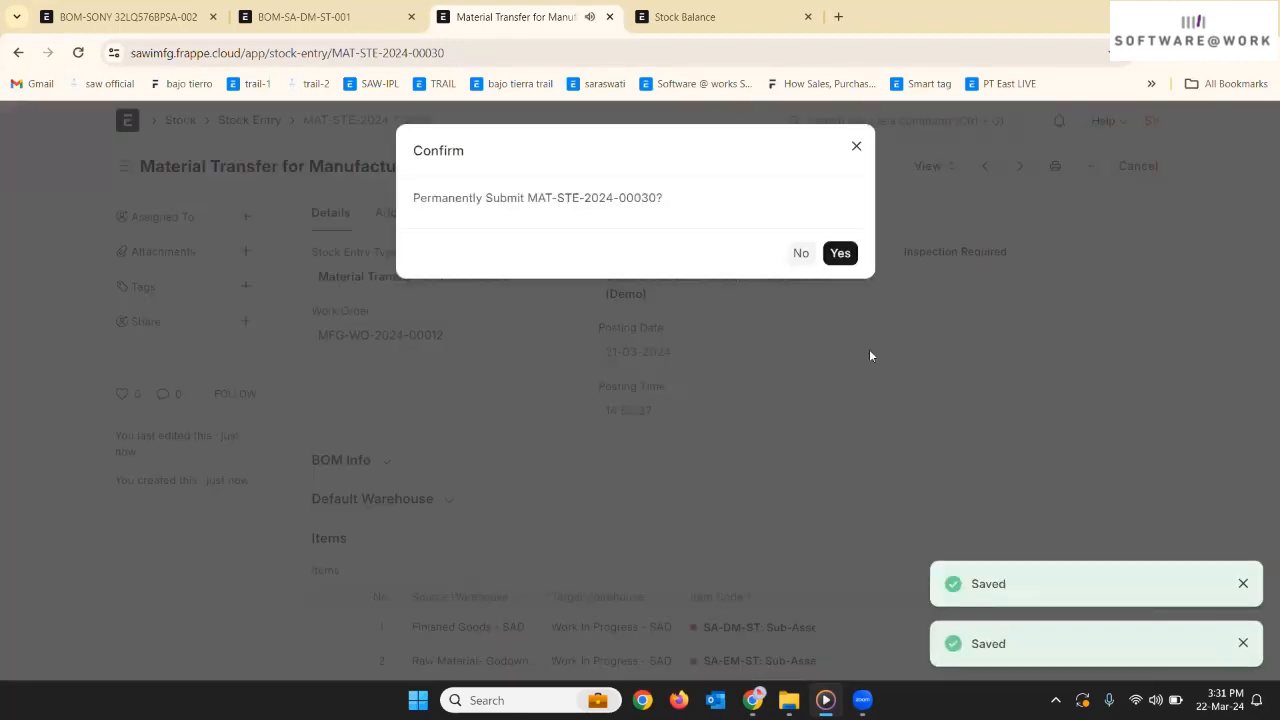
pyautogui.hotkey('ctrl', 's')
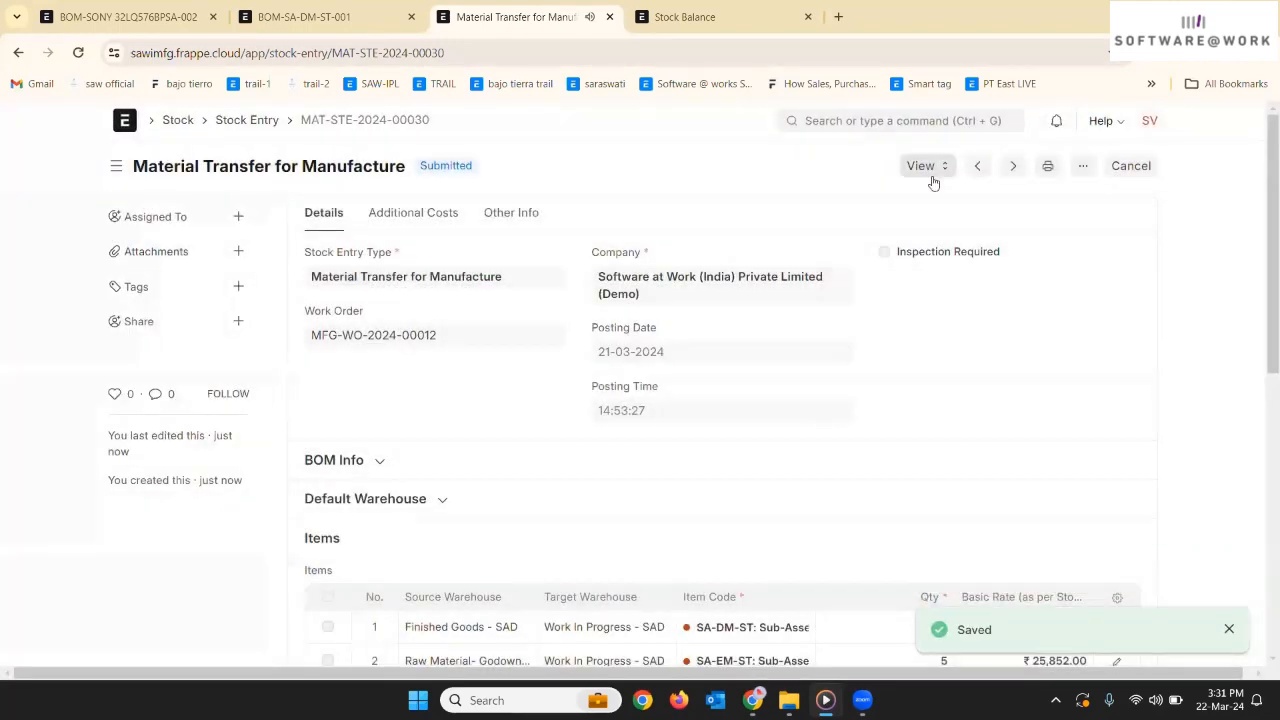
# - View the Stock Ledger of the submitted material transfer, and return to the SONY 32LQ576BPSA work order
pyautogui.click(931, 174)
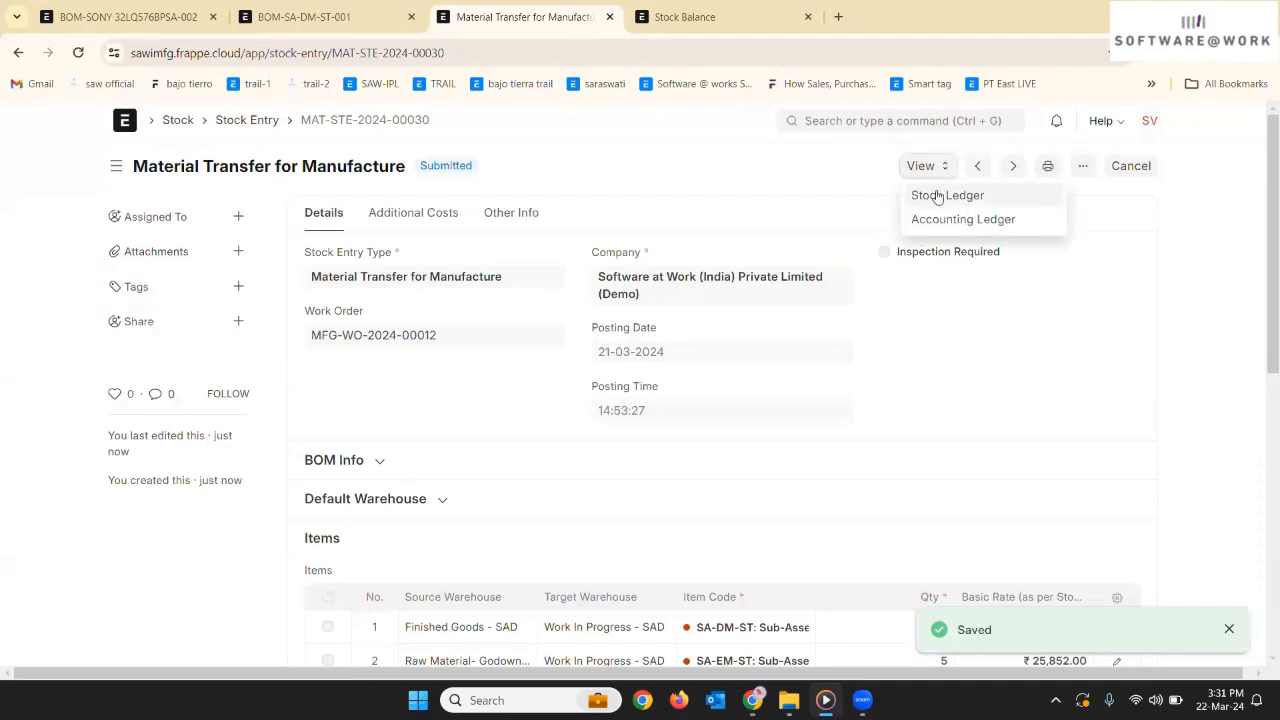
pyautogui.click(937, 196)
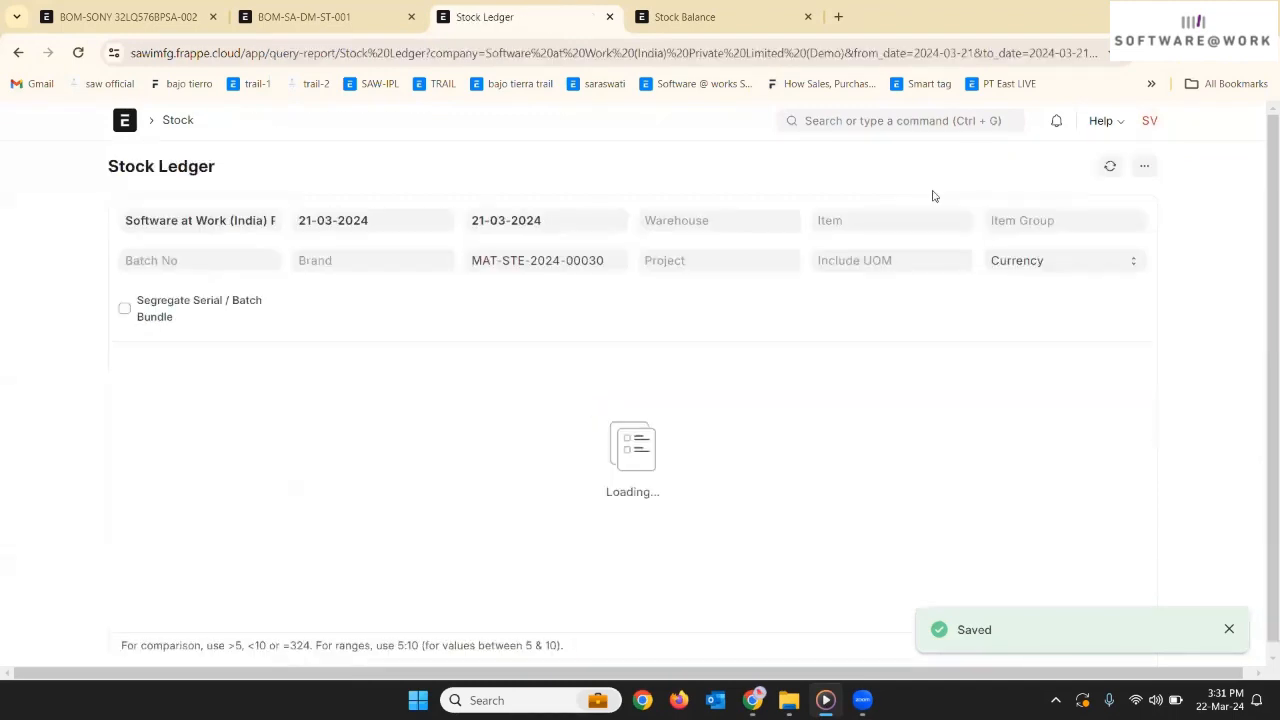
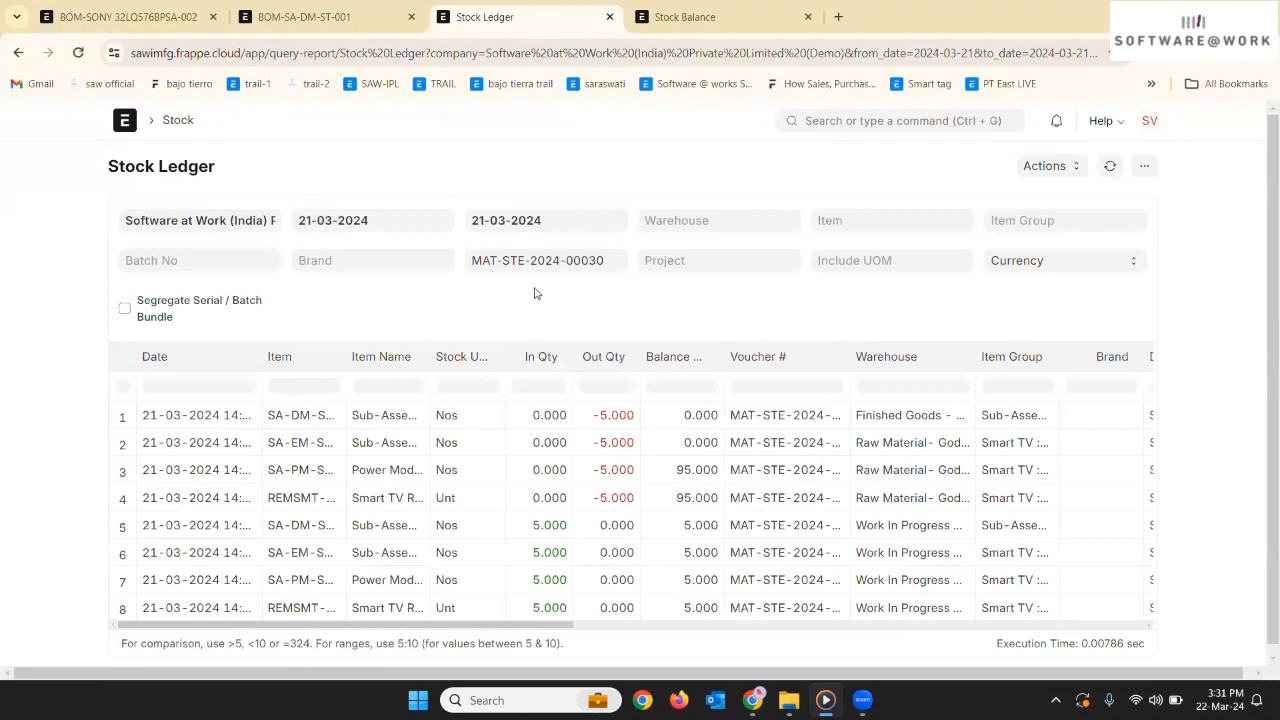
pyautogui.click(22, 56)
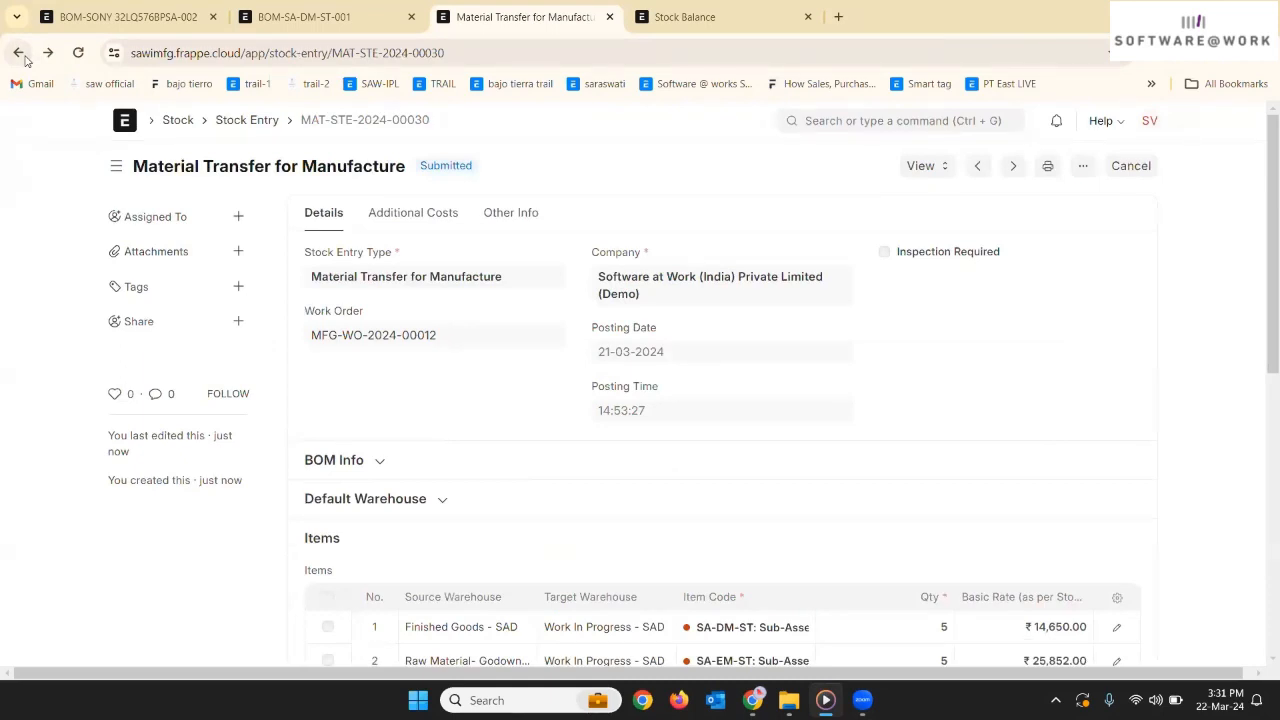
pyautogui.click(21, 54)
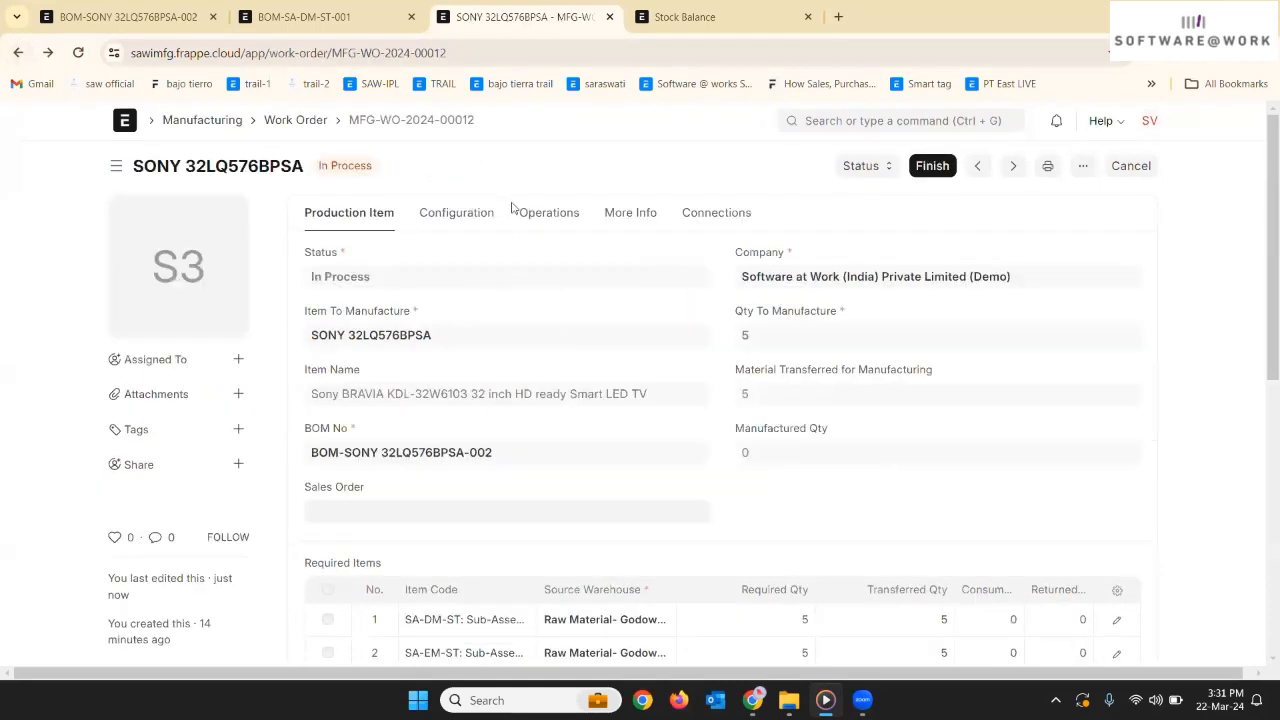
# - Finish the SONY 32LQ576BPSA work order by creating a Manufacture stock entry for a quantity of 5, and review its items and total values
pyautogui.click(925, 170)
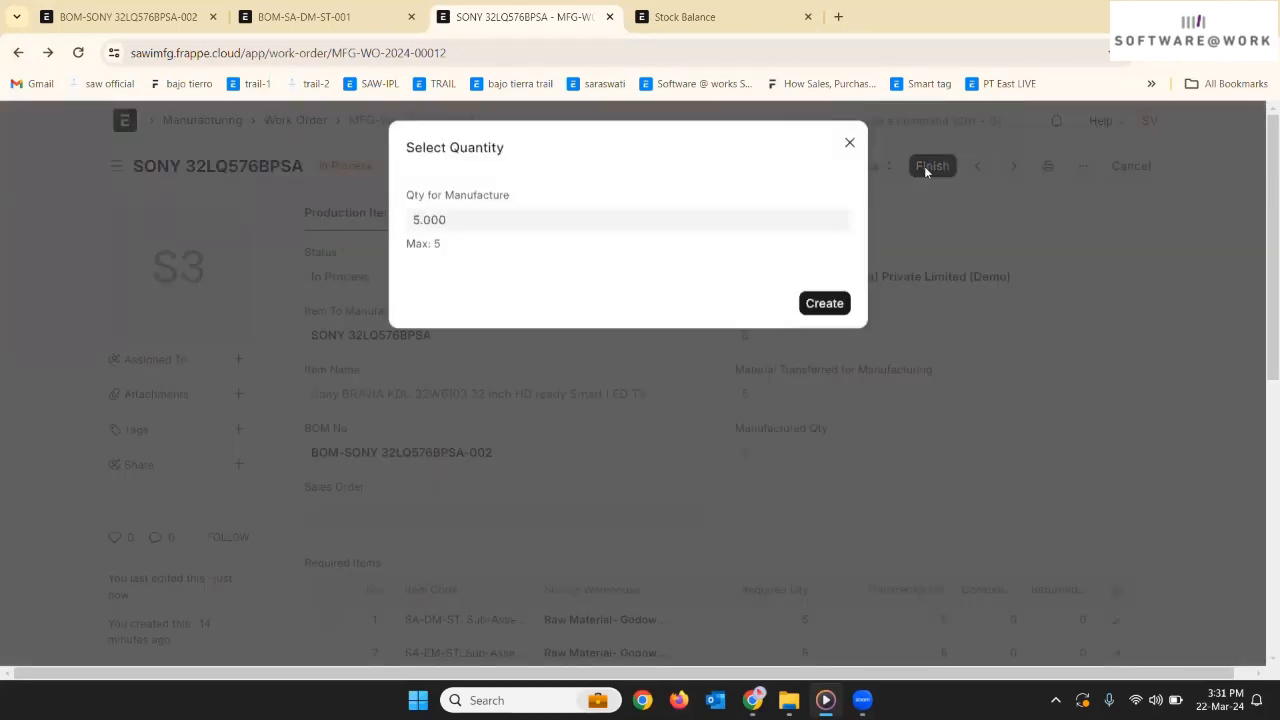
pyautogui.click(843, 305)
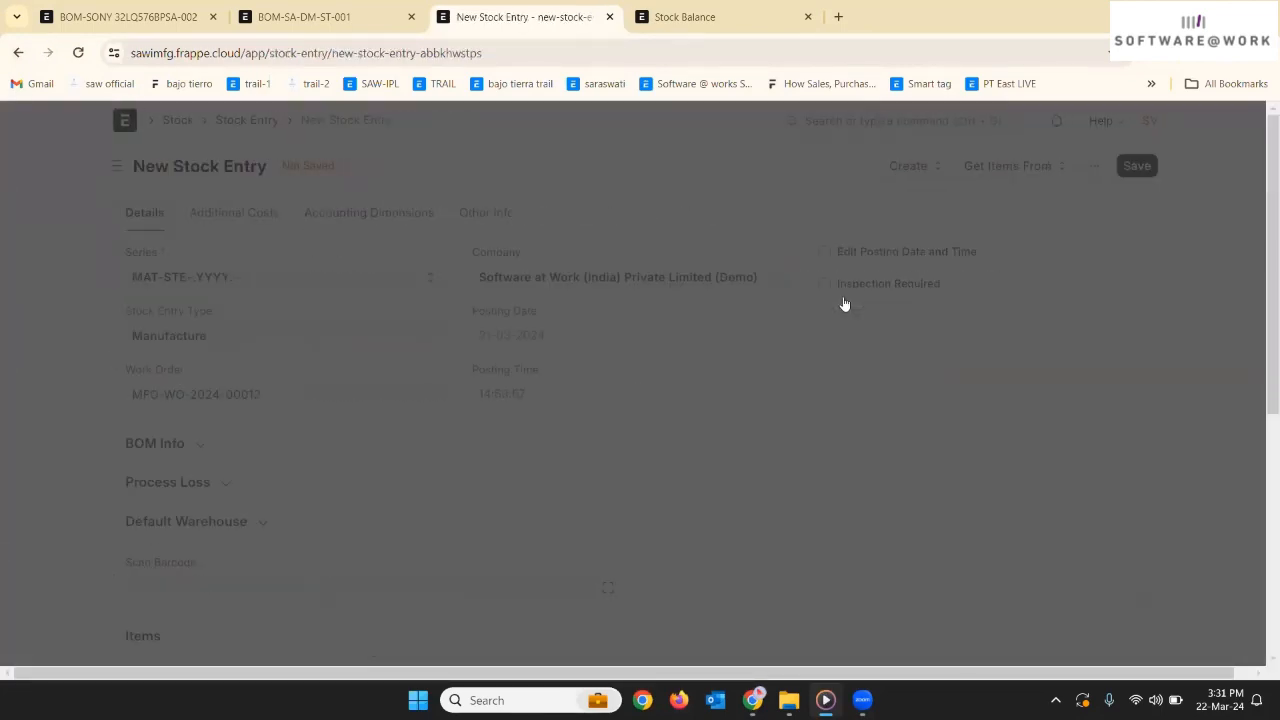
pyautogui.scroll(-2, 669, 327)
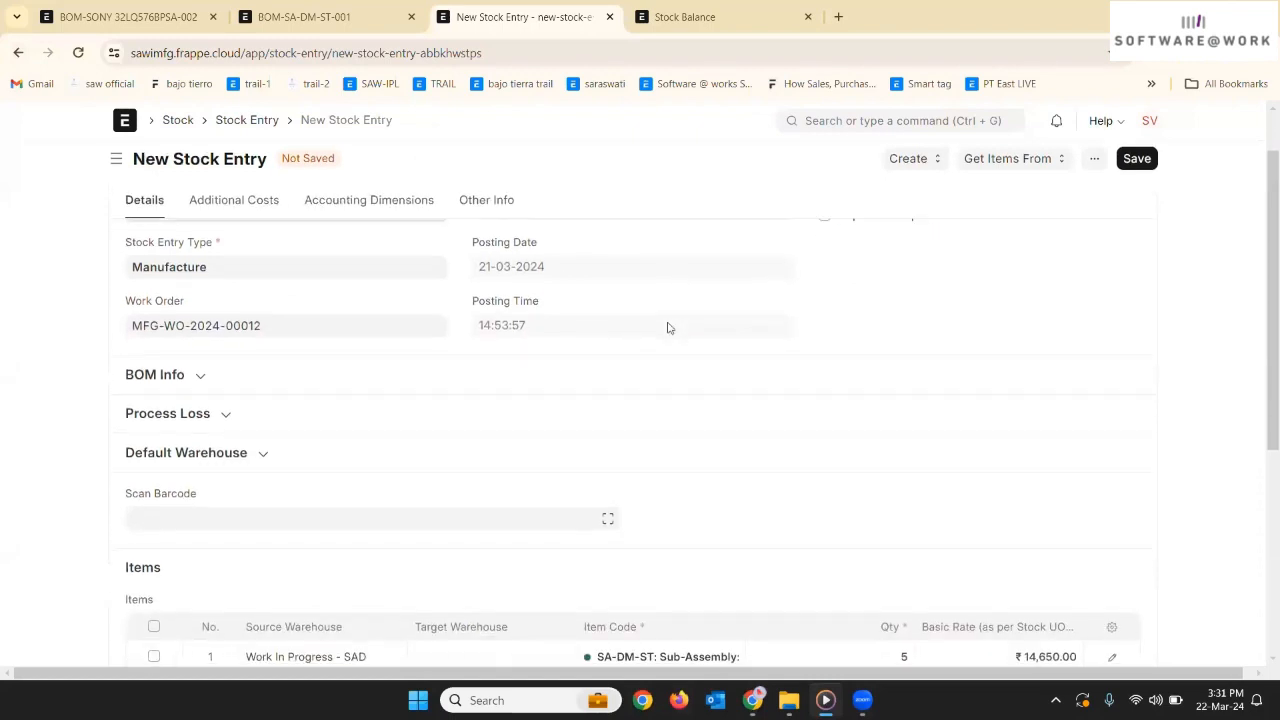
pyautogui.scroll(-2, 670, 328)
pyautogui.scroll(1, 670, 328)
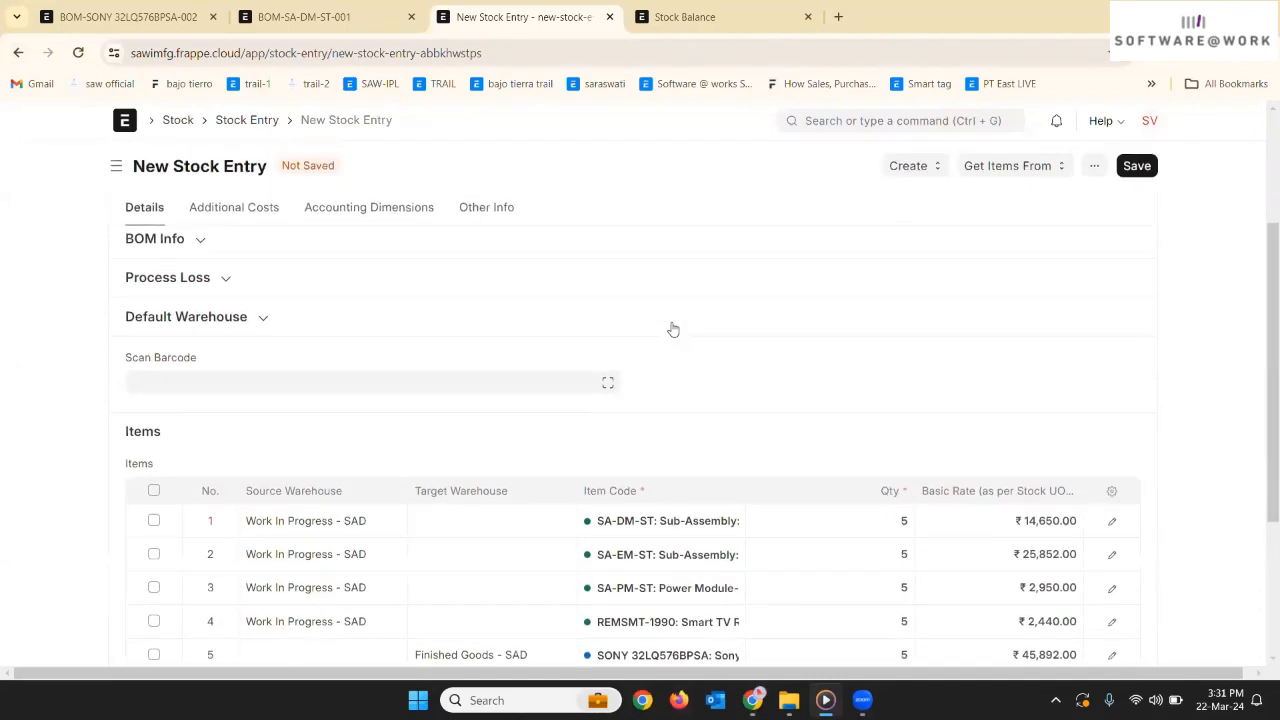
pyautogui.scroll(-2, 669, 327)
pyautogui.scroll(-2, 669, 327)
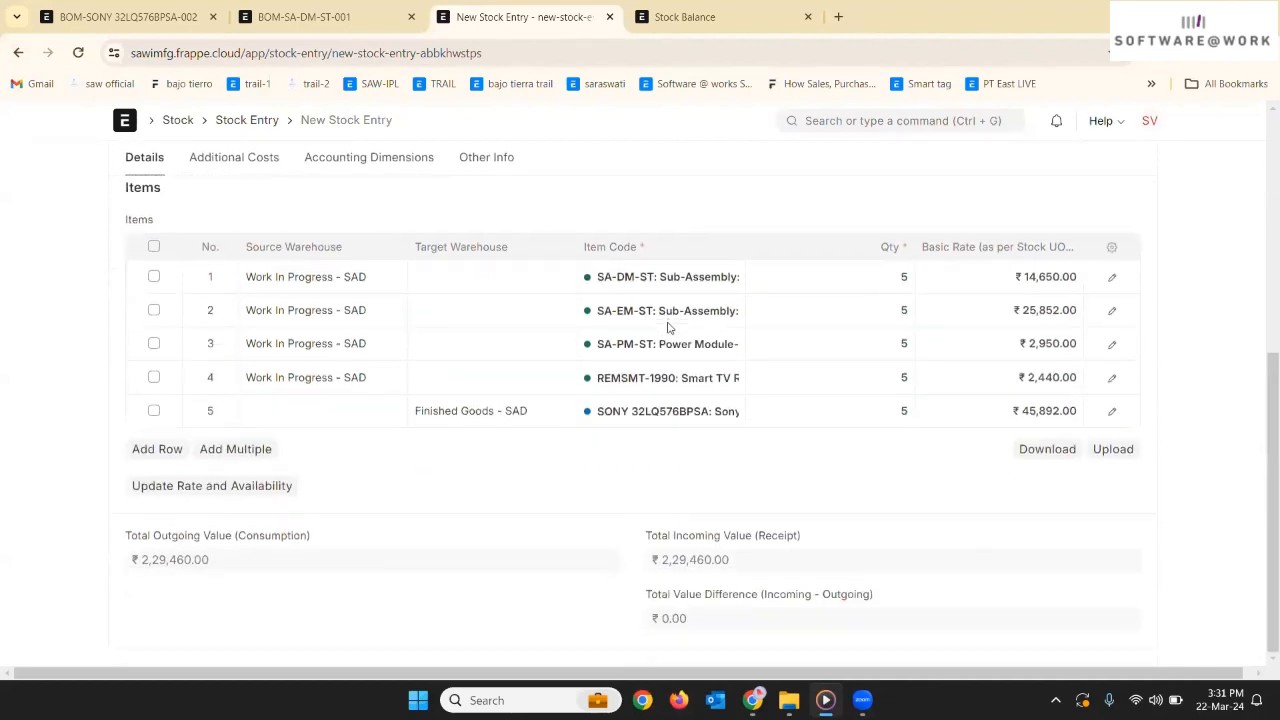
pyautogui.scroll(1, 669, 327)
pyautogui.scroll(6, 669, 327)
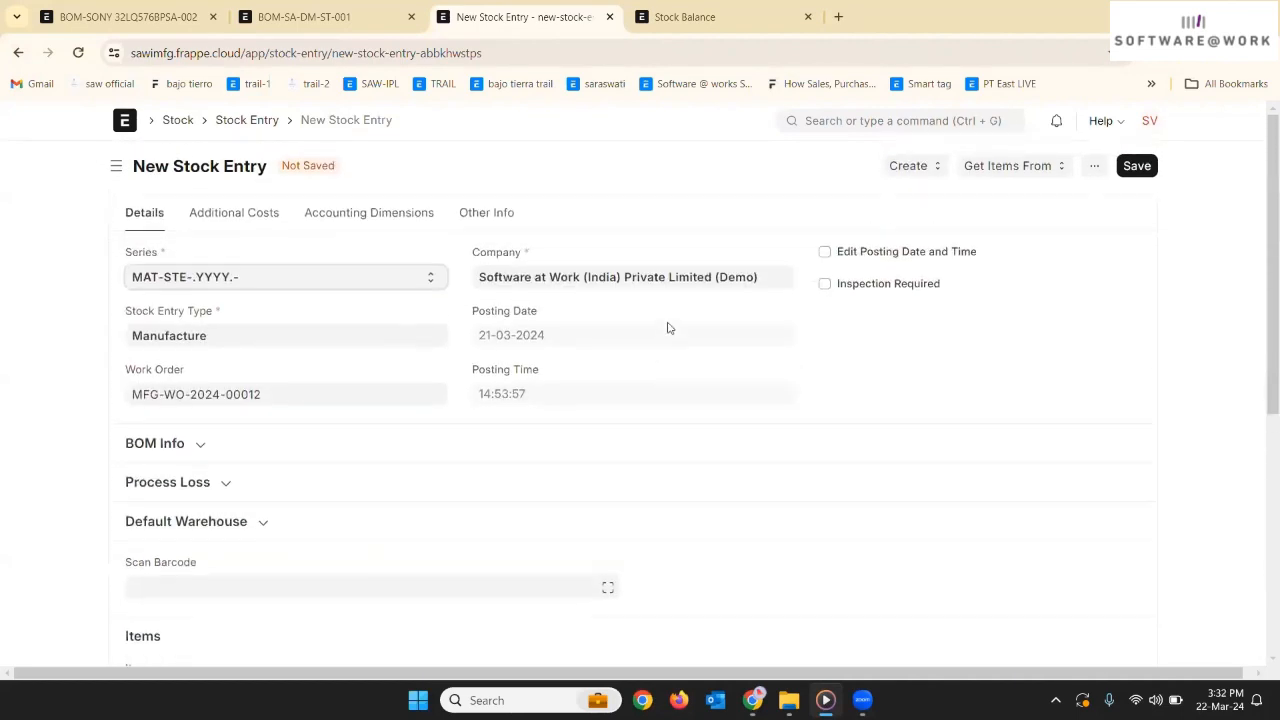
# - Save the Manufacture stock entry and permanently submit it
pyautogui.click(1133, 178)
pyautogui.click(1137, 177)
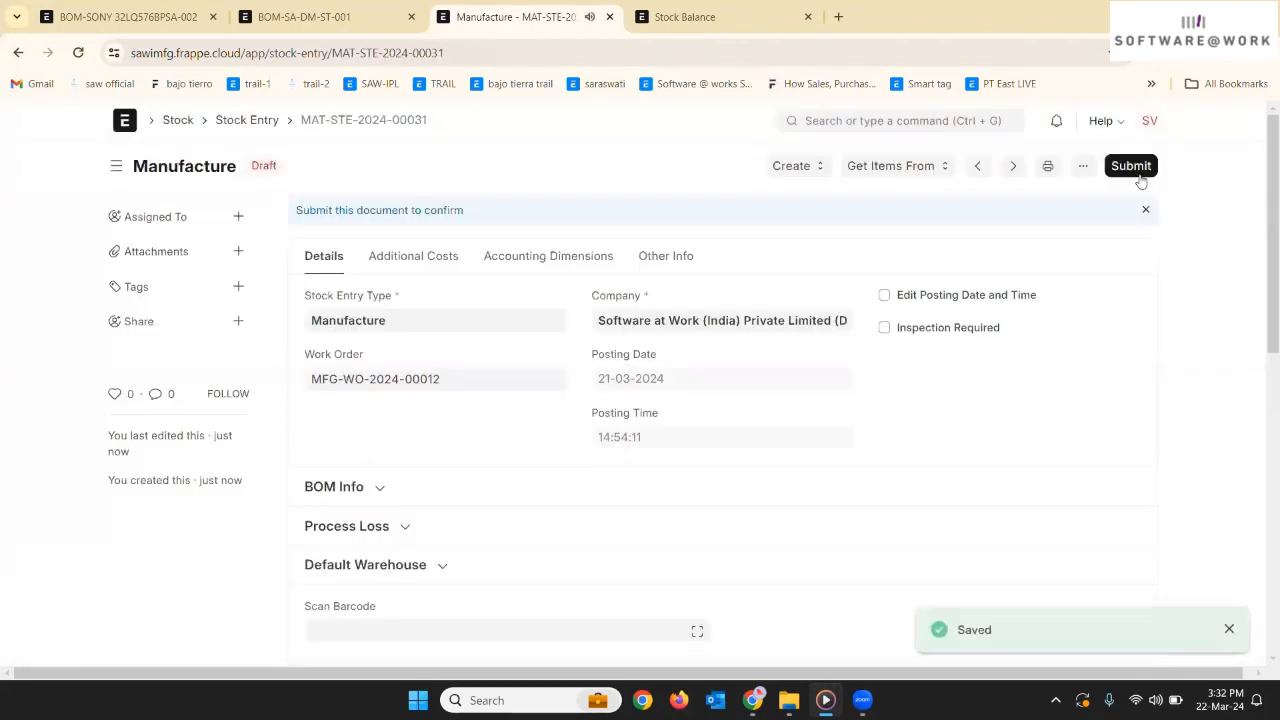
pyautogui.click(1135, 173)
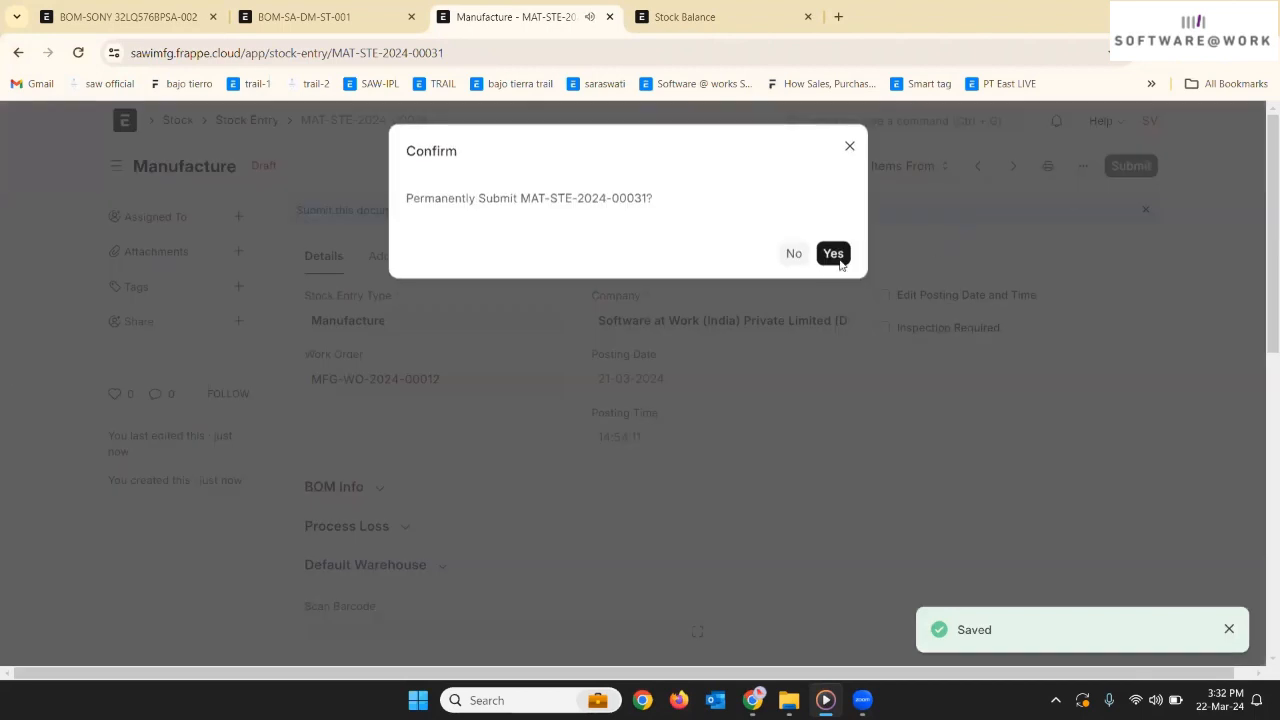
pyautogui.click(836, 244)
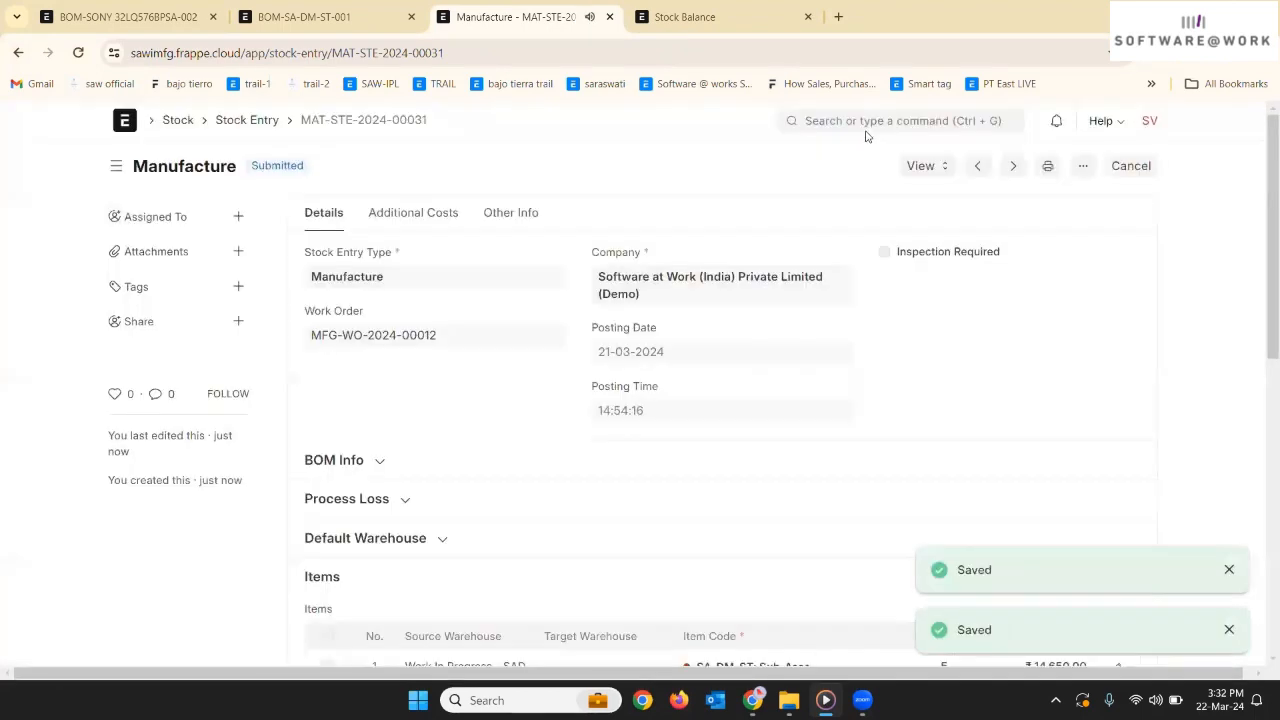
# - View the Stock Ledger of the submitted Manufacture stock entry, and return to the entry
pyautogui.click(871, 130)
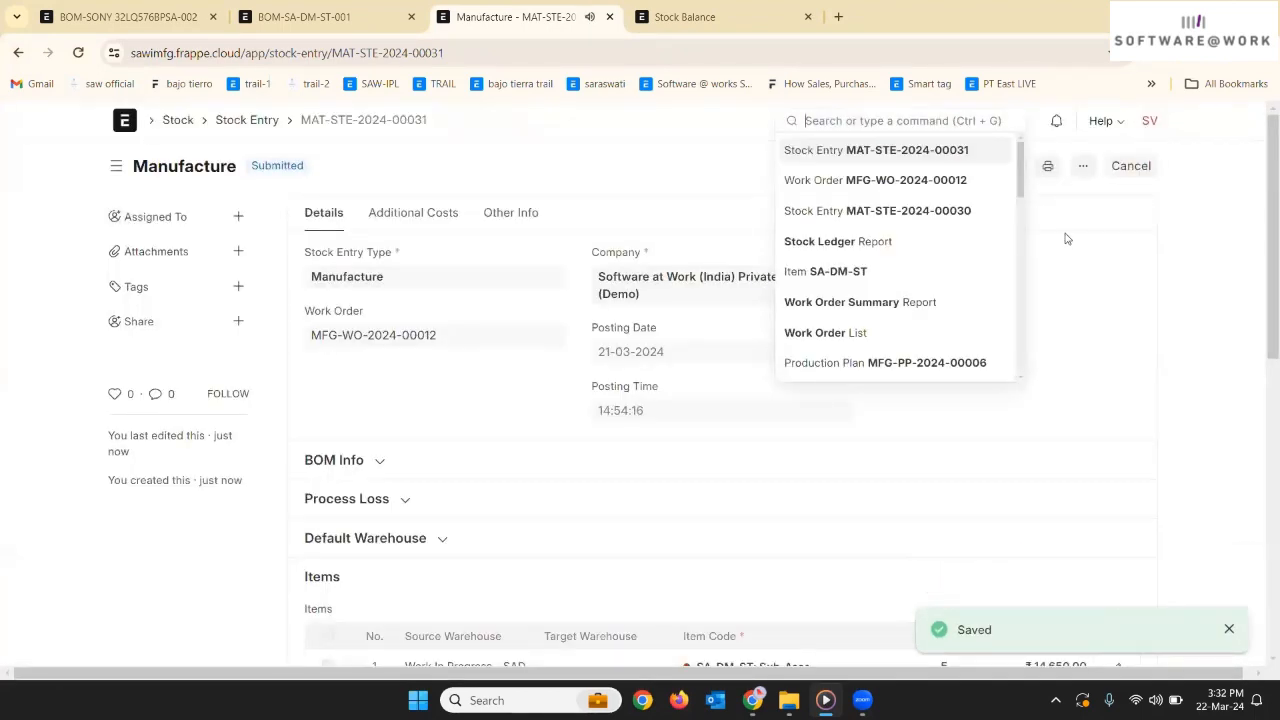
pyautogui.click(1069, 231)
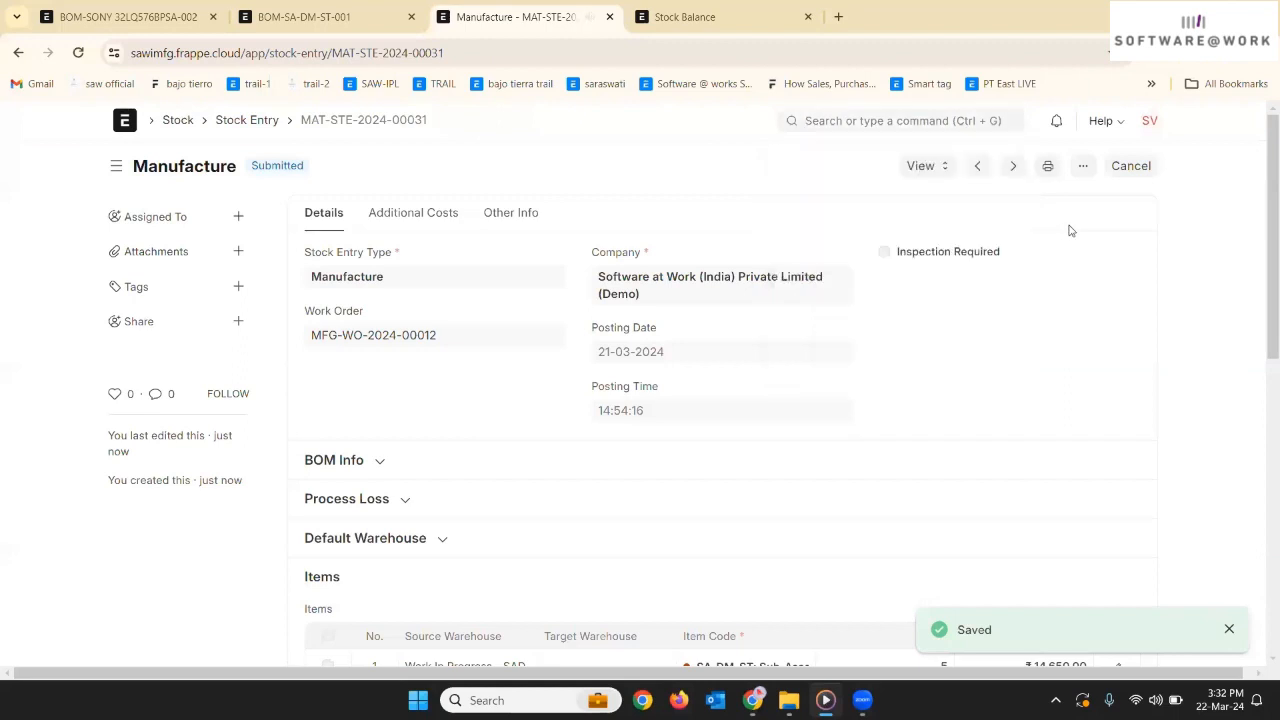
pyautogui.click(948, 174)
pyautogui.click(947, 196)
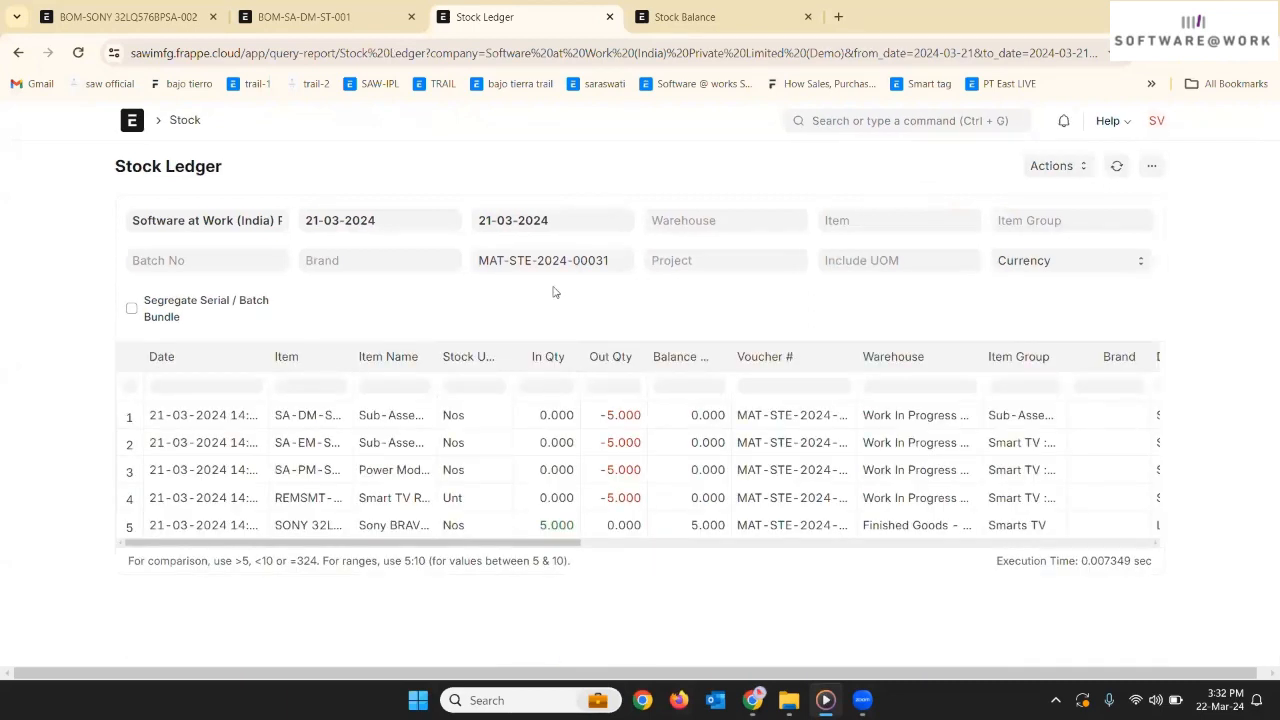
pyautogui.click(22, 54)
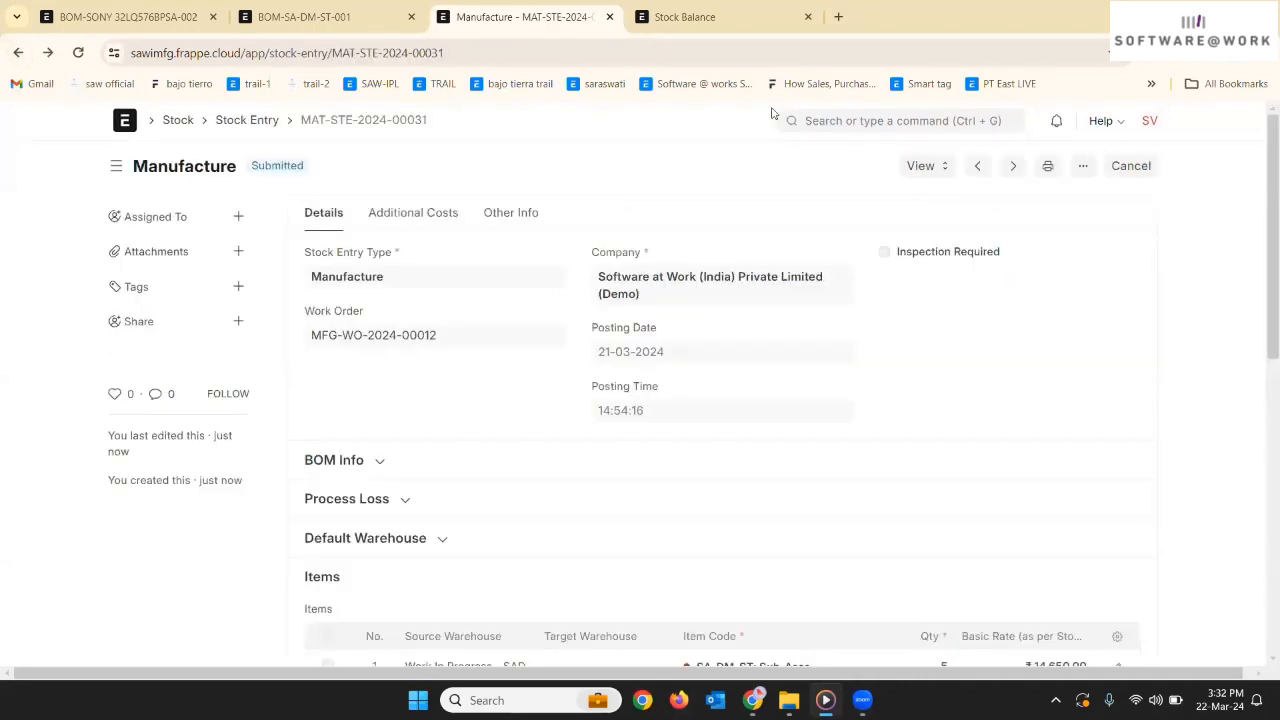
# - Open production plan MFG-PP-2024-00006 from the Production Plan list and view its linked work orders
pyautogui.click(832, 121)
pyautogui.write('produc')
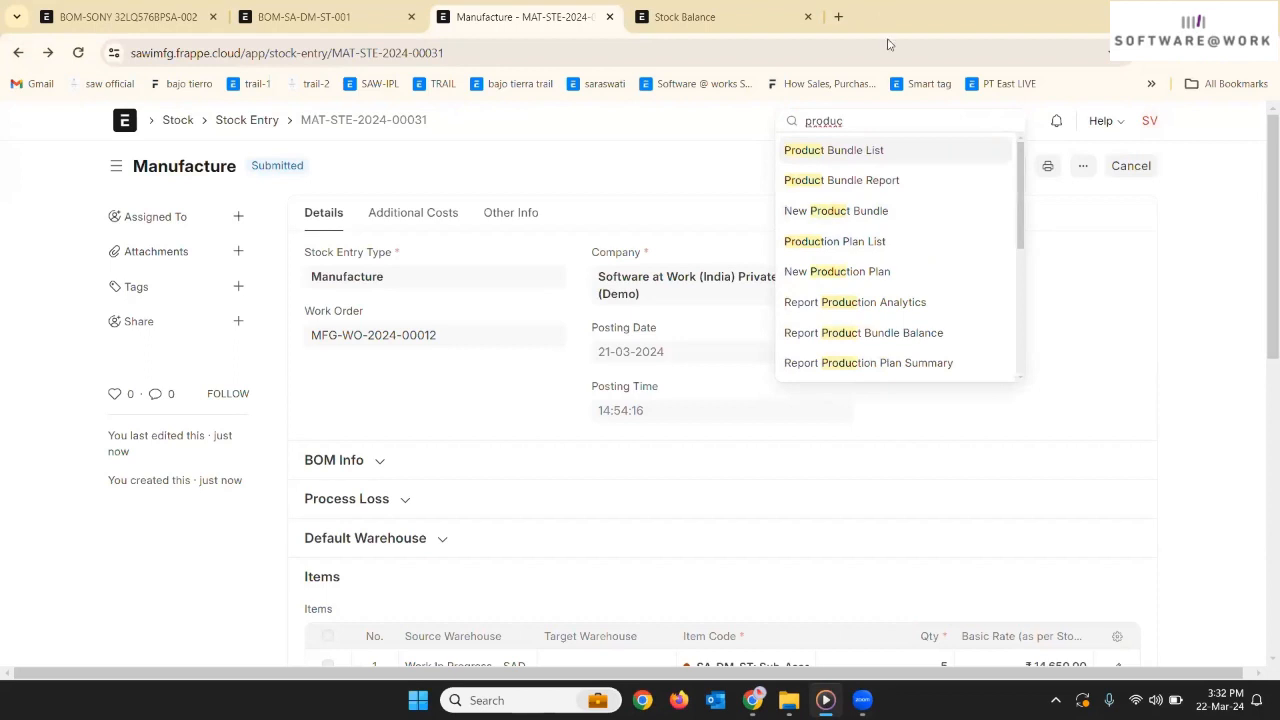
pyautogui.click(823, 241)
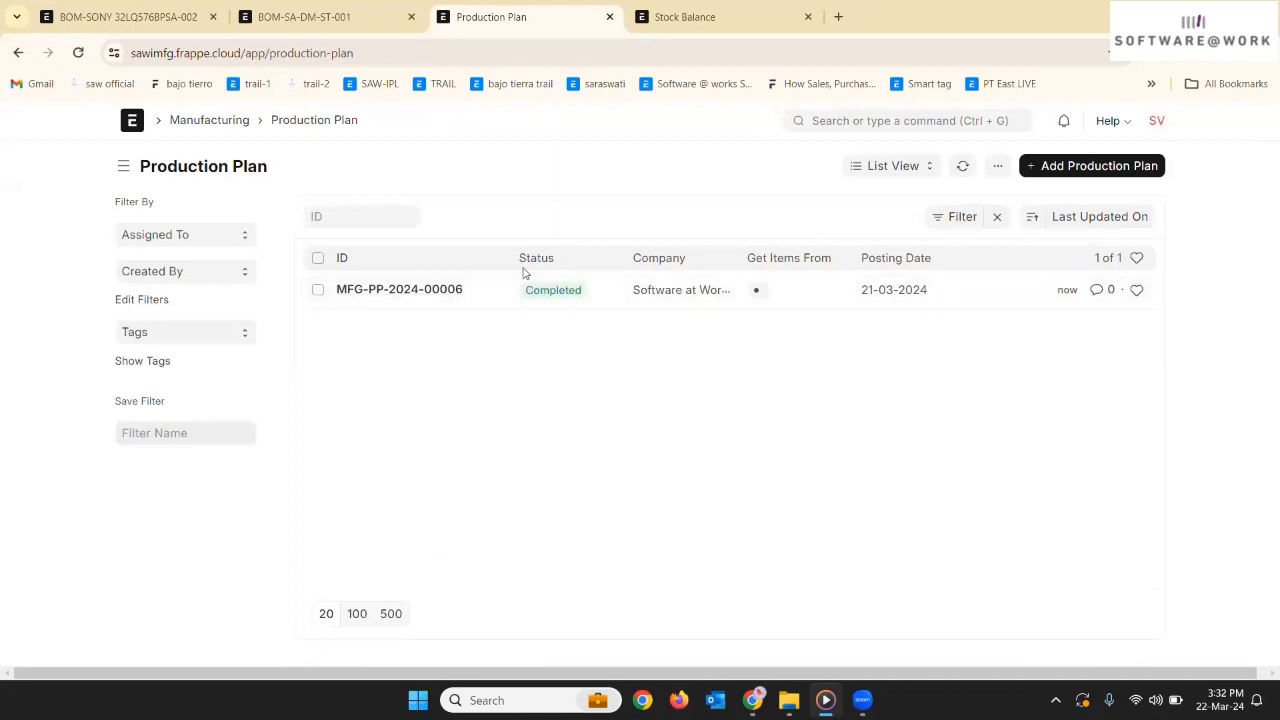
pyautogui.click(454, 292)
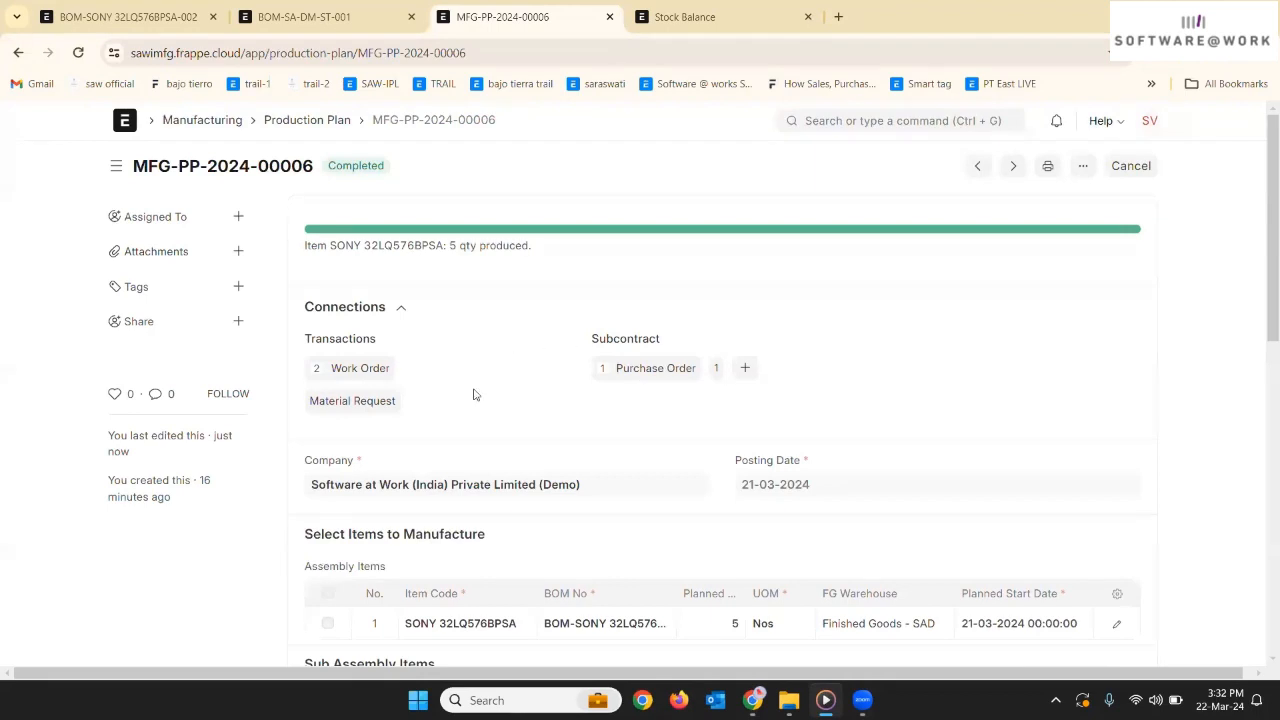
pyautogui.click(385, 369)
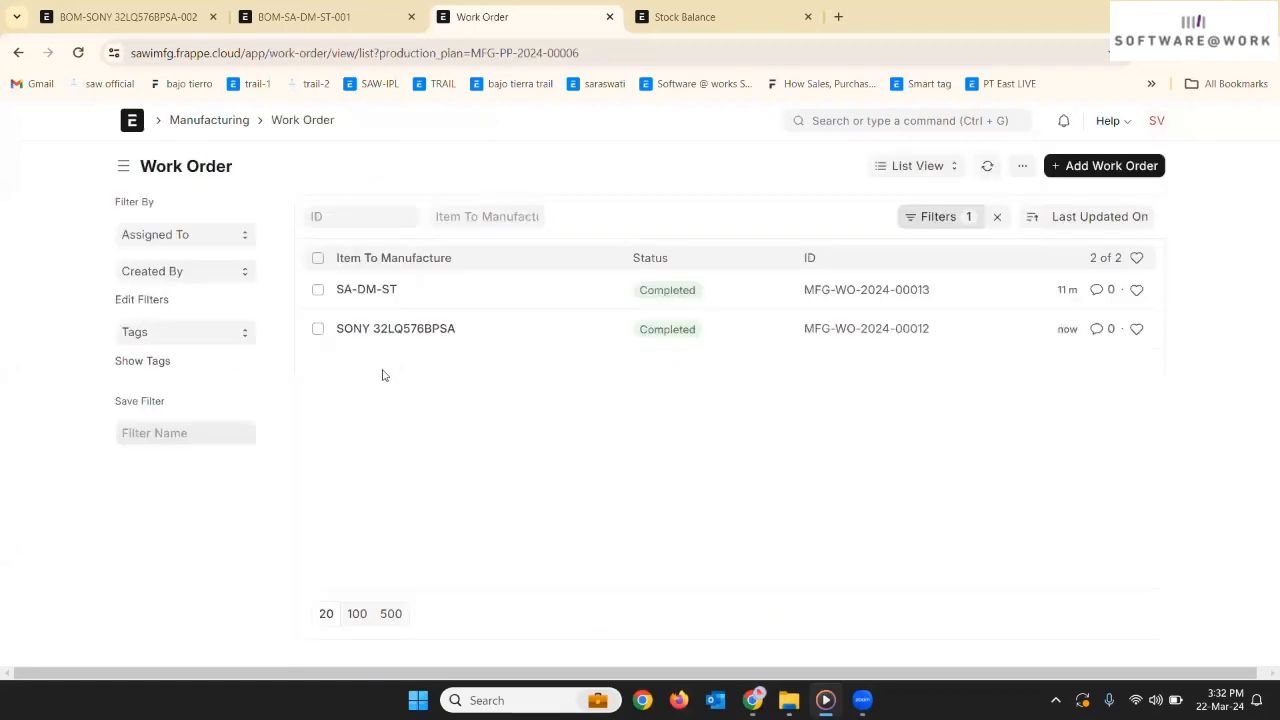
# - Open the Work Order Consumed Materials report and examine the required, transferred and consumed quantities of the raw materials
pyautogui.click(900, 122)
pyautogui.write('work o')
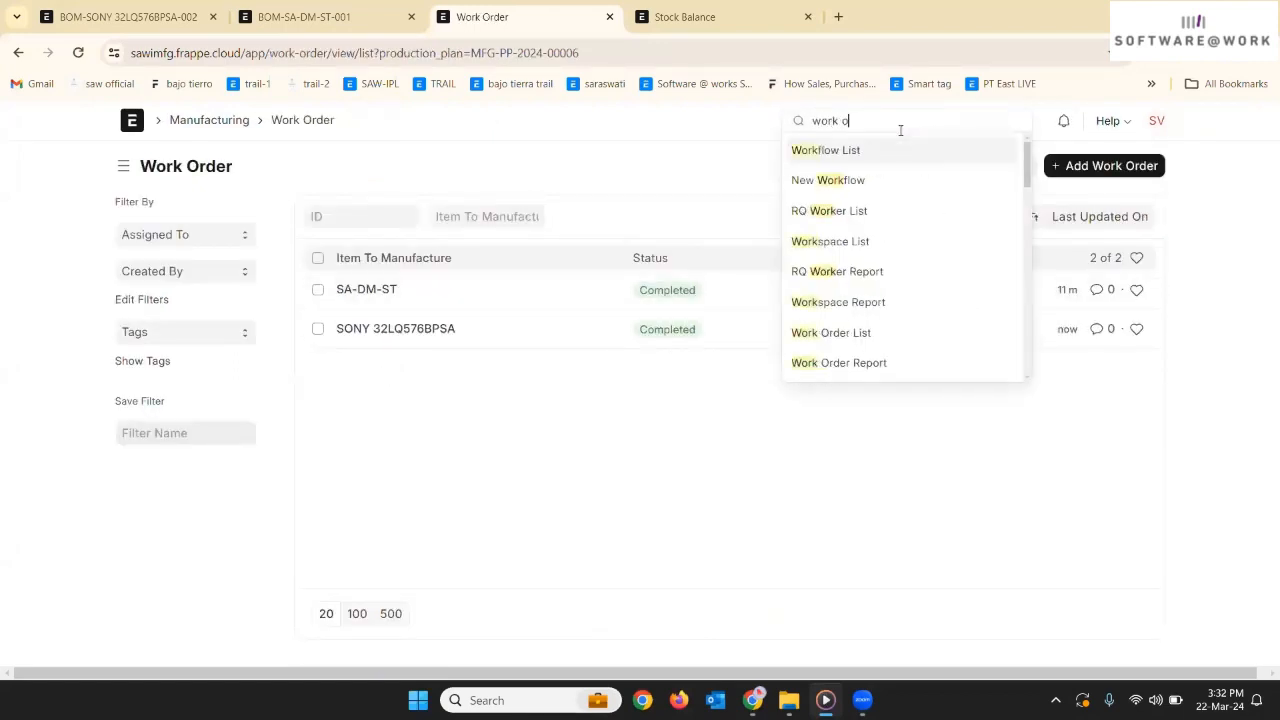
pyautogui.write('rder con')
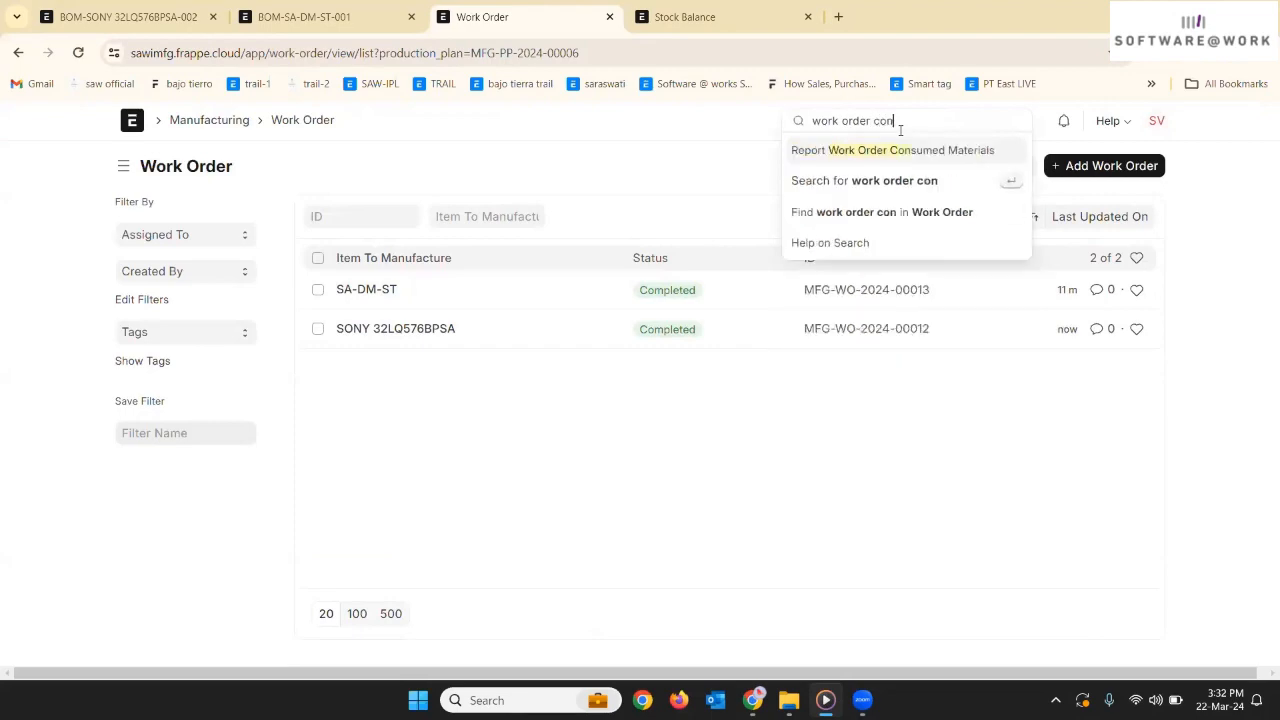
pyautogui.click(900, 149)
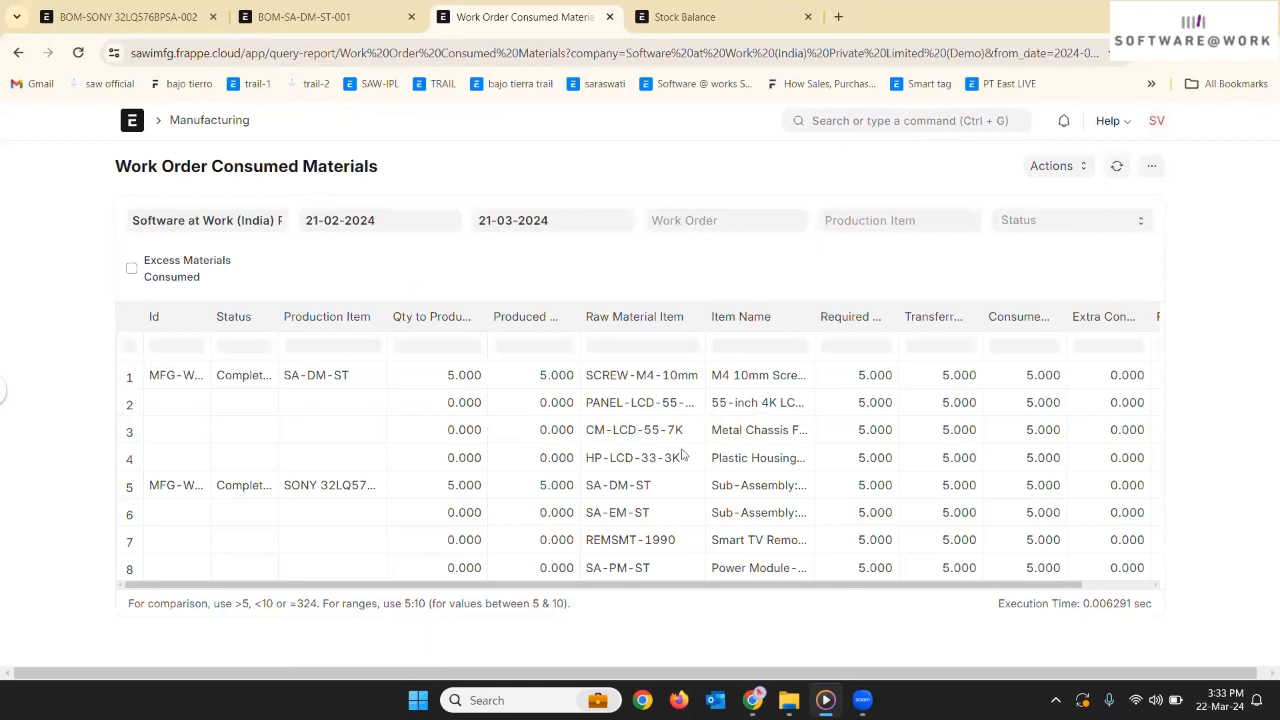
pyautogui.hscroll(3, 682, 455)
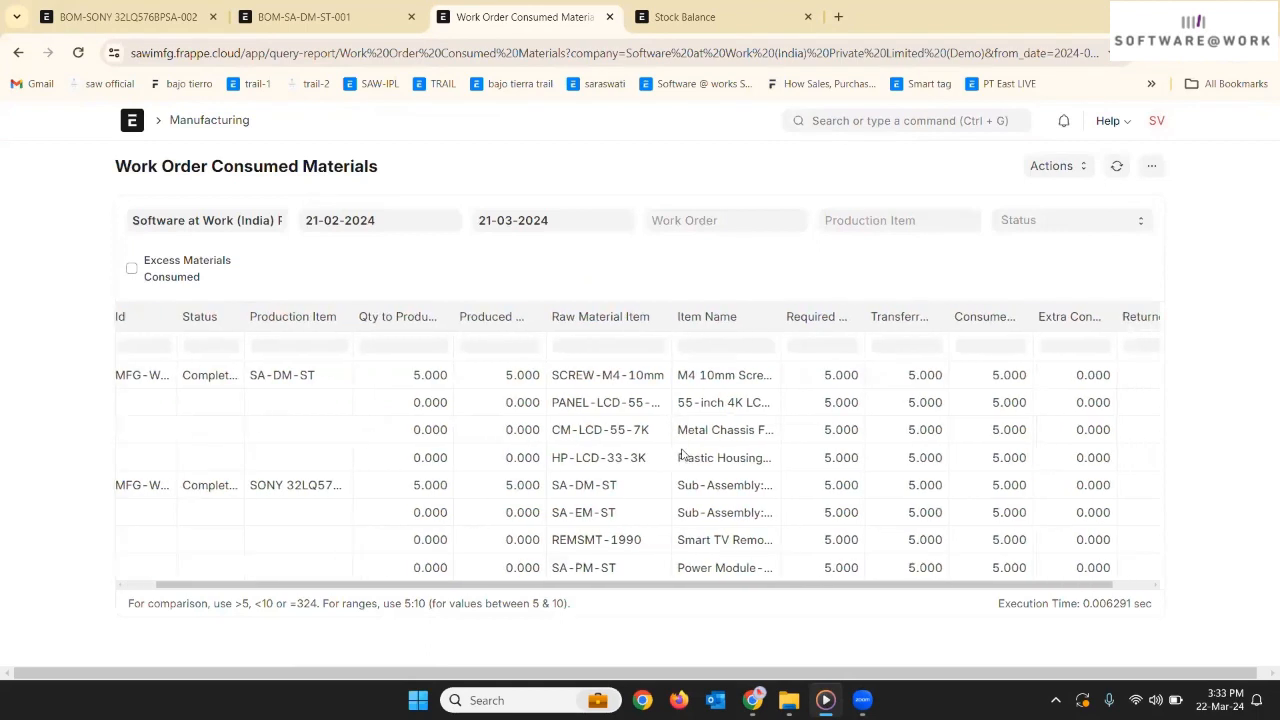